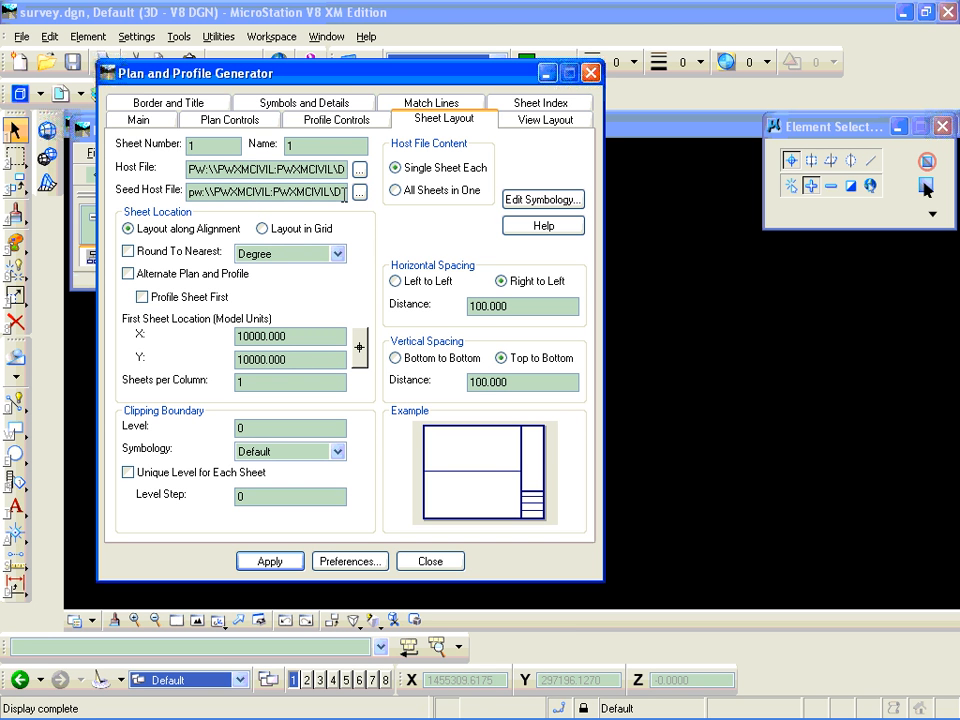
- Set the seed host file to seed.dgn from the Hwy12 project folder, listing documents of all applications
left_click(360, 193)
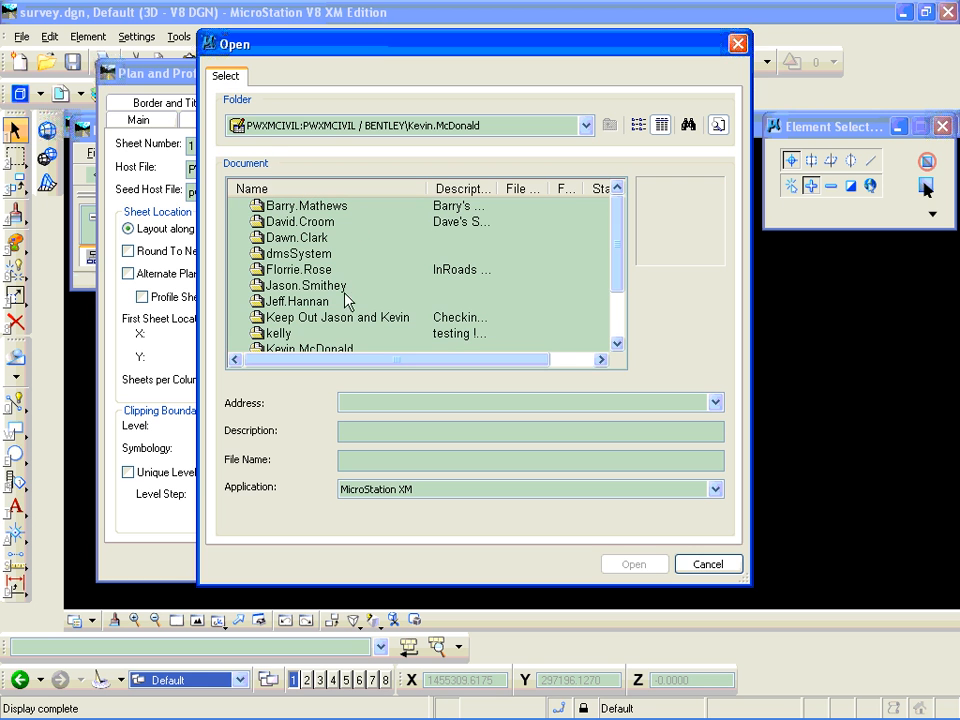
double_click(321, 350)
left_click(292, 207)
double_click(292, 207)
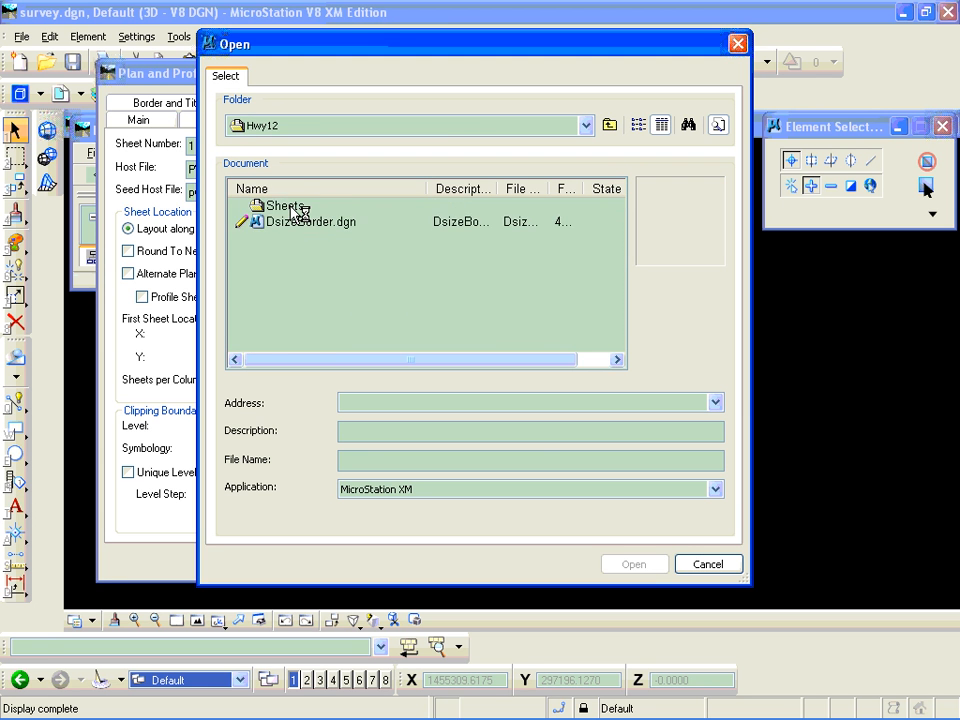
left_click(714, 489)
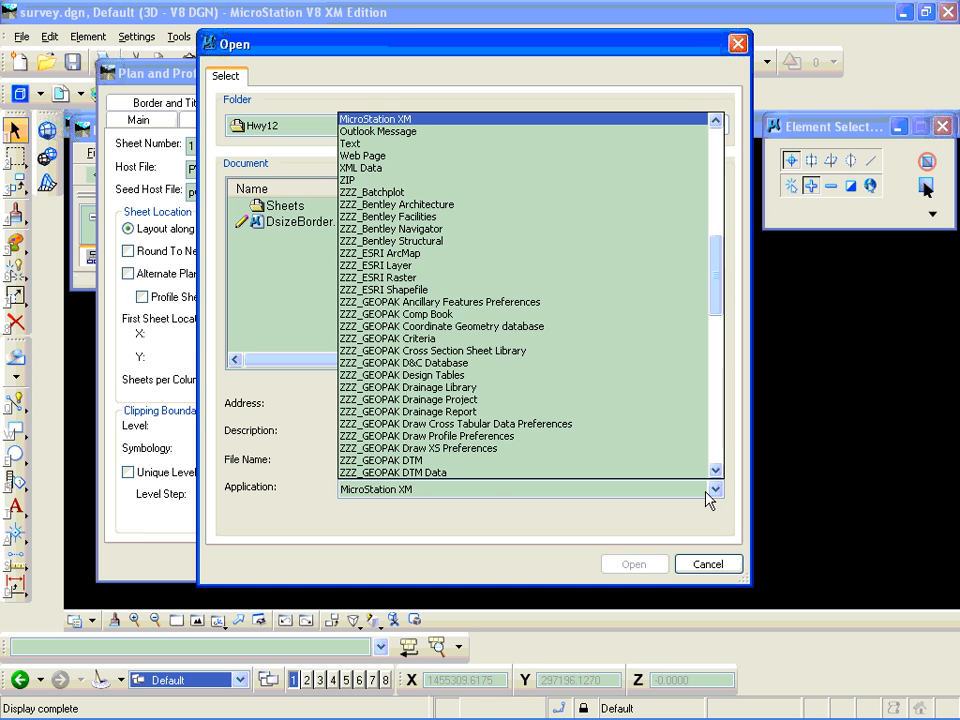
left_click_drag(716, 350, 698, 182)
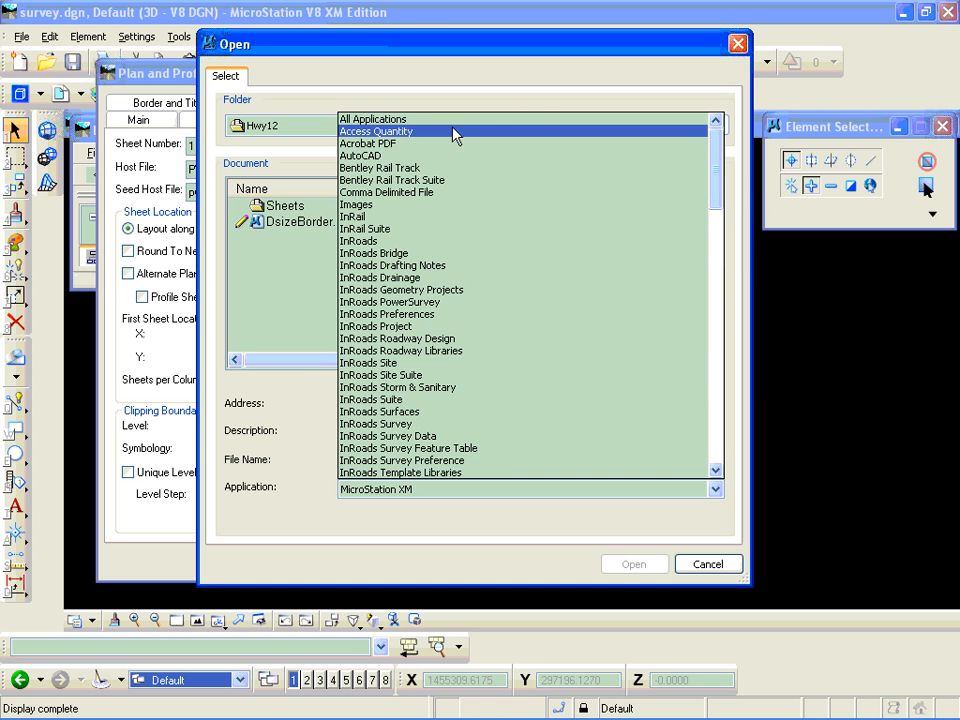
left_click(437, 122)
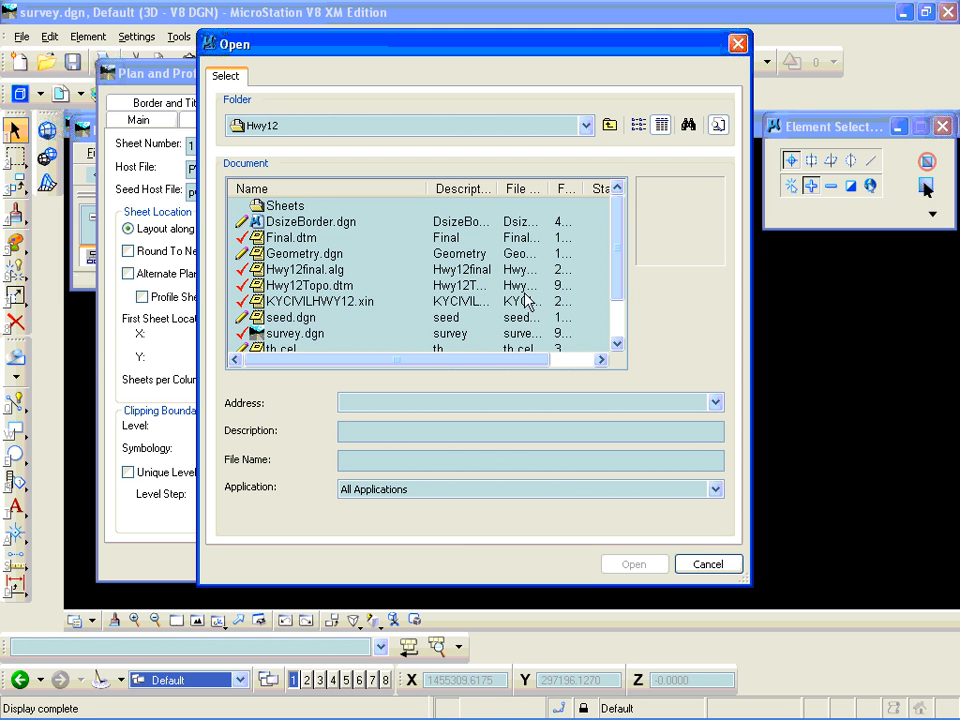
left_click(268, 318)
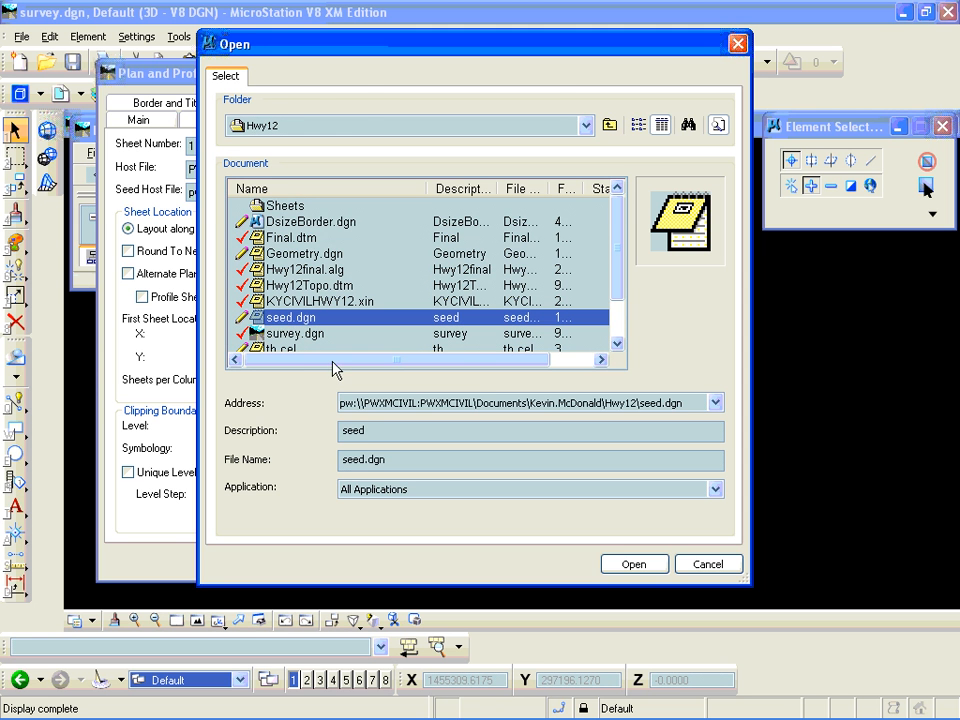
left_click(630, 566)
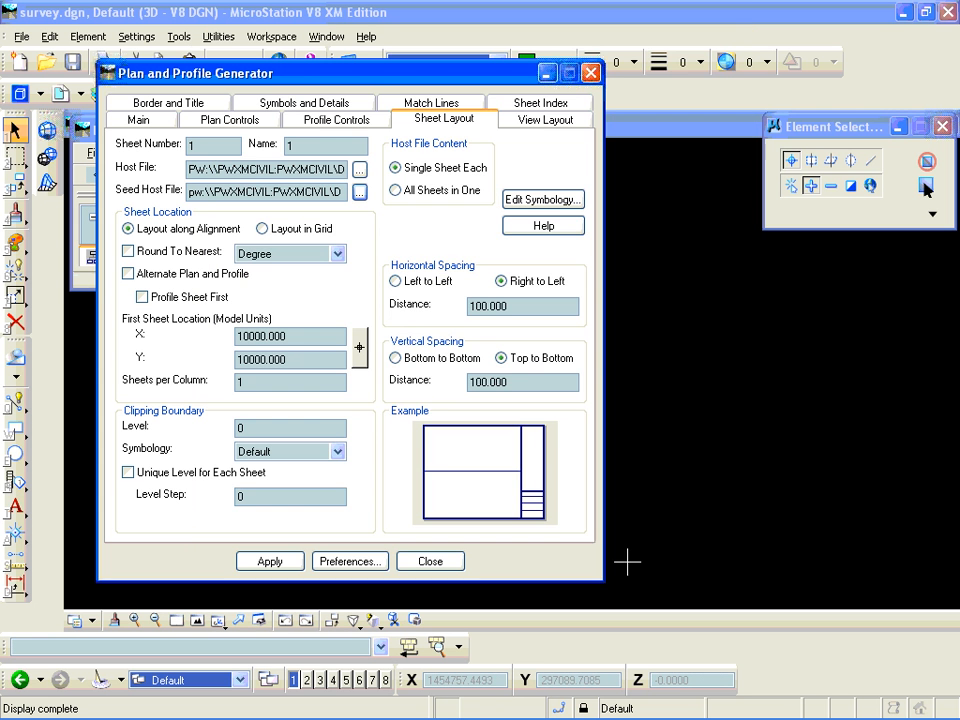
- Choose the Sheets folder inside Hwy12 as the save location for the host file
left_click(359, 169)
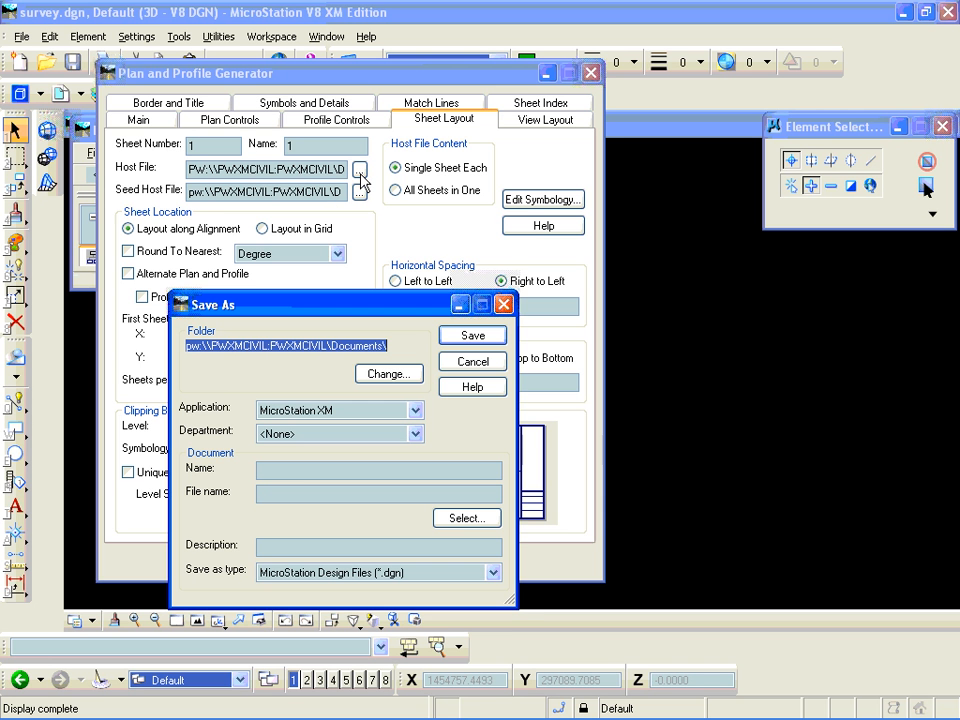
left_click(389, 374)
double_click(276, 461)
left_click(380, 374)
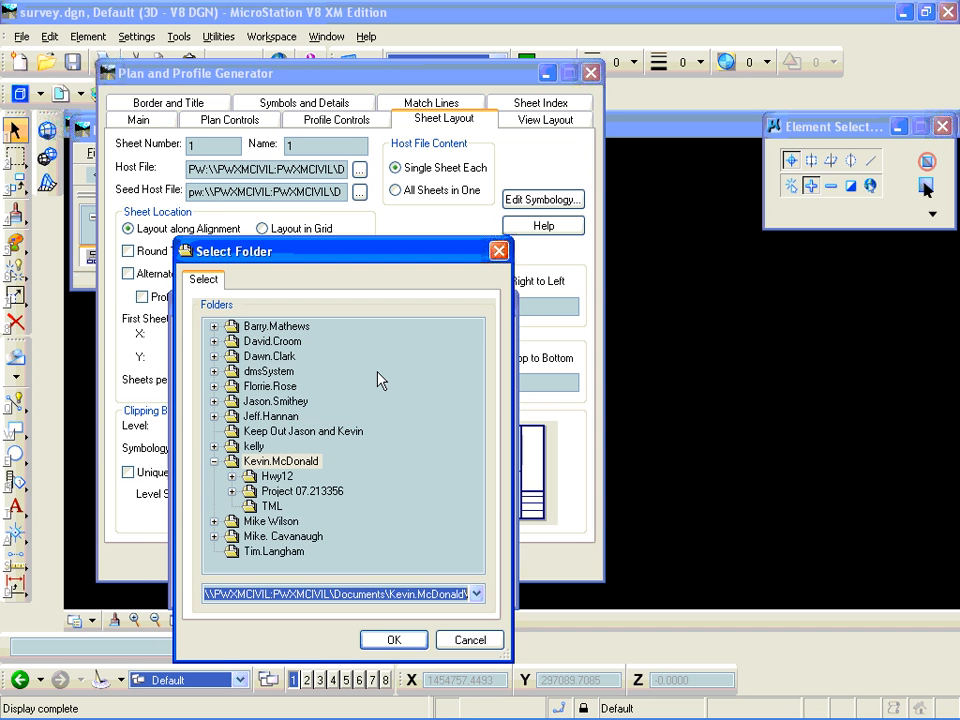
left_click(232, 476)
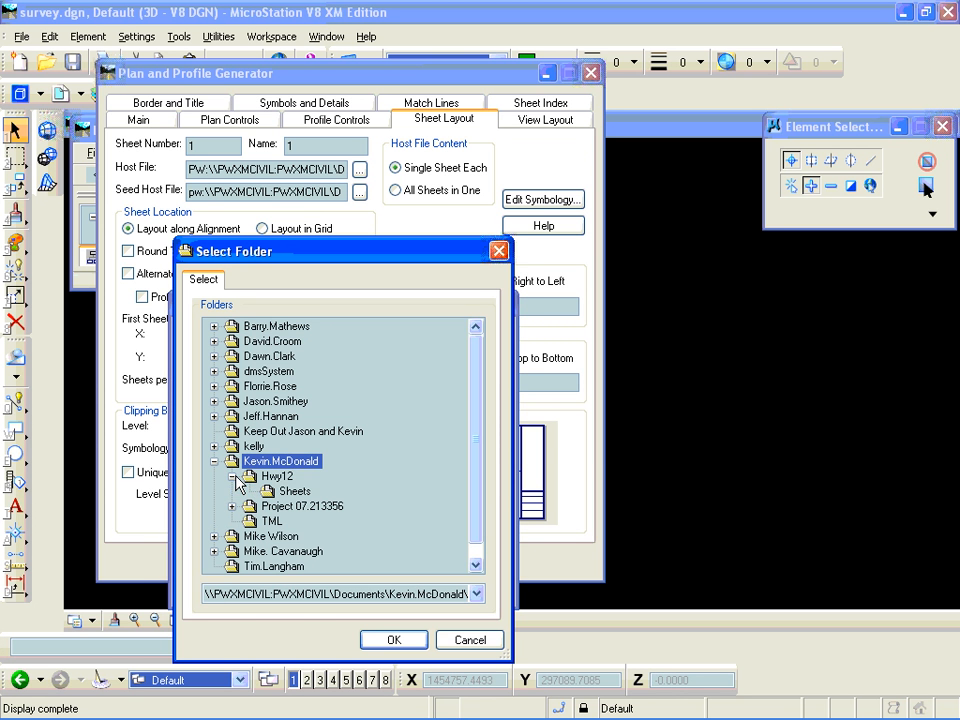
left_click(287, 490)
left_click(391, 641)
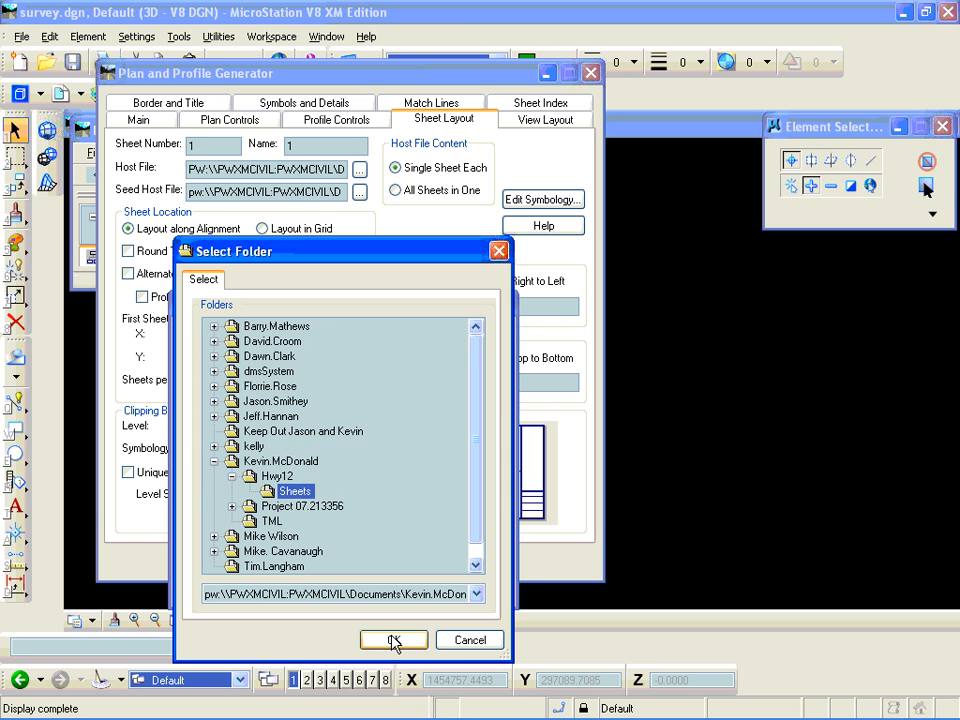
- Name both the host document and its file sheetc1.dgn and save it
left_click(280, 468)
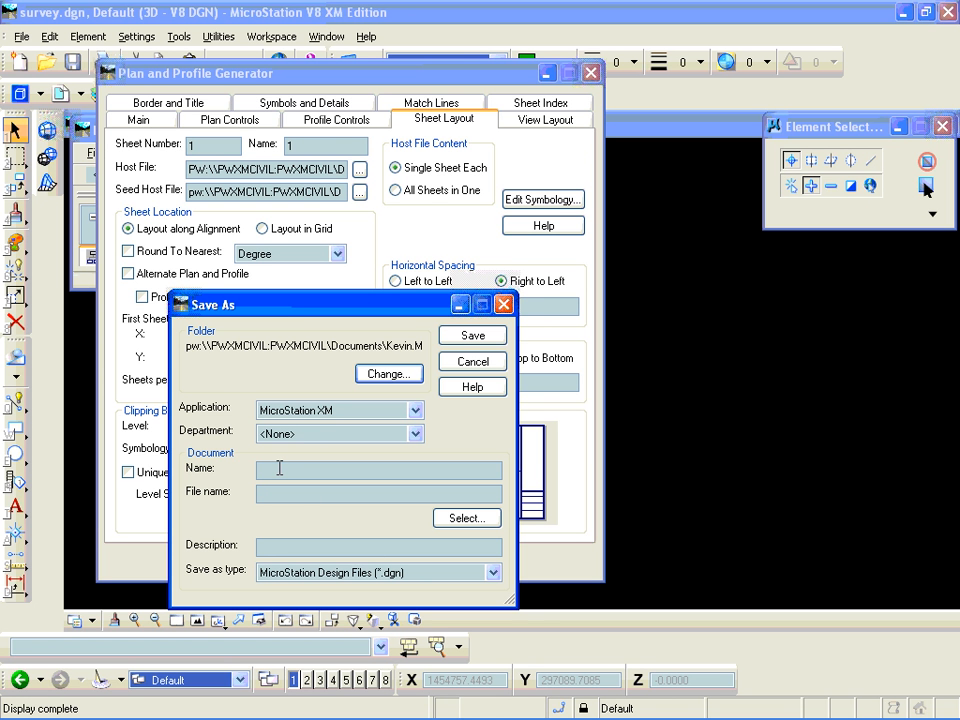
type("sheetc1.dgn")
key("Tab")
type("sheetc1.dgn")
key("Tab")
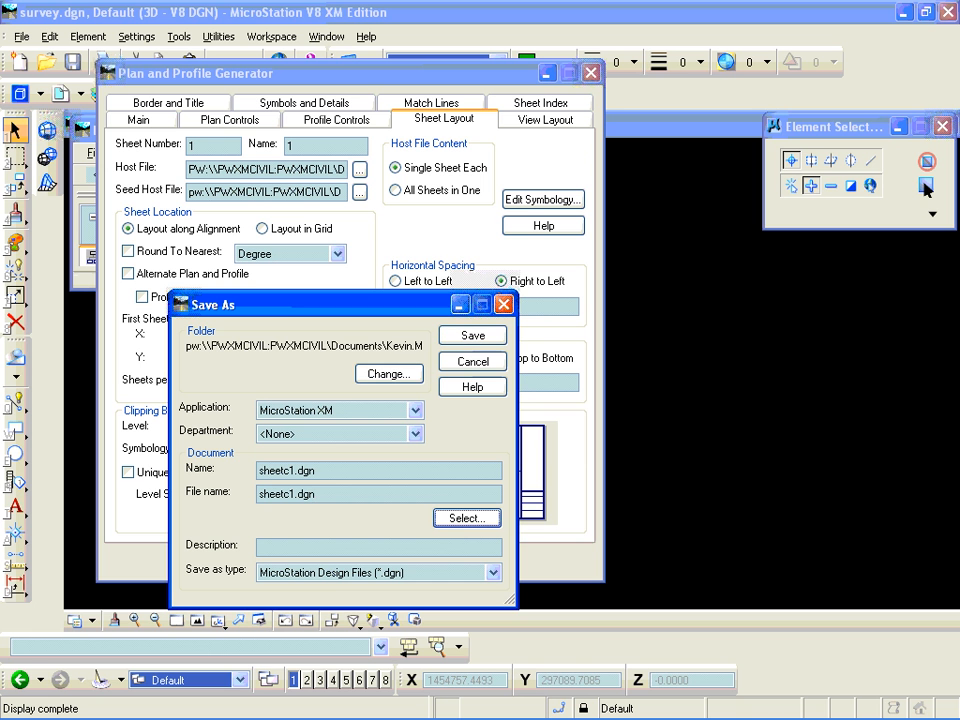
left_click(475, 340)
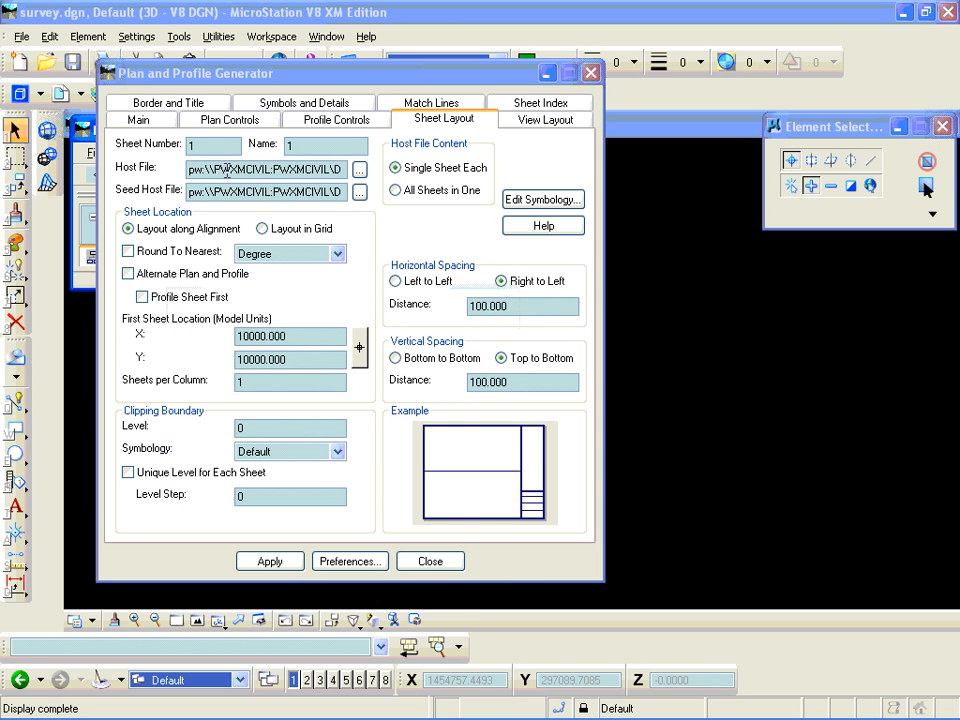
- Check the end of the host file path and set the sheet location to Layout along Alignment
left_click_drag(262, 171, 366, 172)
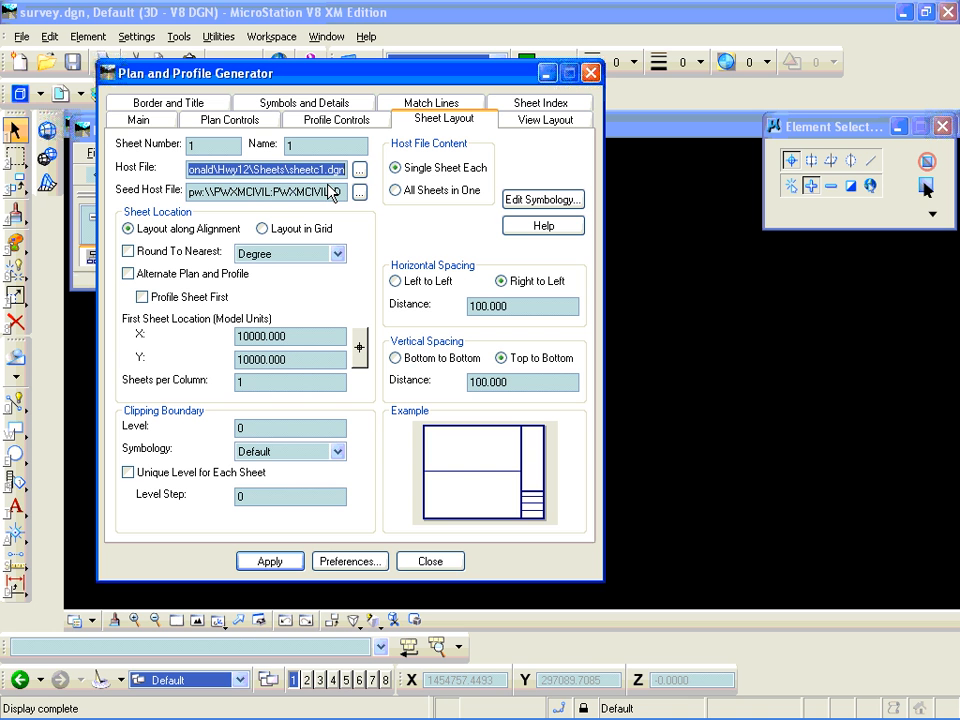
left_click(266, 229)
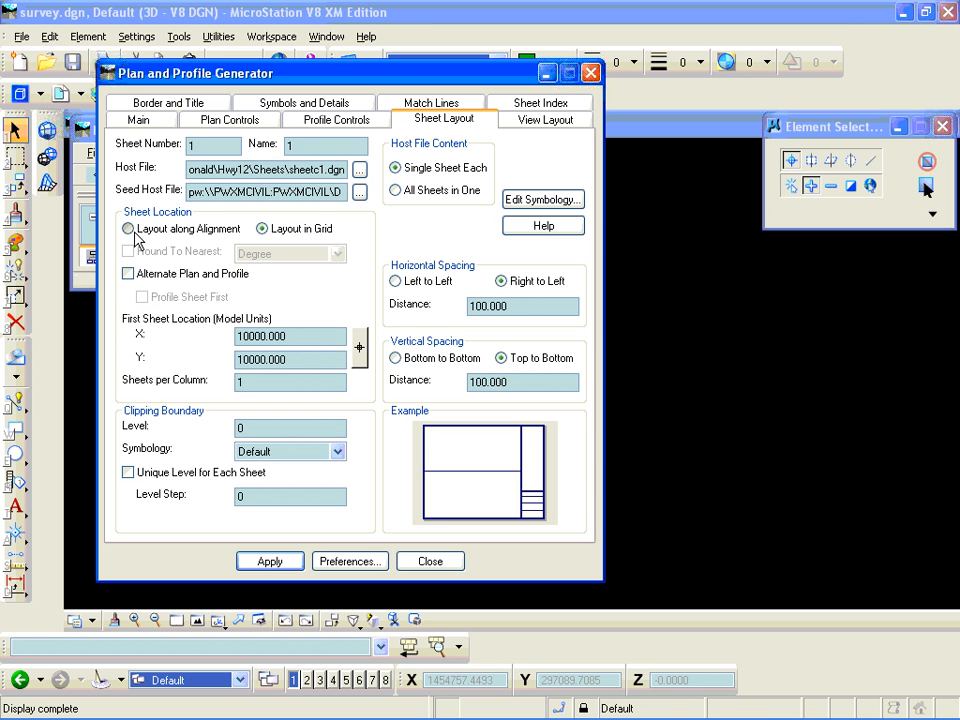
left_click(131, 231)
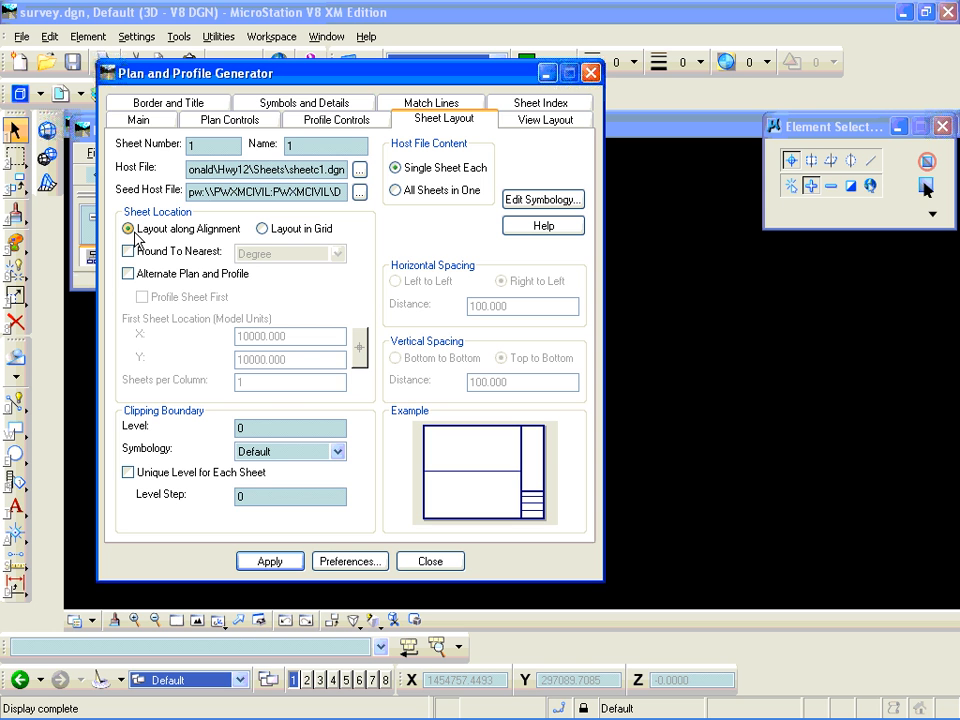
- Review the generator's view layout, border and title, and symbols and details settings
left_click(517, 128)
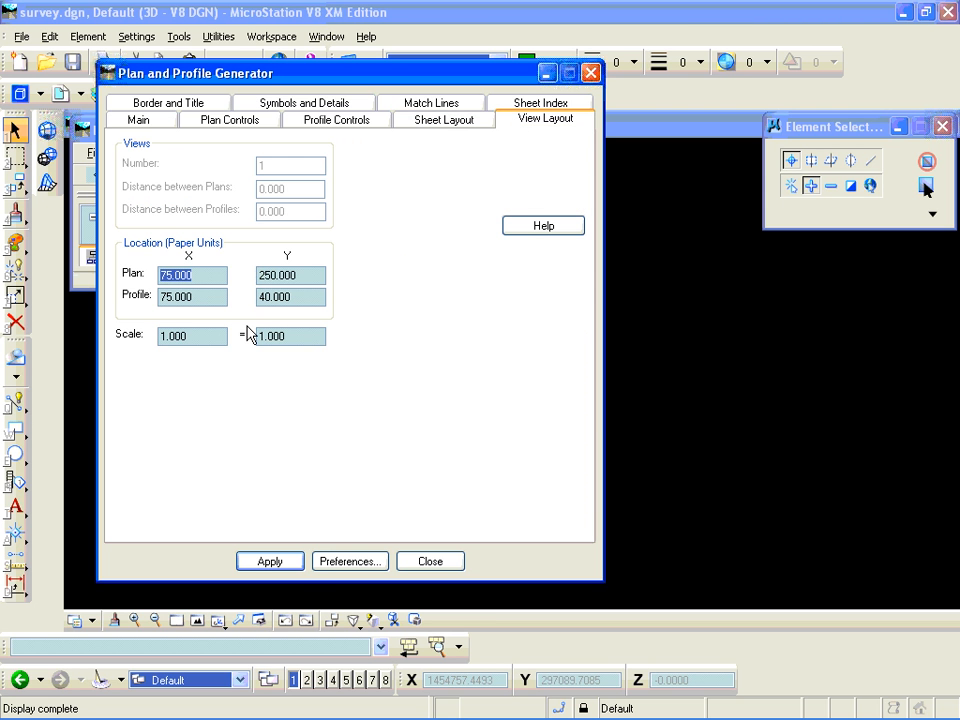
left_click(184, 105)
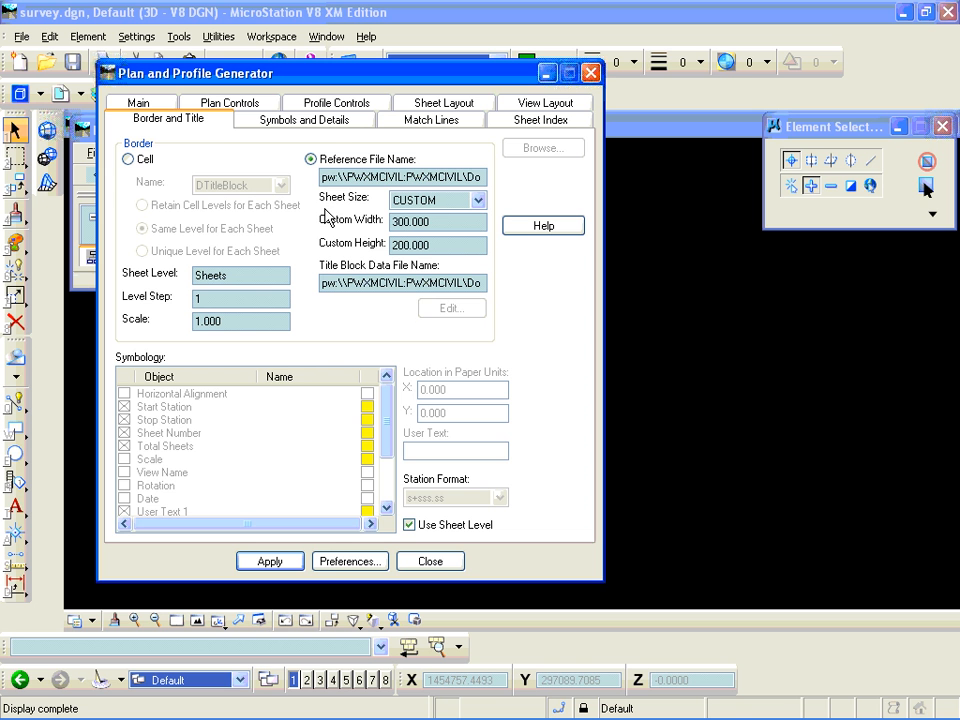
left_click(334, 124)
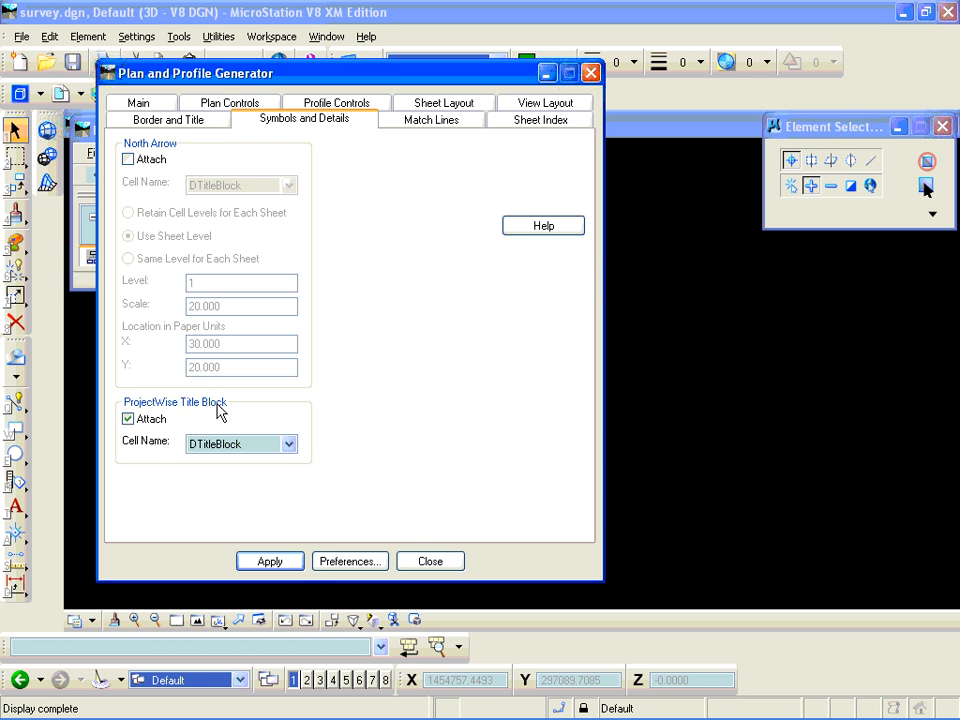
- Set the border reference file to DsizeBorder.dgn from the Hwy12 project folder
left_click(186, 122)
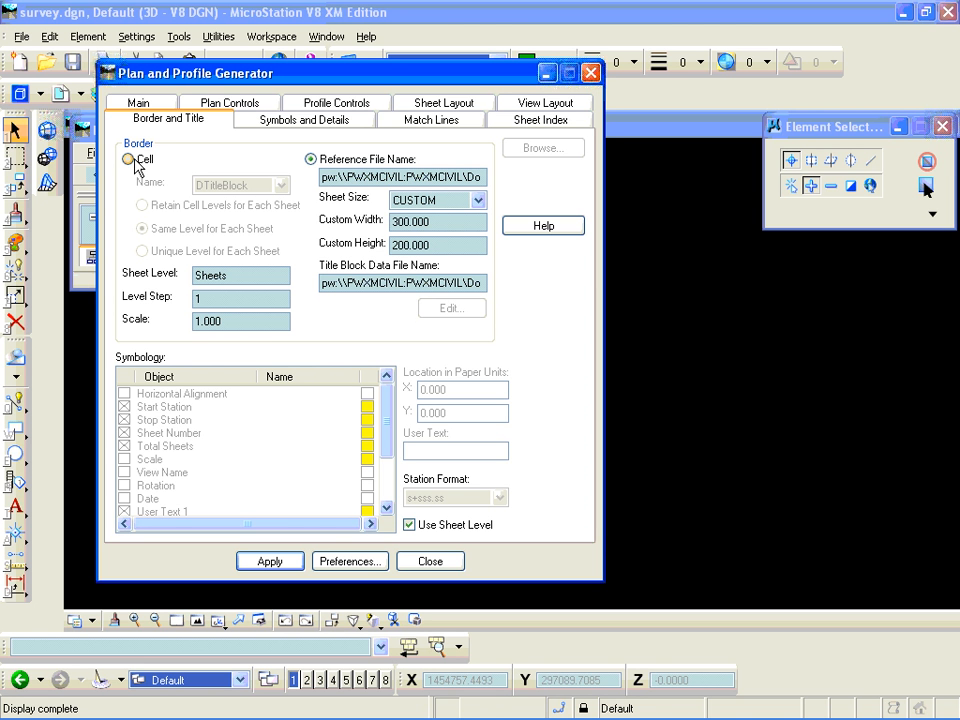
left_click(380, 177)
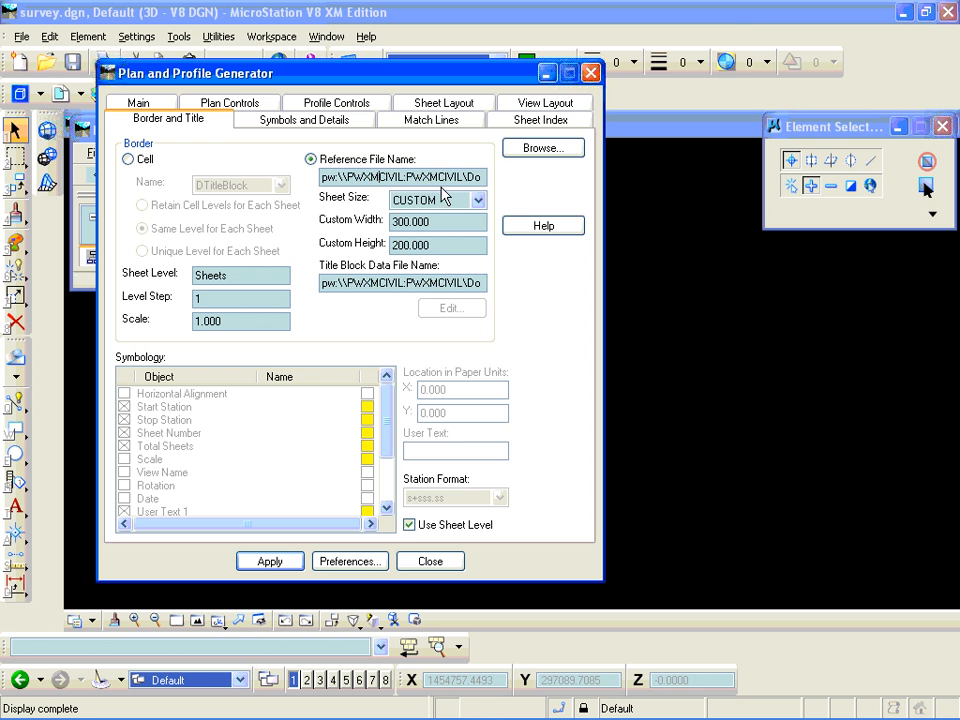
left_click(540, 148)
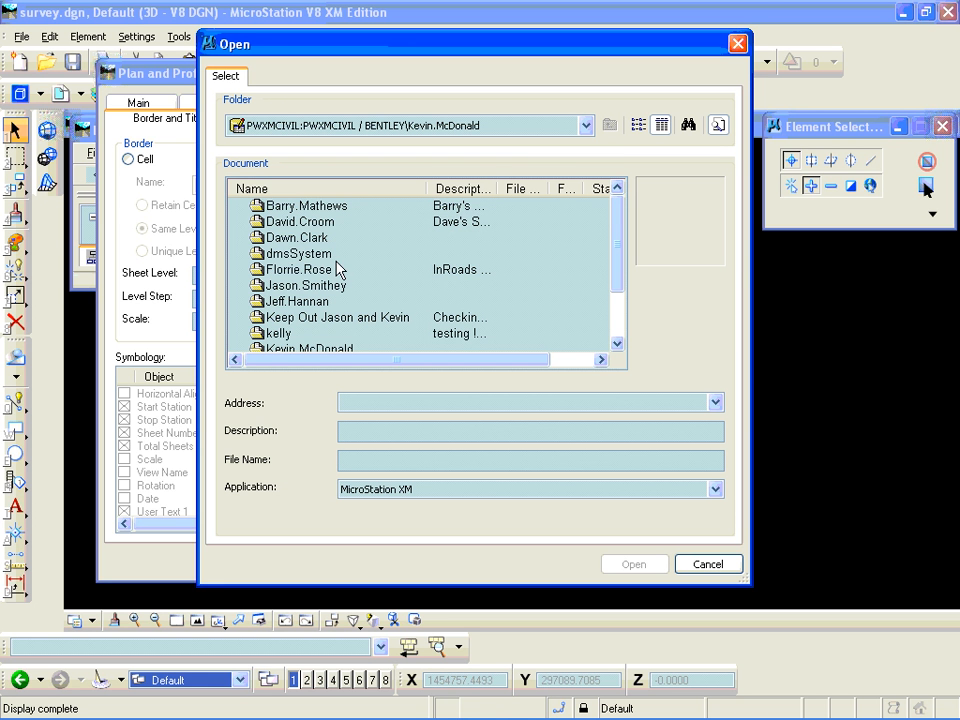
double_click(322, 349)
left_click(288, 208)
double_click(288, 208)
left_click(278, 222)
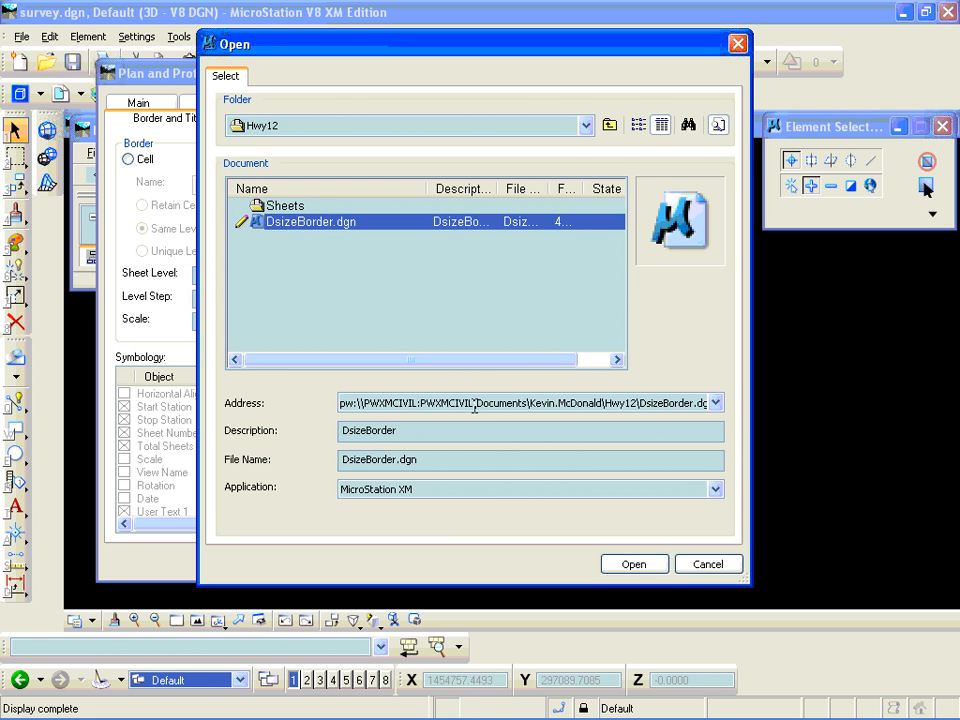
left_click(636, 564)
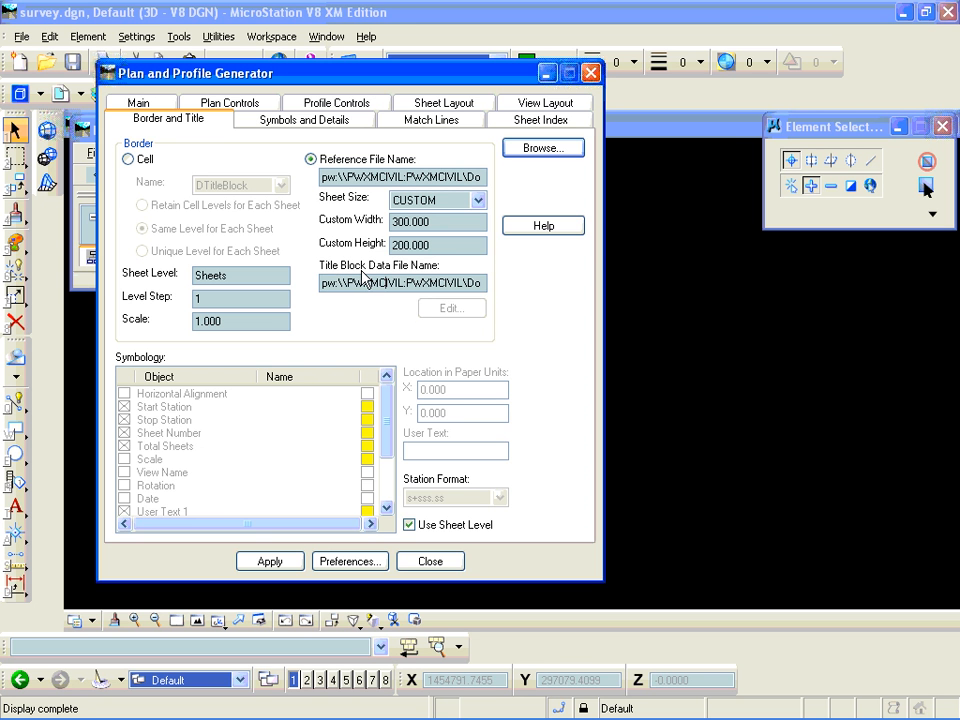
- Select the title block data file from the Hwy12 project folder
left_click(543, 147)
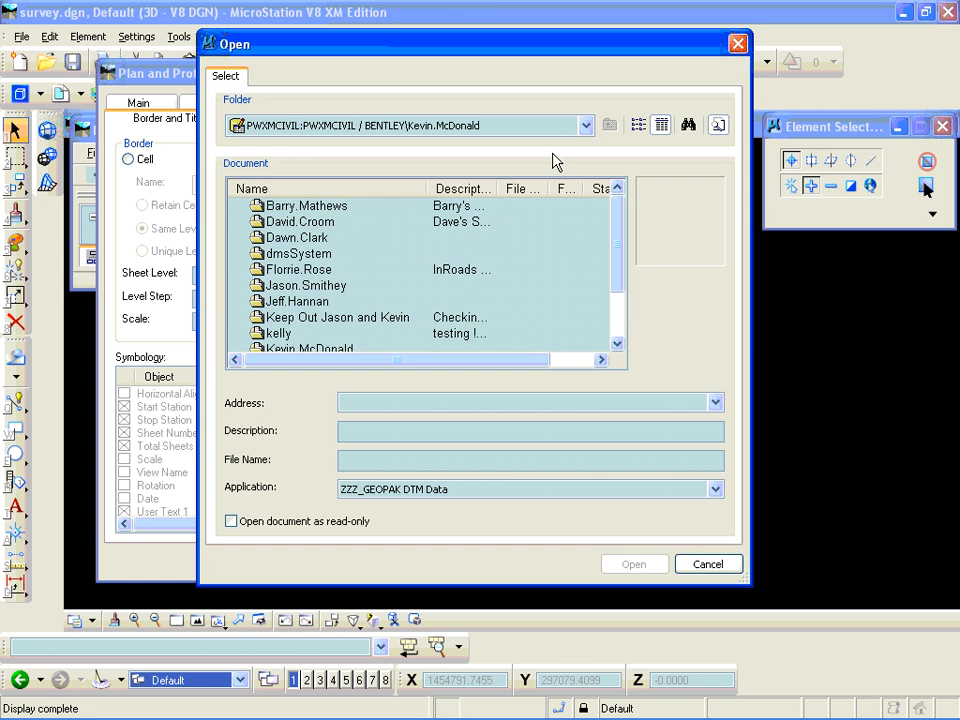
double_click(321, 345)
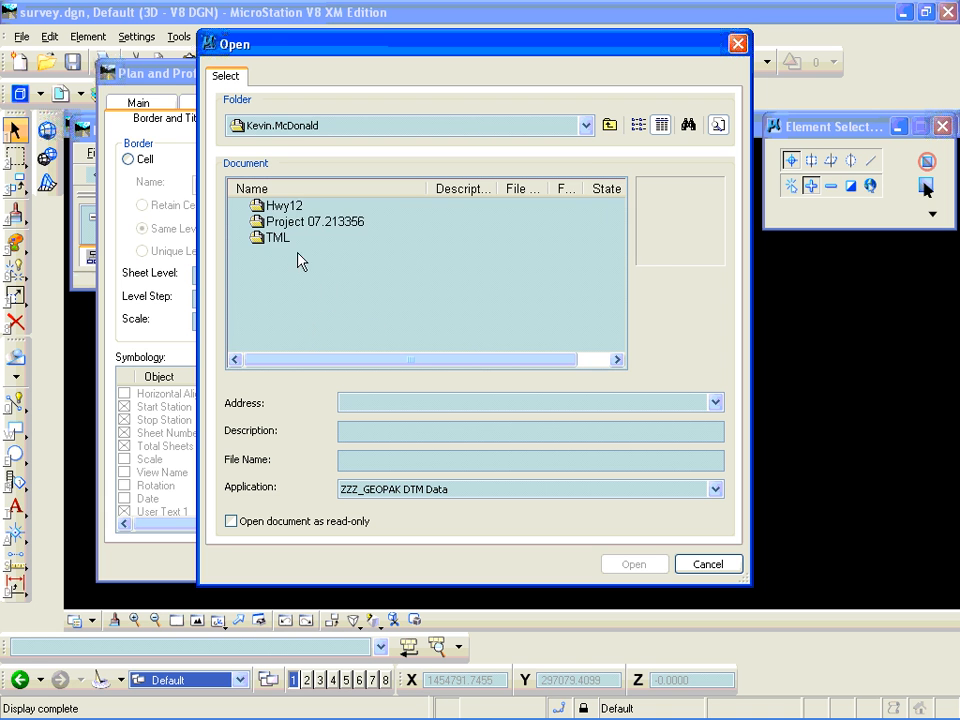
double_click(297, 213)
left_click(296, 222)
left_click(638, 567)
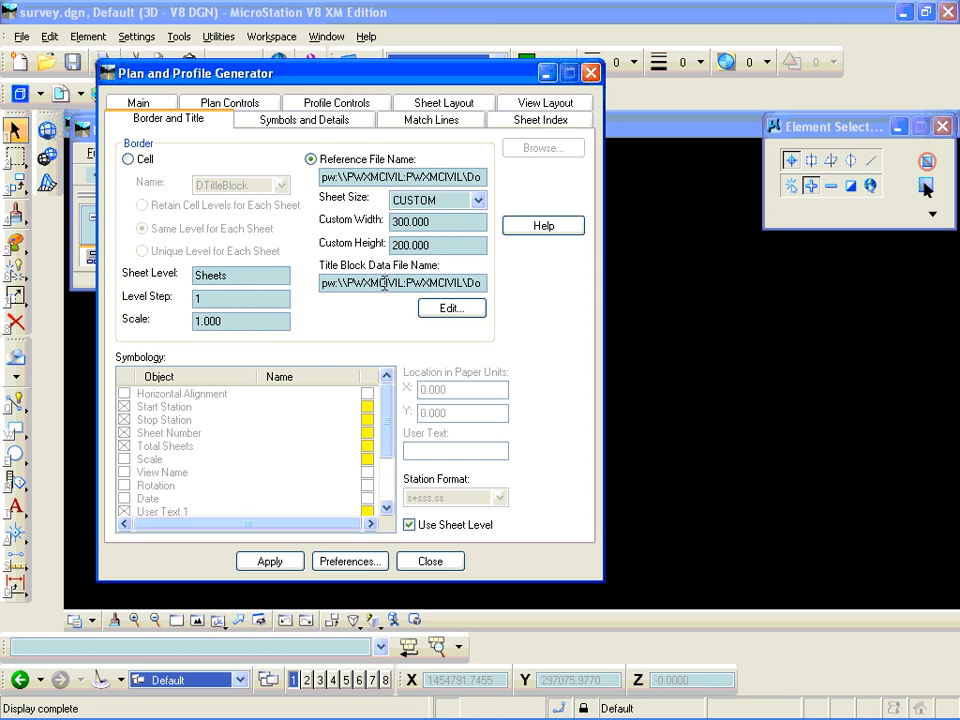
- Review the ProjectWise title block attachment, match line symbology and sheet index settings
left_click(300, 120)
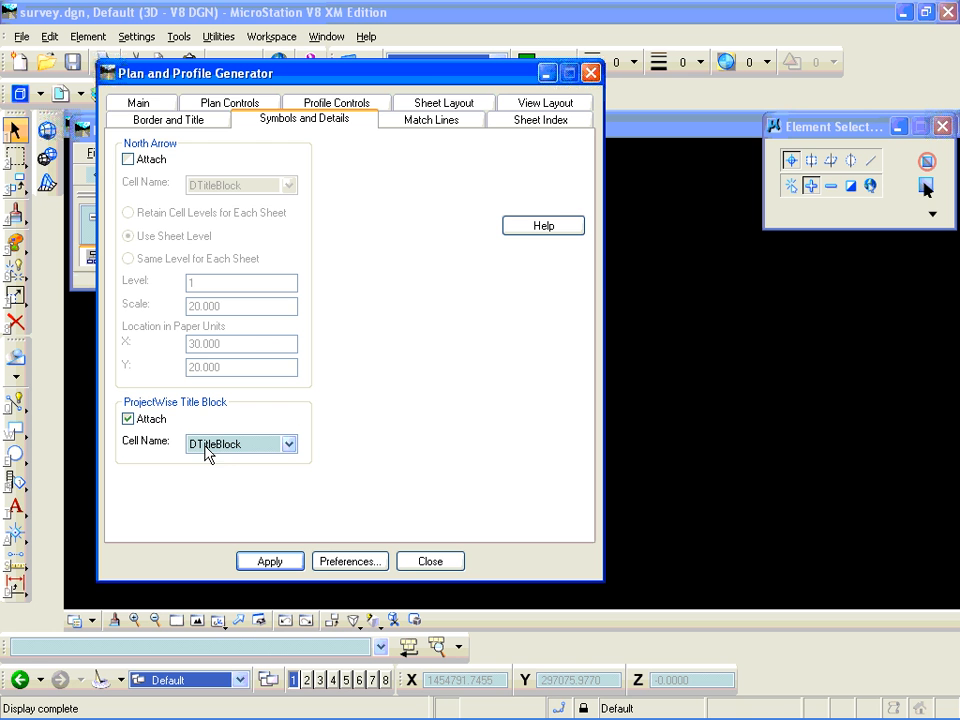
left_click(437, 131)
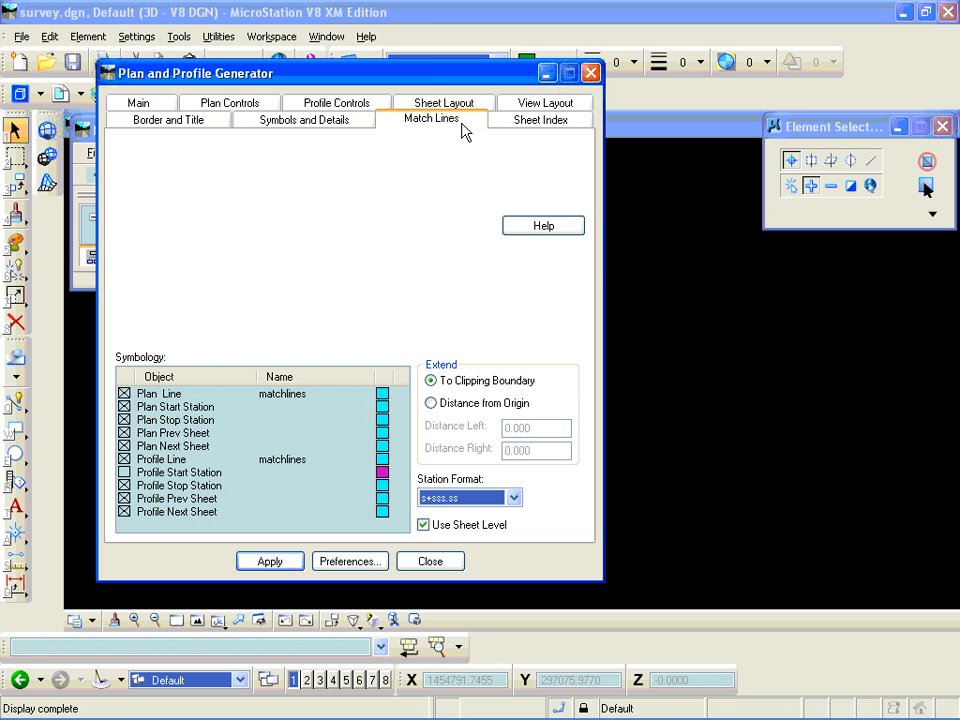
left_click(509, 128)
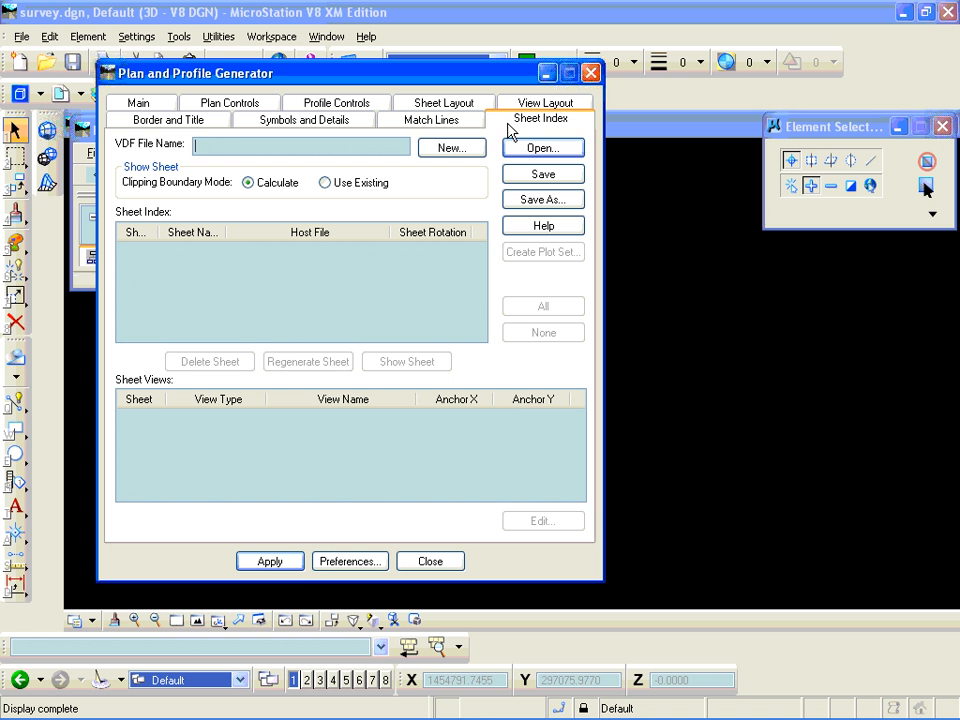
- Generate the plan and profile sheets, and close the generator without saving the VDF file
left_click(284, 563)
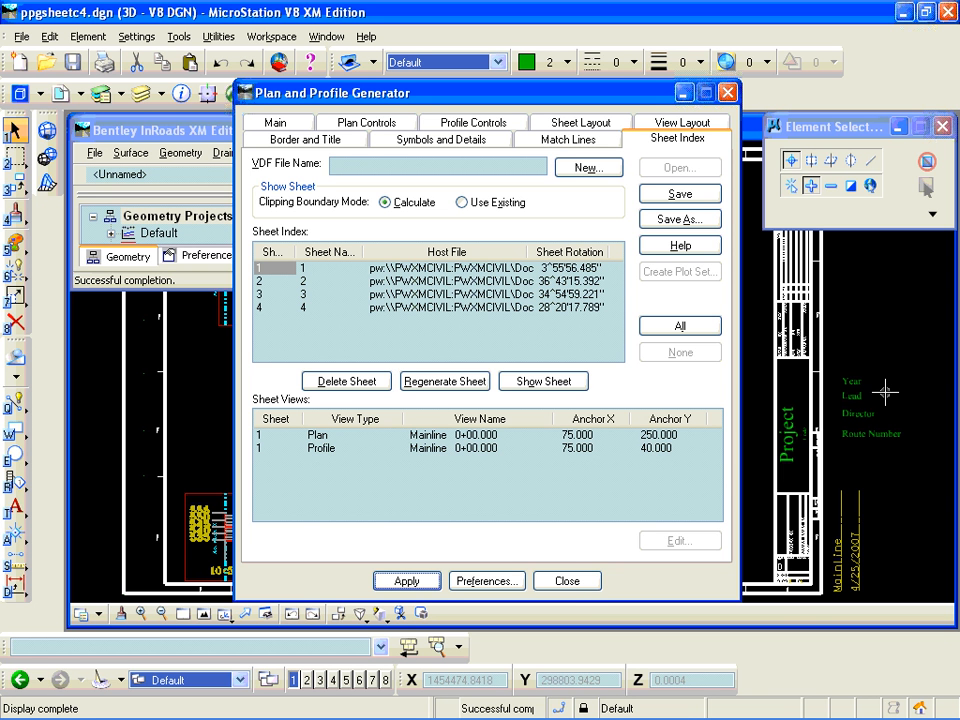
left_click(587, 580)
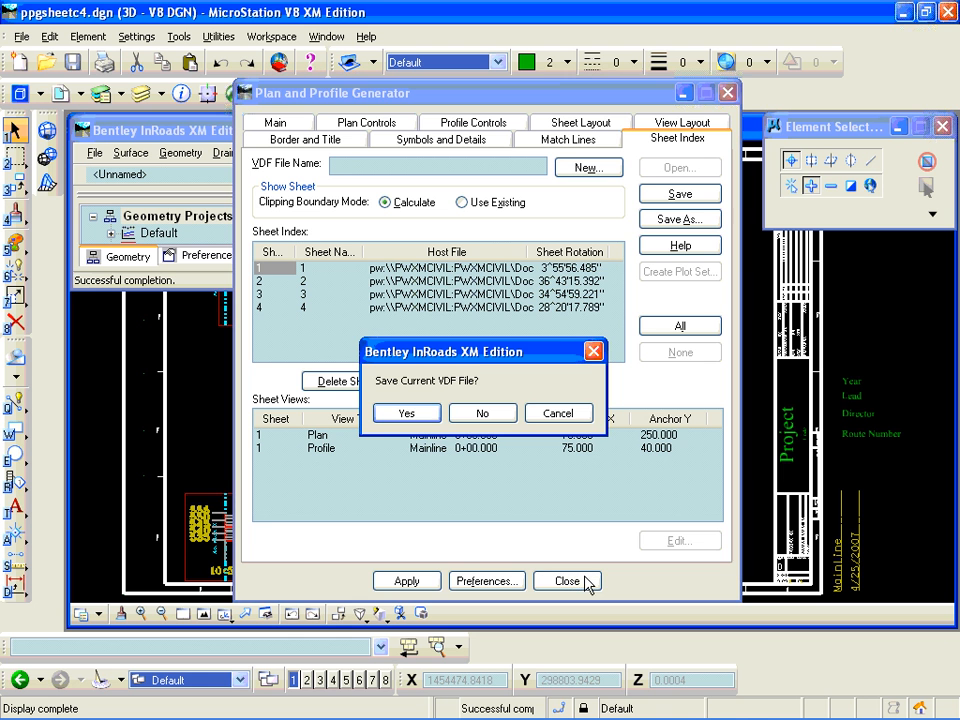
left_click(479, 414)
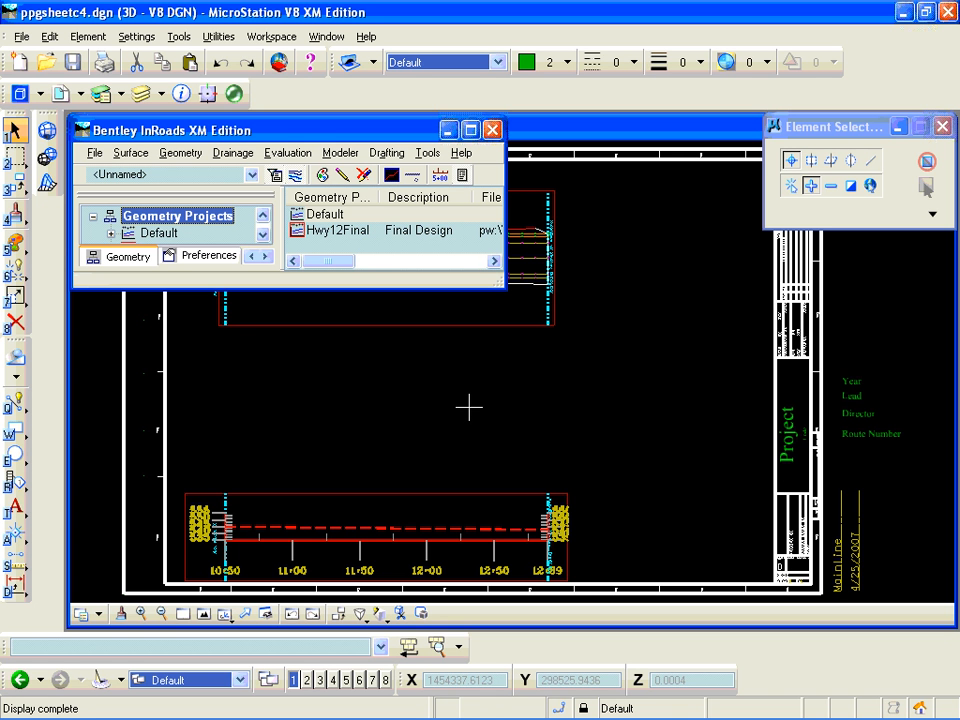
- Check in ppgsheetc1.dgn to ppgsheetc3.dgn with the ProjectWise Organizer, including ppgsheetc4.dgn in the selection but cancelling its check-in
left_click(96, 163)
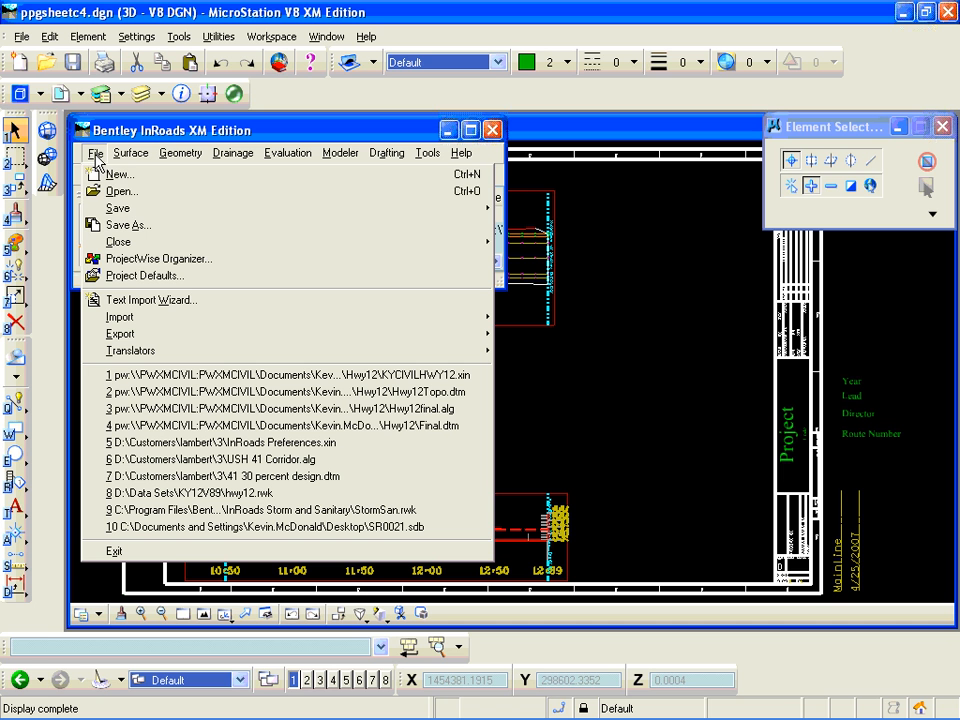
left_click(140, 262)
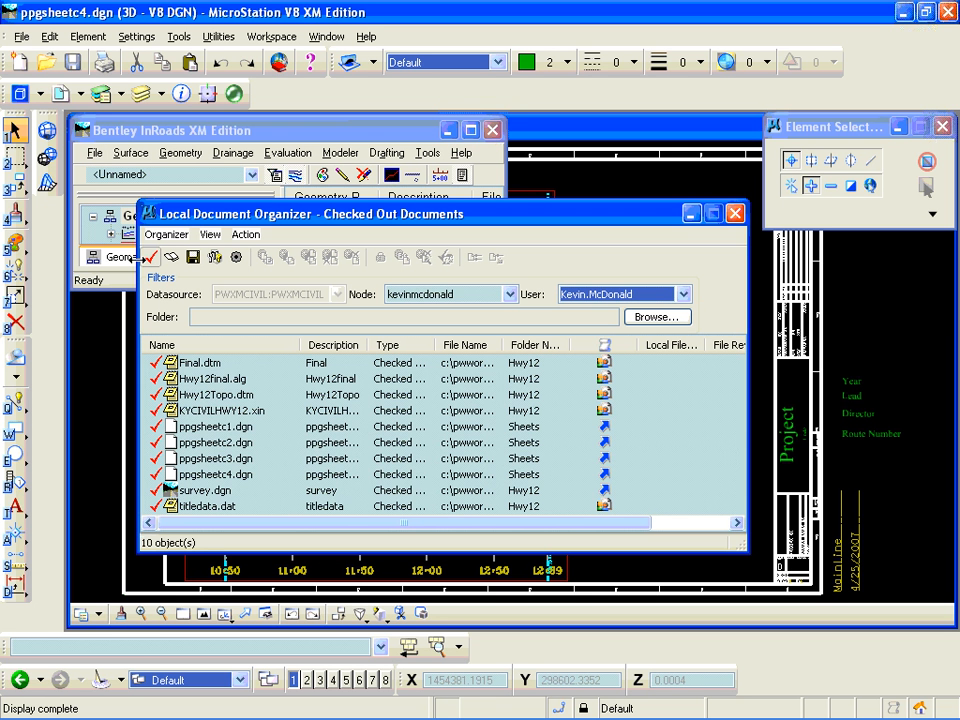
left_click(197, 430)
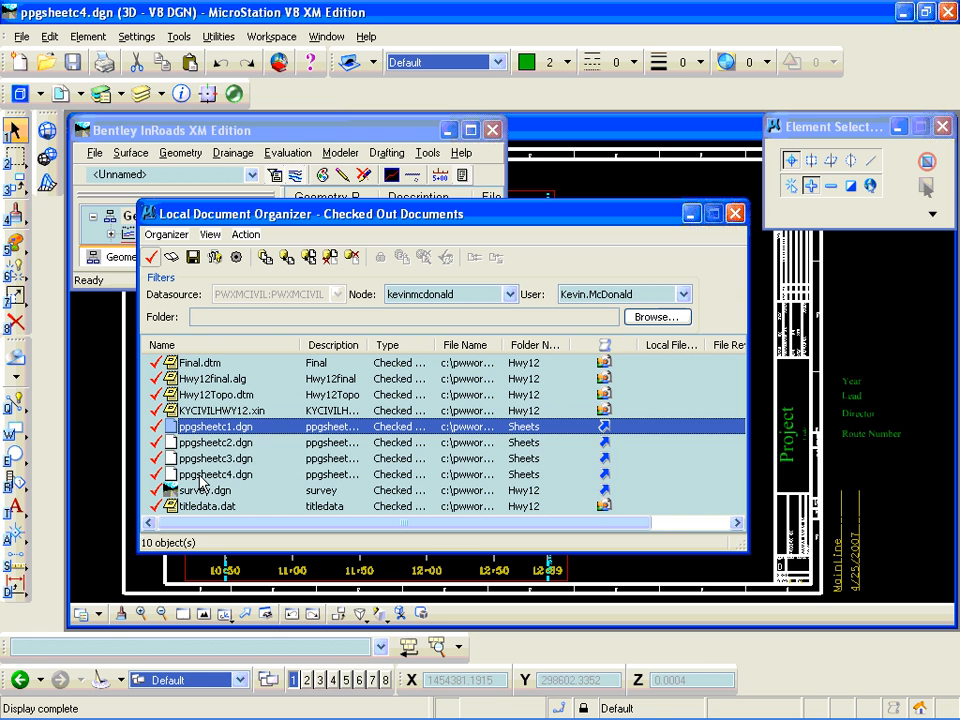
left_click(200, 476, "shift")
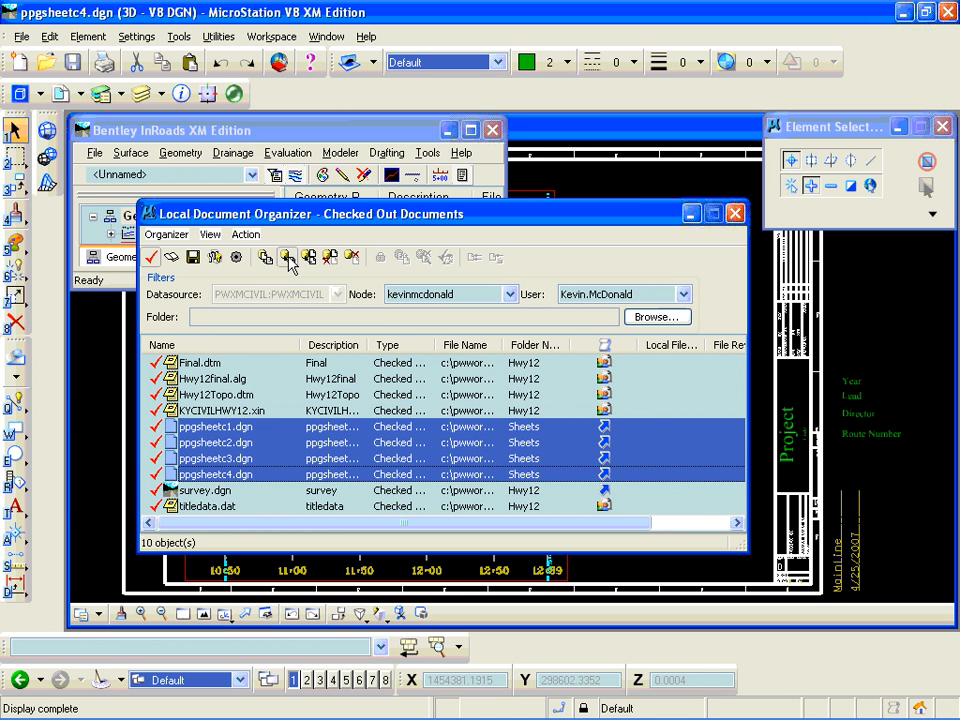
left_click(288, 258)
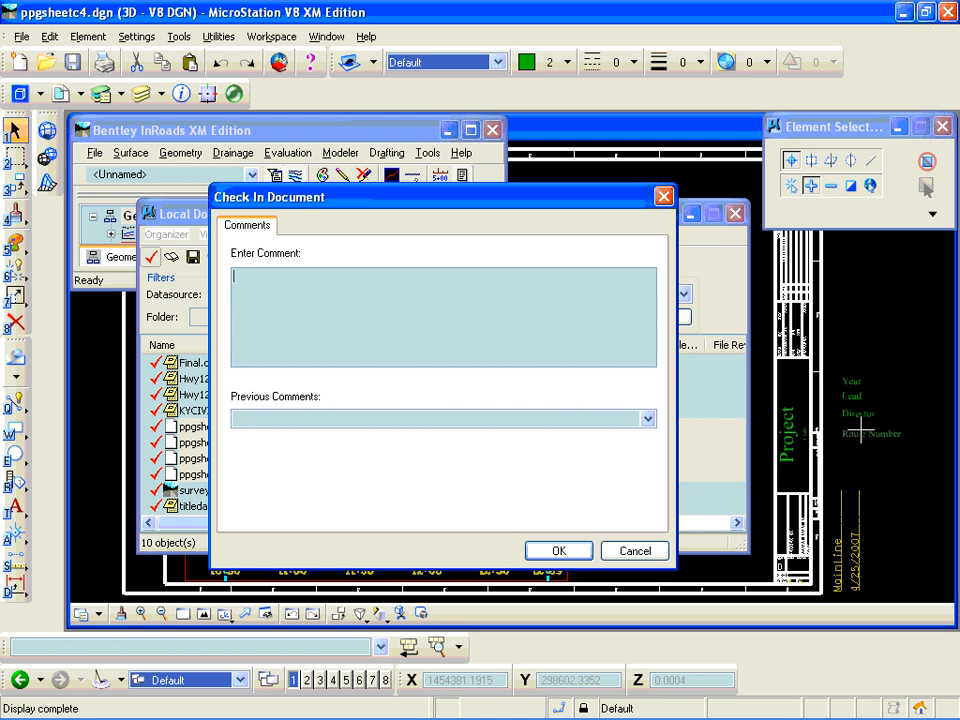
left_click(560, 551)
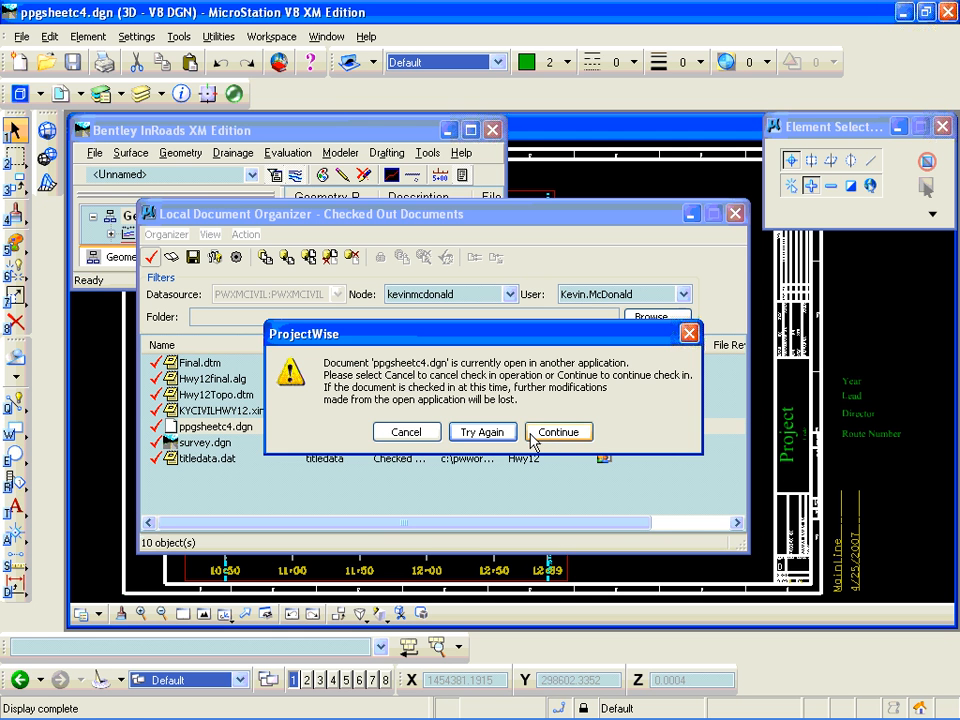
left_click(428, 436)
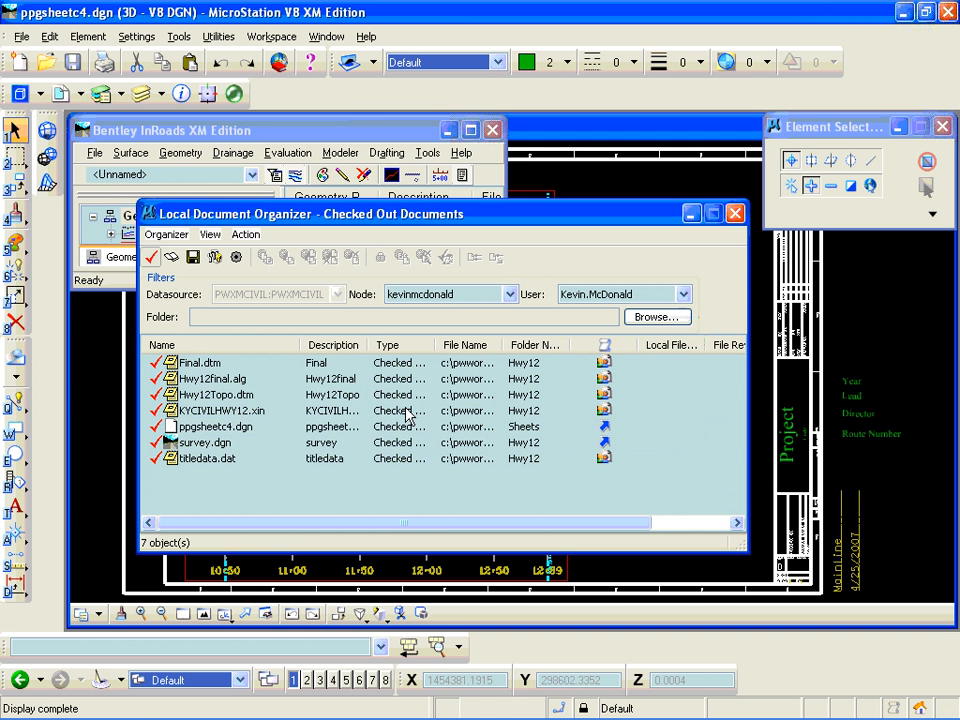
- Close the organizer and open survey.dgn from the Hwy12 folder, listing documents of all applications
left_click(22, 38)
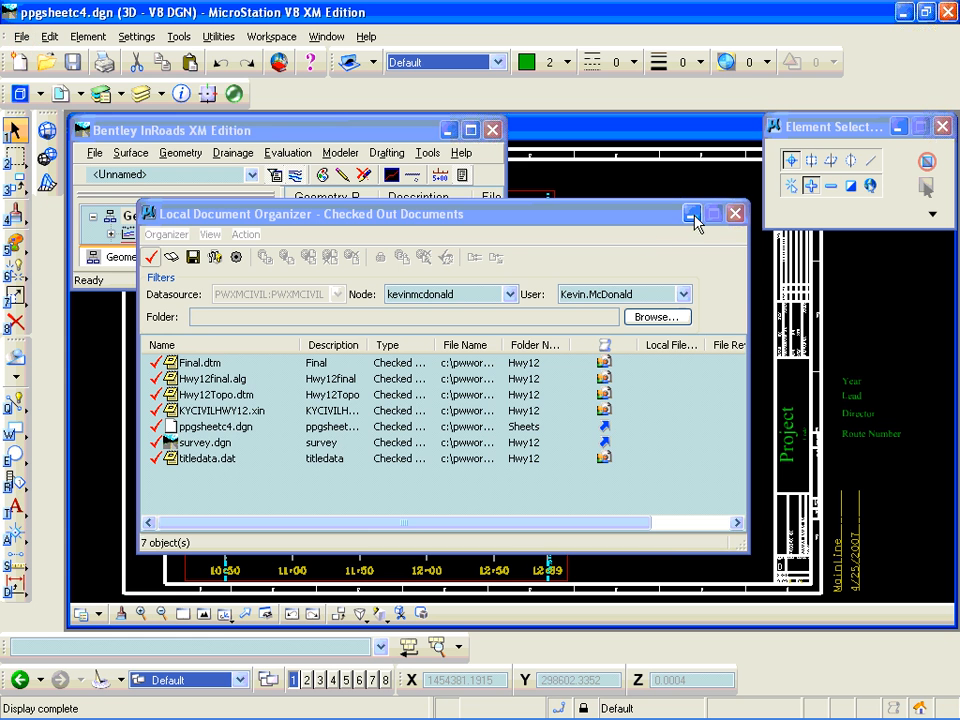
left_click(734, 213)
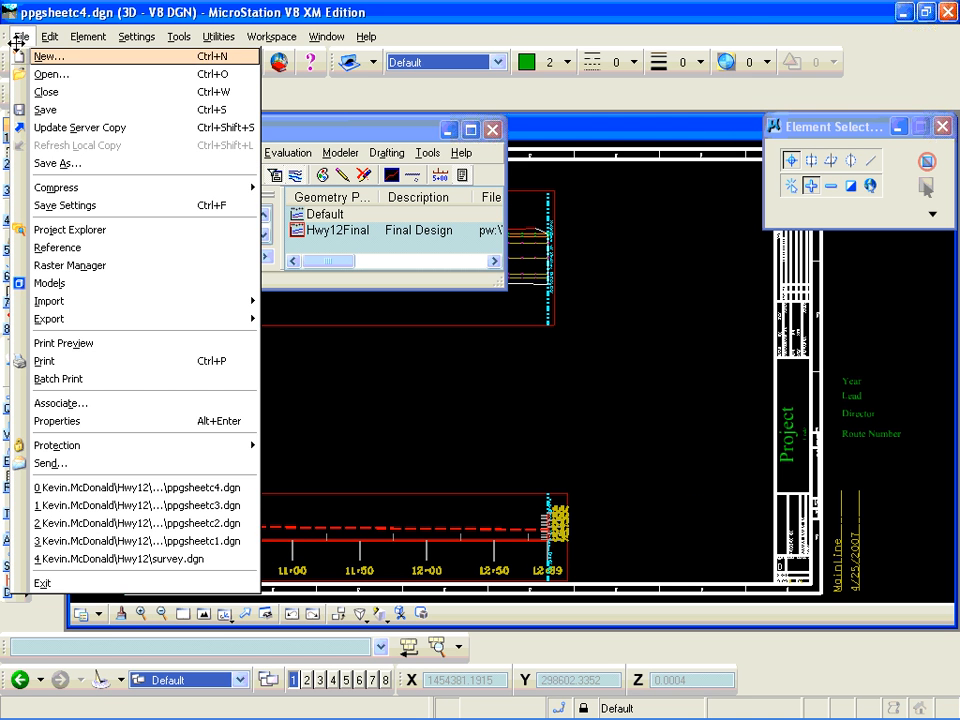
left_click(40, 75)
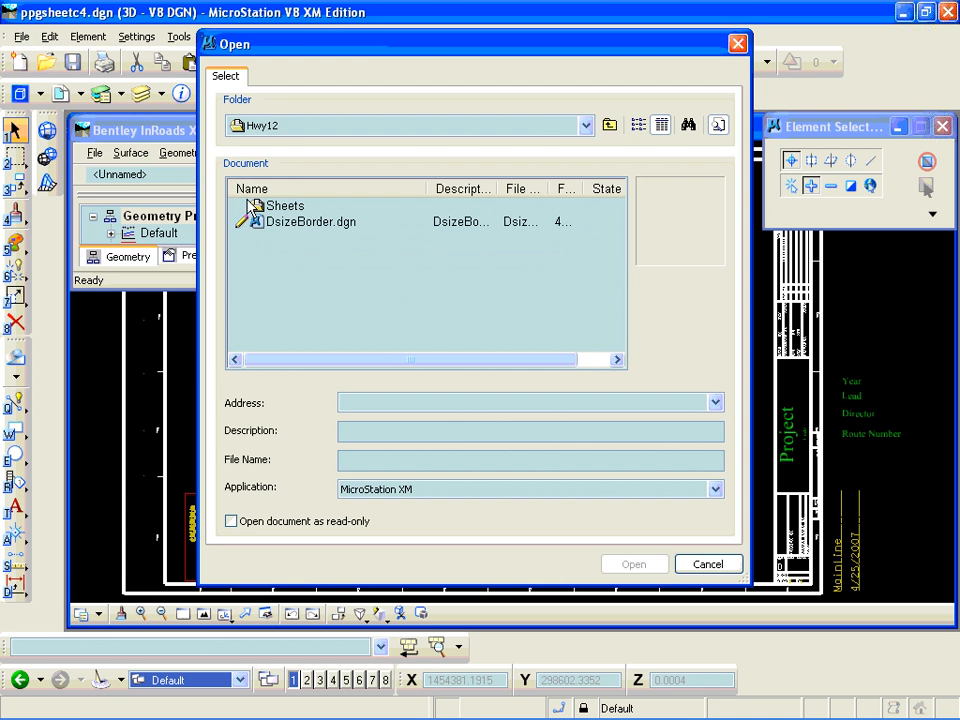
left_click(716, 491)
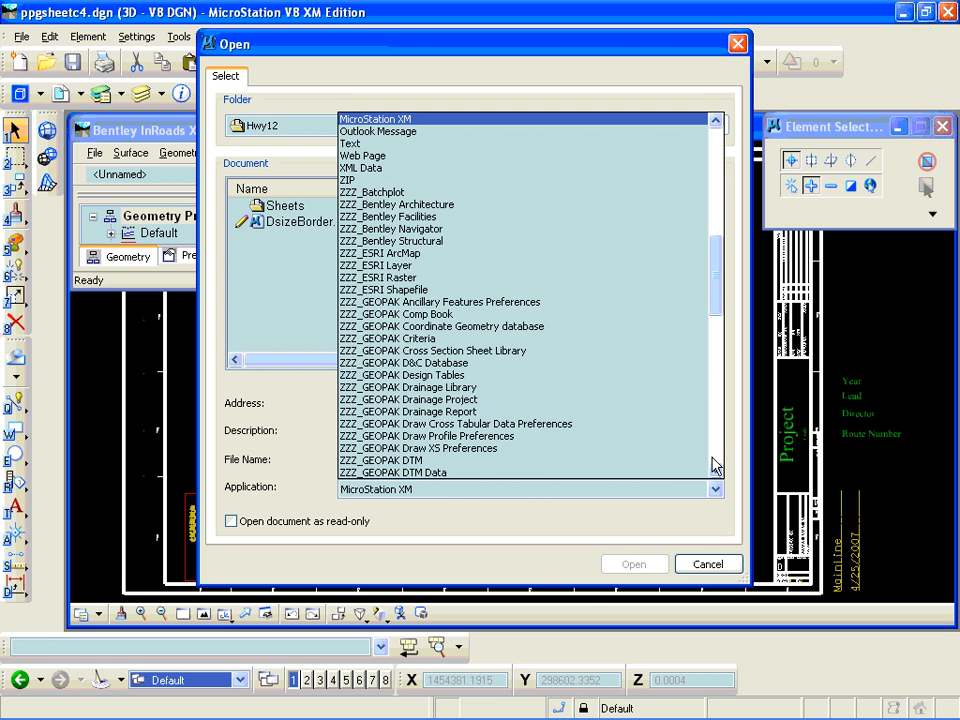
left_click_drag(718, 310, 718, 200)
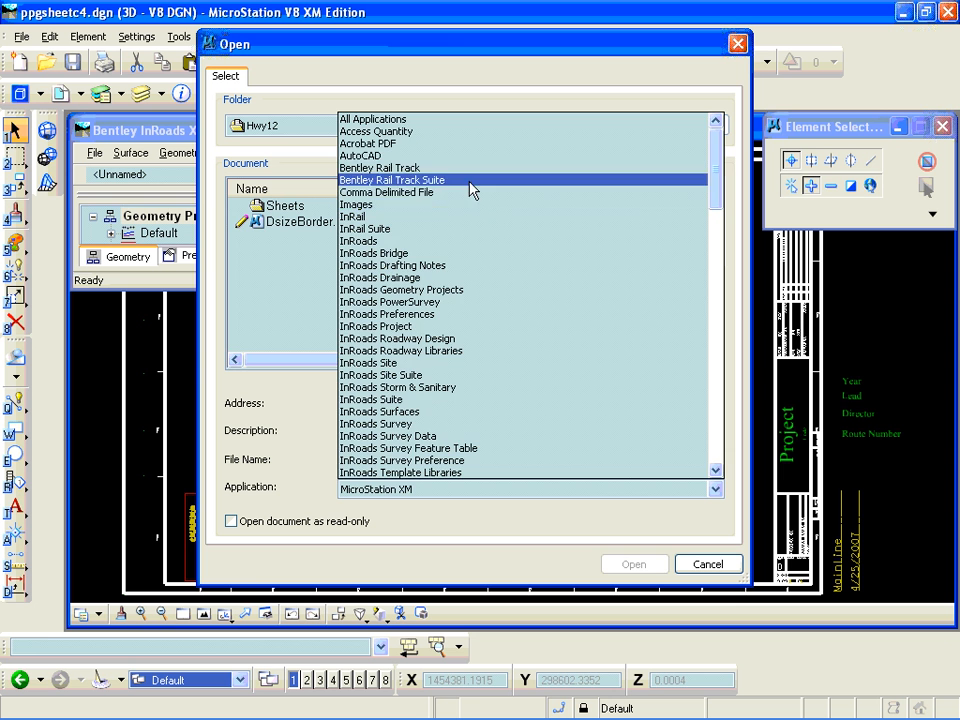
left_click(407, 119)
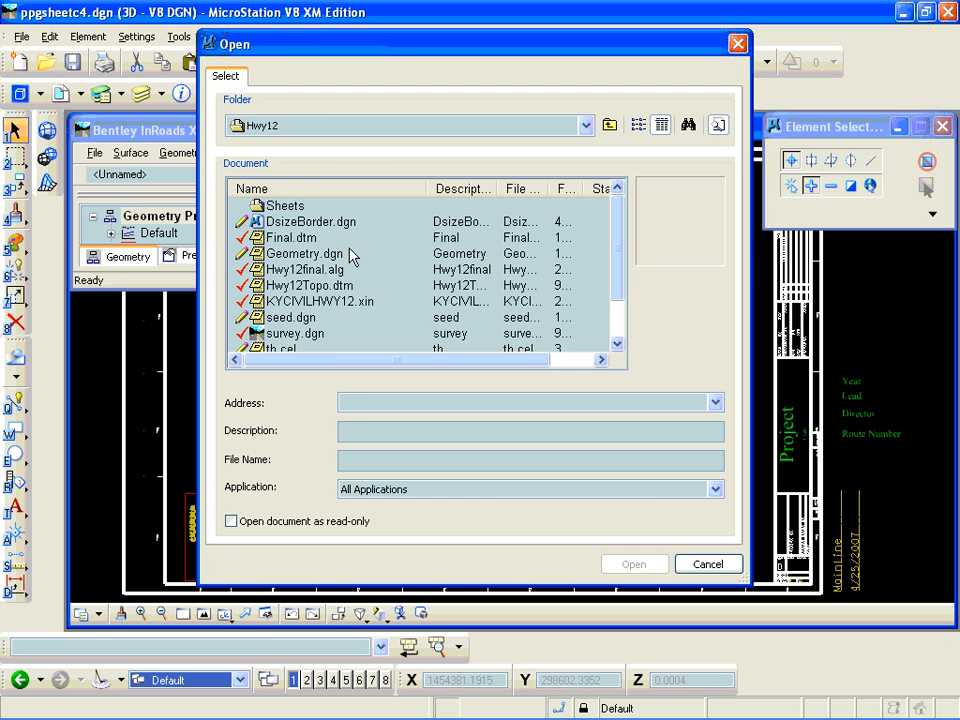
left_click(293, 333)
left_click(643, 566)
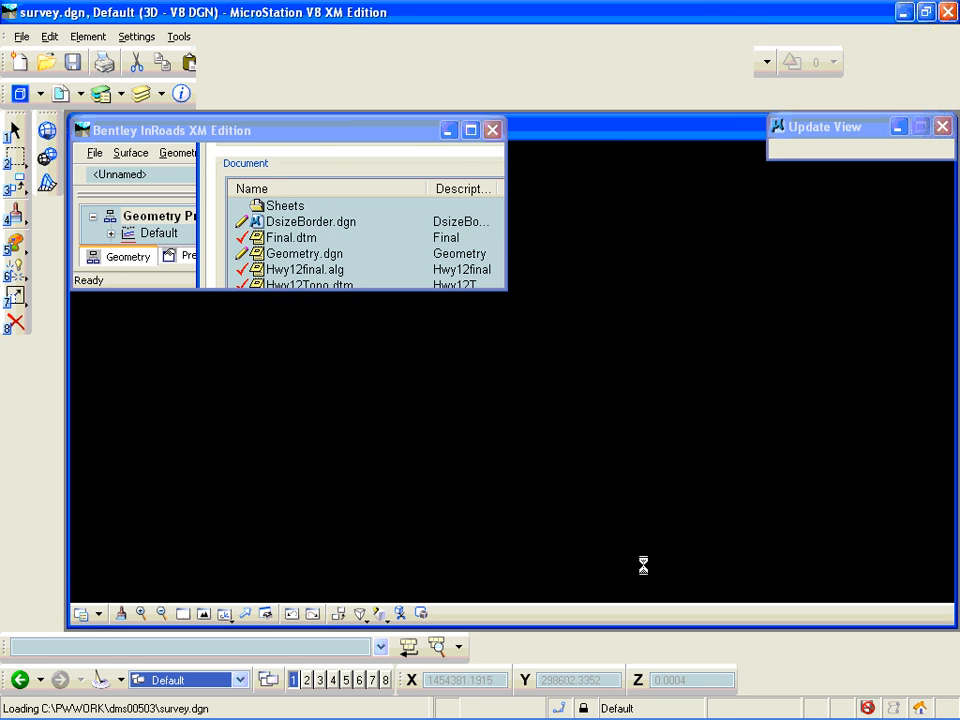
- Check in ppgsheetc4.dgn with the ProjectWise Organizer without a comment, and close the organizer
left_click(100, 163)
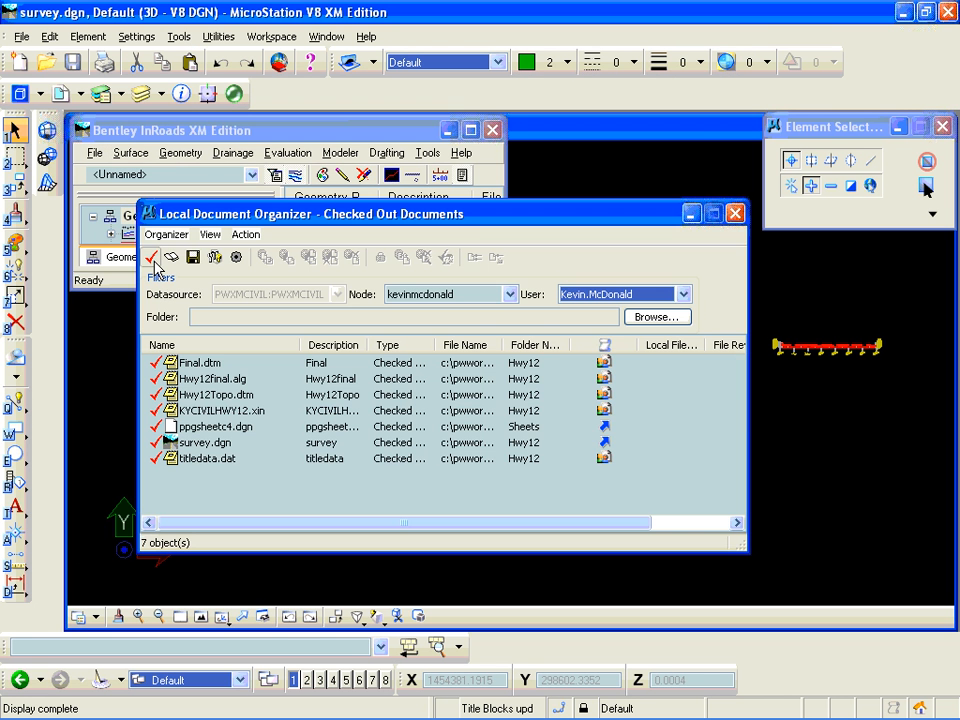
left_click(150, 257)
left_click(218, 427)
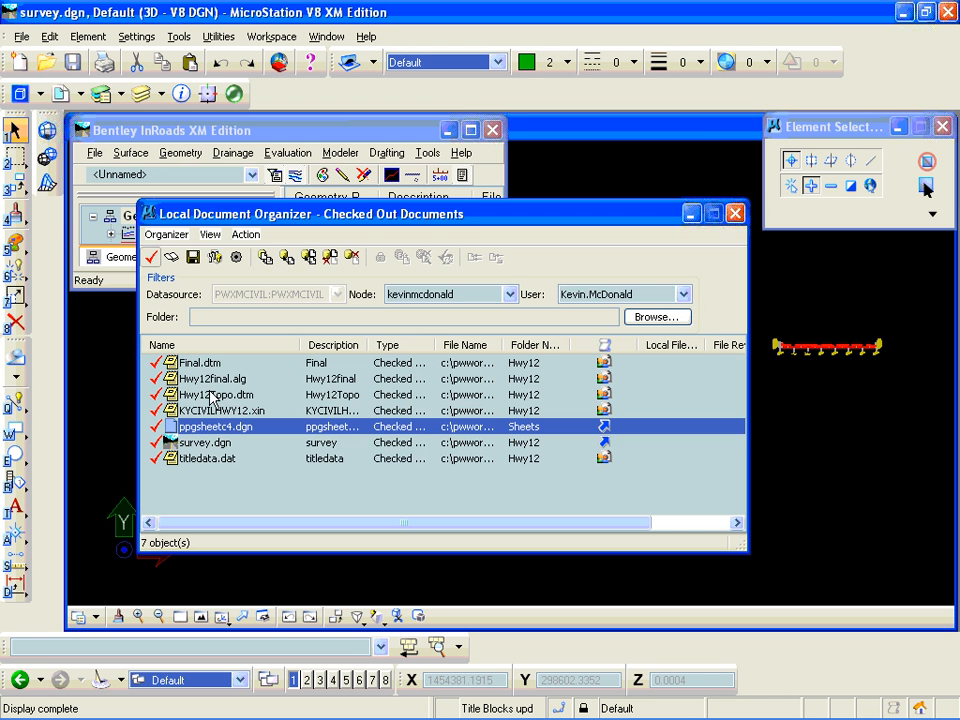
left_click(287, 257)
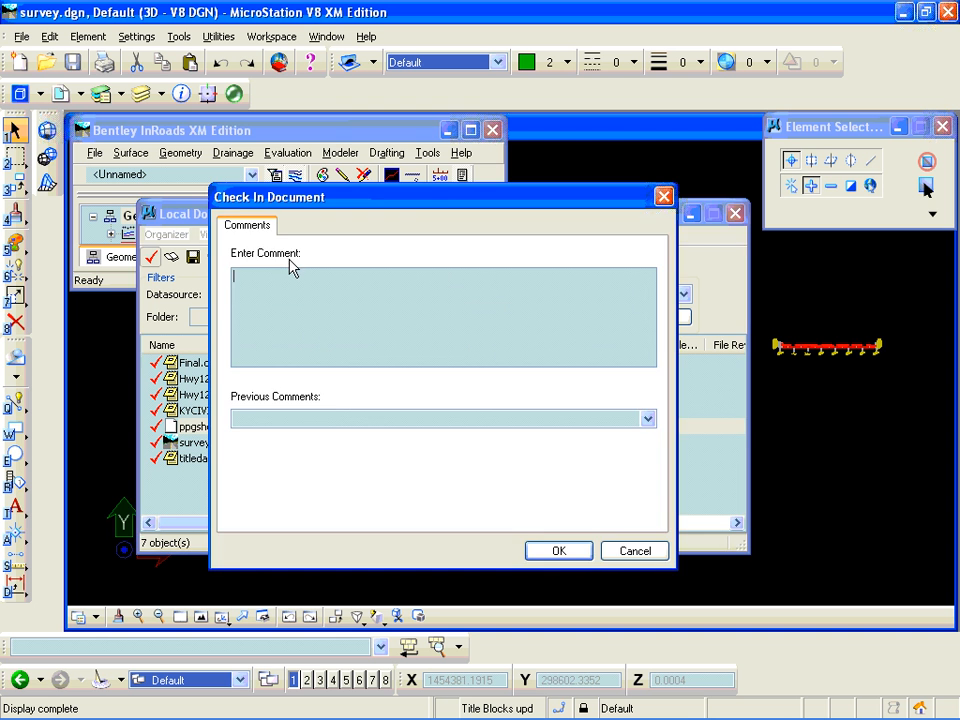
left_click(557, 550)
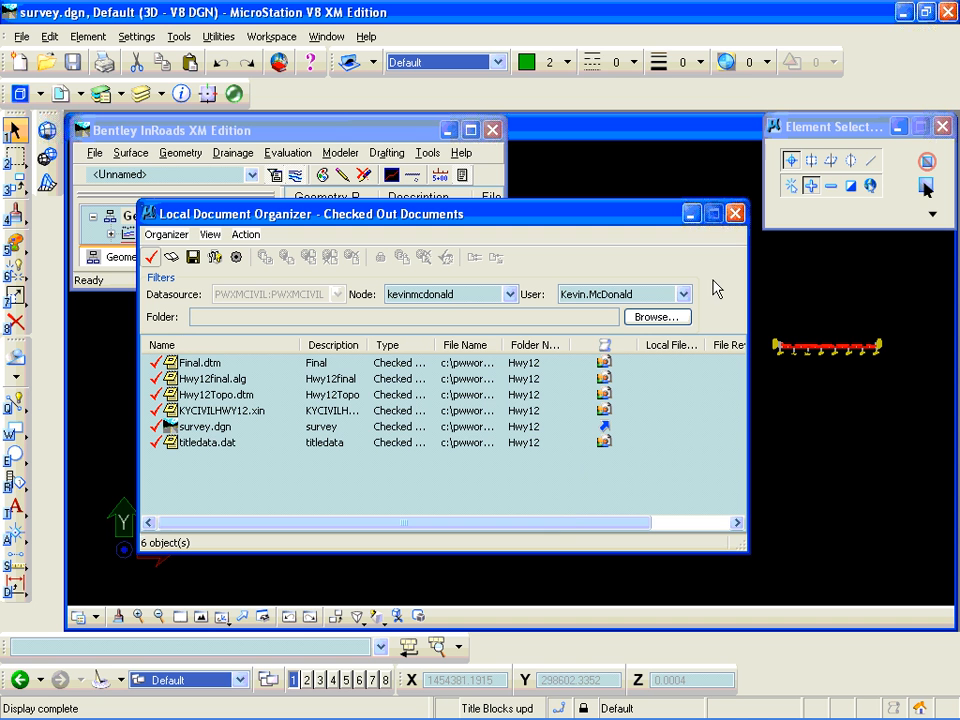
left_click(736, 214)
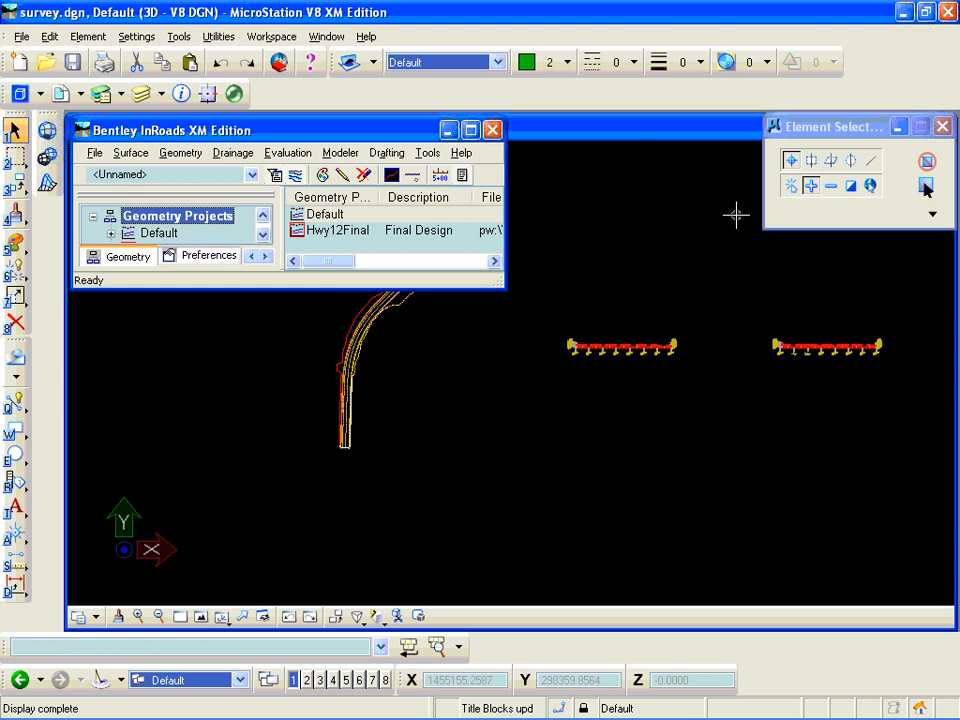
- Switch to ProjectWise Explorer and show the Hwy12 Sheets folder with the Name column widened to fit the full file names
key("alt+Tab")
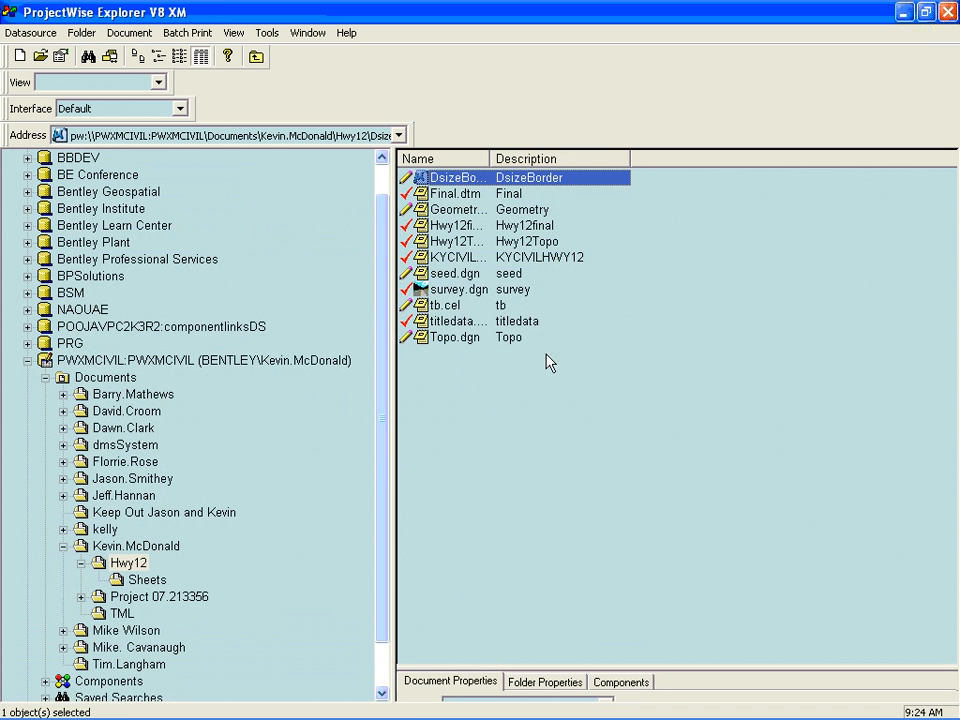
left_click(150, 580)
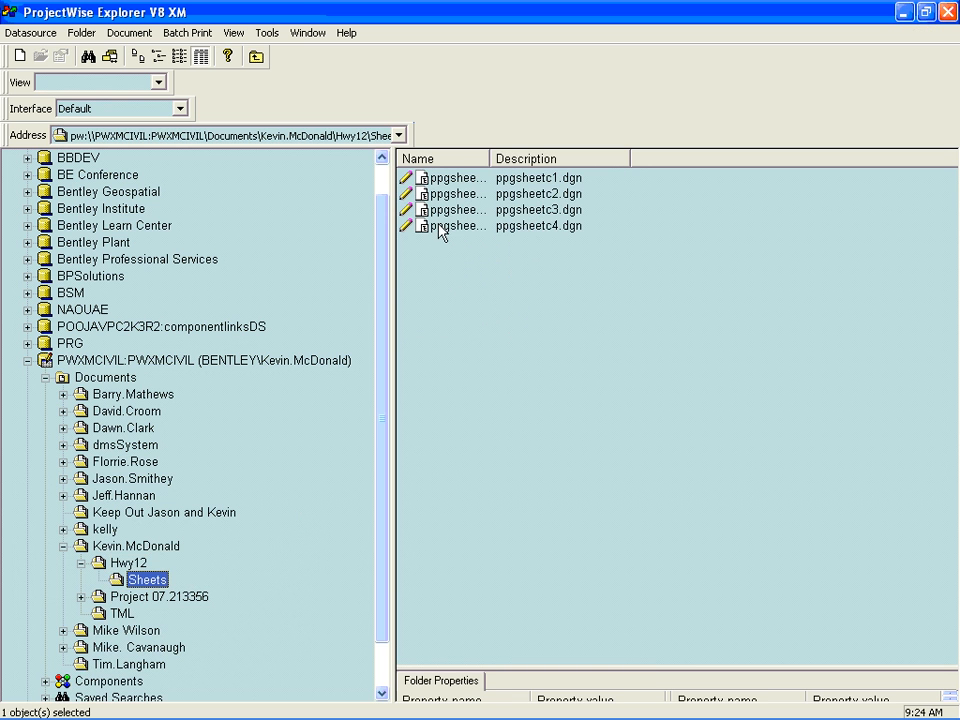
left_click_drag(488, 157, 551, 157)
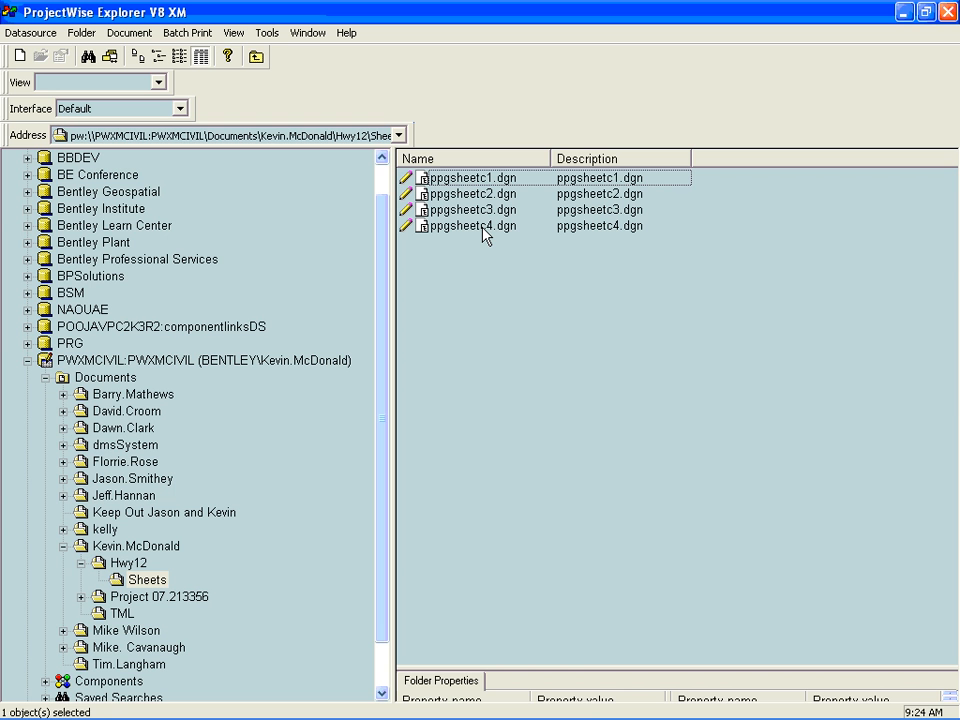
- Examine the title block attributes in the document properties of ppgsheetc1.dgn
left_click(463, 180)
right_click(461, 181)
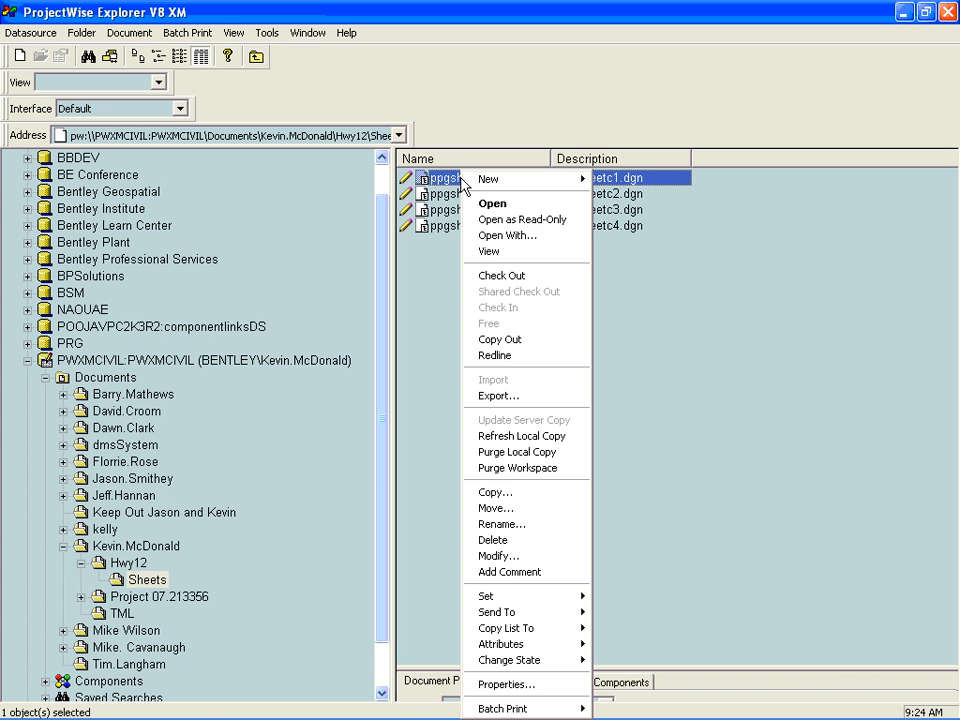
left_click(533, 684)
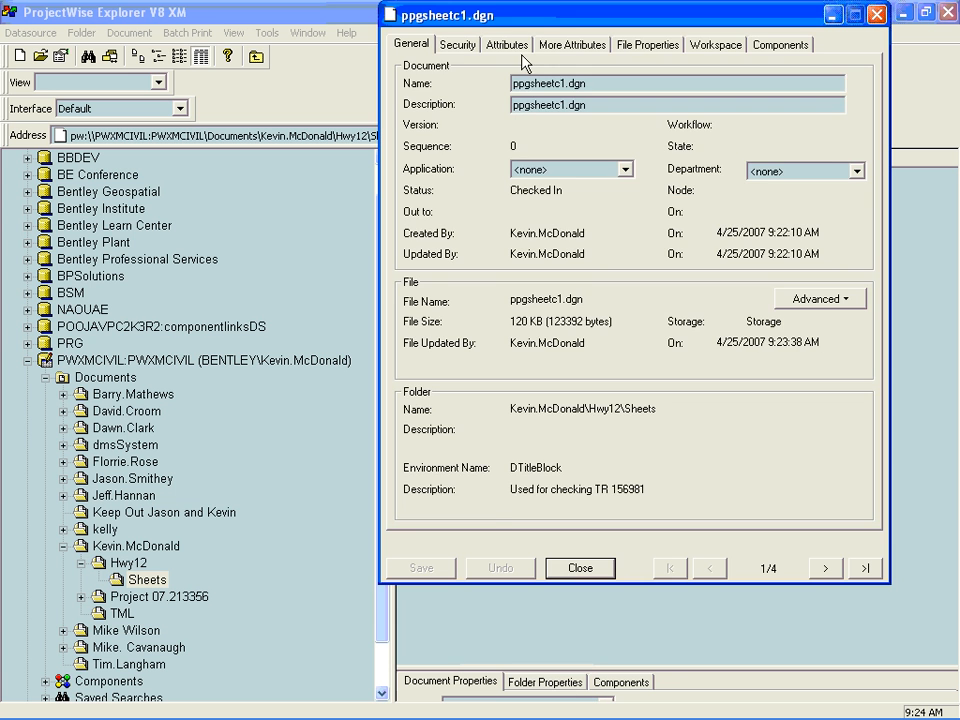
left_click(515, 46)
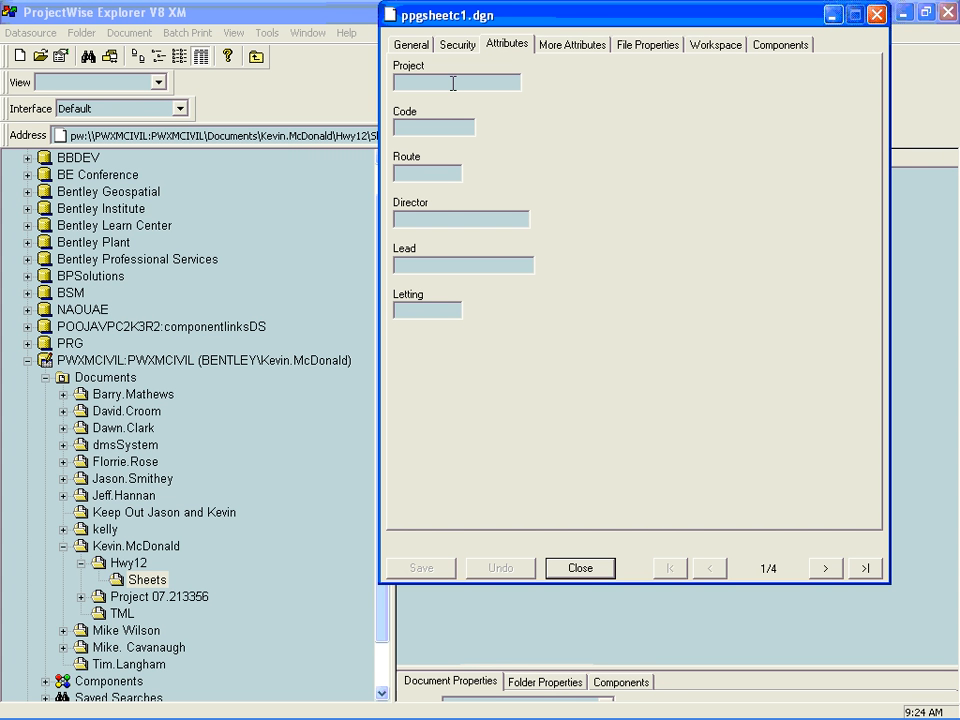
left_click(582, 567)
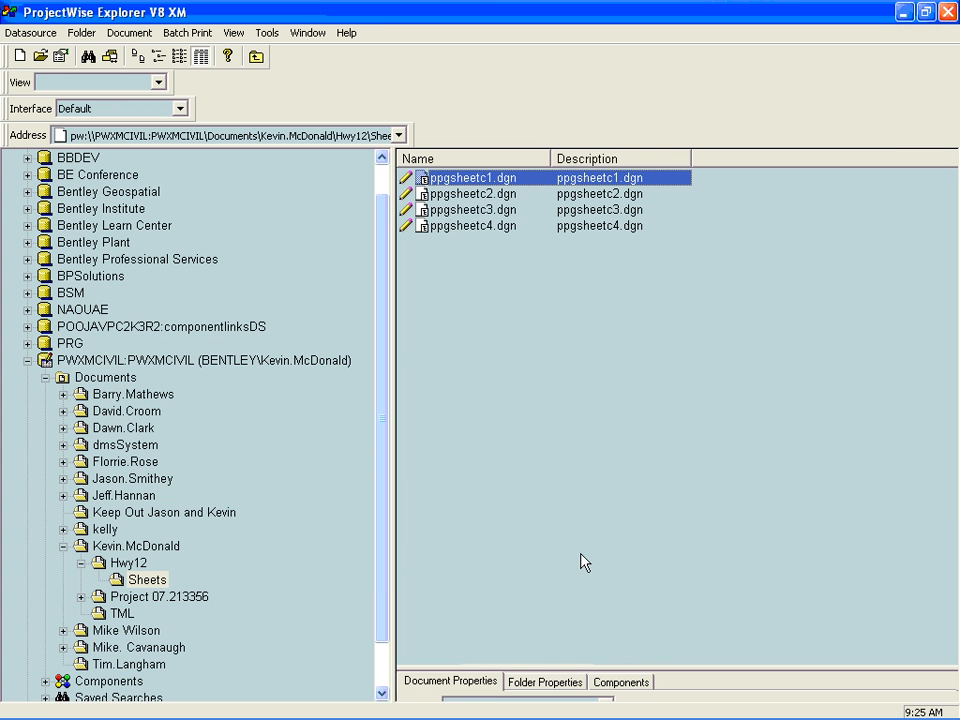
- Start modifying all four ppgsheetc drawings together and set their Code attribute to 2007.3265
left_click(475, 229, "shift")
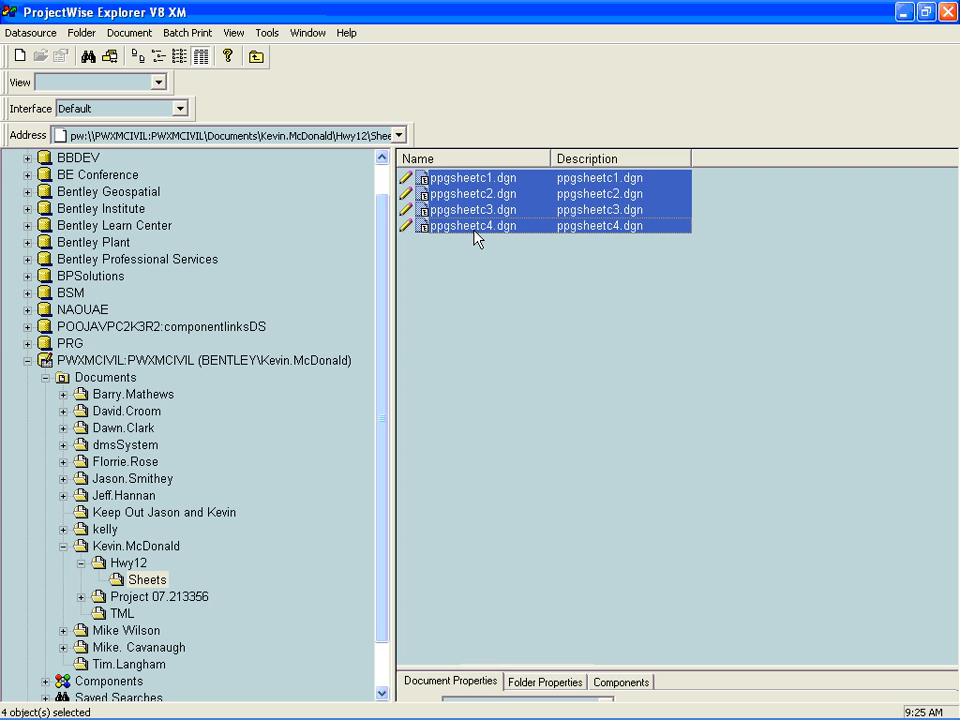
right_click(475, 232)
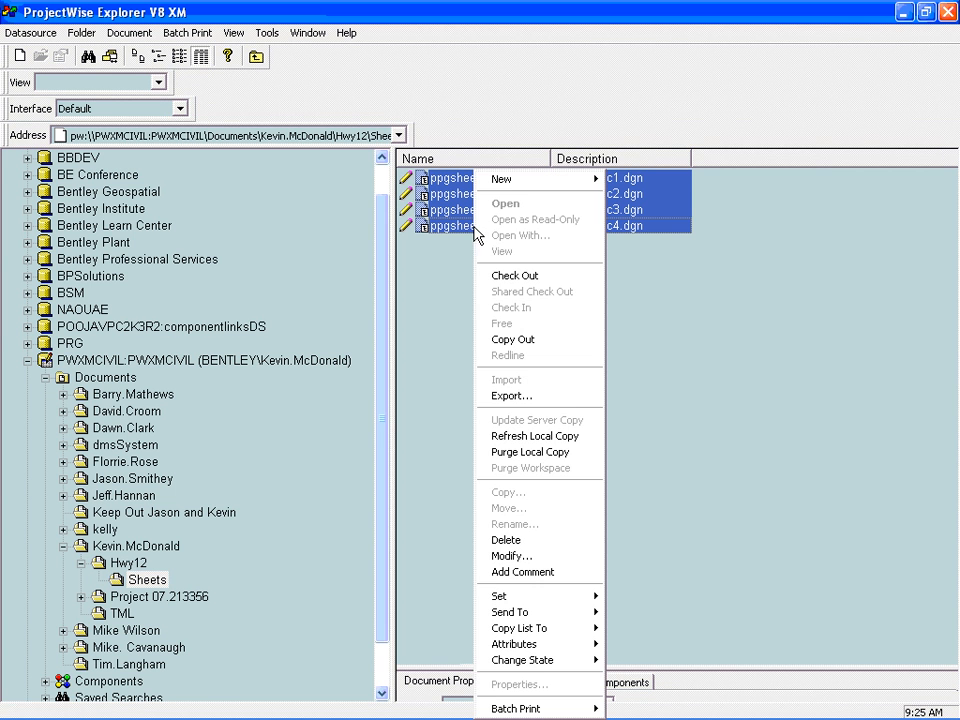
left_click(515, 556)
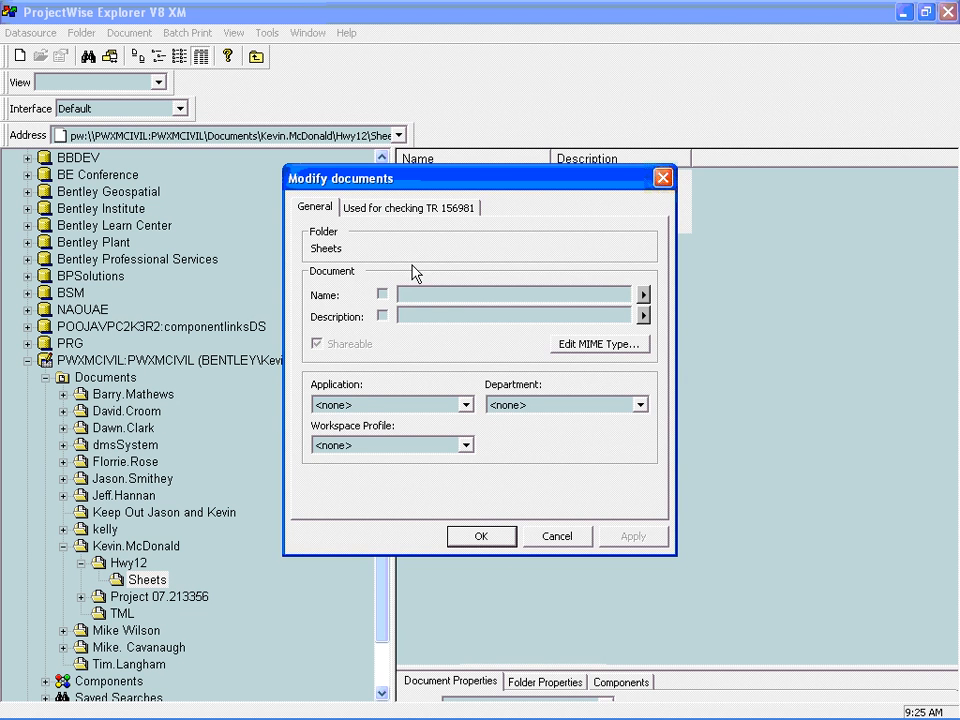
left_click(376, 205)
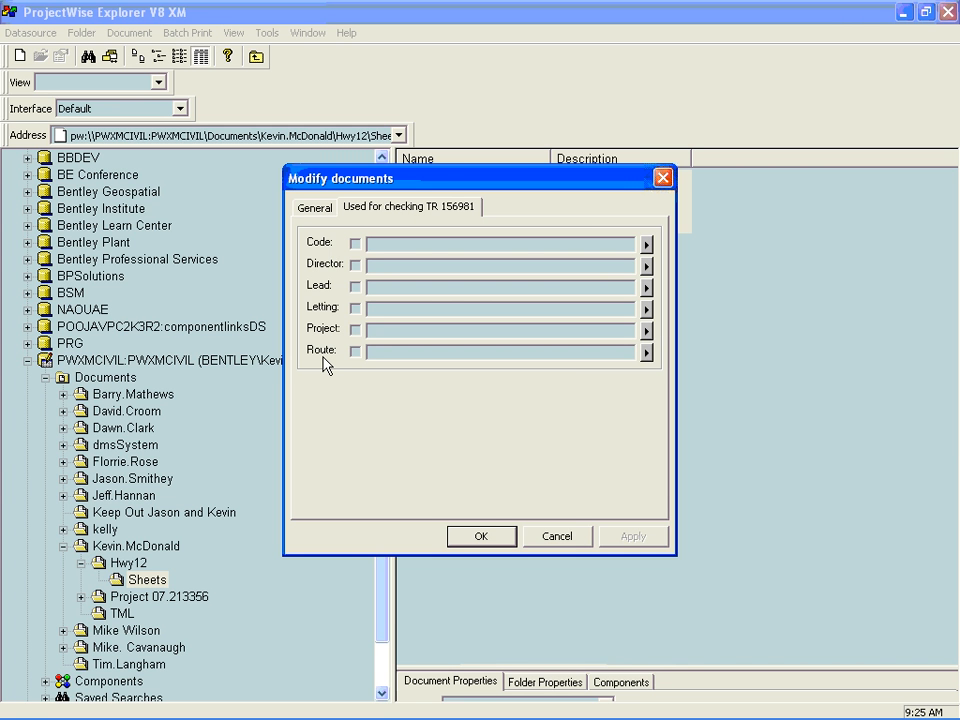
left_click(355, 243)
type("2007.3265")
- Enable the Director attribute for the selected sheets and enter the director's surname
left_click(355, 265)
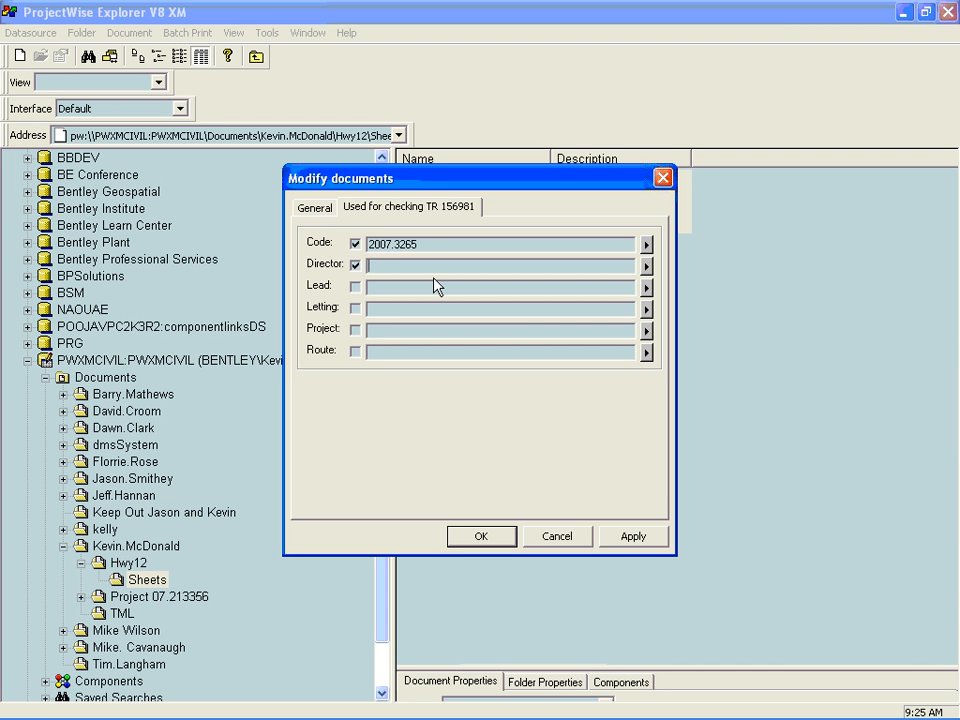
type("McDonald")
- Set Letting to 2008, Project to Hwy 12 and Route to 12A, and apply the attributes to the four sheets
left_click(356, 308)
left_click(379, 309)
type("2008")
left_click(355, 330)
left_click(398, 337)
type("Hwy 12")
left_click(354, 351)
type("12A")
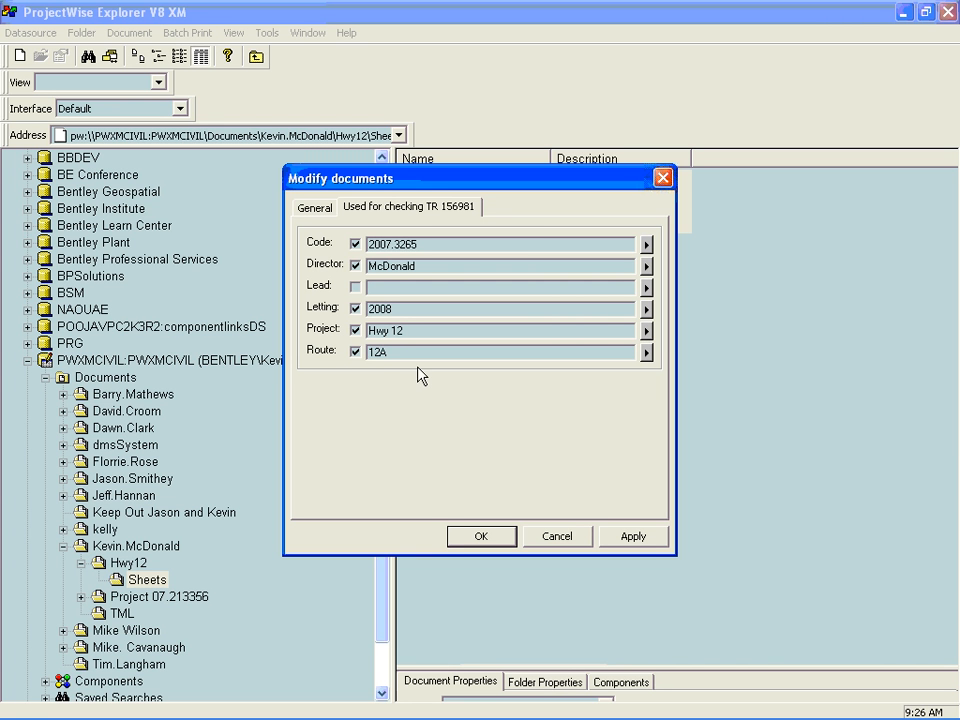
left_click(633, 537)
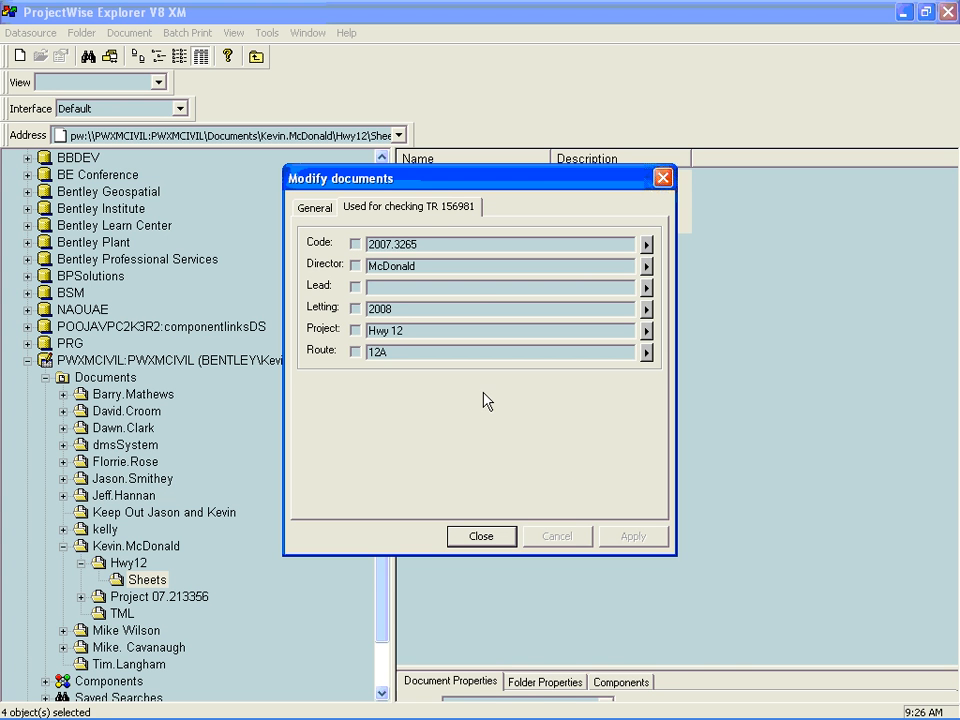
left_click(482, 536)
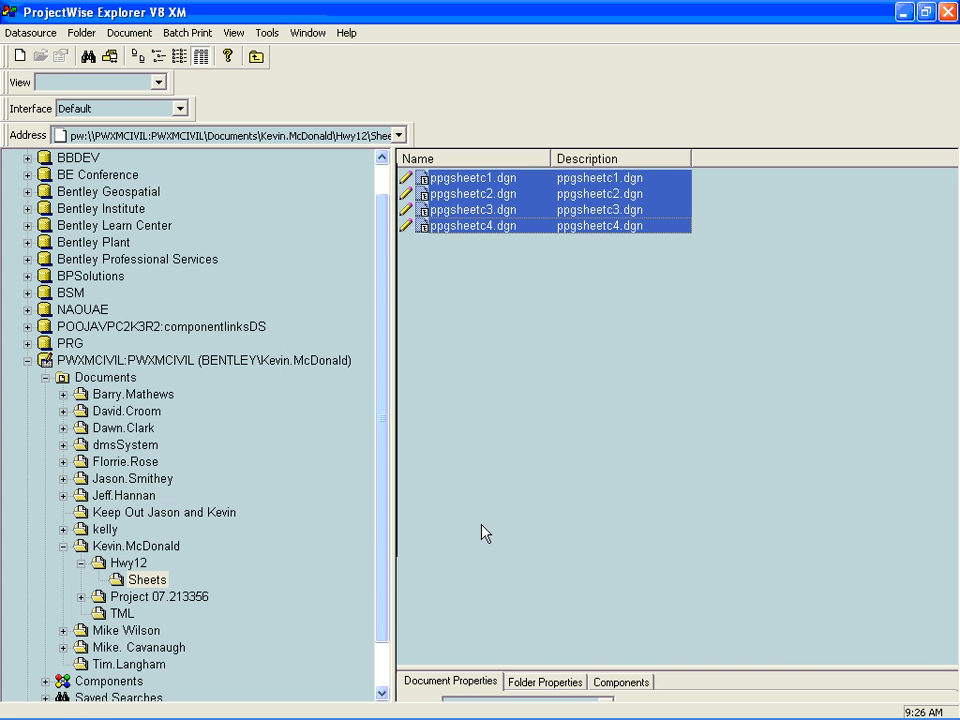
- Examine the title block attributes in the document properties of ppgsheetc3.dgn
left_click(467, 211)
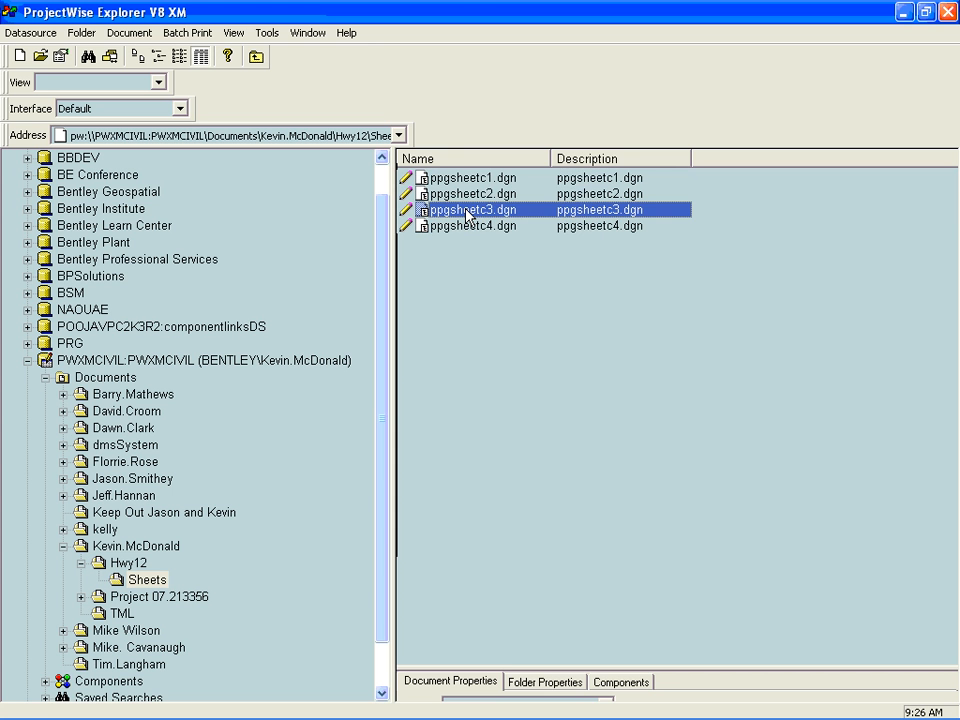
right_click(467, 211)
left_click(535, 686)
left_click(503, 46)
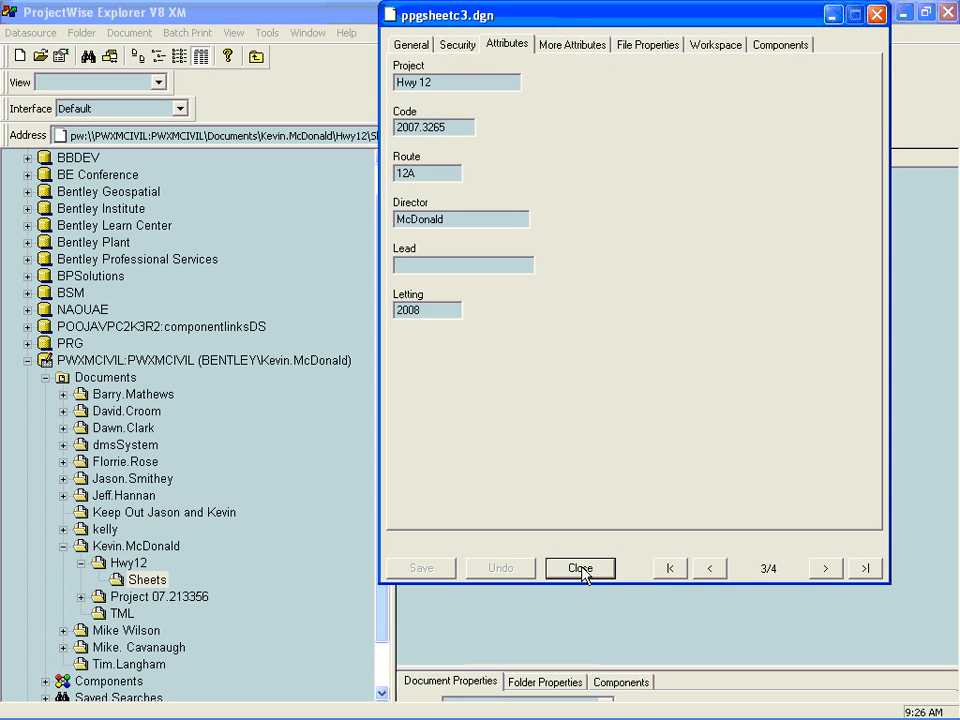
left_click(580, 568)
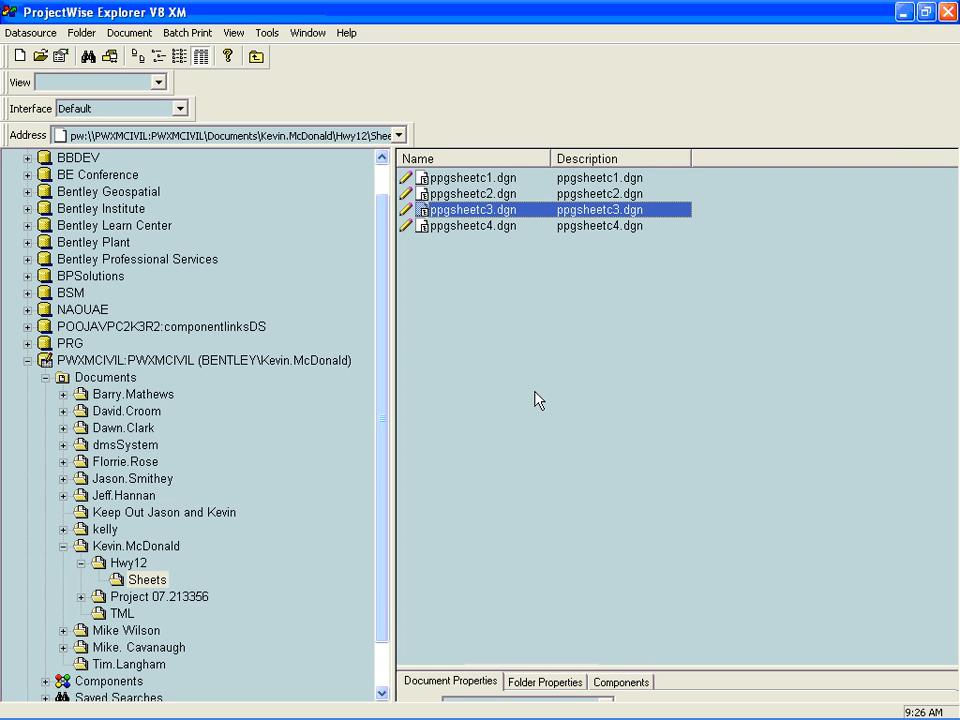
- Set the application of ppgsheetc2.dgn to MicroStation XM in its document properties and save the change
left_click(451, 196)
right_click(451, 196)
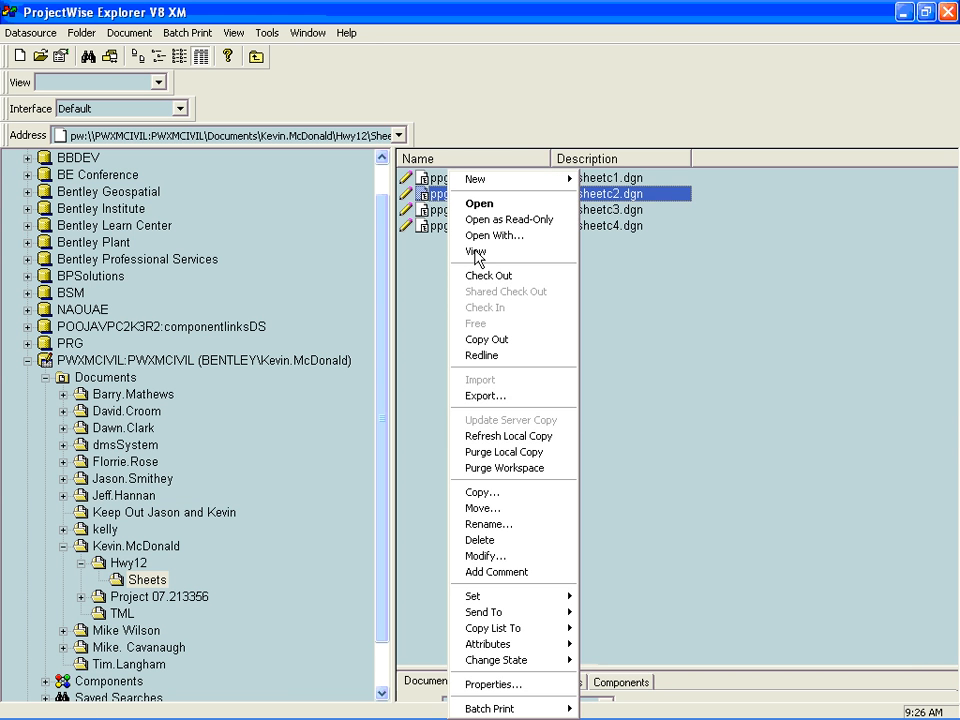
left_click(480, 684)
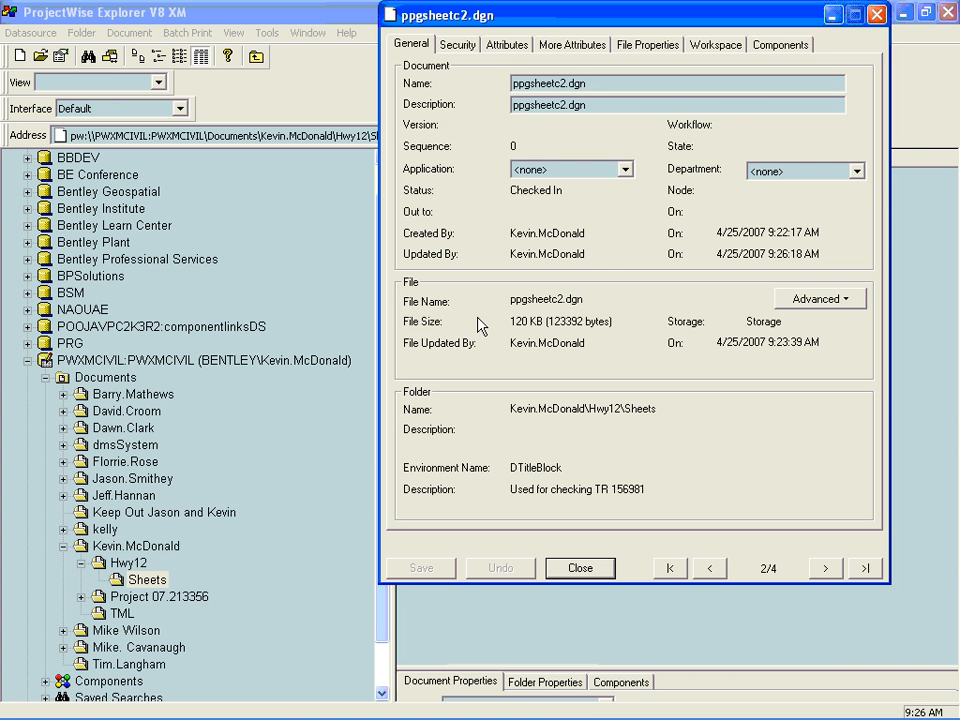
left_click(624, 170)
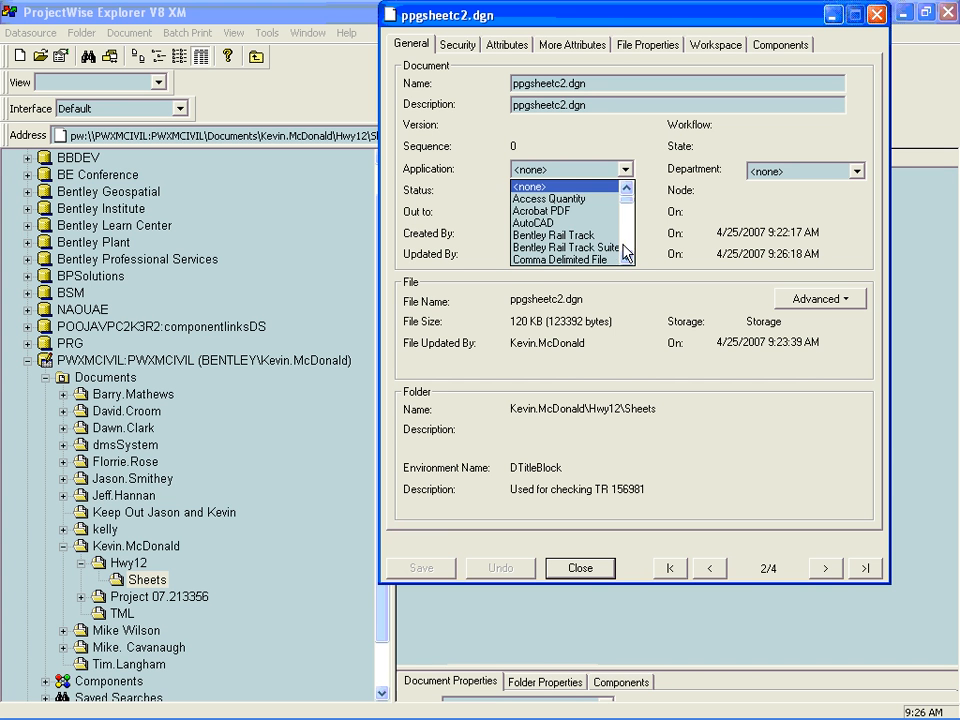
scroll(626, 252, "down", 2)
scroll(626, 250, "down", 8)
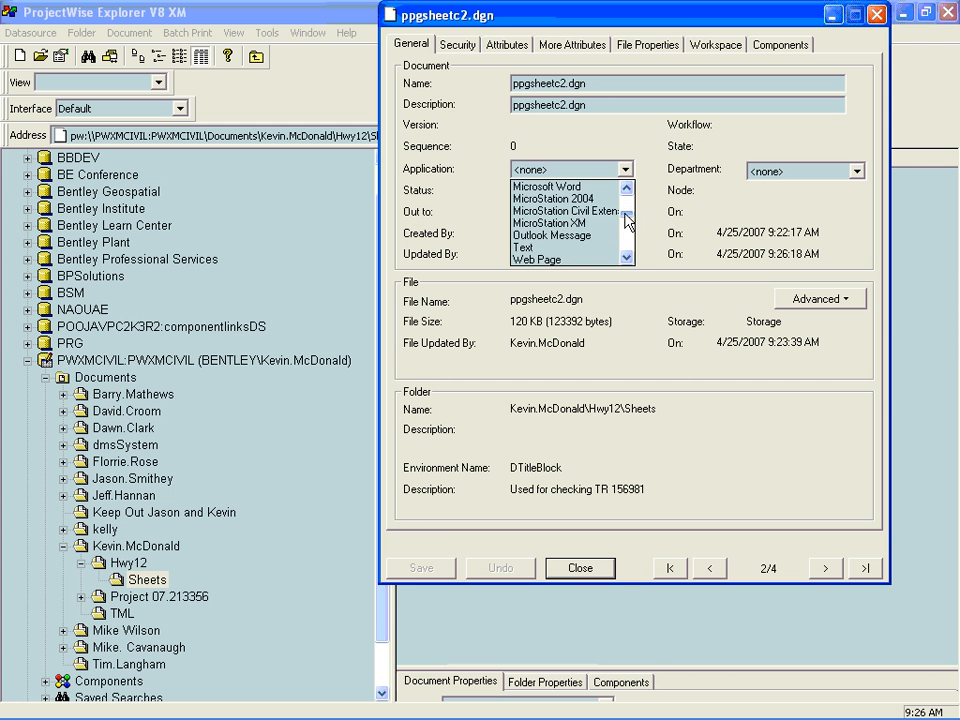
left_click(590, 222)
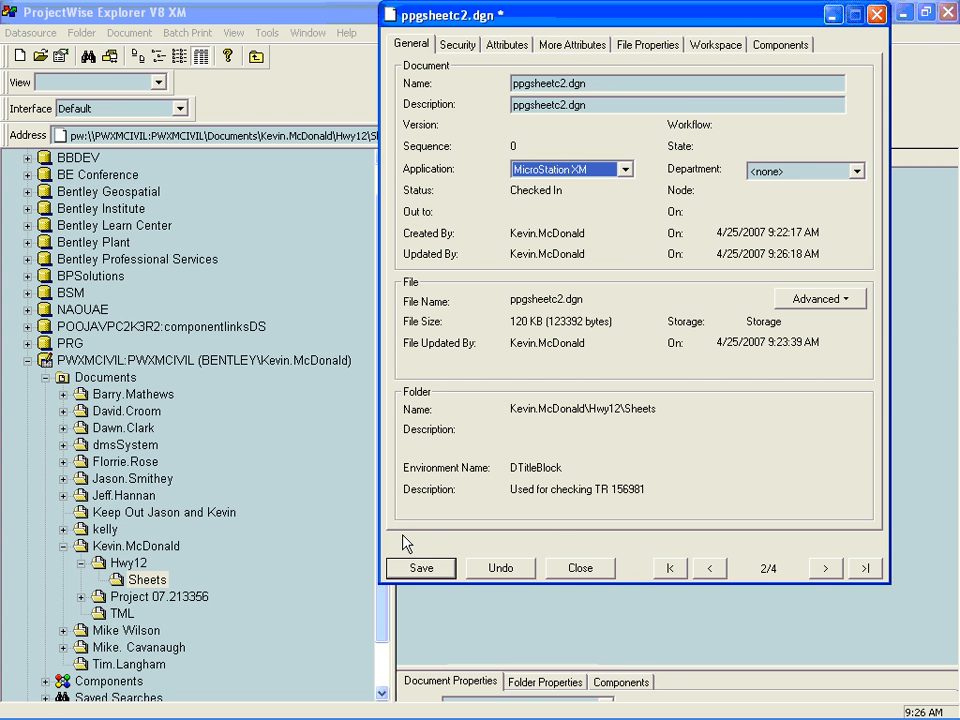
left_click(421, 568)
left_click(581, 568)
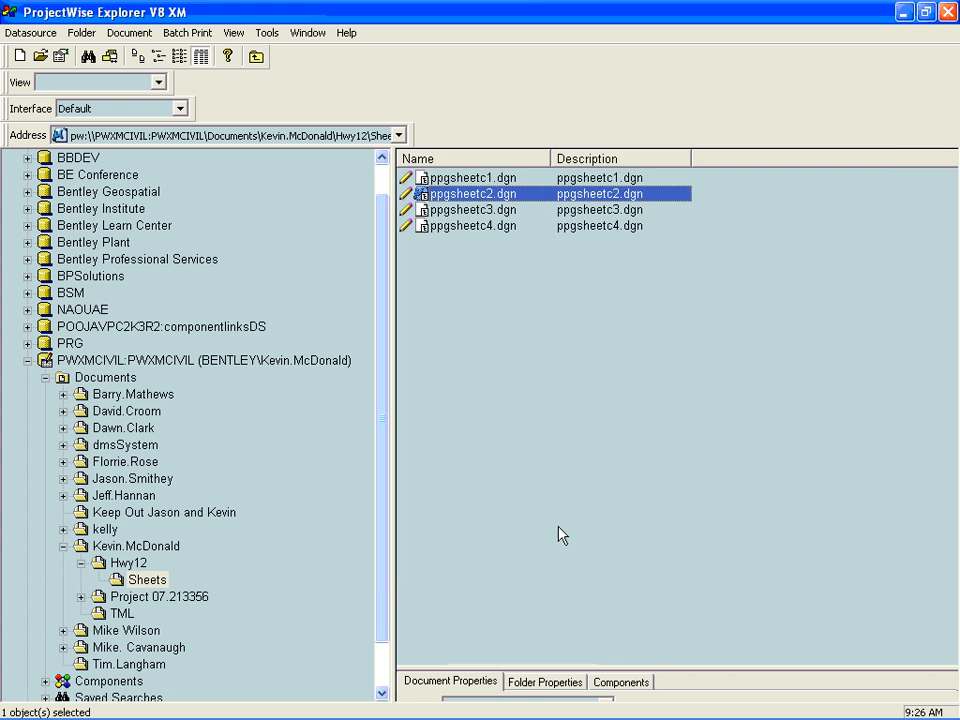
- Open ppgsheetc2.dgn in MicroStation and examine the title block texts, sheet numbering, alignment name and date beside the border
double_click(469, 195)
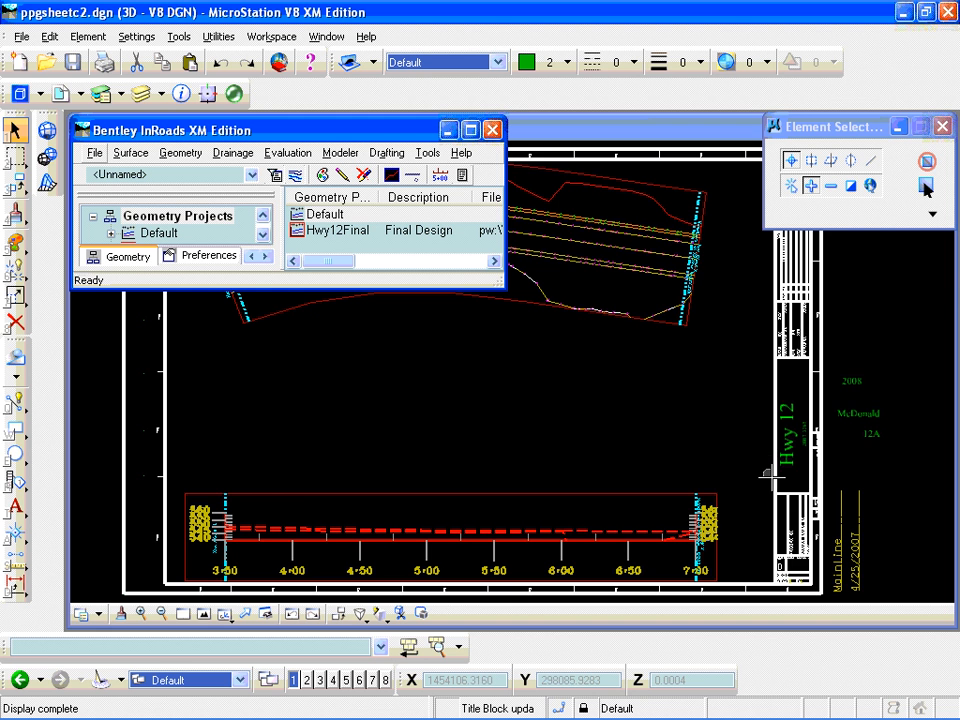
scroll(790, 465, "up", 3)
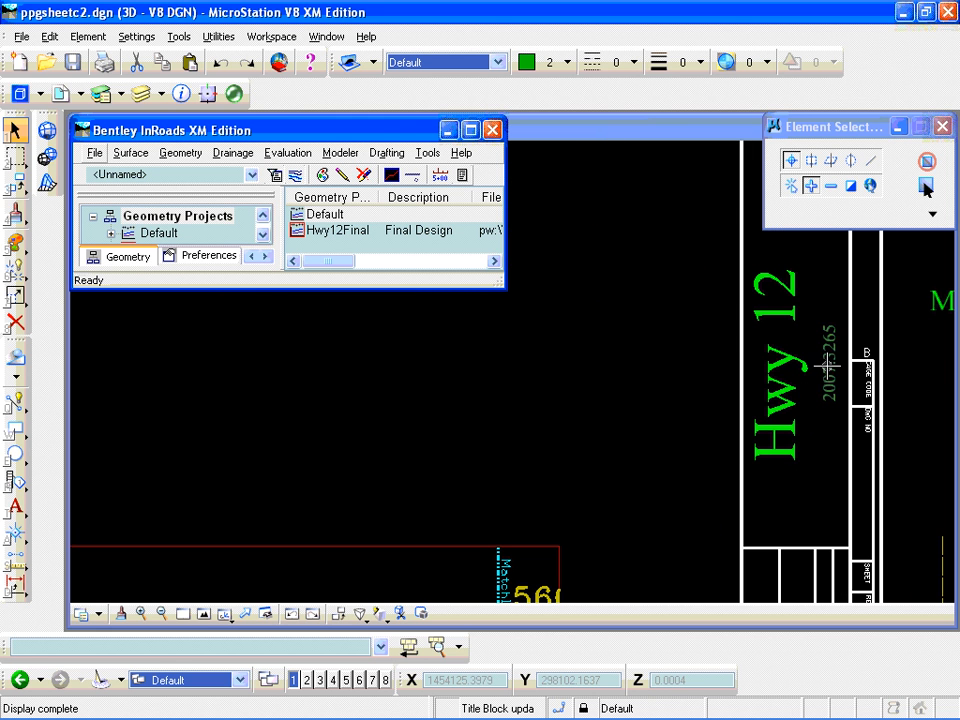
scroll(800, 390, "down", 4)
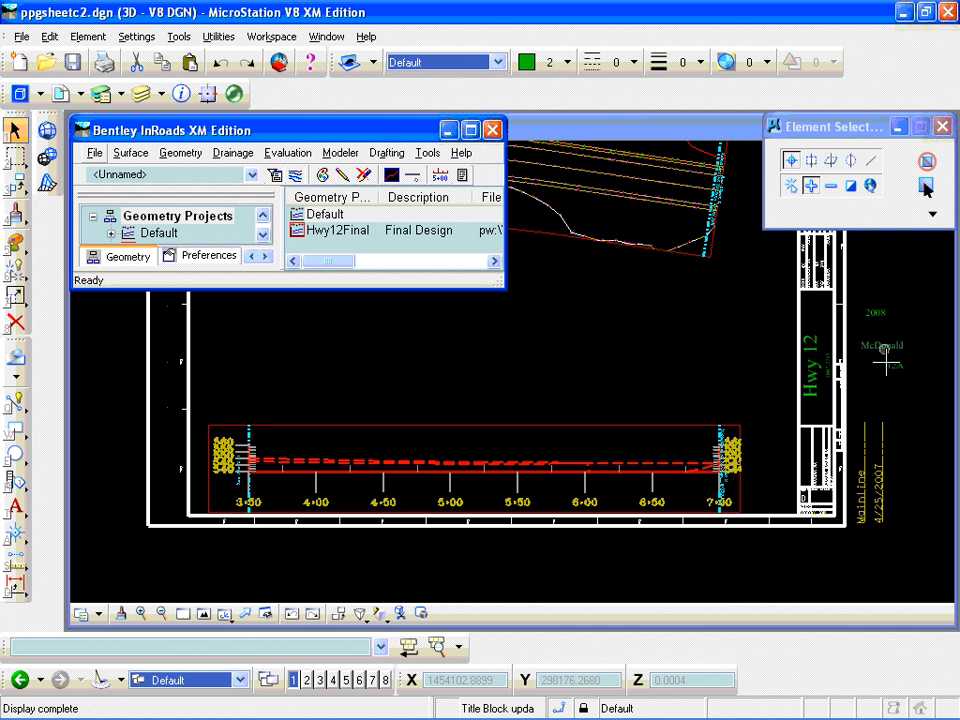
left_click(815, 262)
left_click(879, 497)
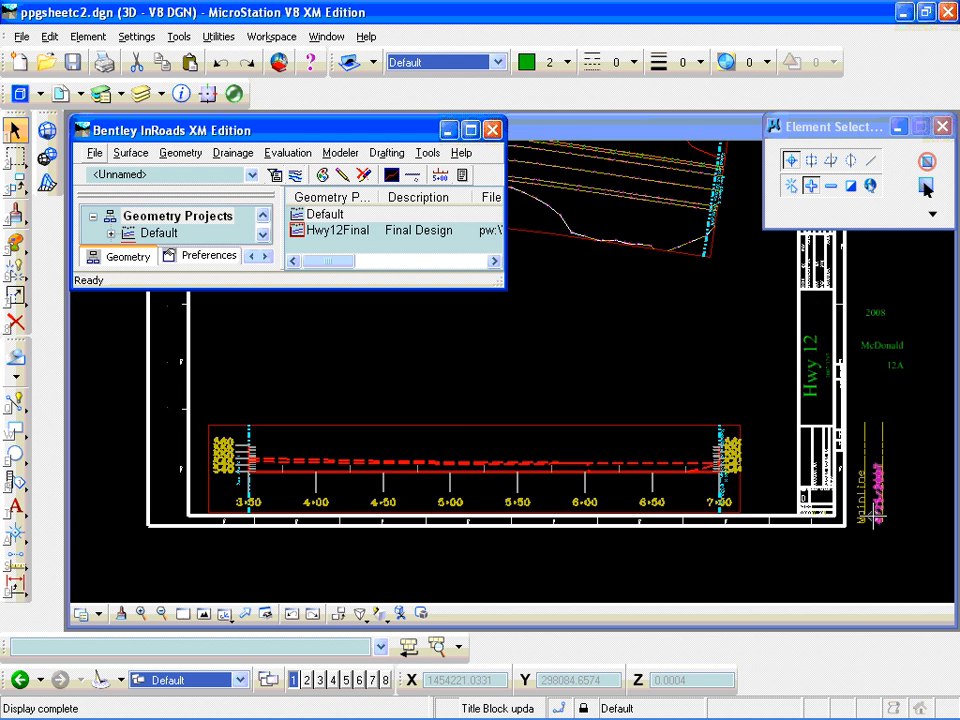
scroll(878, 512, "up", 1)
scroll(870, 511, "up", 1)
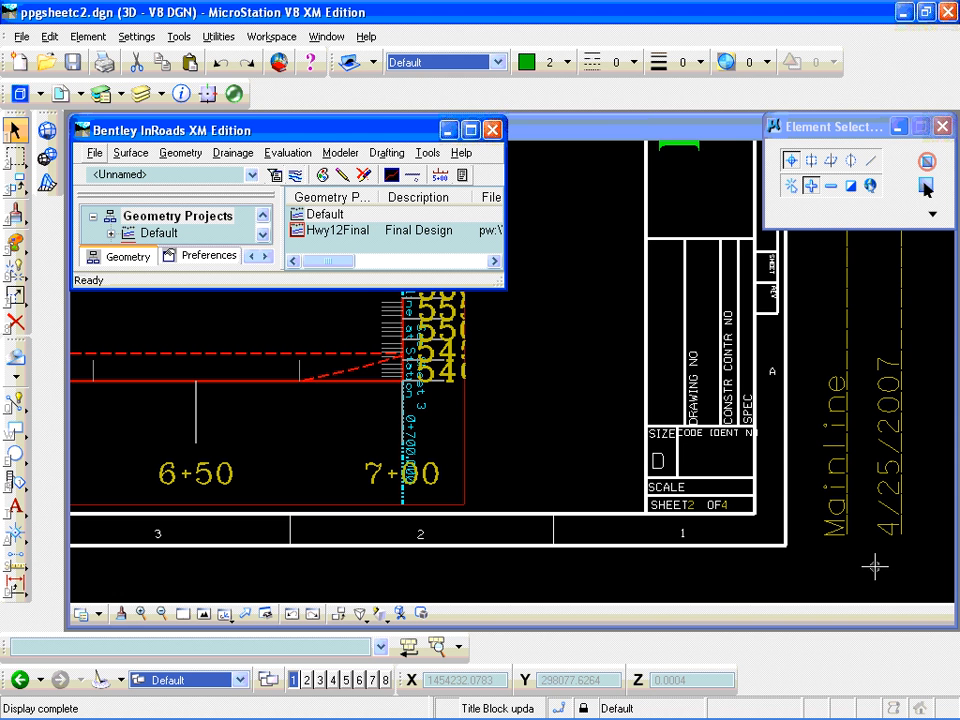
scroll(888, 512, "down", 3)
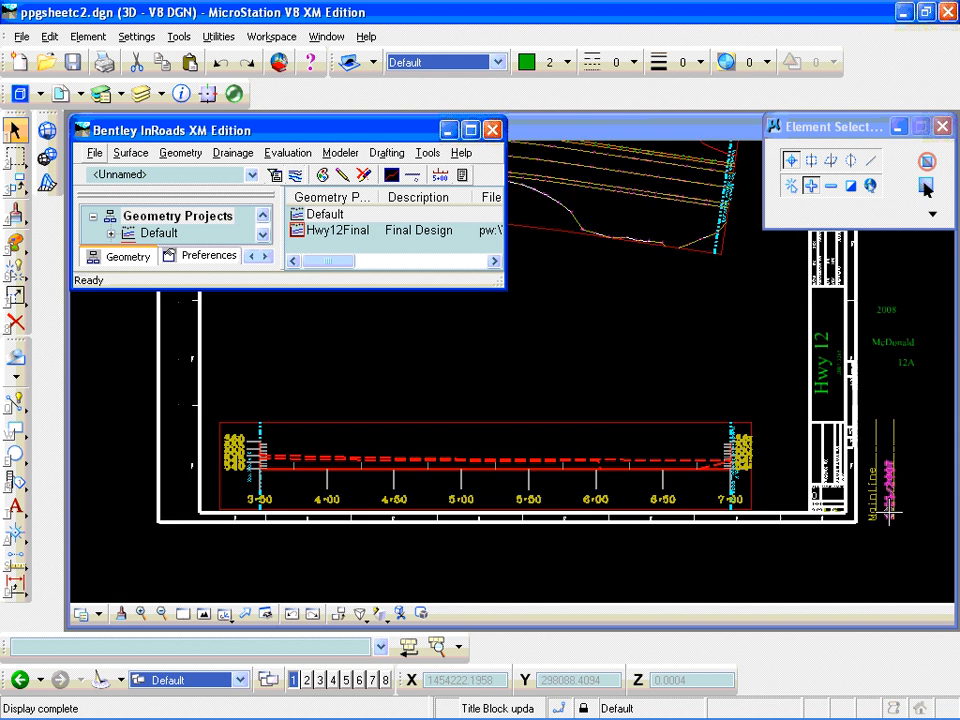
scroll(900, 392, "up", 1)
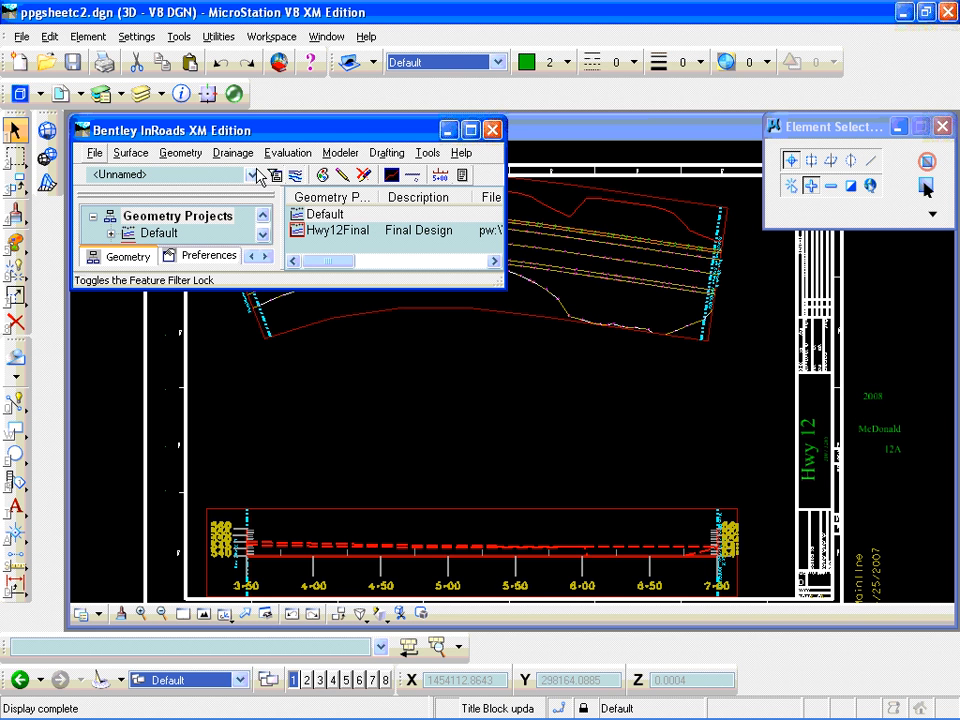
- Open the recently used survey.dgn from the Hwy12 folder
left_click(28, 47)
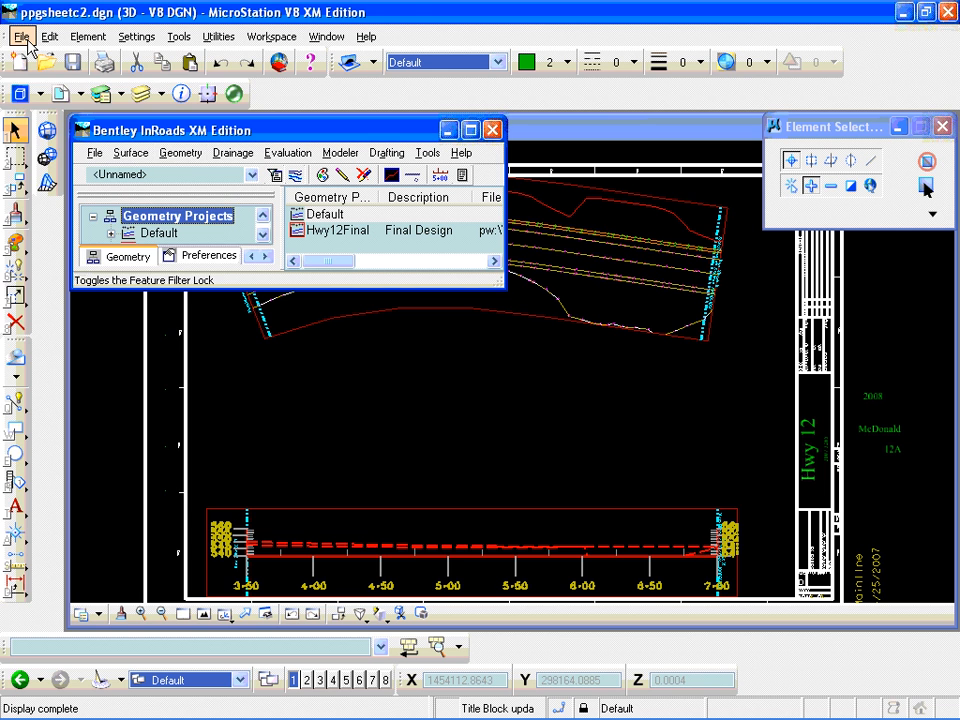
left_click(22, 37)
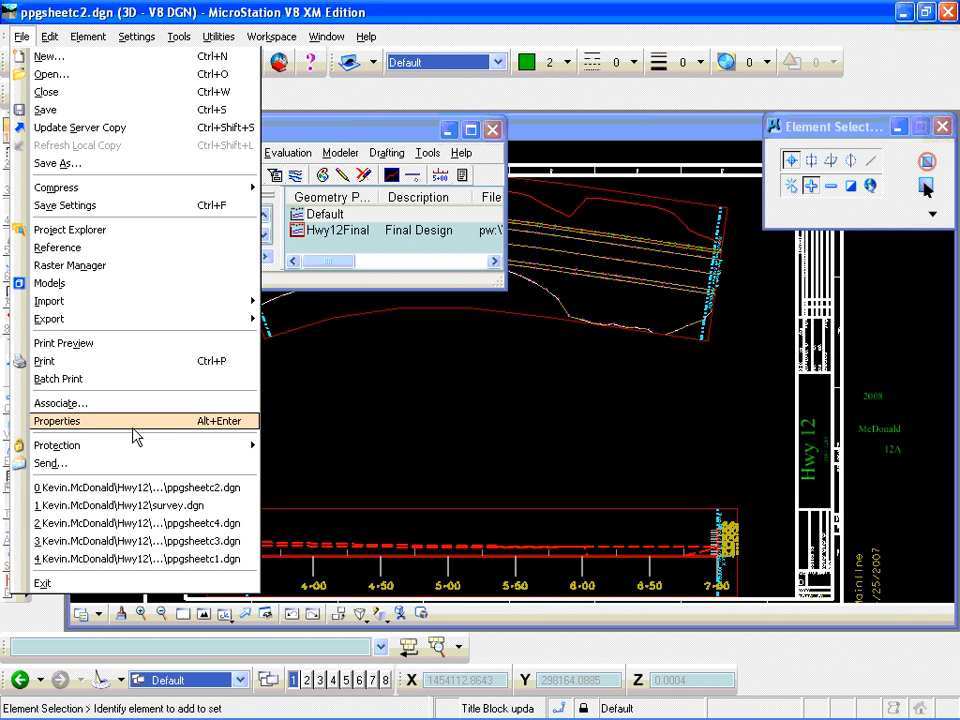
left_click(151, 505)
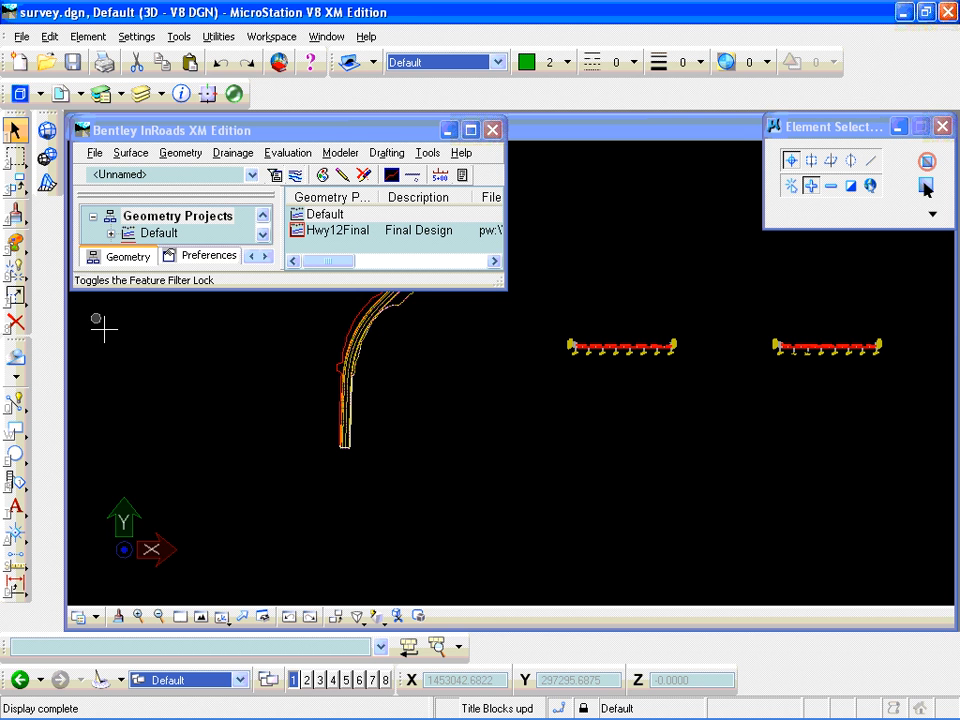
- Start Create Cross Section in InRoads and load the ReferenceBorder preference
left_click(287, 156)
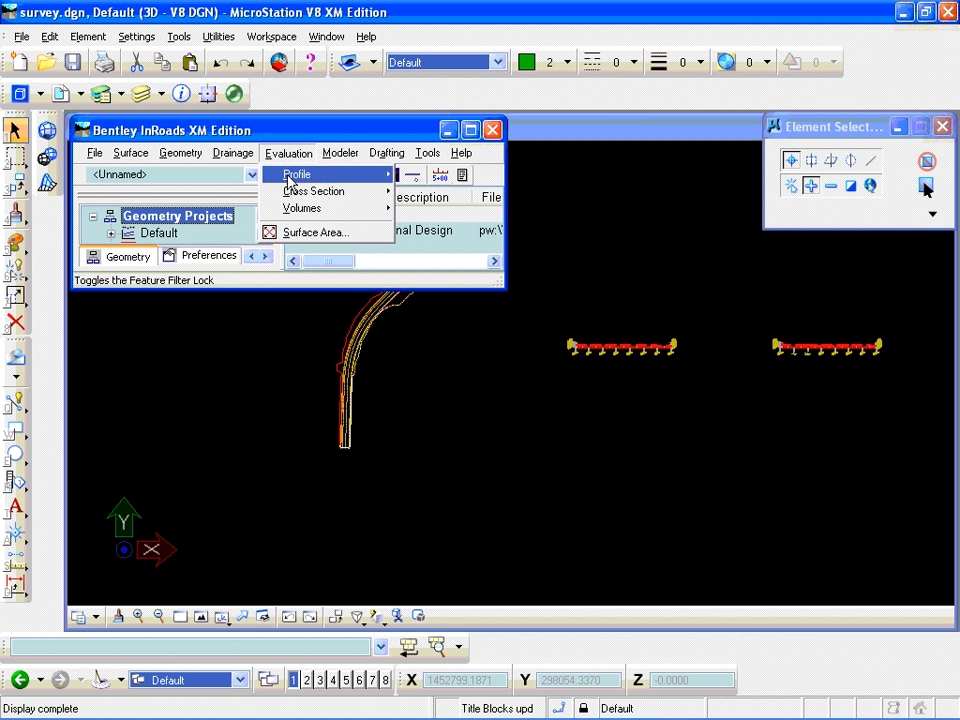
mouse_move(300, 200)
left_click(420, 191)
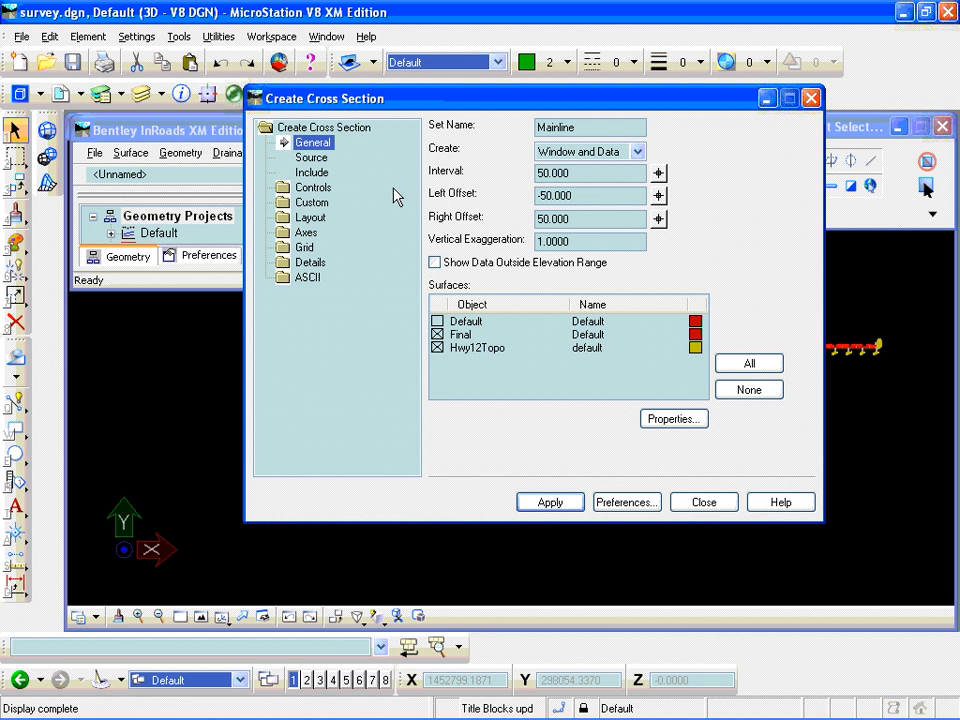
left_click(648, 508)
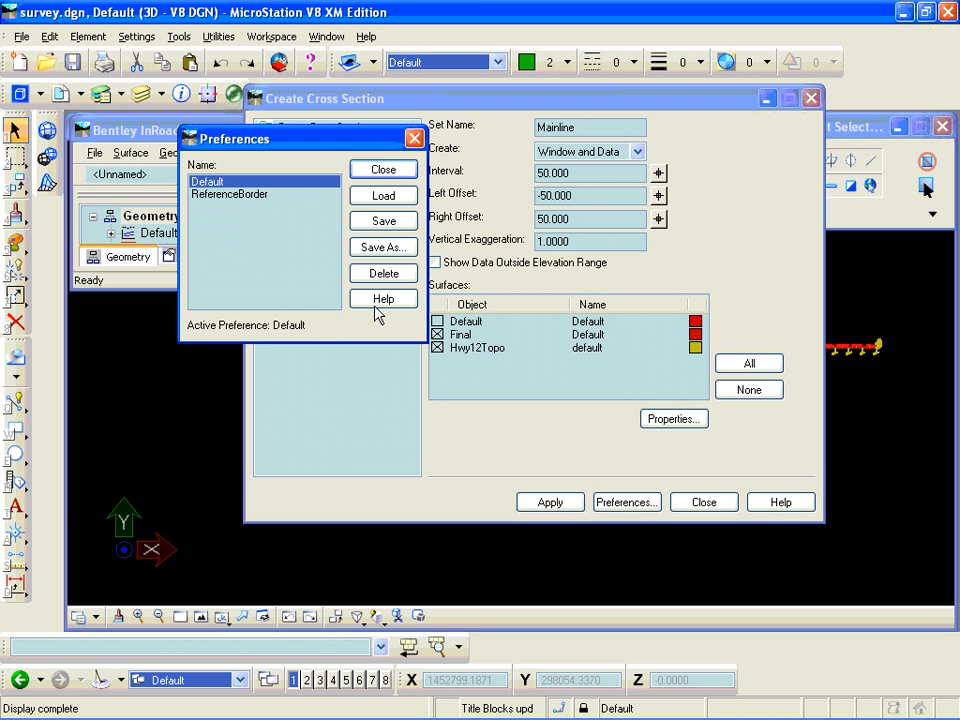
left_click(234, 195)
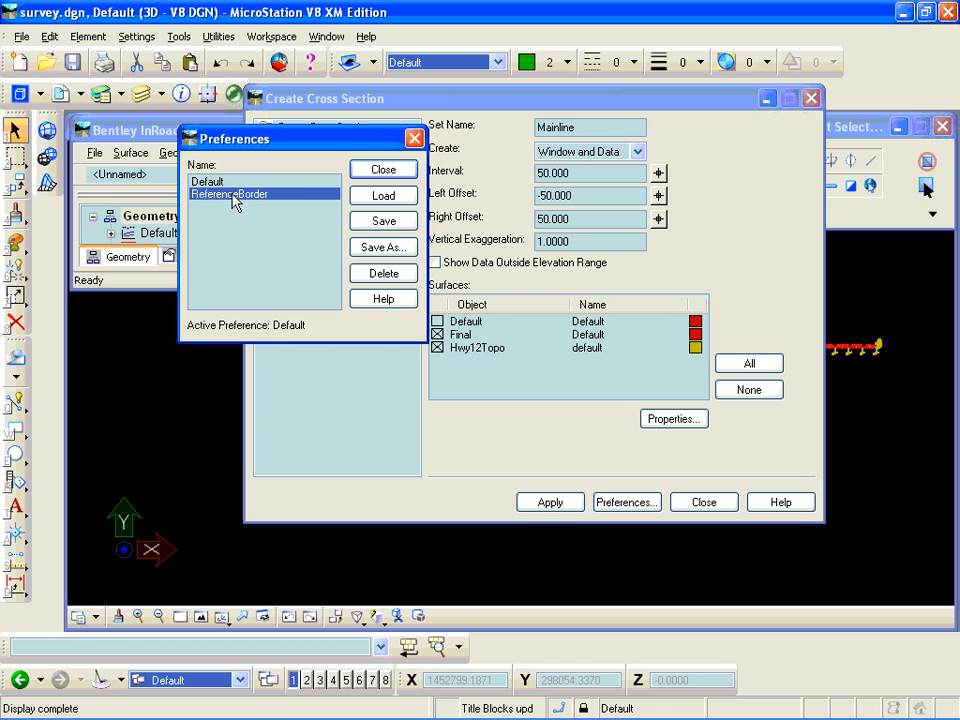
left_click(385, 197)
left_click(382, 170)
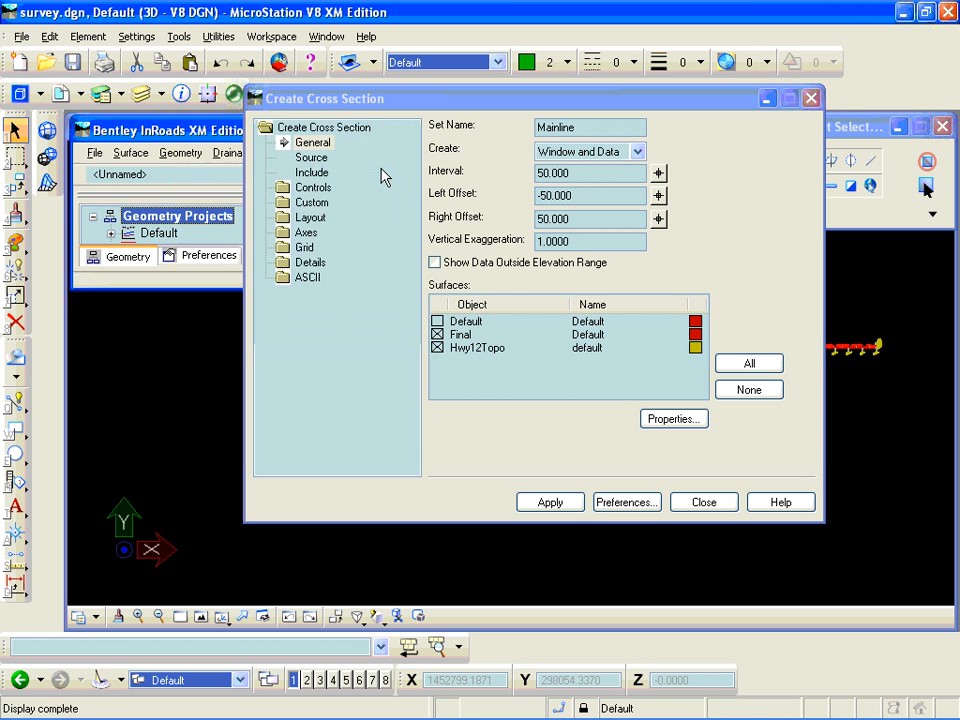
- Review the cross section's ProjectWise title block option, sheet layout mode and sheet border settings
left_click(310, 263)
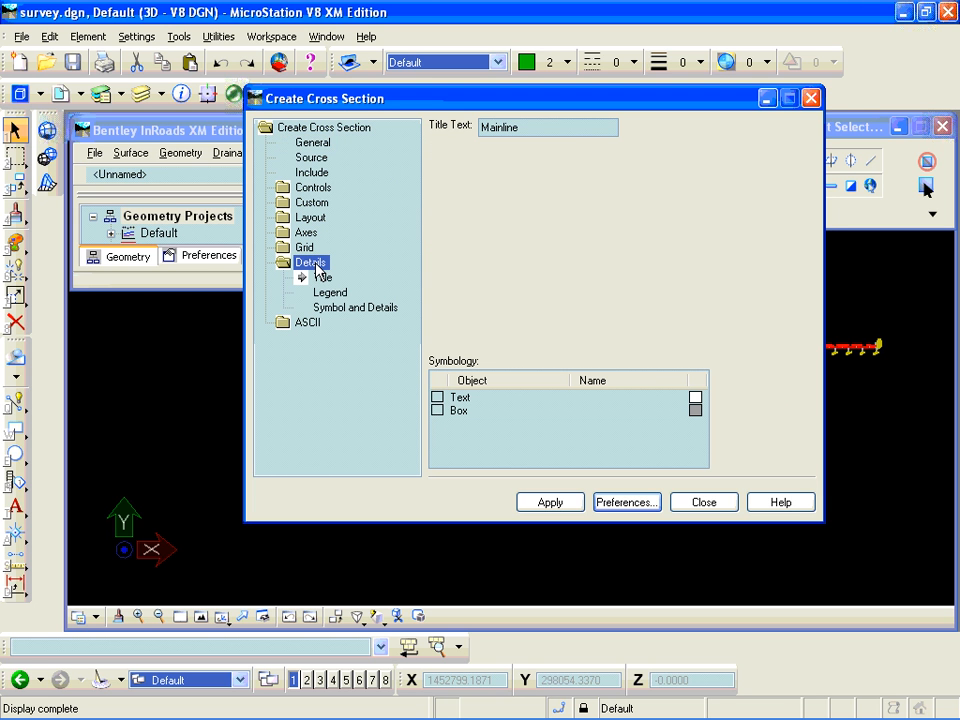
left_click(338, 310)
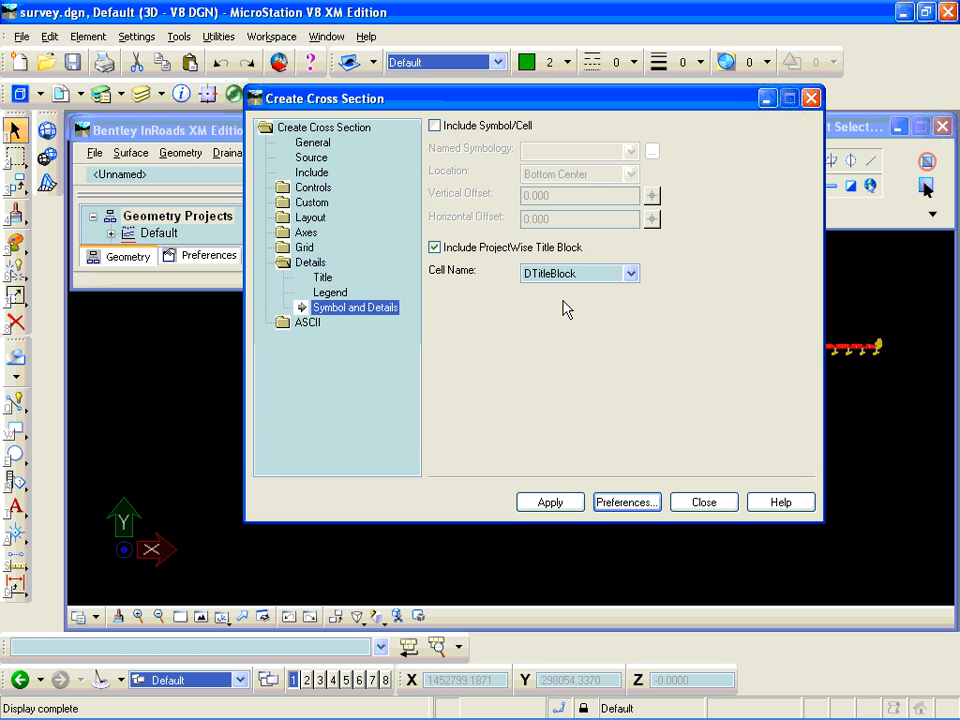
left_click(312, 220)
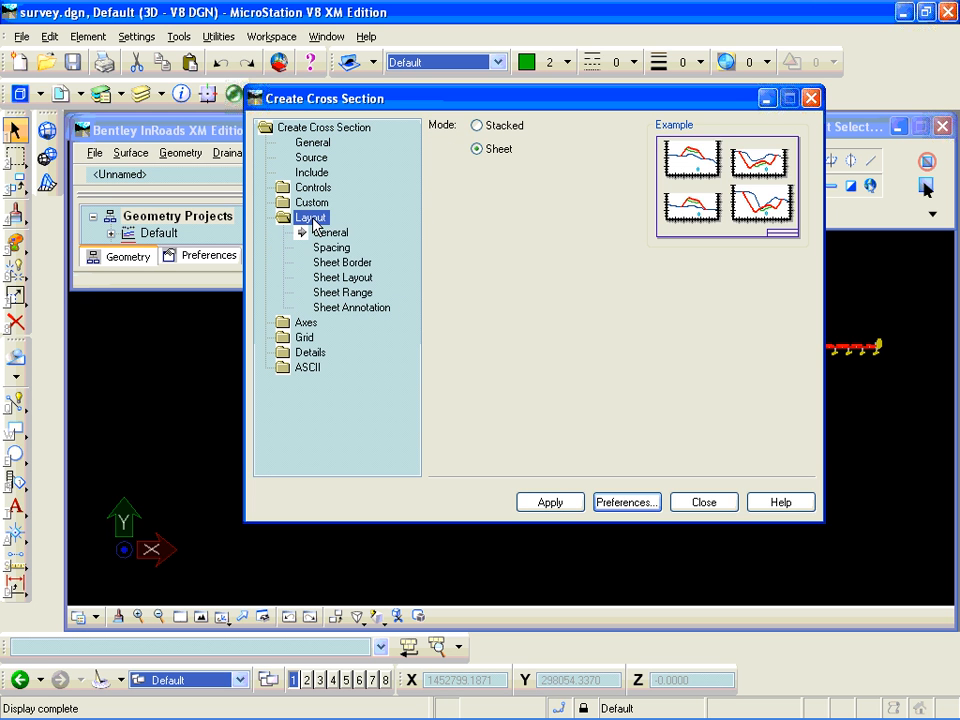
left_click(340, 263)
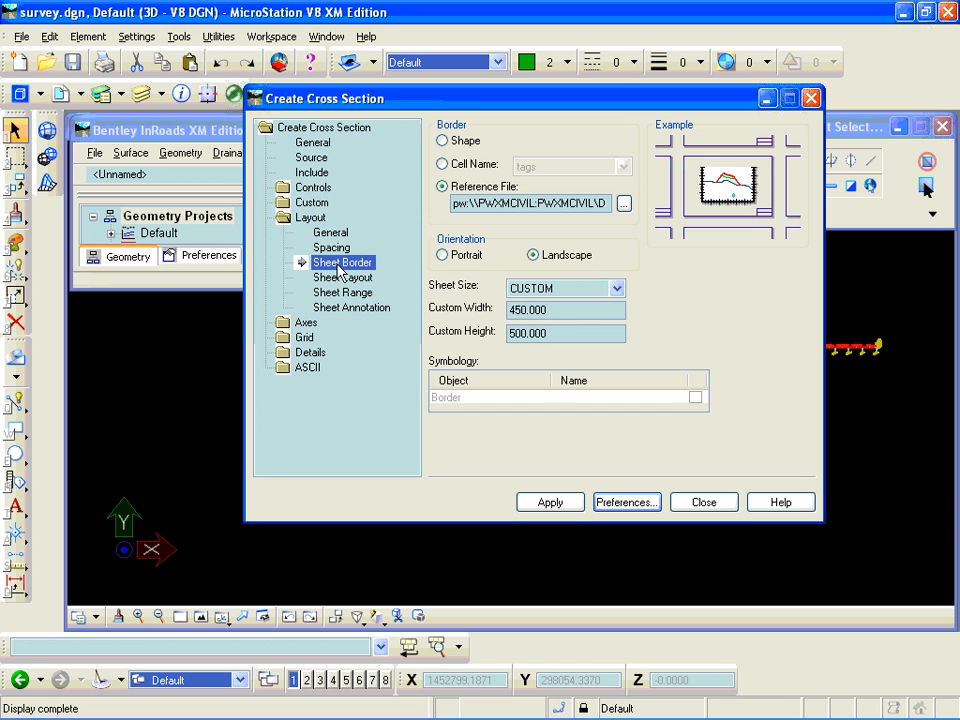
- Choose DsizeBorder.dgn from the Hwy12 project folder as the reference file for the cross section sheet border
left_click_drag(503, 203, 612, 203)
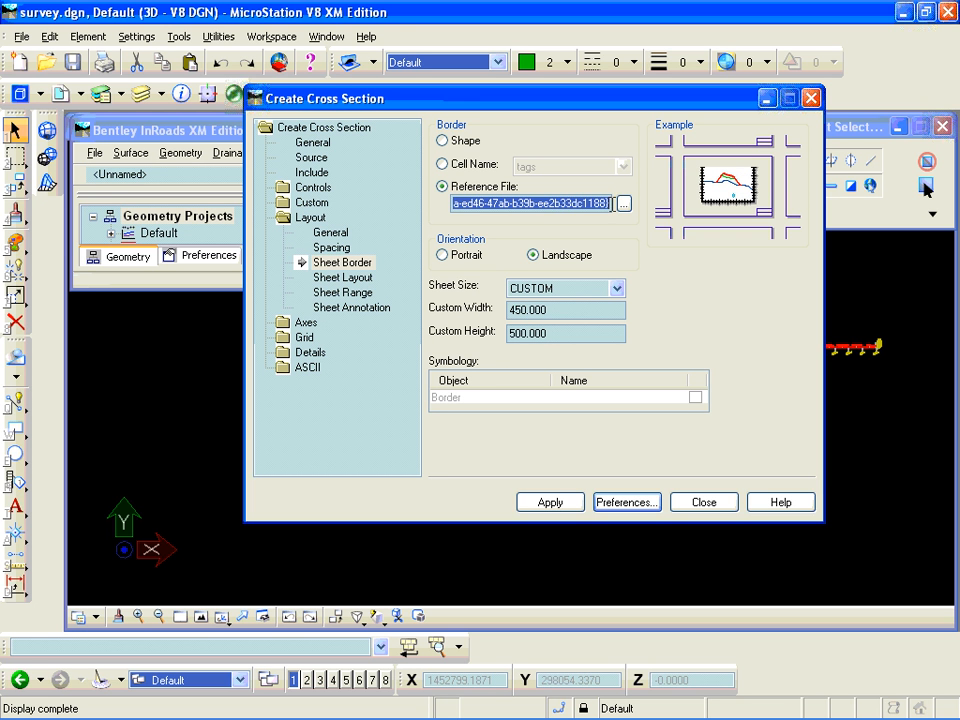
left_click(623, 203)
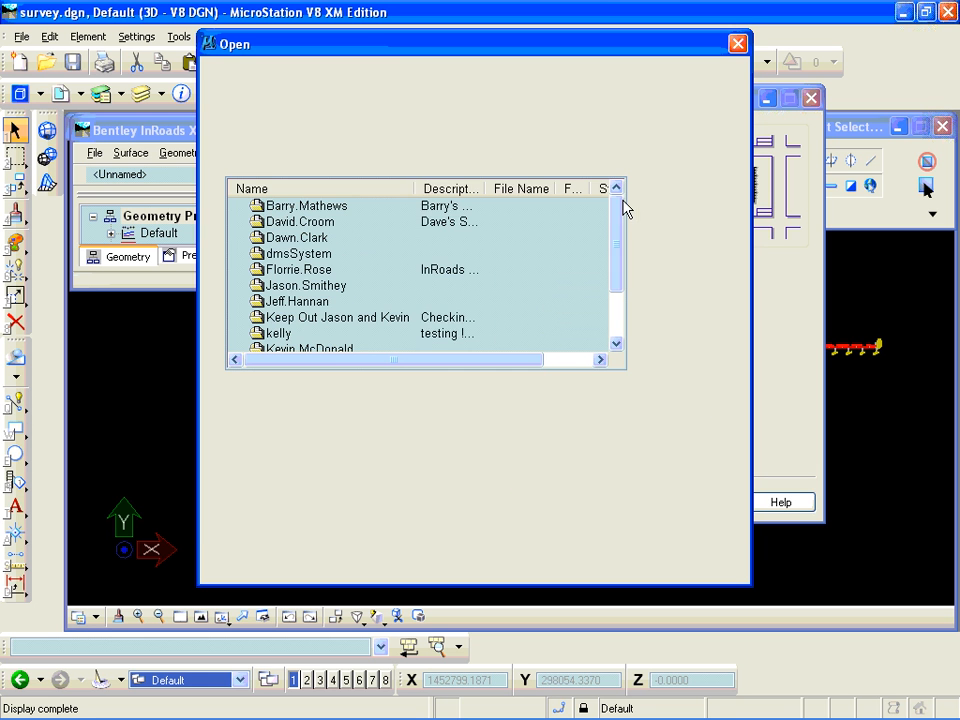
double_click(315, 352)
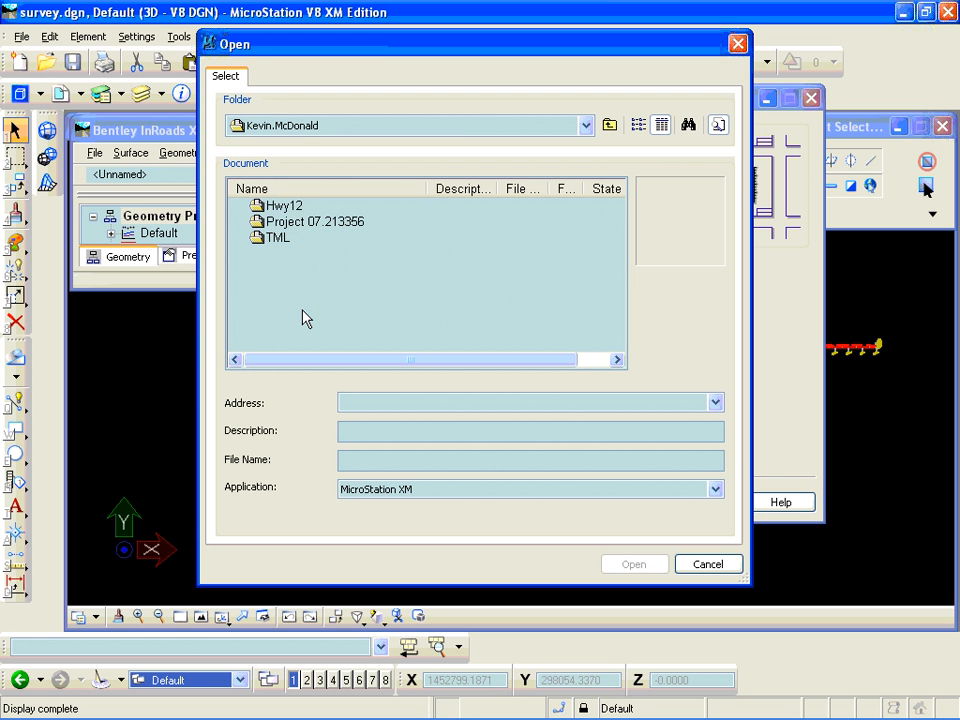
double_click(262, 207)
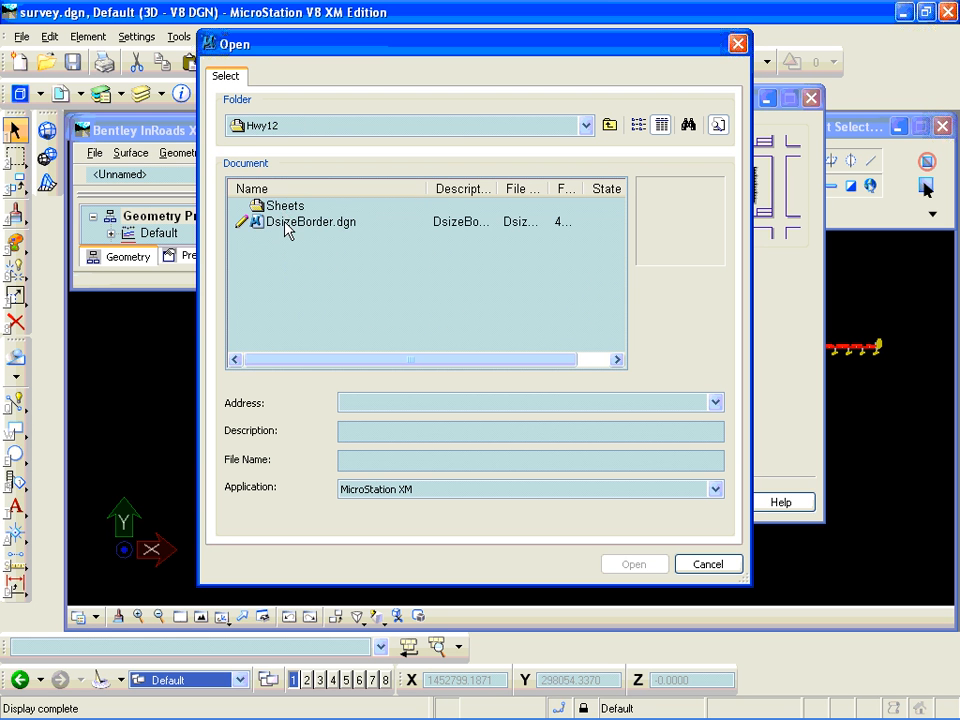
left_click(297, 225)
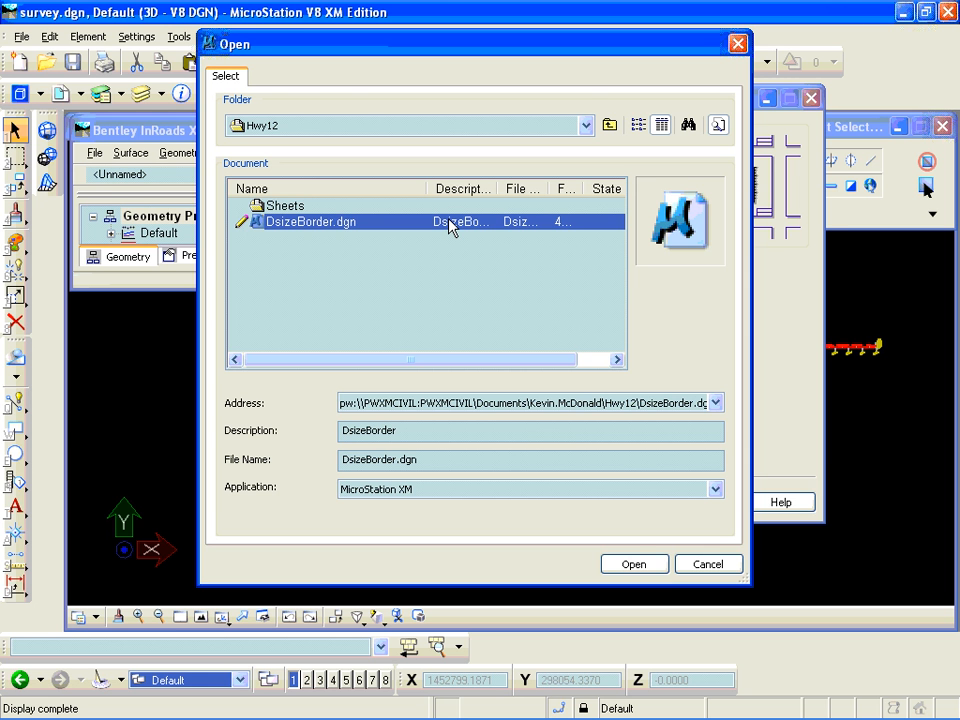
left_click(641, 563)
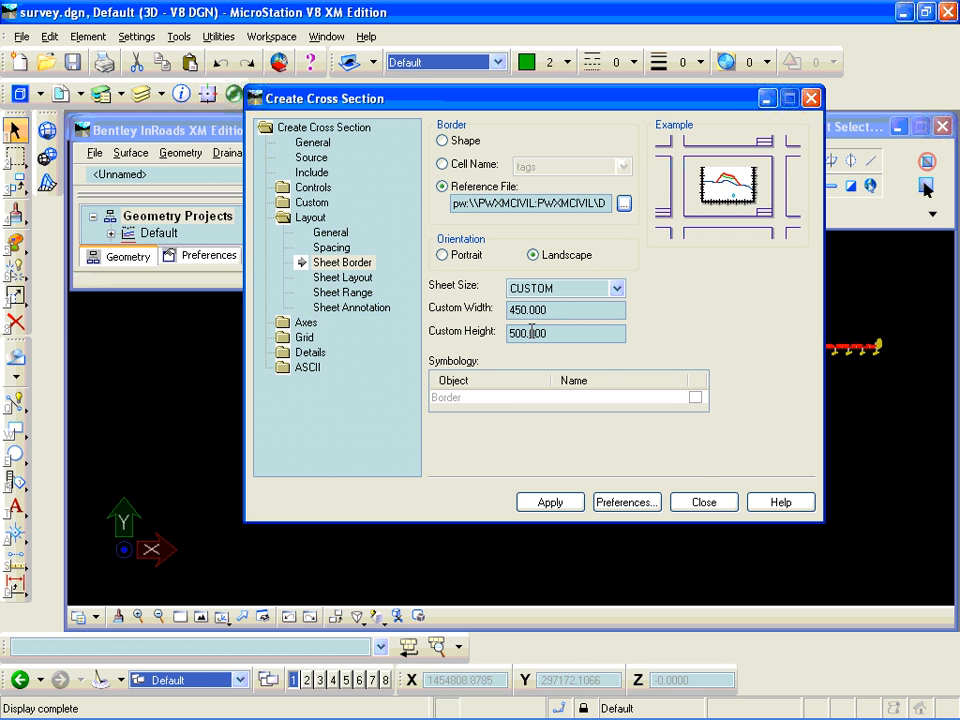
- Check the cell chosen for the ProjectWise title block and return to the cross section's sheet border settings
left_click(310, 352)
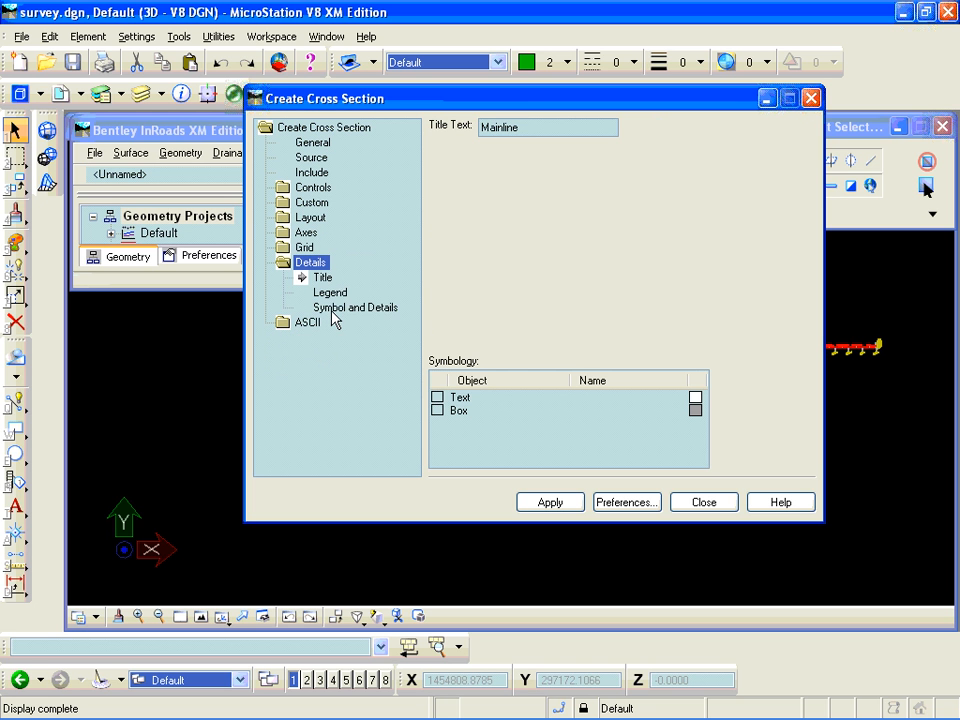
left_click(334, 310)
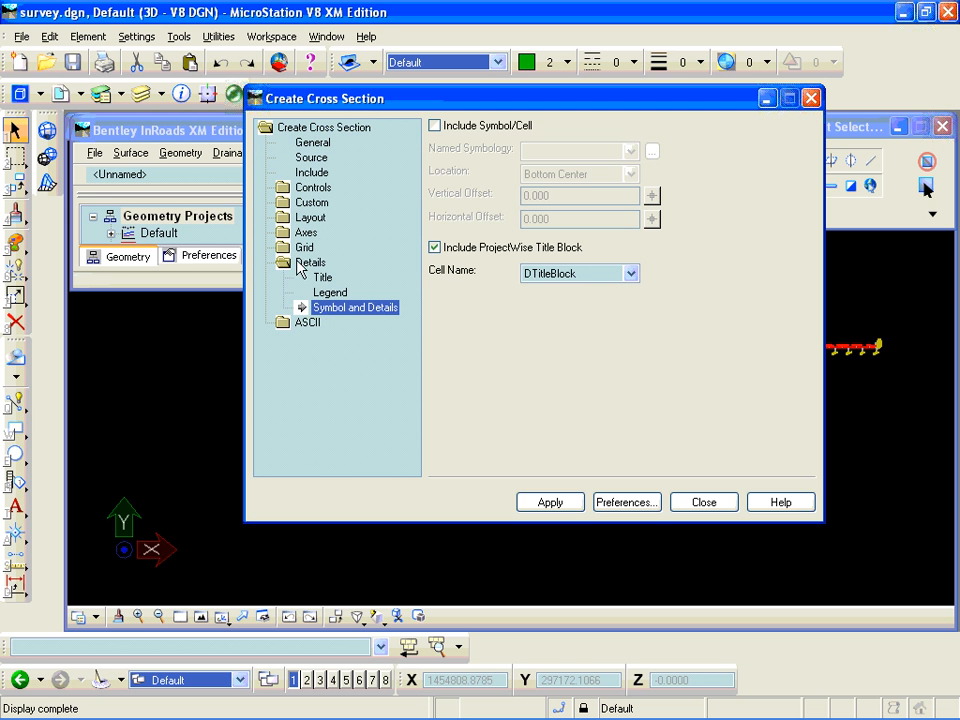
left_click(292, 219)
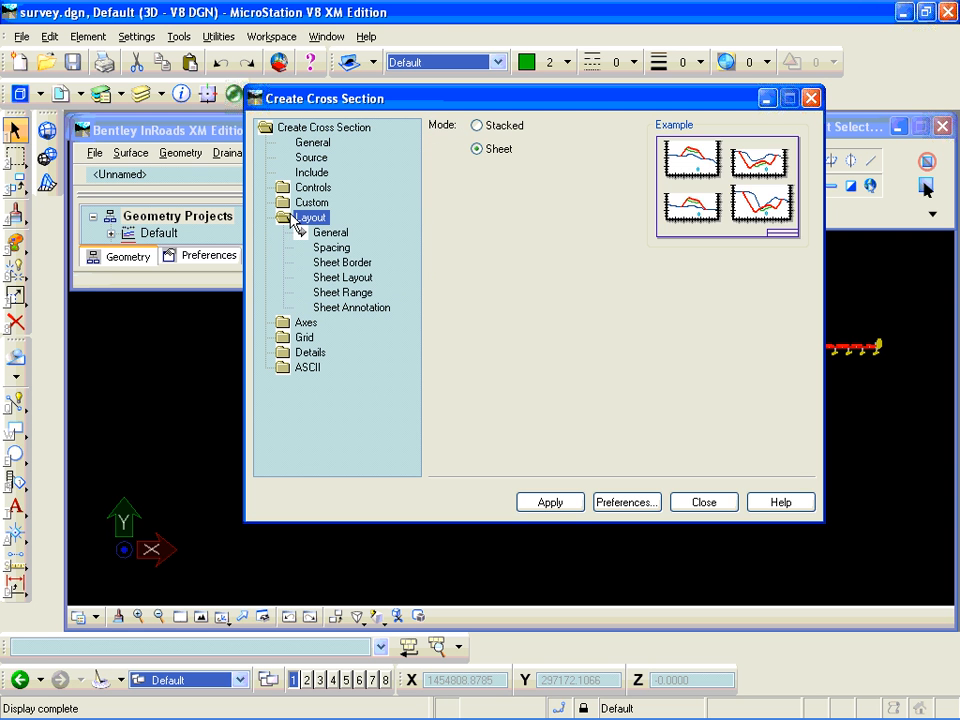
left_click(336, 263)
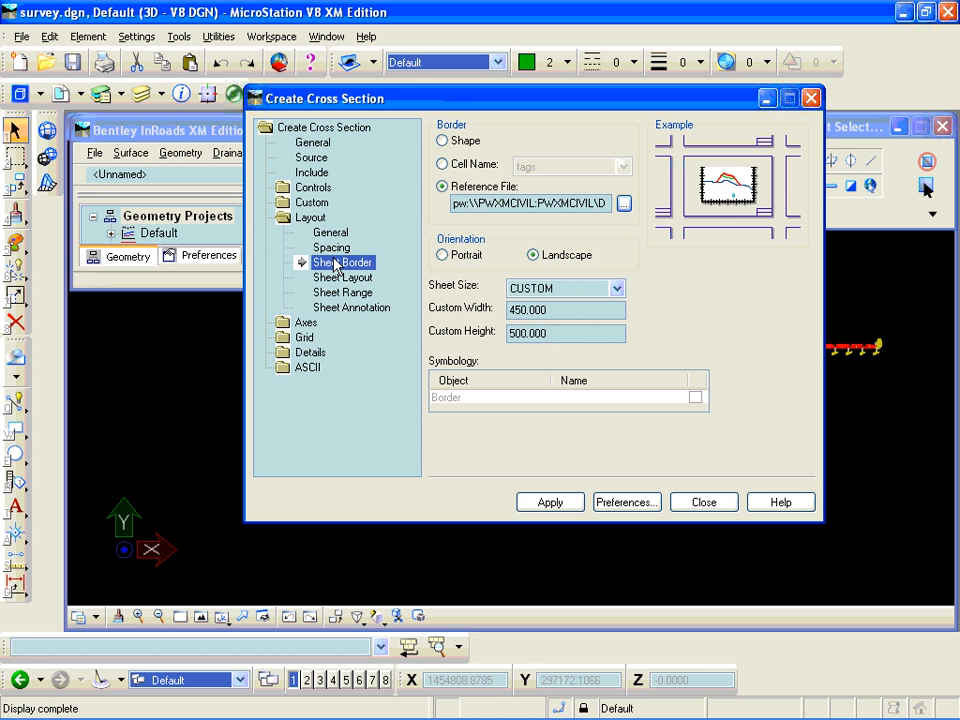
- Look through the cell names offered for the sheet border, restore the Reference File option and inspect the end of its path
left_click(442, 164)
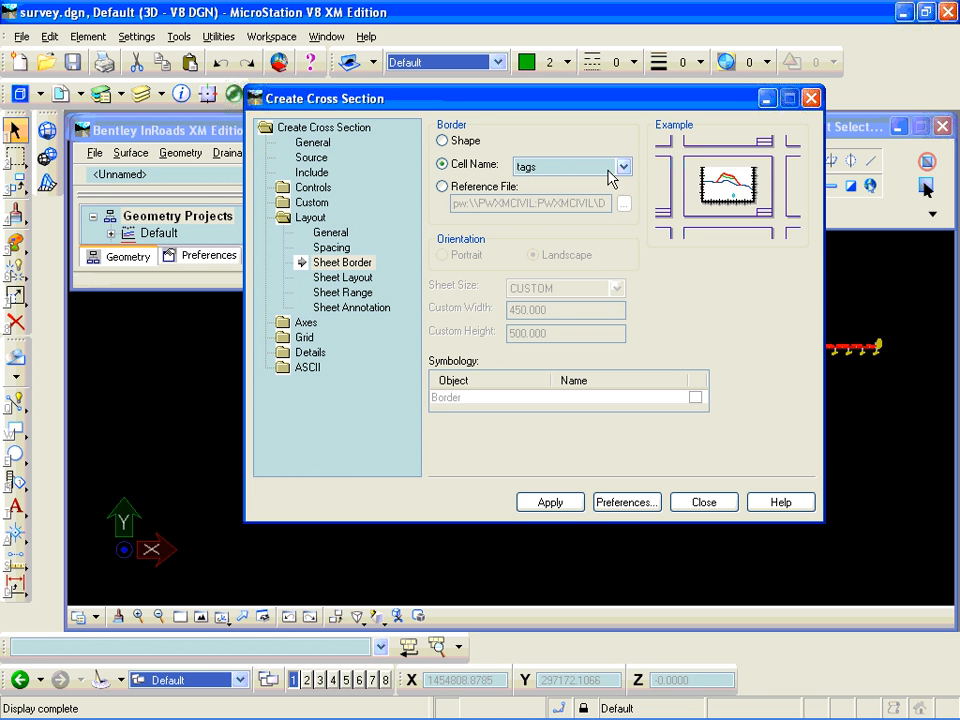
left_click(622, 170)
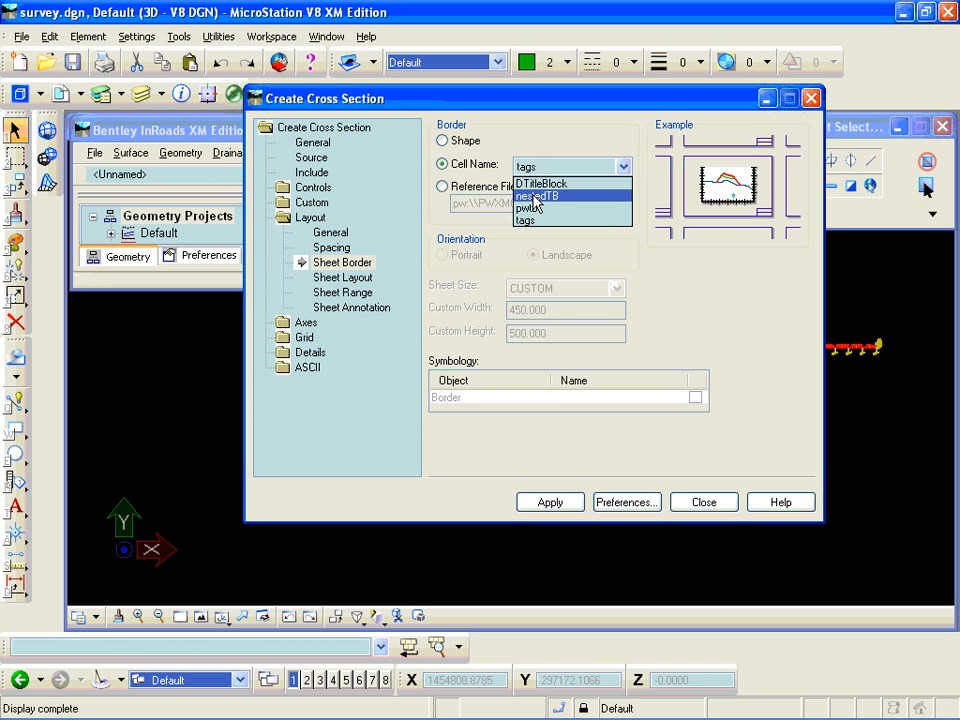
left_click(445, 190)
left_click(445, 190)
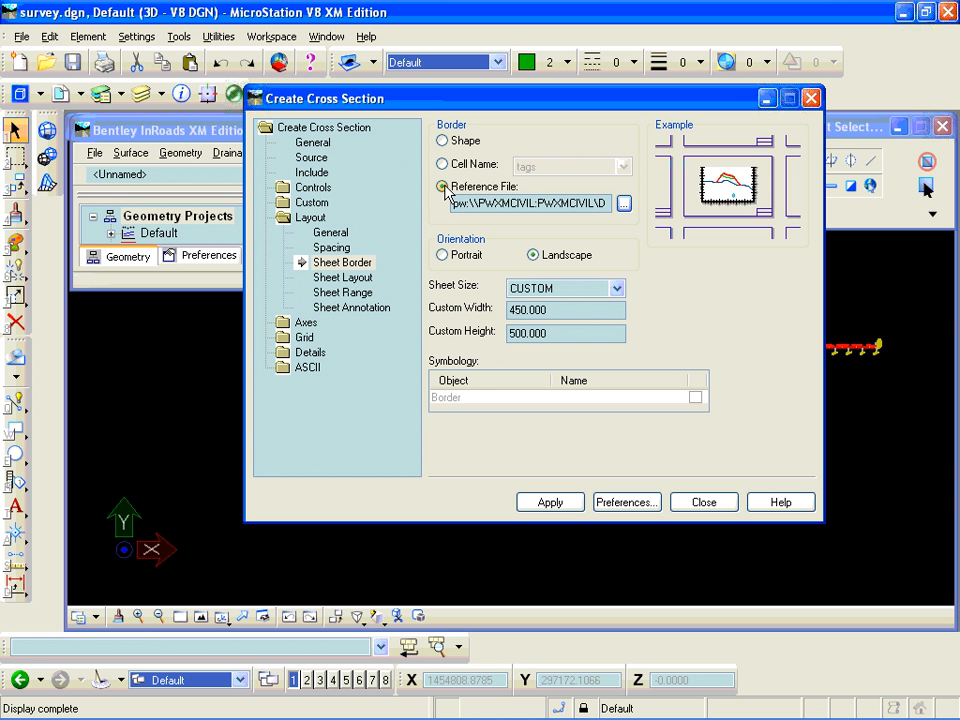
left_click_drag(528, 203, 660, 206)
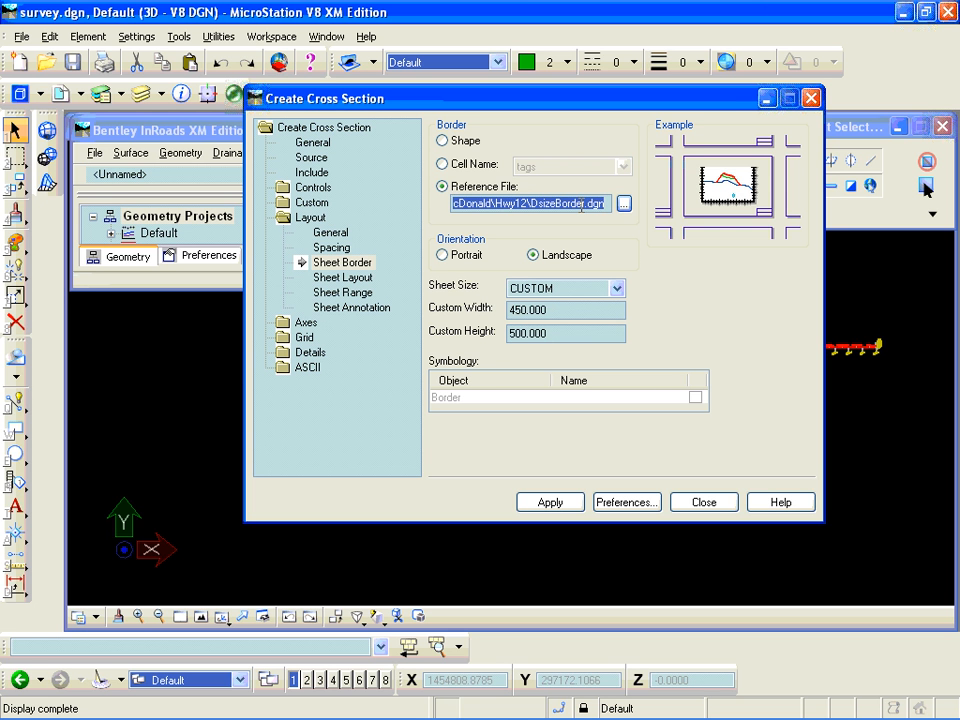
- Review the cross section's general, source, include, limits, layout, sheet border, sheet annotation and title block settings
left_click(323, 145)
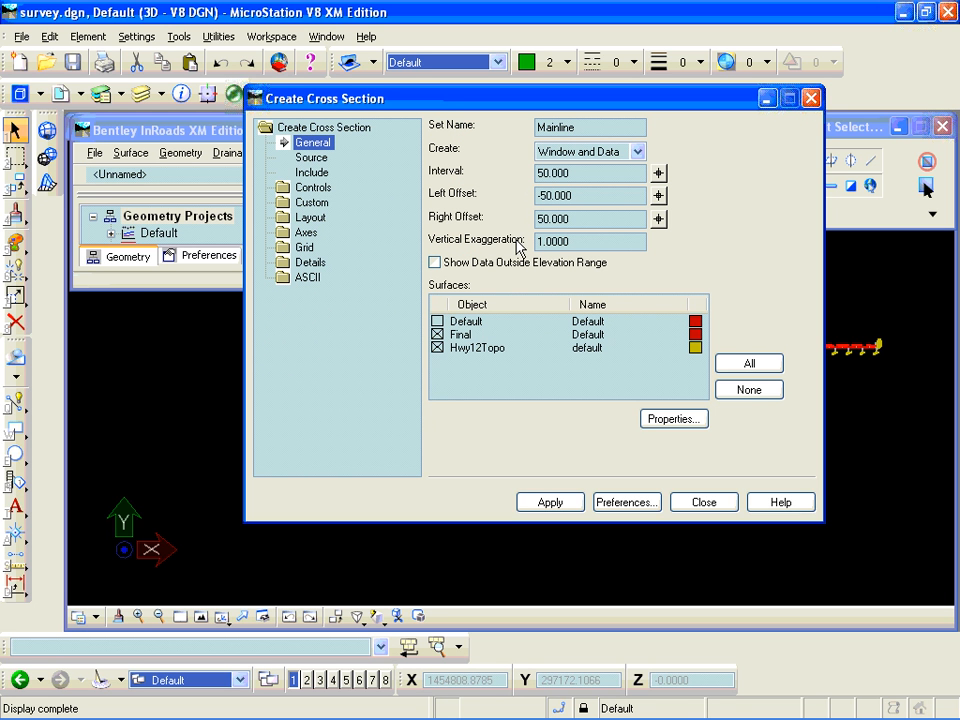
left_click(311, 158)
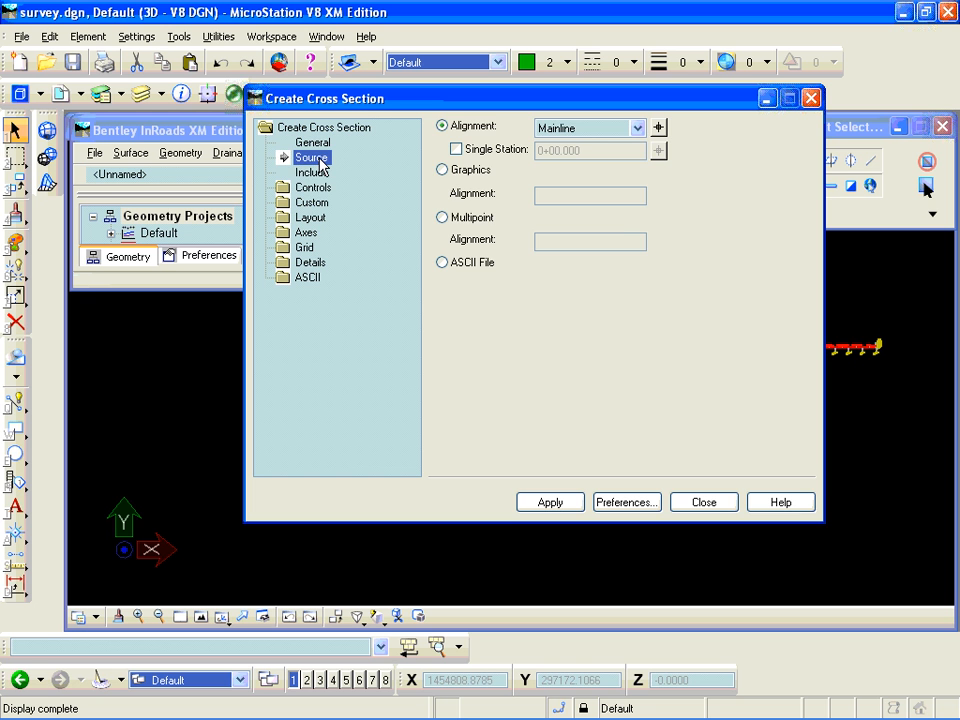
left_click(314, 174)
left_click(316, 188)
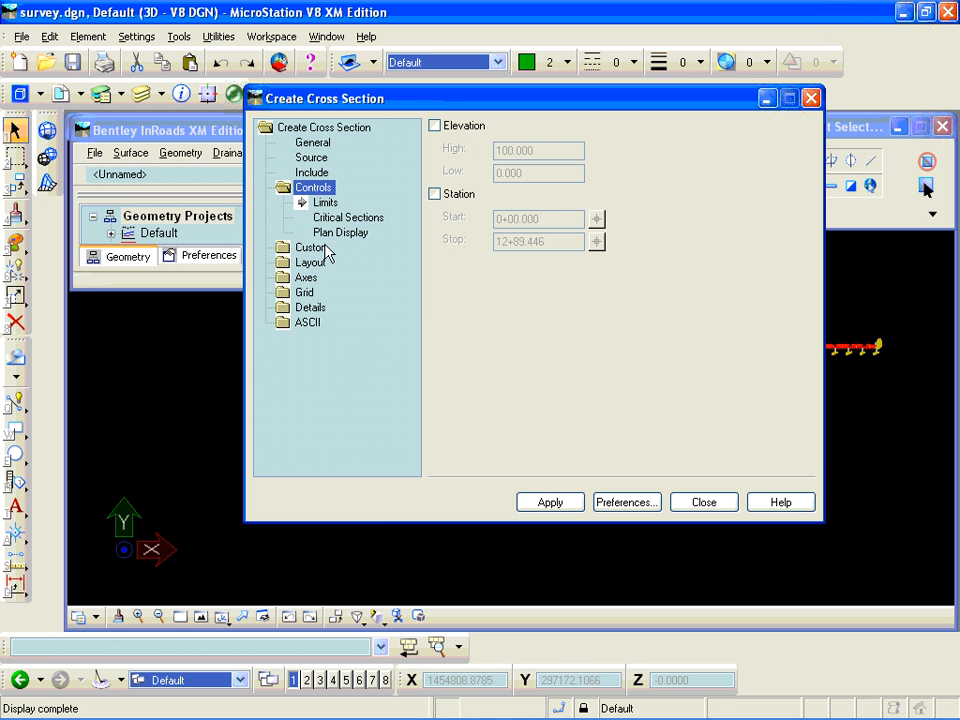
left_click(316, 260)
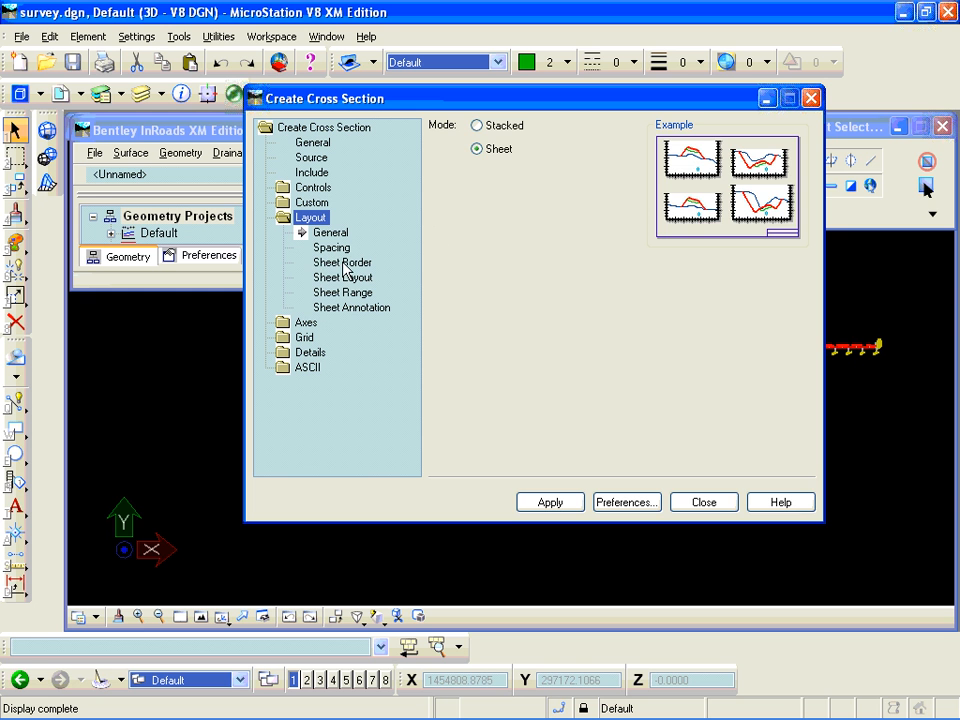
left_click(343, 262)
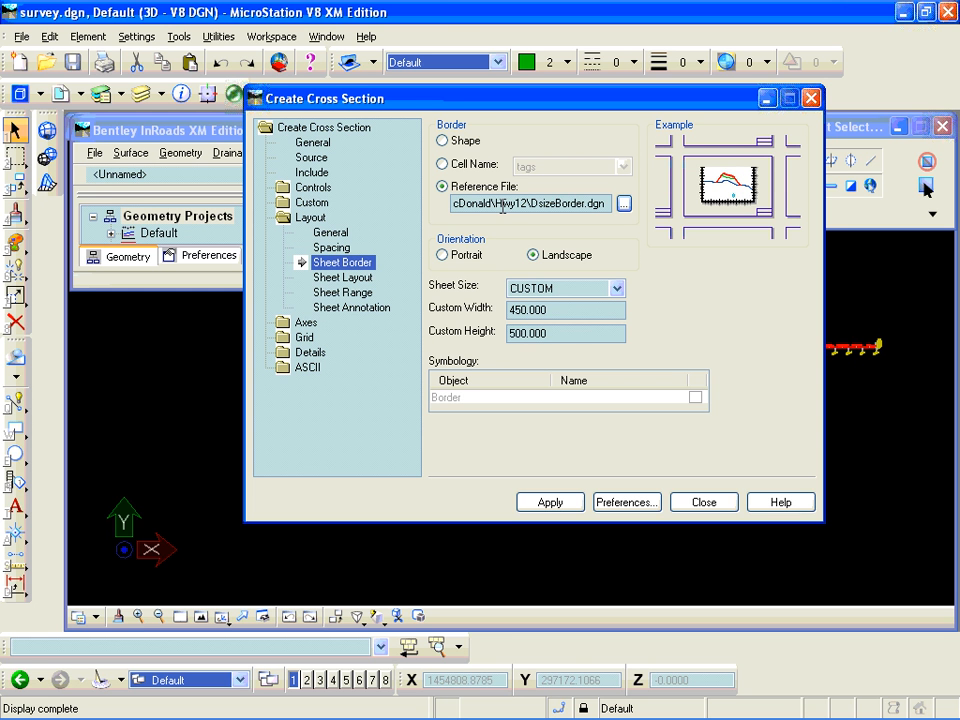
left_click(362, 307)
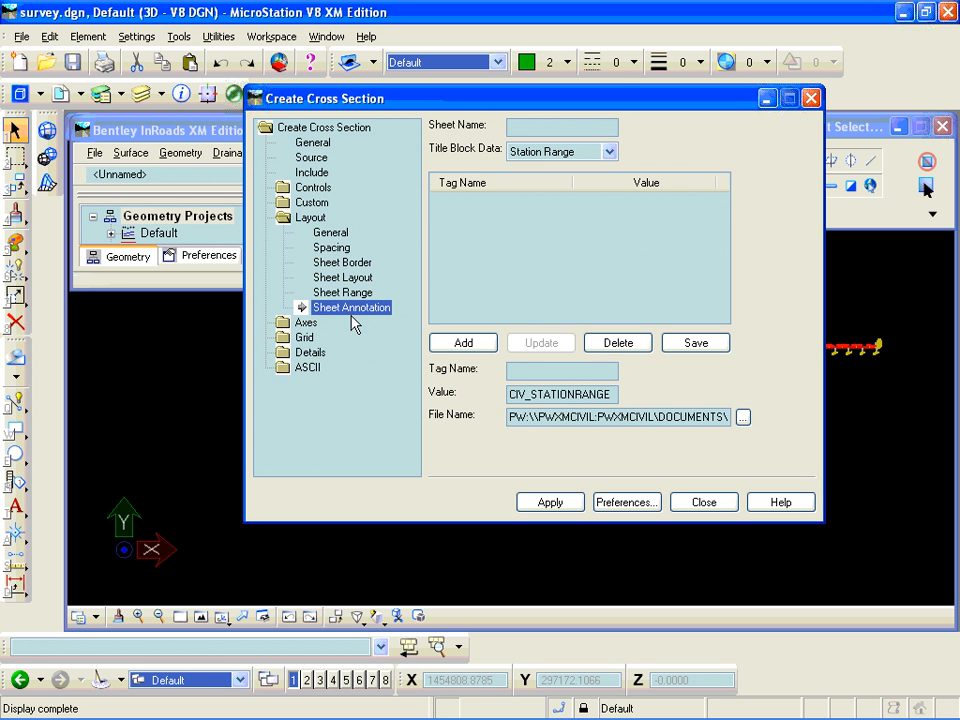
left_click(307, 354)
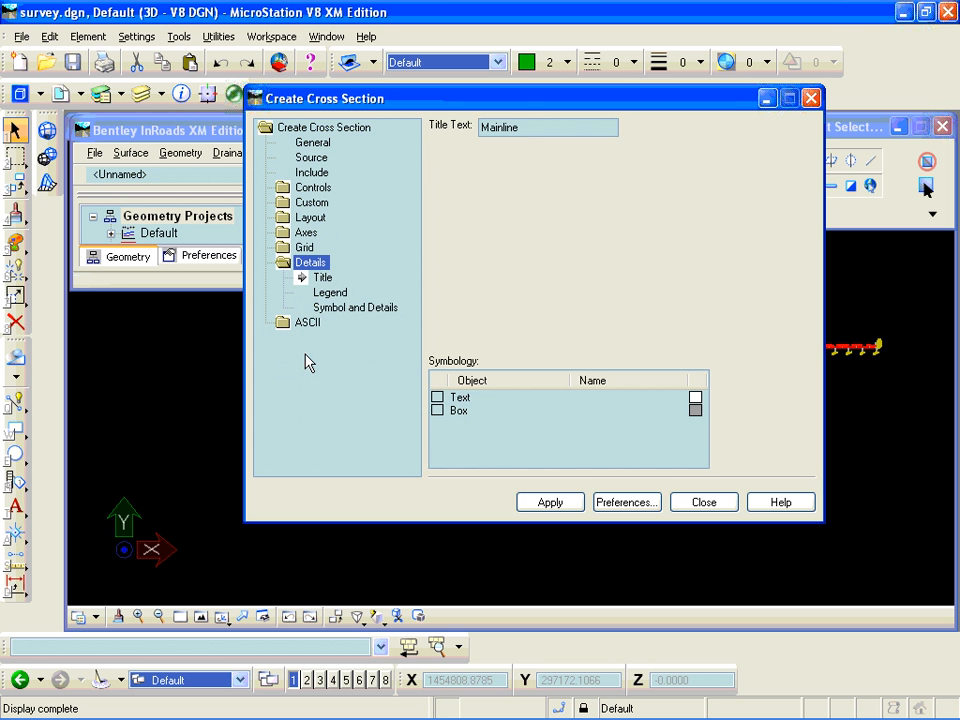
left_click(334, 311)
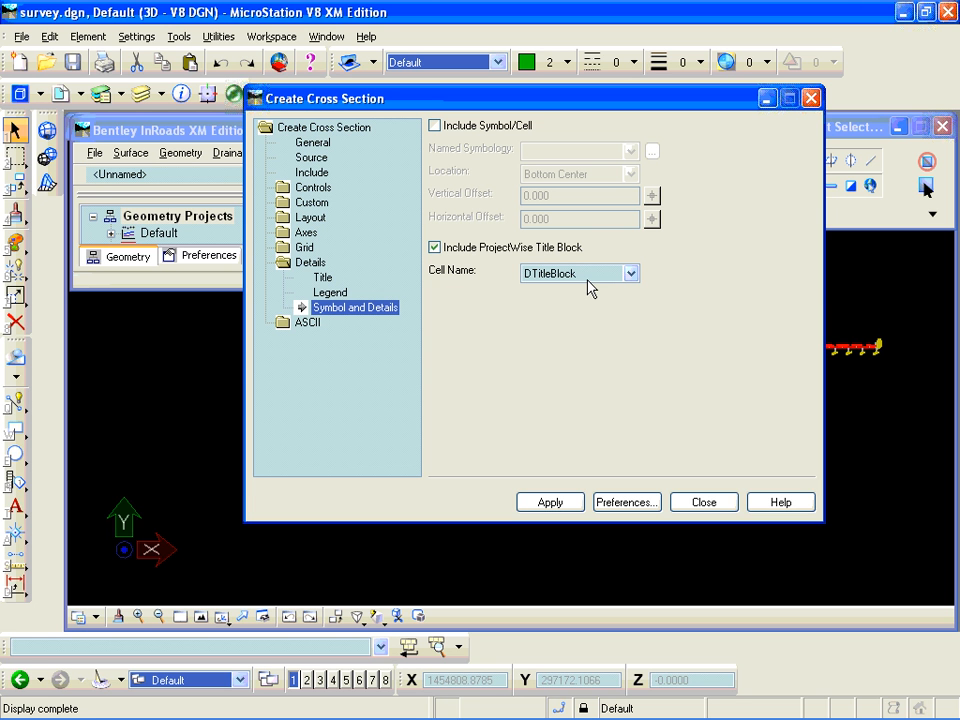
- Create the cross section sheets, placing them just beyond the alignment and above the existing cross section sets, and close the Create Cross Section dialog
left_click(558, 505)
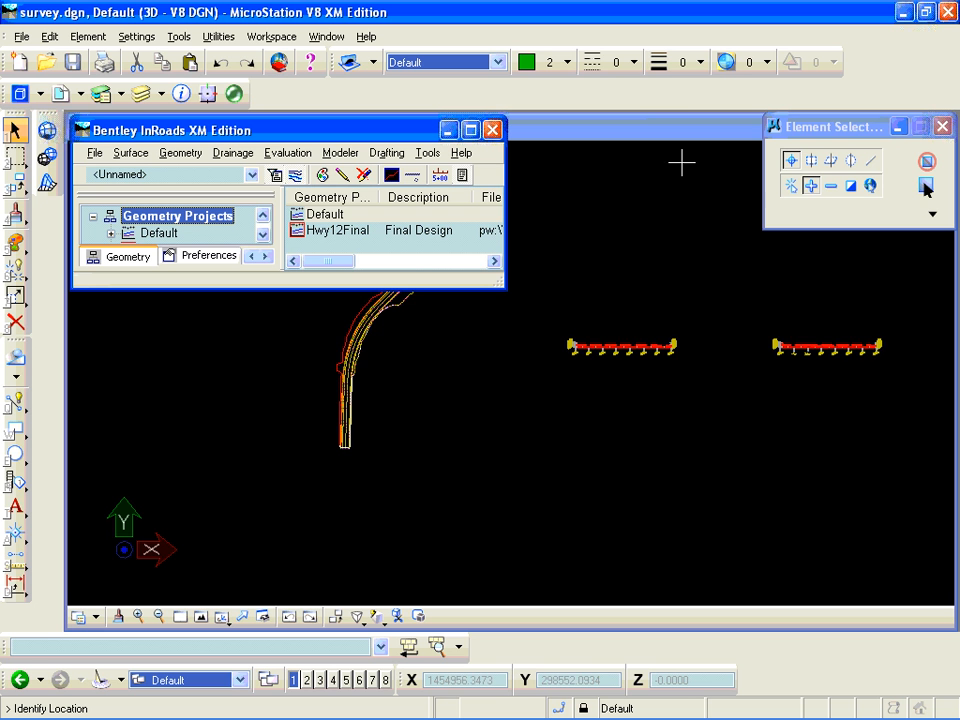
scroll(665, 220, "down", 3)
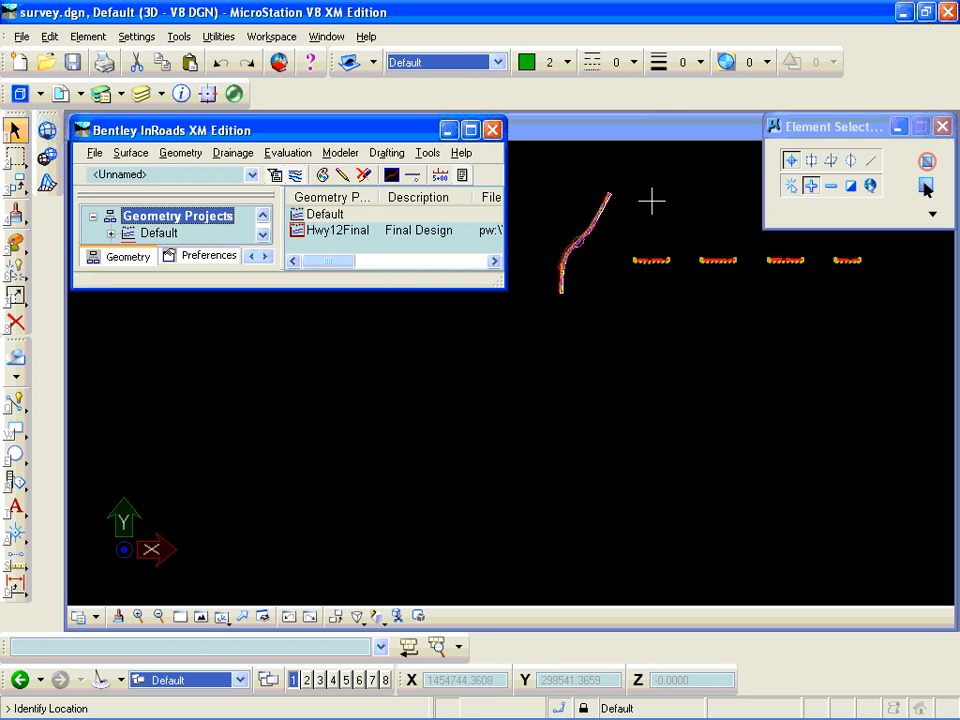
left_click(651, 202)
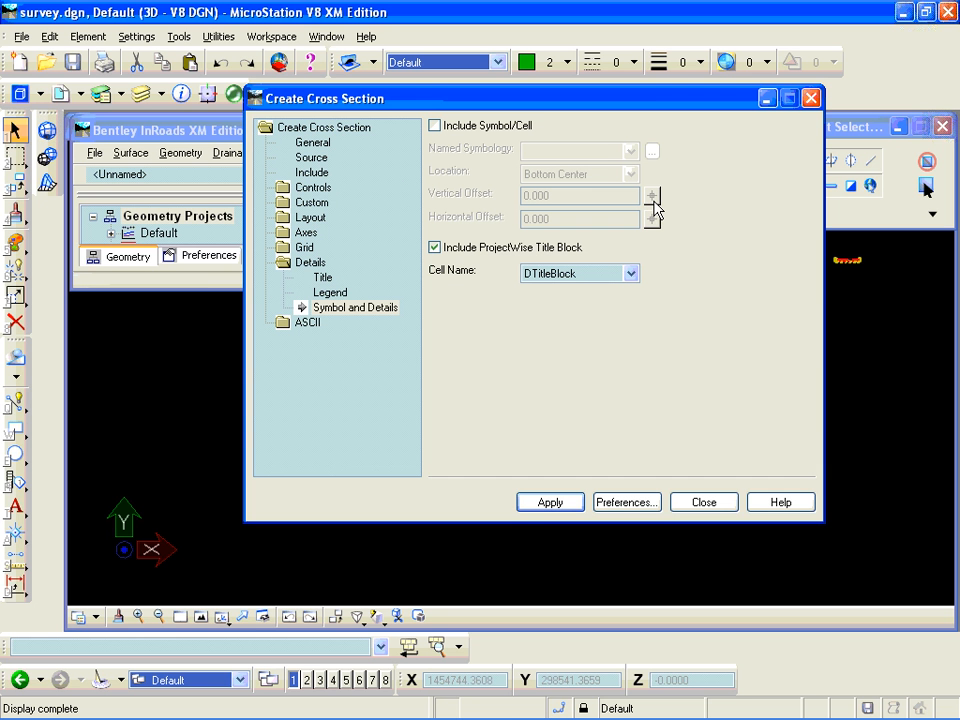
left_click(813, 98)
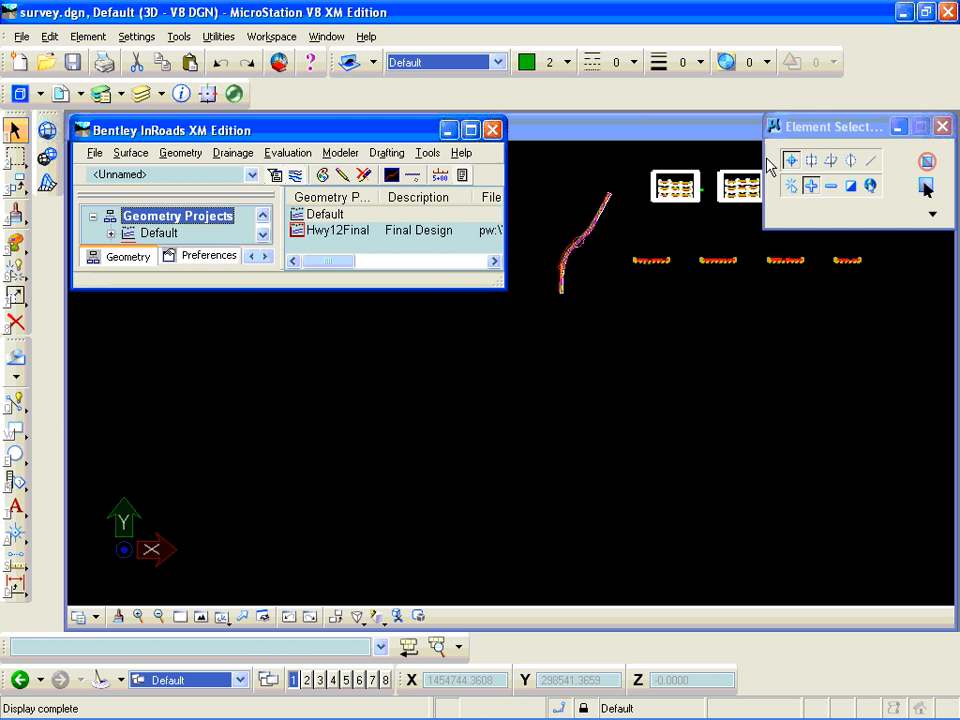
- Close the Element Selection window and run the titleblock modify key-in to open survey.dgn's attributes
scroll(712, 182, "up", 6)
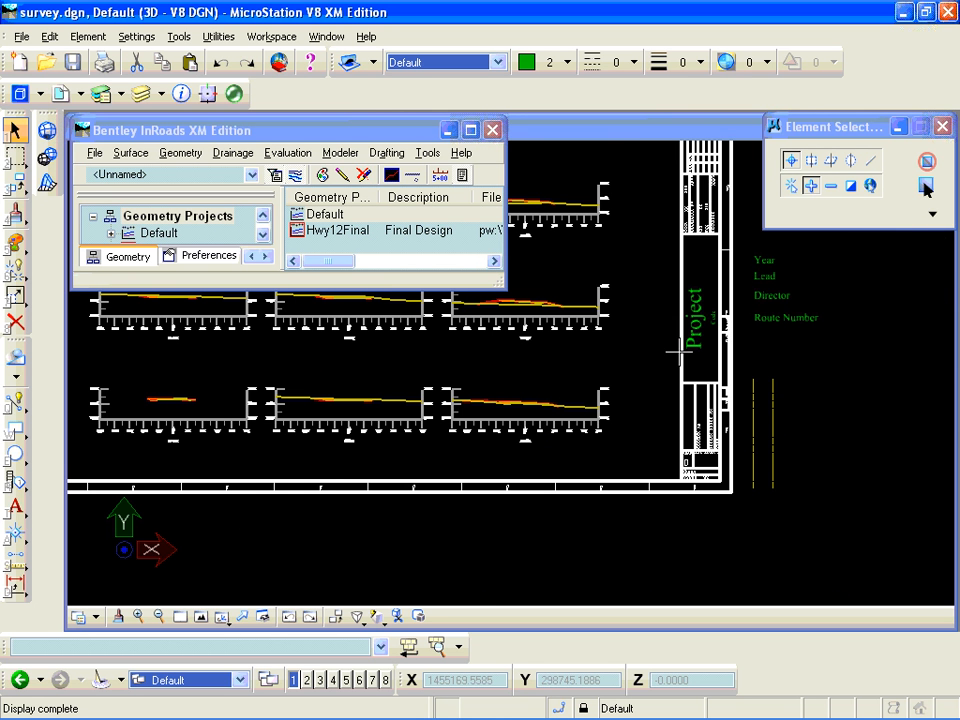
scroll(727, 355, "up", 2)
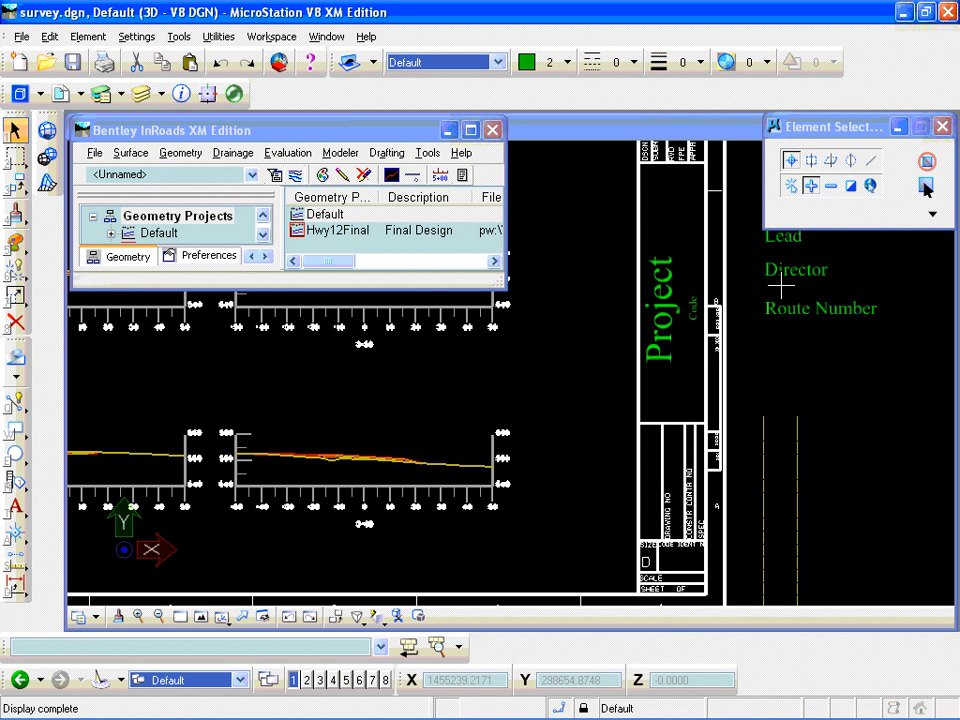
left_click(925, 187)
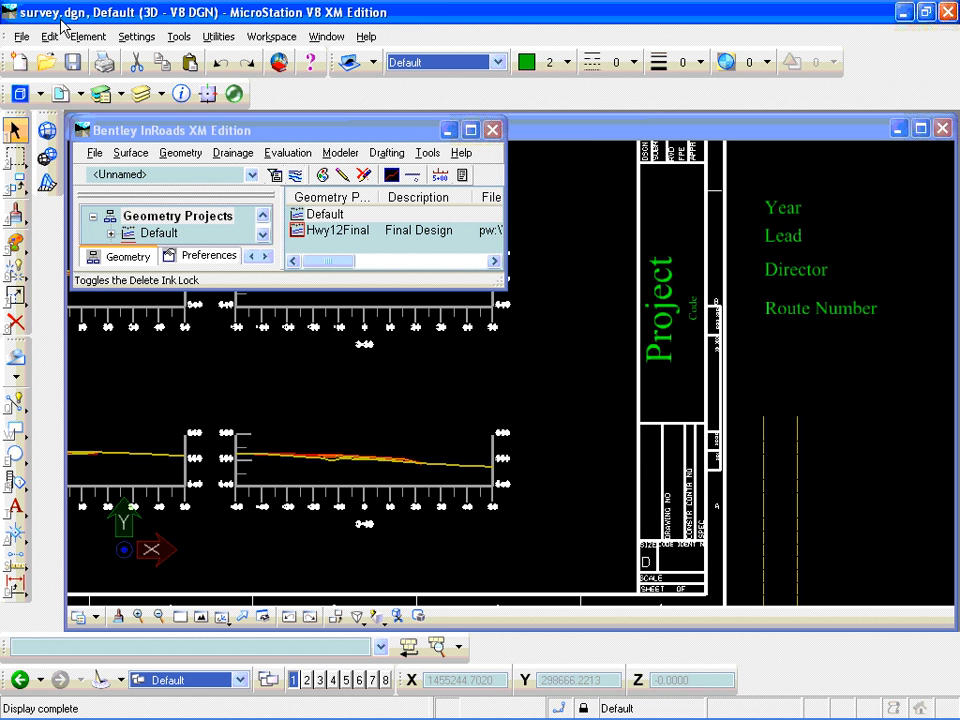
left_click(277, 652)
type("tit")
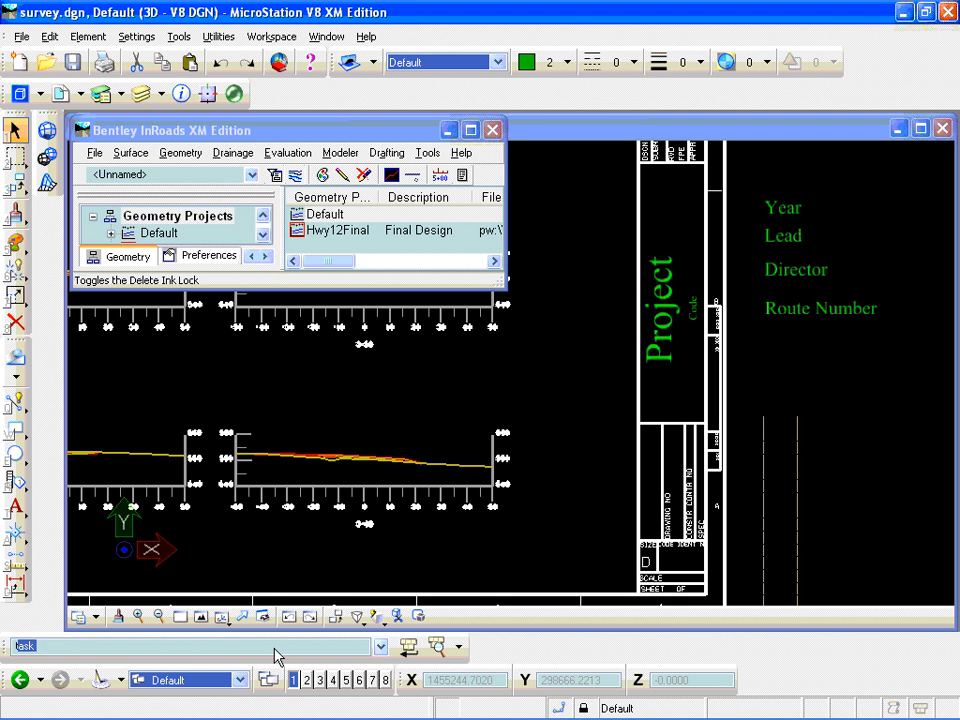
type("leblock modify")
key("Return")
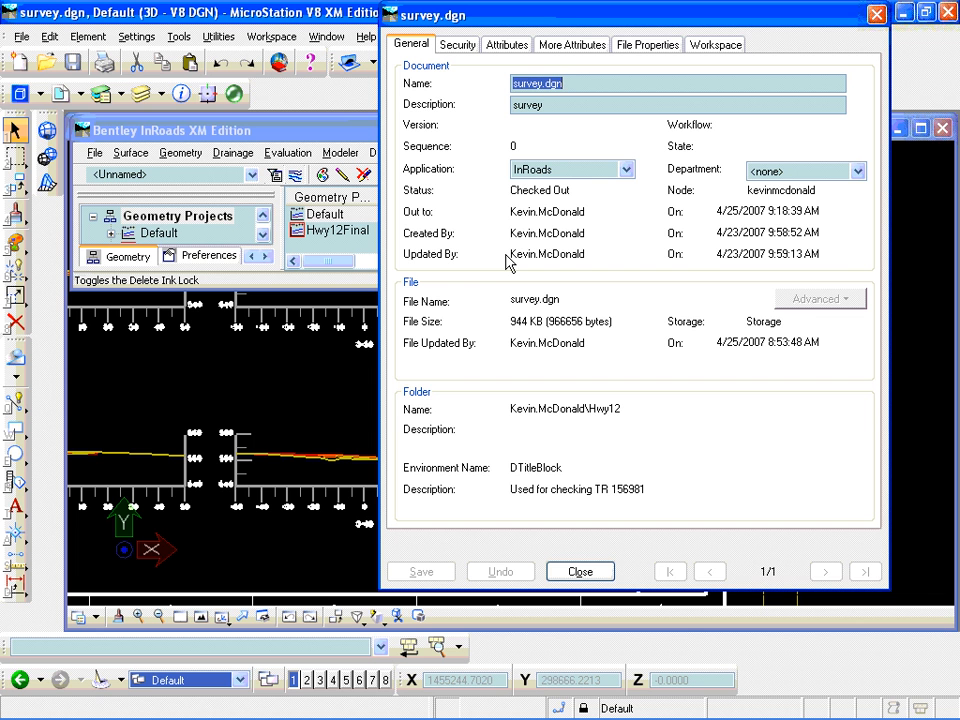
left_click(510, 45)
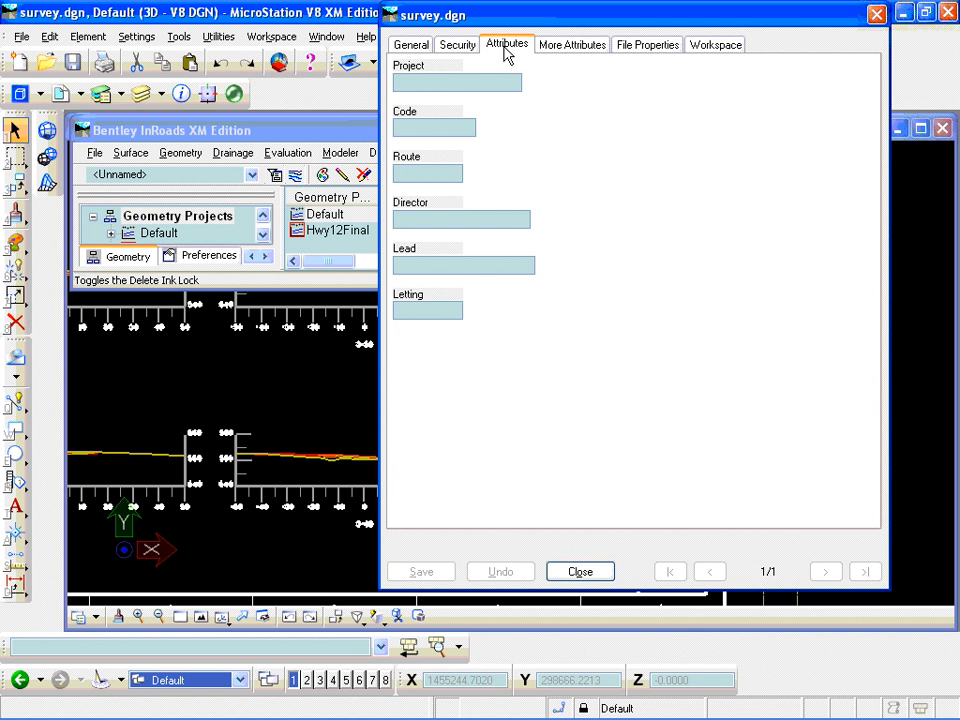
- Set the Project attribute to Hwy 12, Code to 2007.3256 and Route to 12A
left_click(446, 79)
type("Hwy")
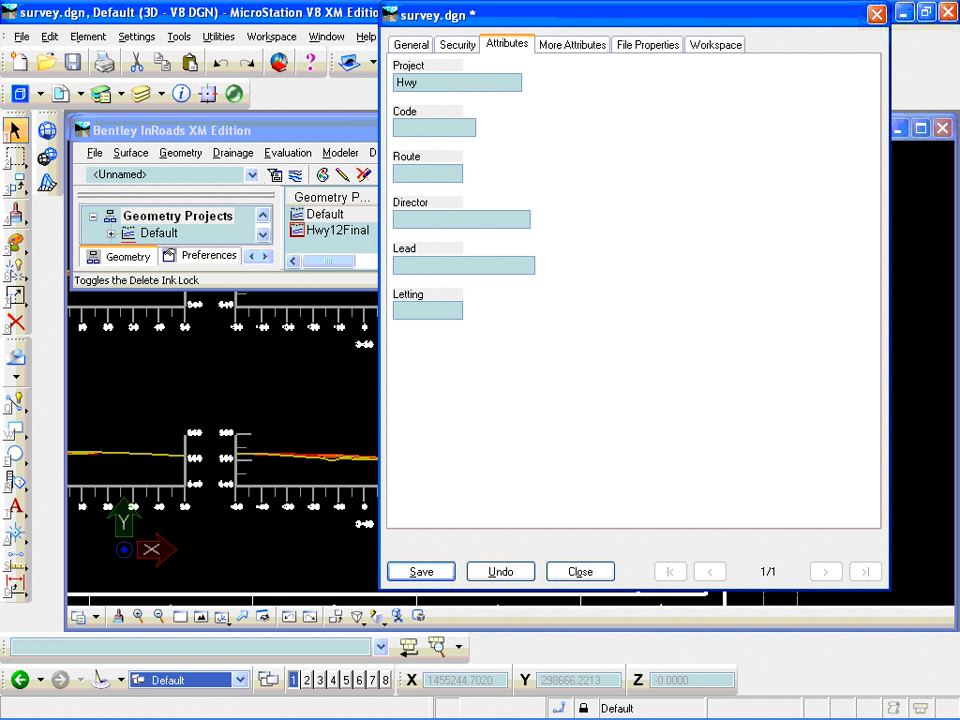
type(" 12")
key("Tab")
type("2007.3256")
key("Tab")
type("12A")
key("Tab")
- Enter the director's name, leave Lead empty, set Letting to 2008 and save the attributes to the title block
type("McD")
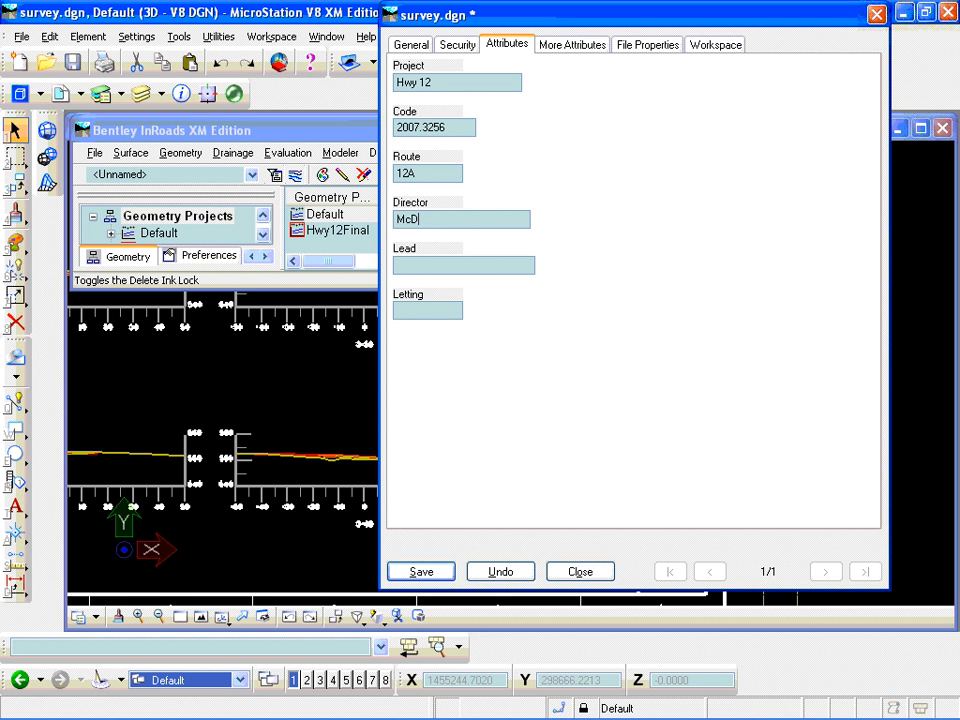
type("onald")
key("Tab")
key("Tab")
type("2008")
key("Tab")
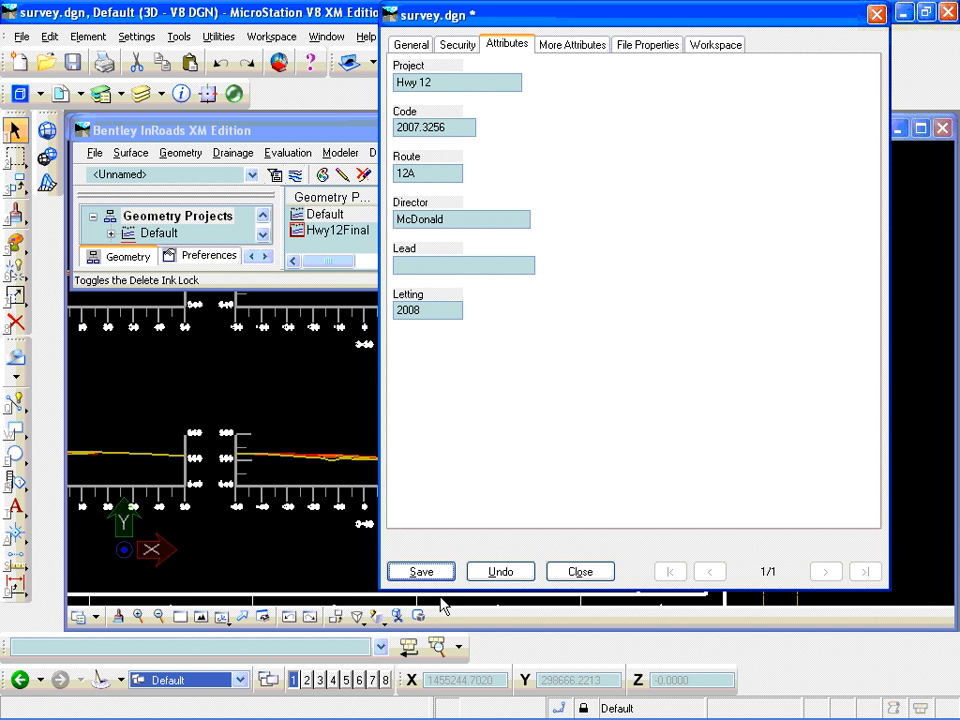
left_click(422, 573)
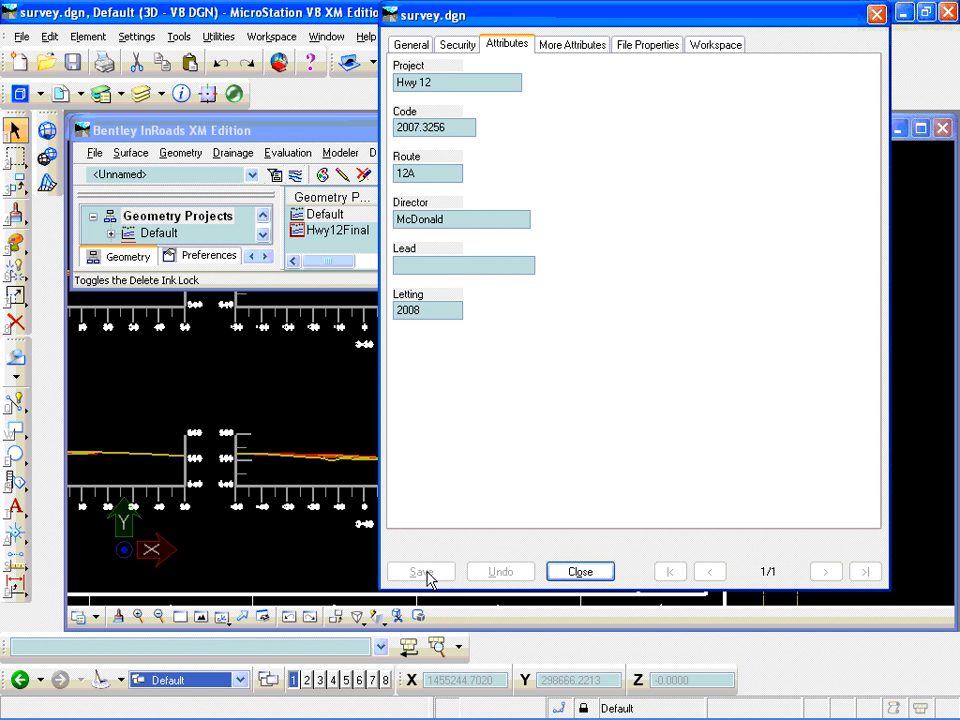
left_click(580, 572)
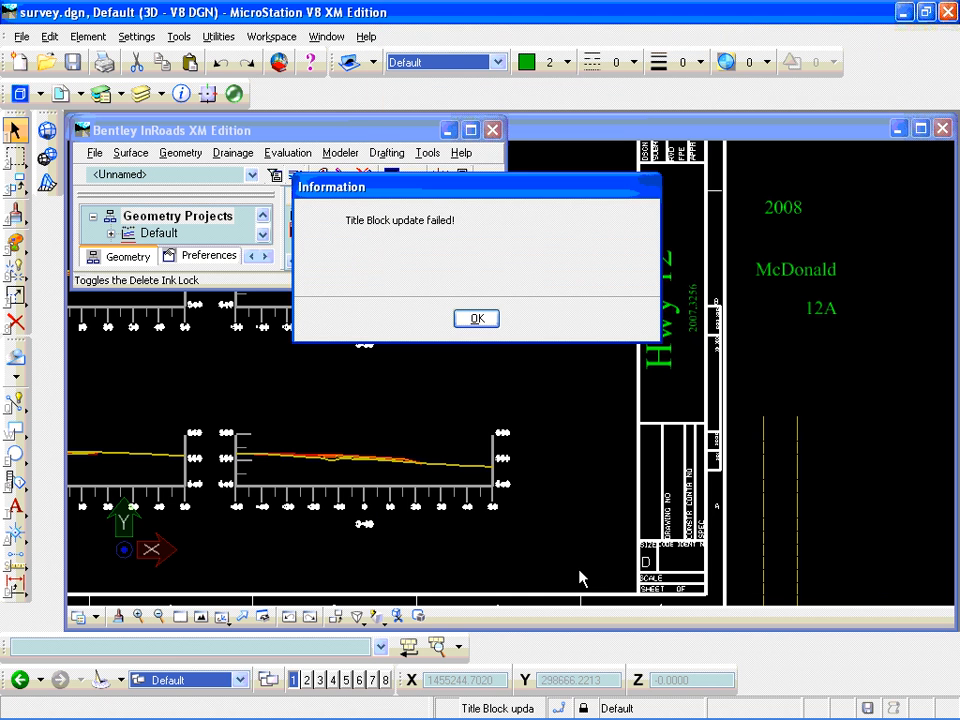
left_click(482, 317)
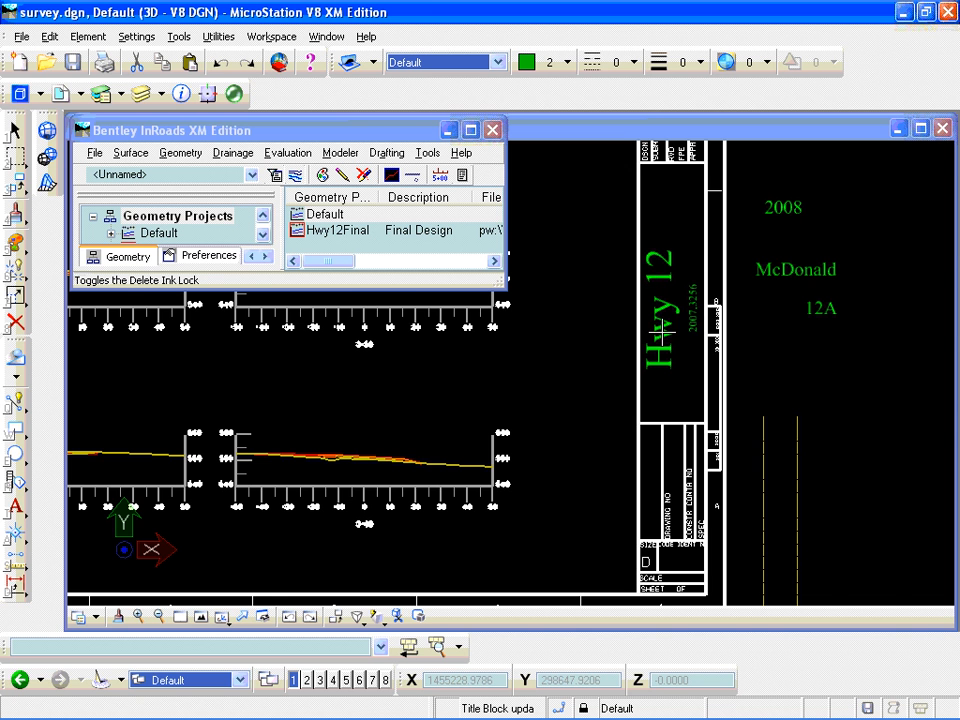
- Examine the title block attributes on the neighbouring cross section sheet
scroll(606, 347, "down", 3)
scroll(606, 347, "down", 1)
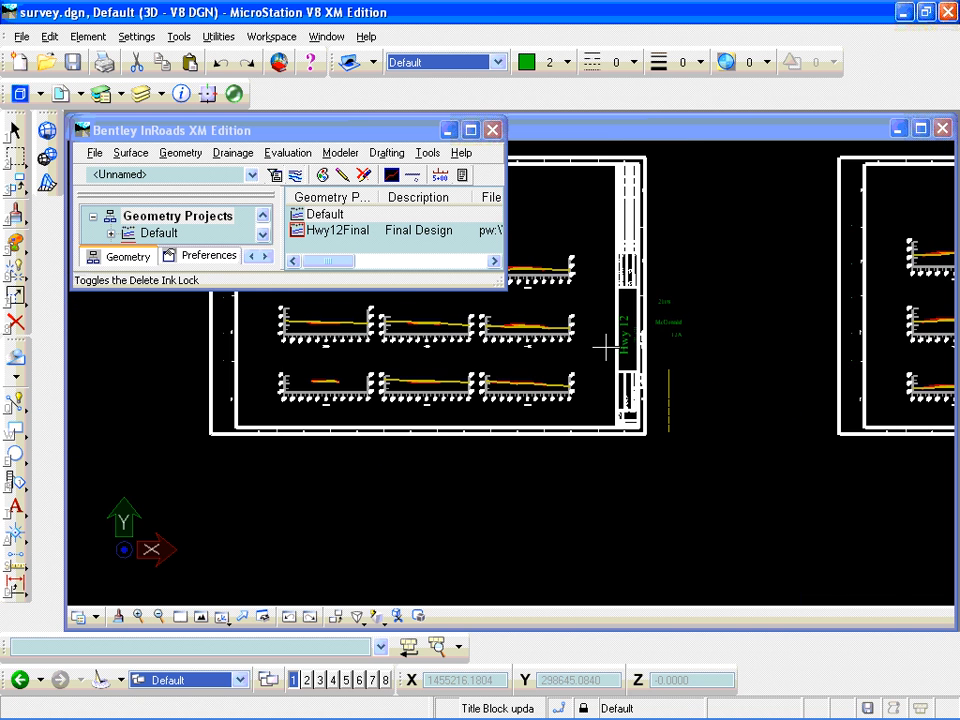
scroll(608, 345, "down", 1)
scroll(744, 346, "down", 1)
scroll(870, 325, "up", 1)
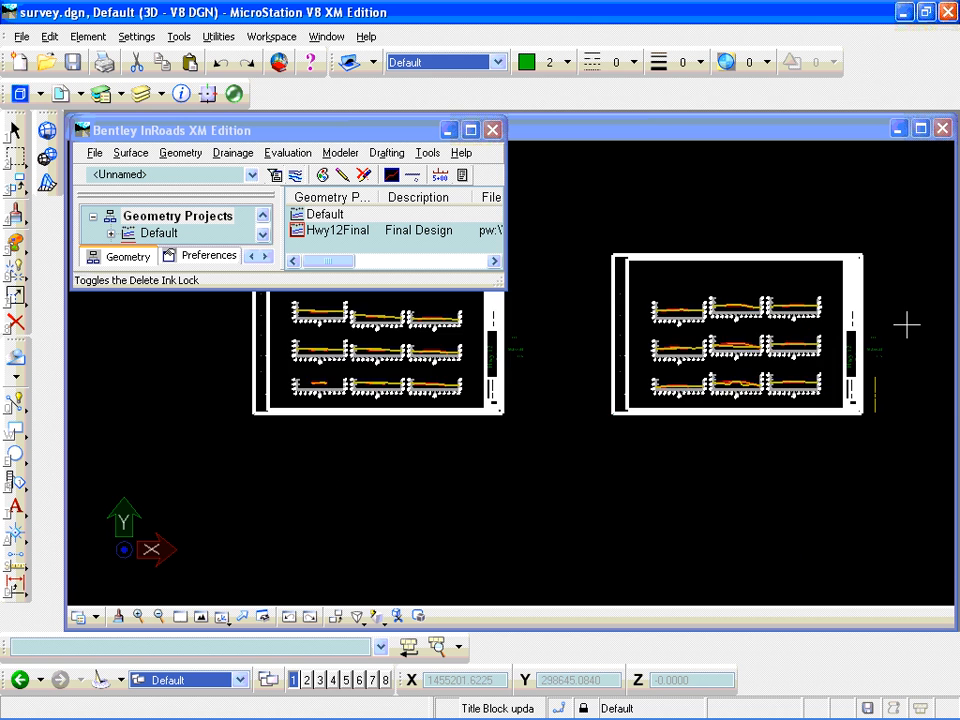
scroll(890, 330, "up", 1)
scroll(786, 343, "up", 1)
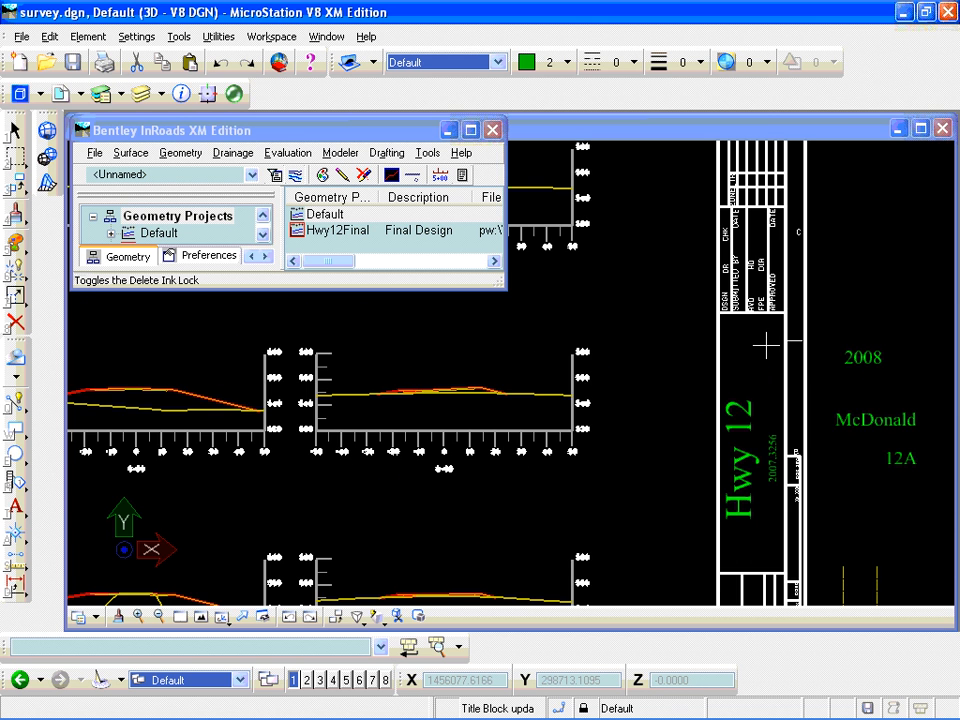
- Open DsizeBorder.dgn from the Hwy12 folder
scroll(765, 350, "down", 1)
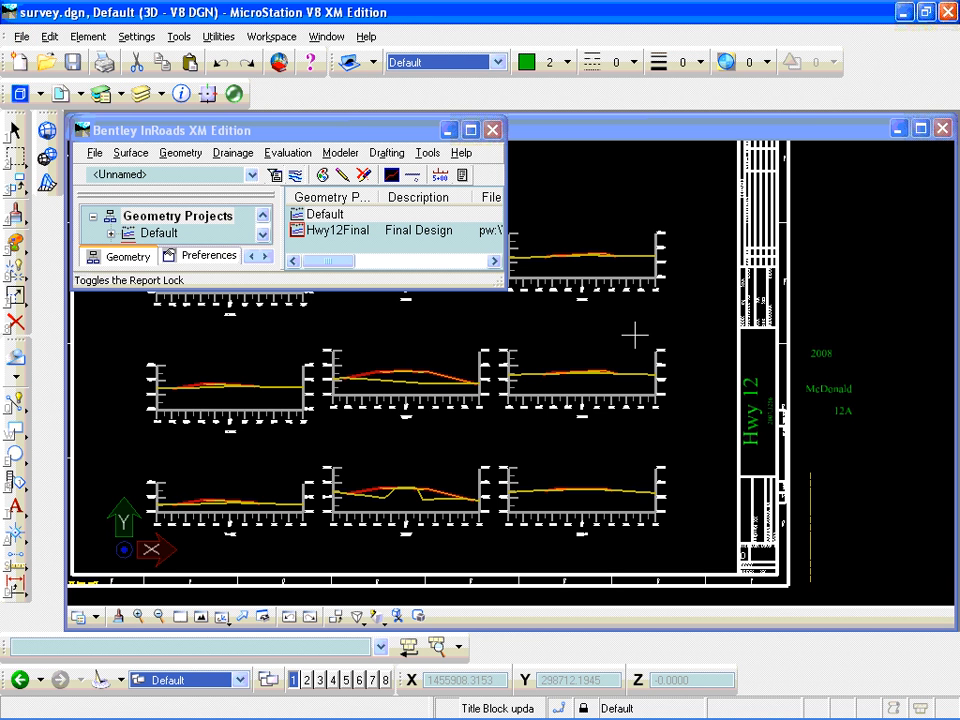
left_click(19, 38)
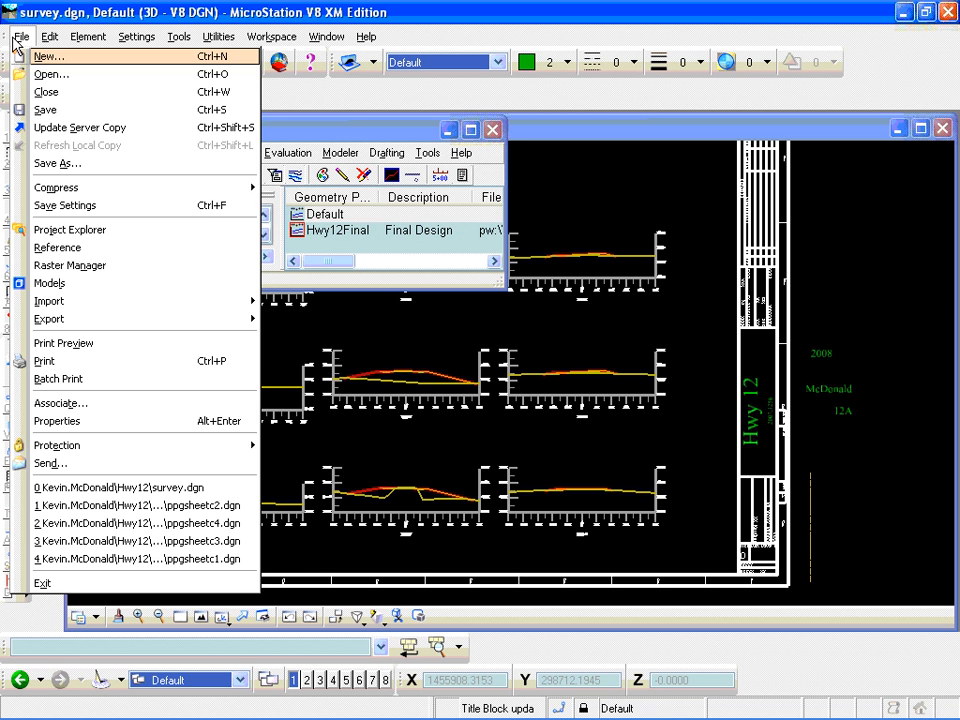
left_click(30, 73)
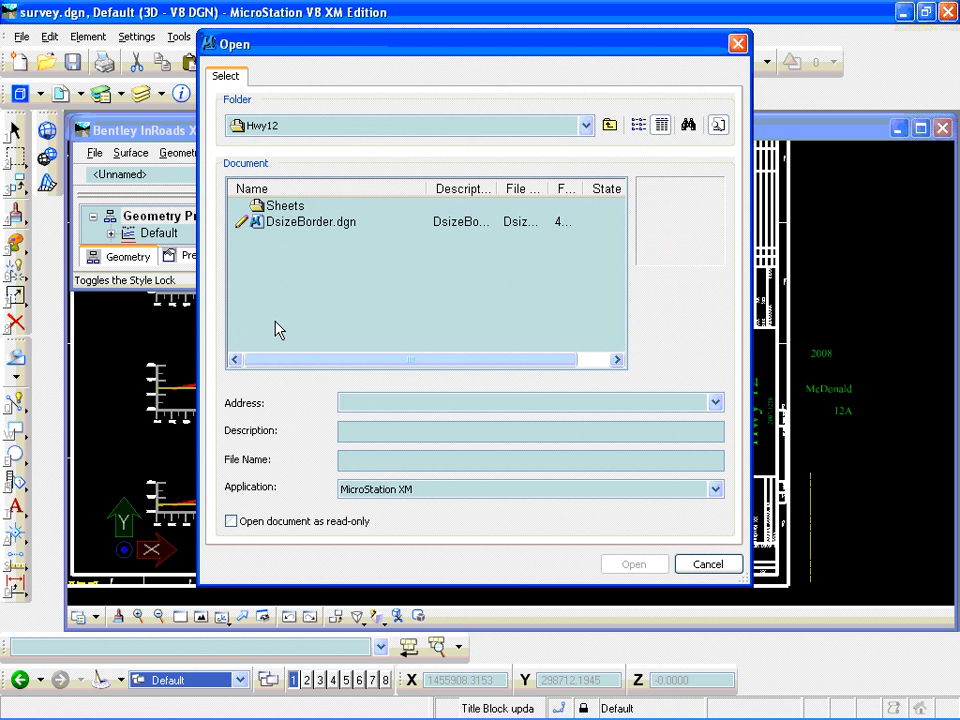
left_click(294, 222)
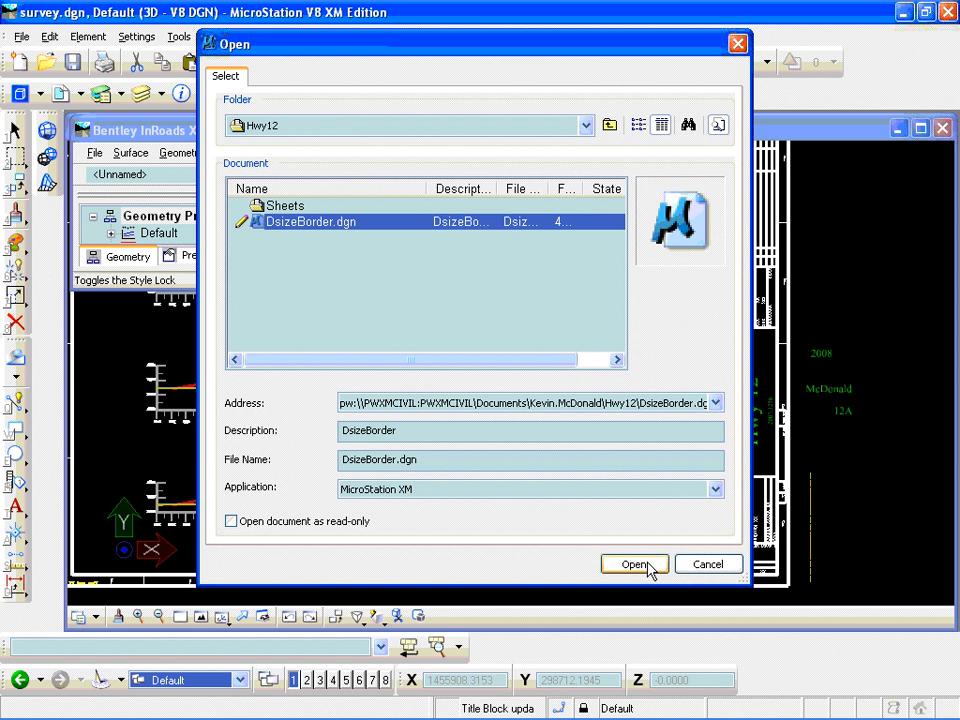
left_click(634, 565)
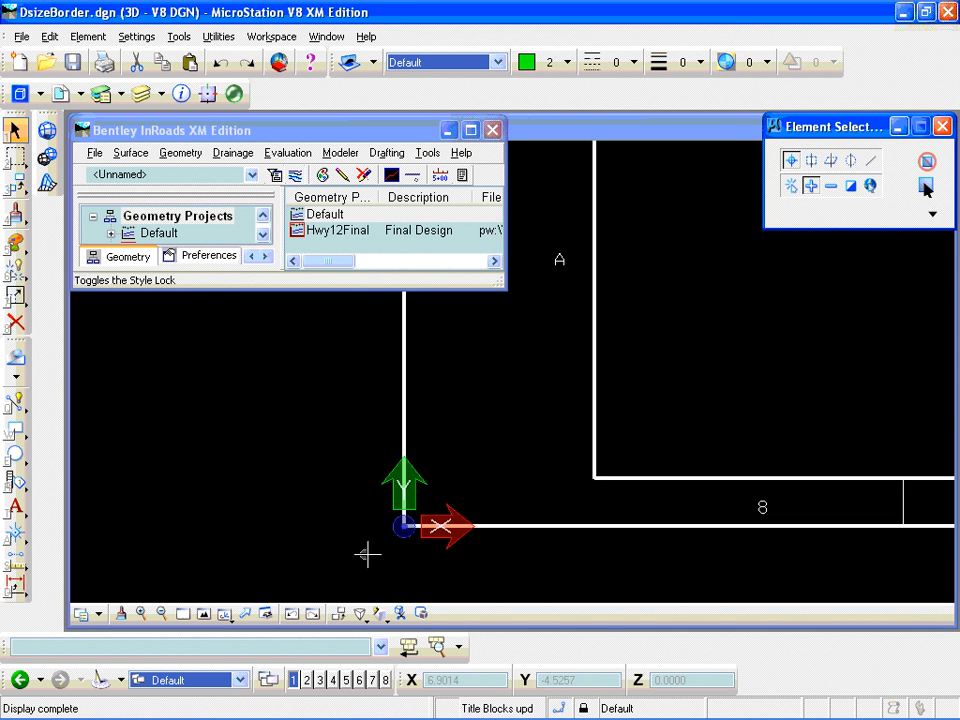
- Select the sheet border to check how its elements are grouped, and clear the selection
scroll(300, 515, "down", 2)
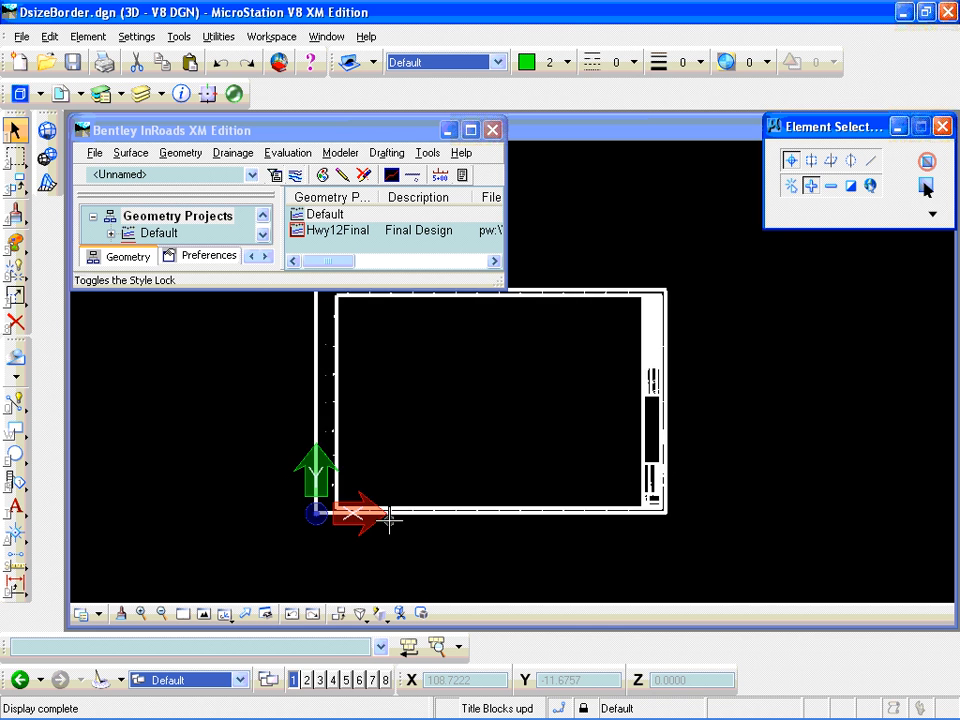
scroll(390, 516, "up", 1)
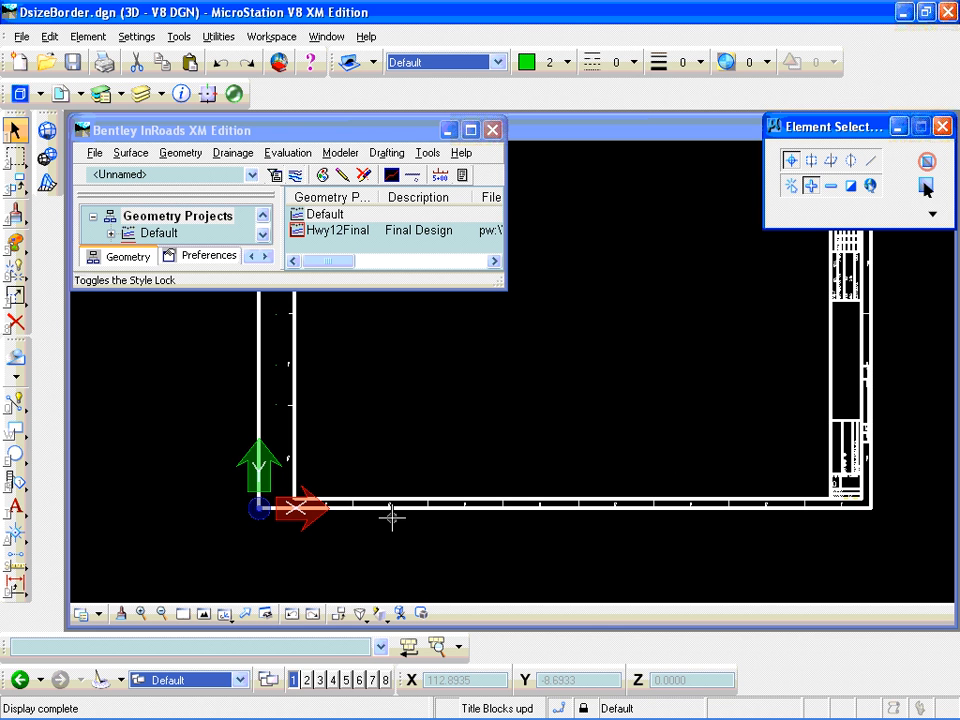
left_click(867, 357)
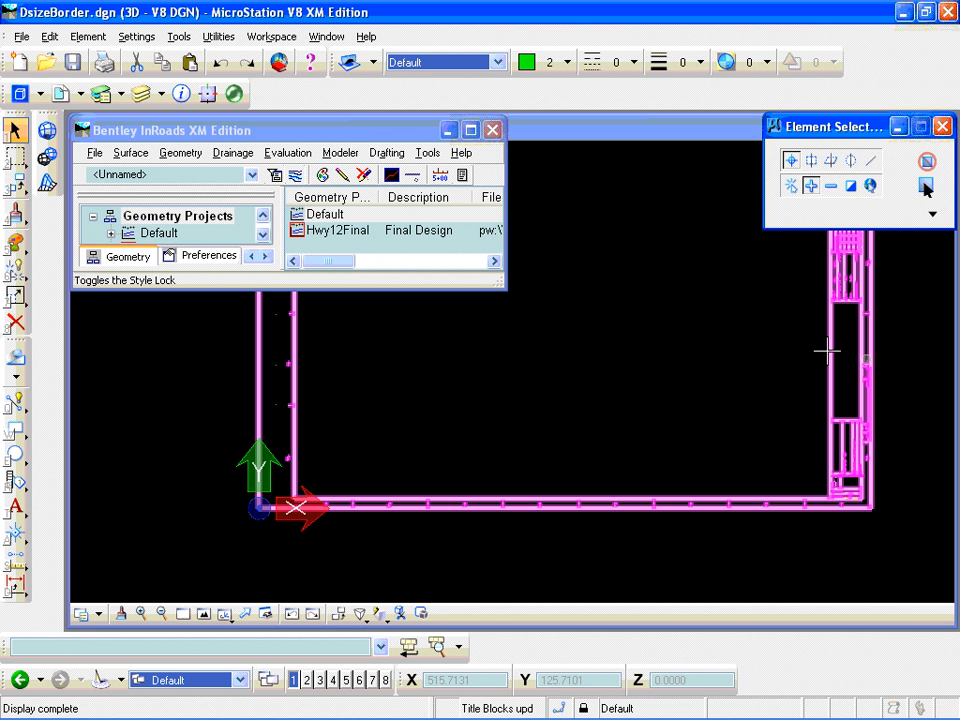
left_click(925, 188)
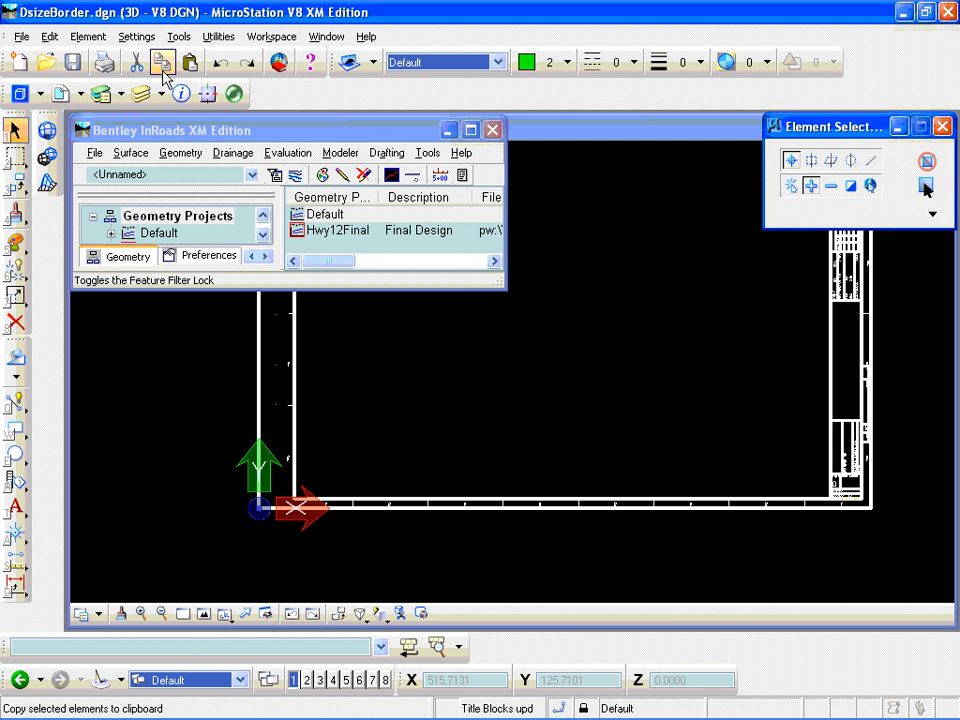
- Define a new tag set named PWTitle in the border file
left_click(108, 40)
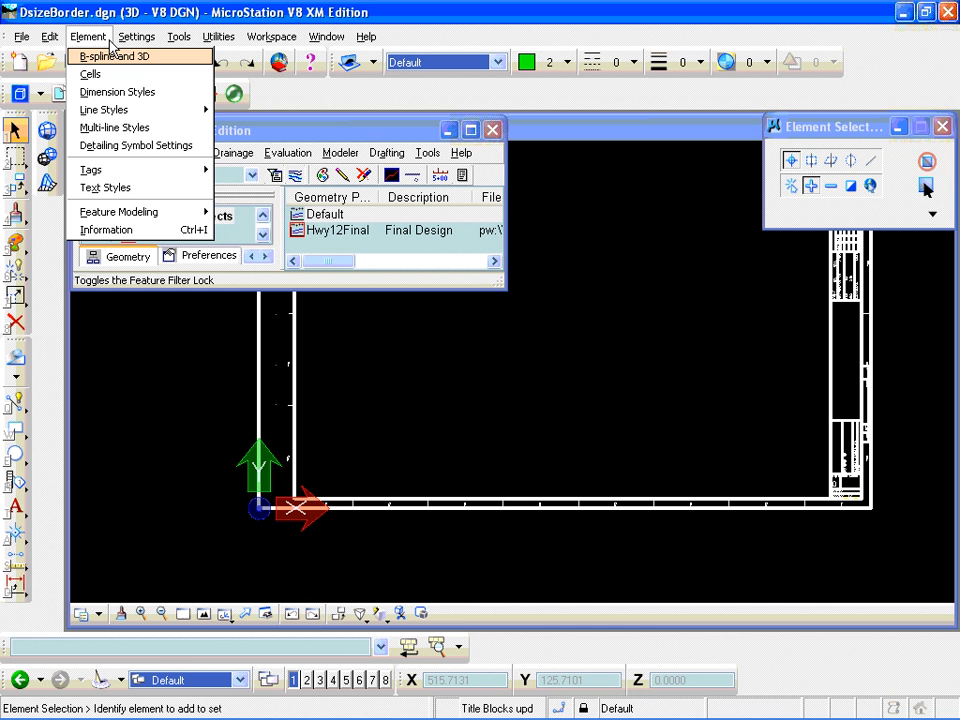
mouse_move(116, 175)
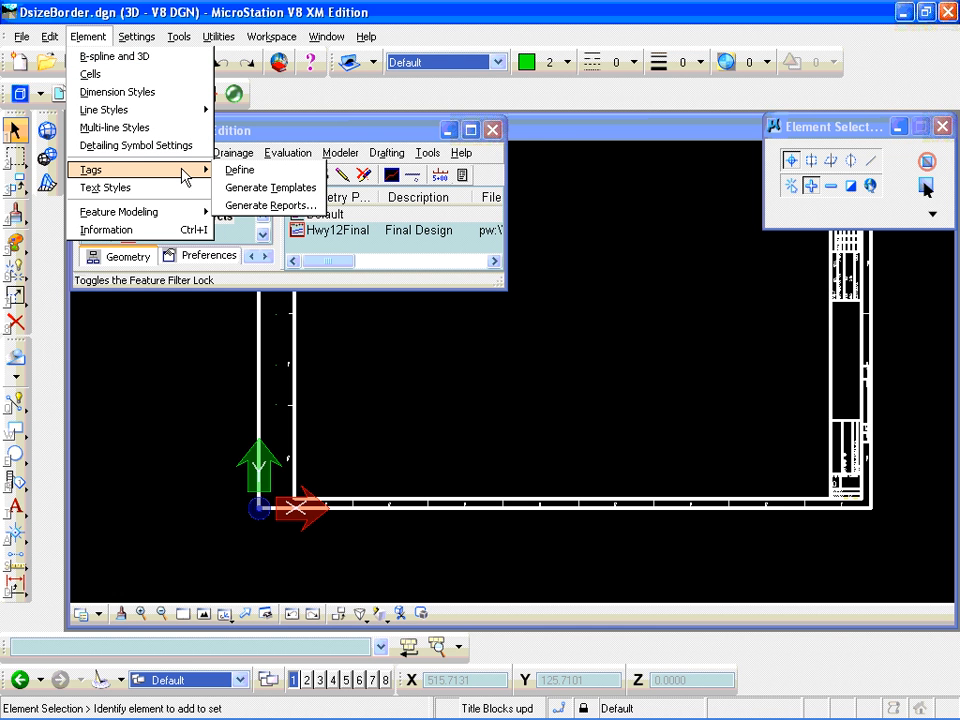
left_click(242, 172)
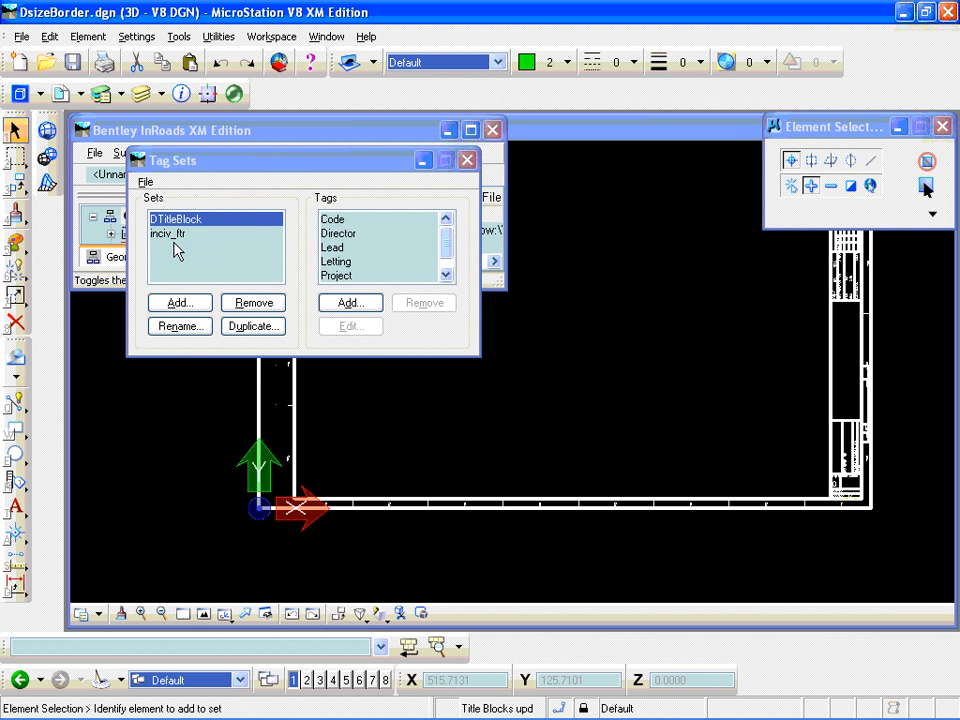
left_click(182, 306)
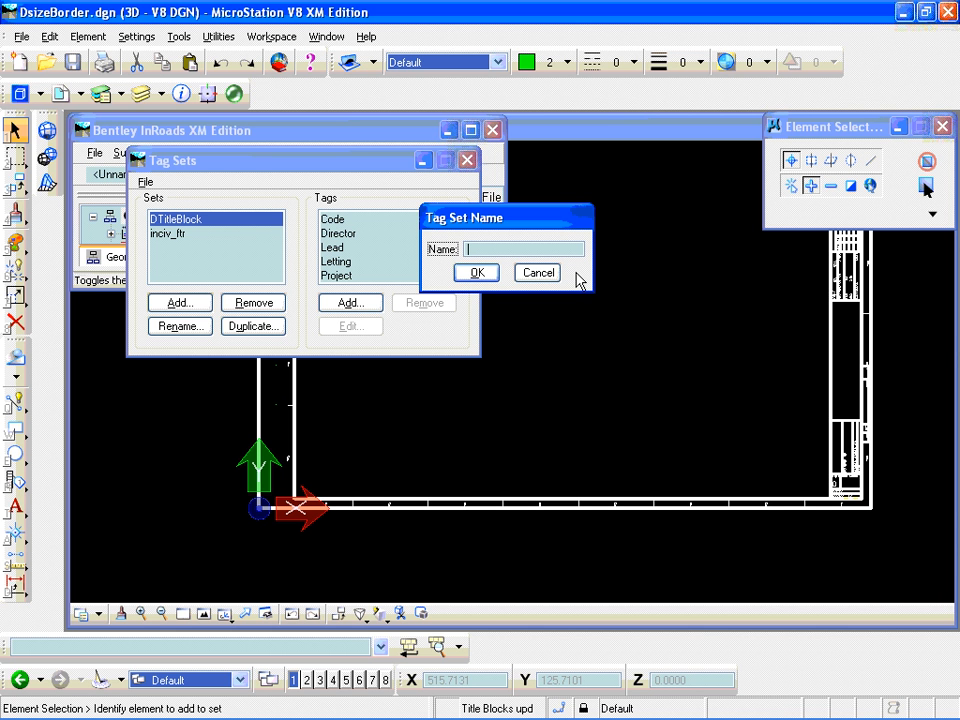
type("PWTitle")
left_click(479, 274)
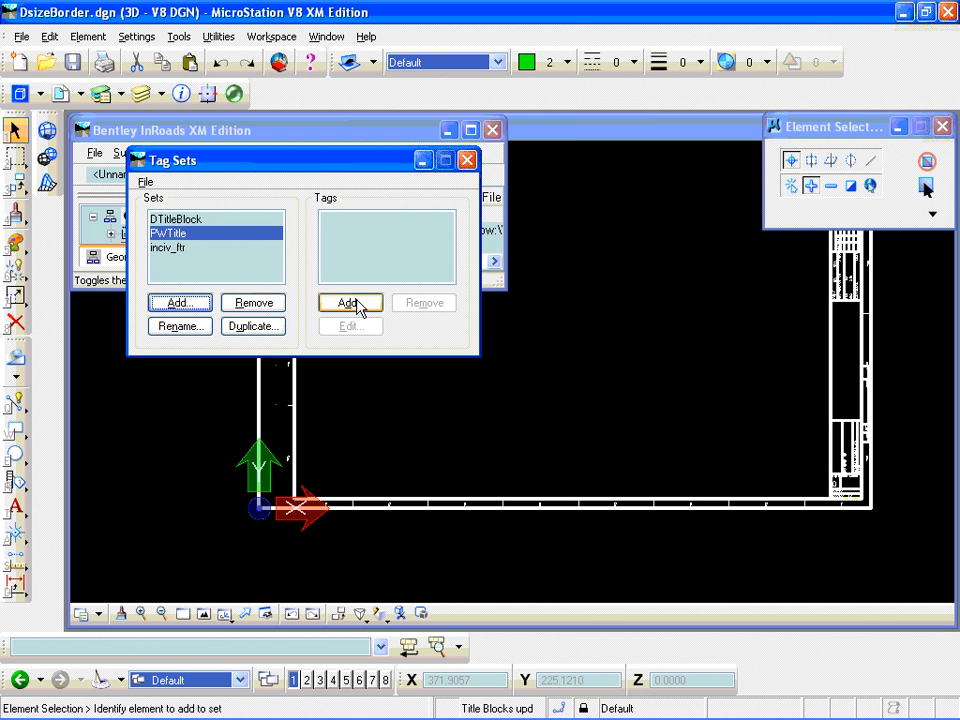
- Add a character tag named Project to the PWTitle set and close the tag set definitions
left_click(352, 303)
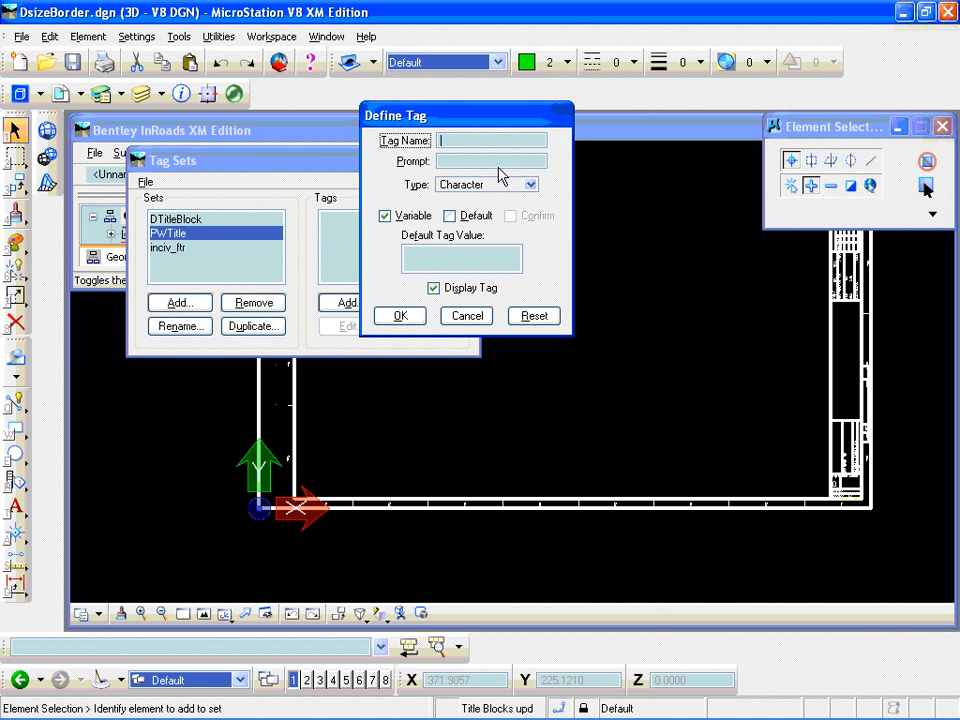
type("Project")
left_click(487, 161)
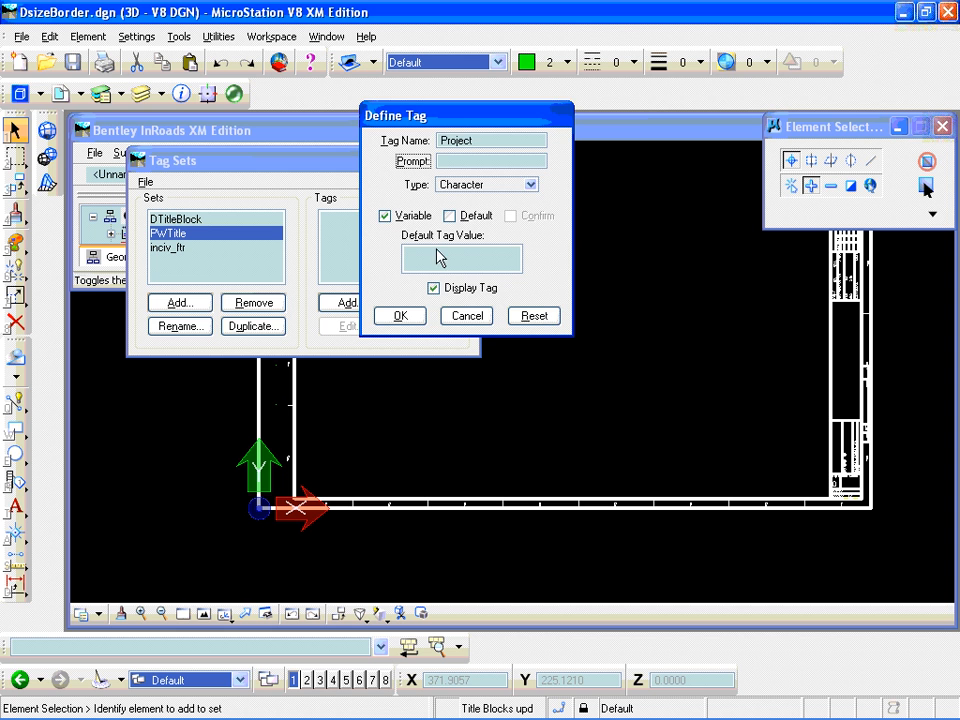
left_click(403, 316)
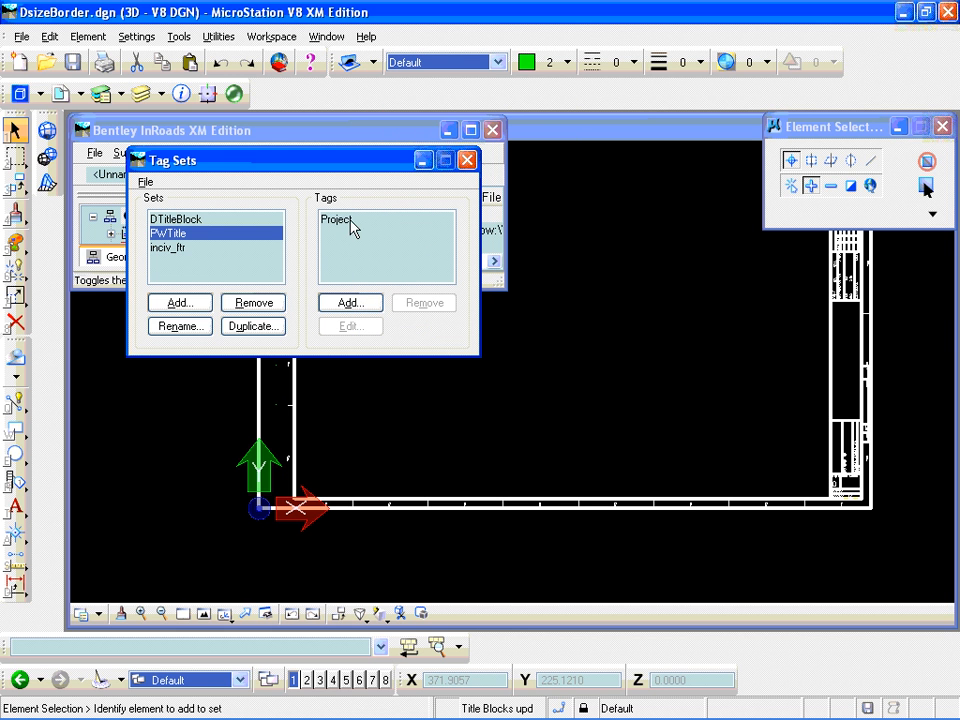
left_click(468, 163)
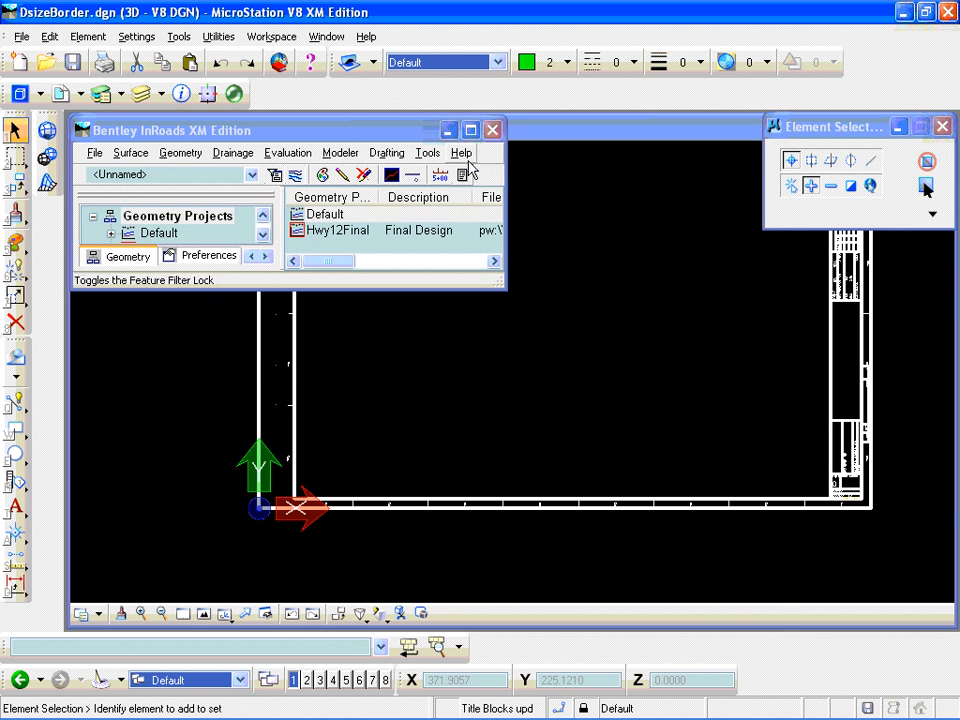
- Turn off the Graphic Group lock
left_click(288, 403)
left_click(367, 450)
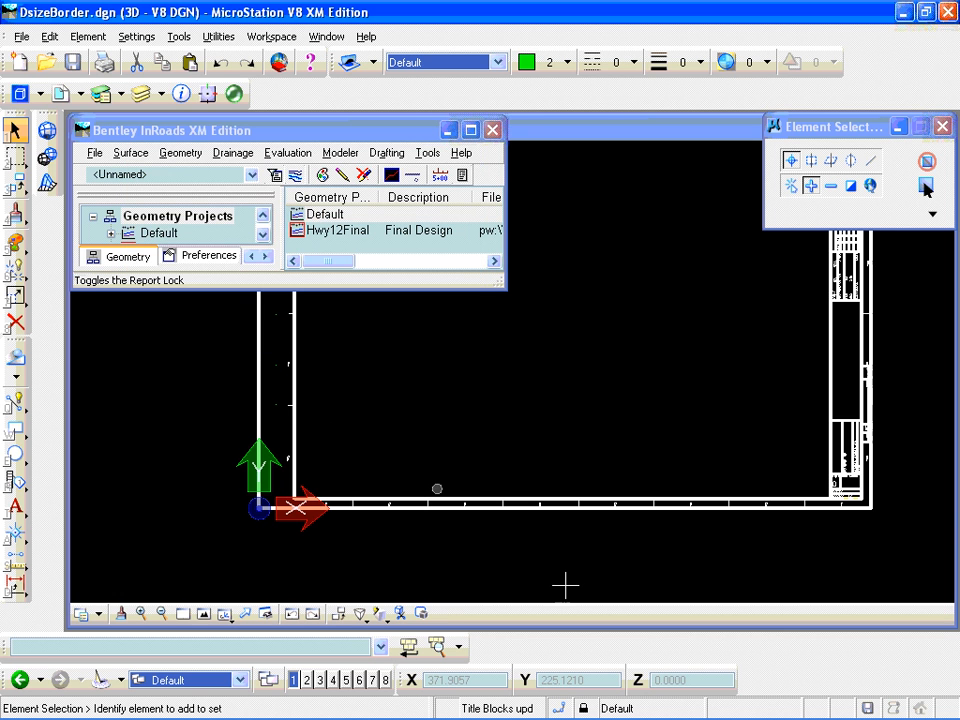
left_click(583, 710)
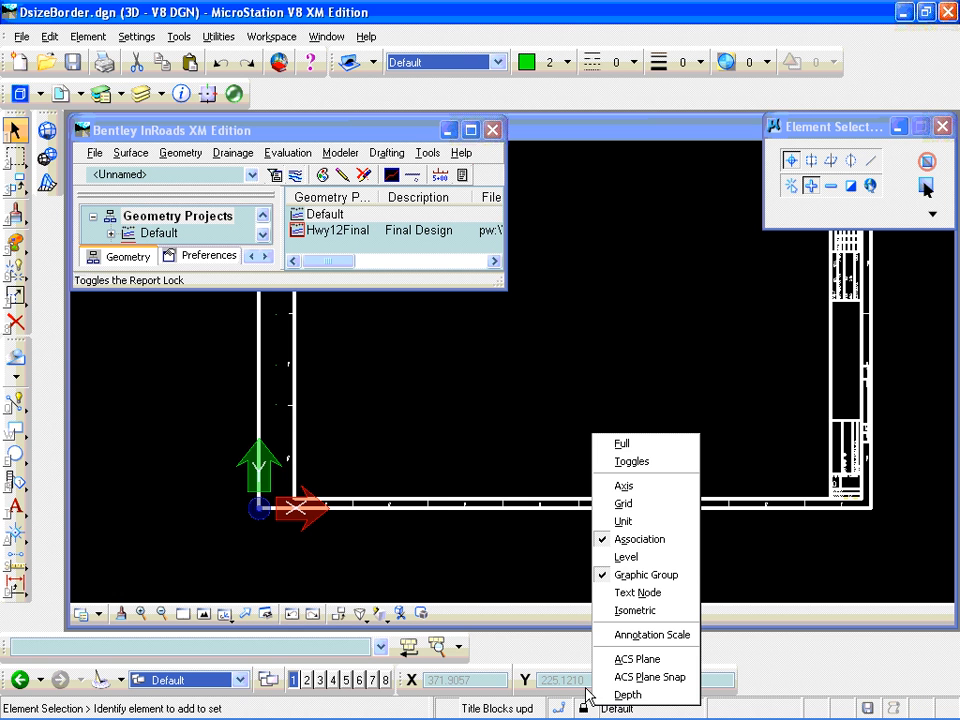
left_click(633, 576)
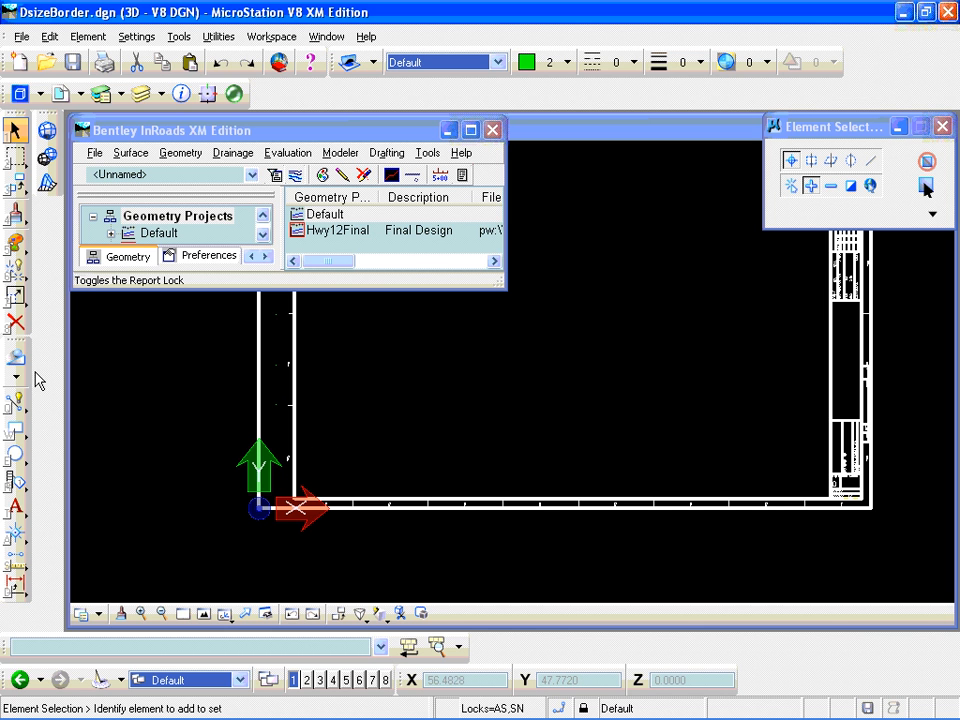
- Place an element-type active point with a key-in, just outside the border's lower-left corner near the origin
left_click(15, 402)
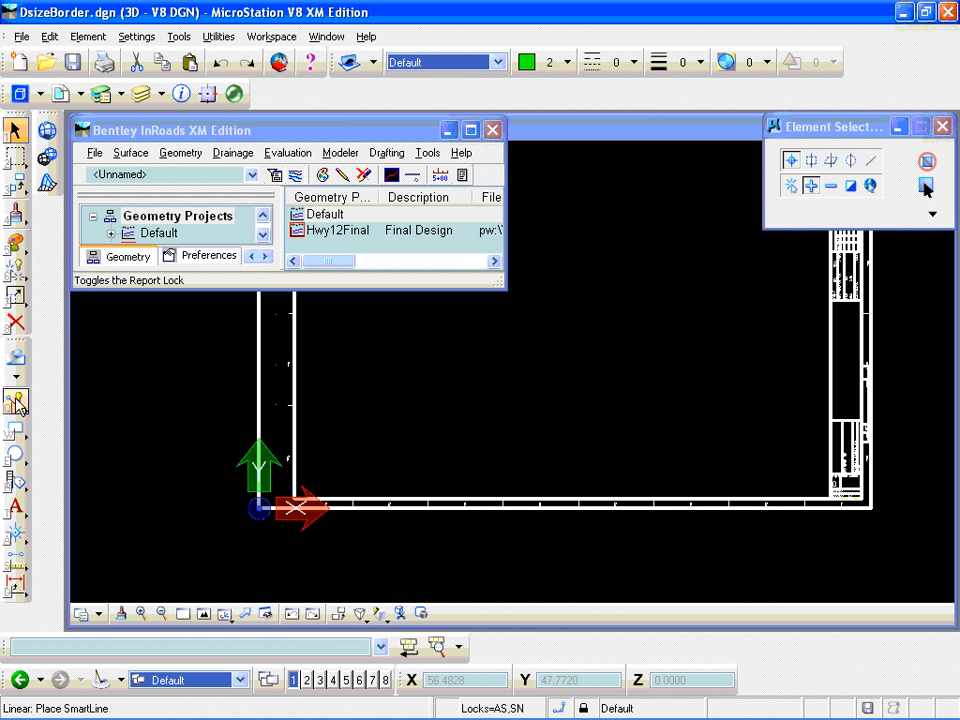
left_click(78, 650)
type("place pir")
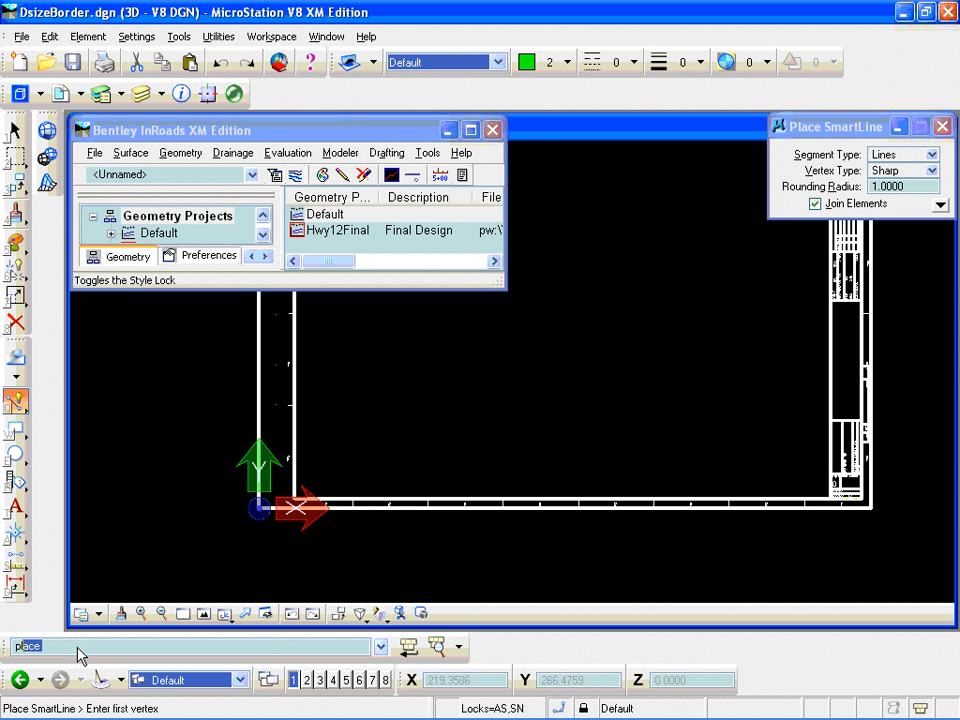
key("BackSpace")
key("BackSpace")
type("oi")
key("Return")
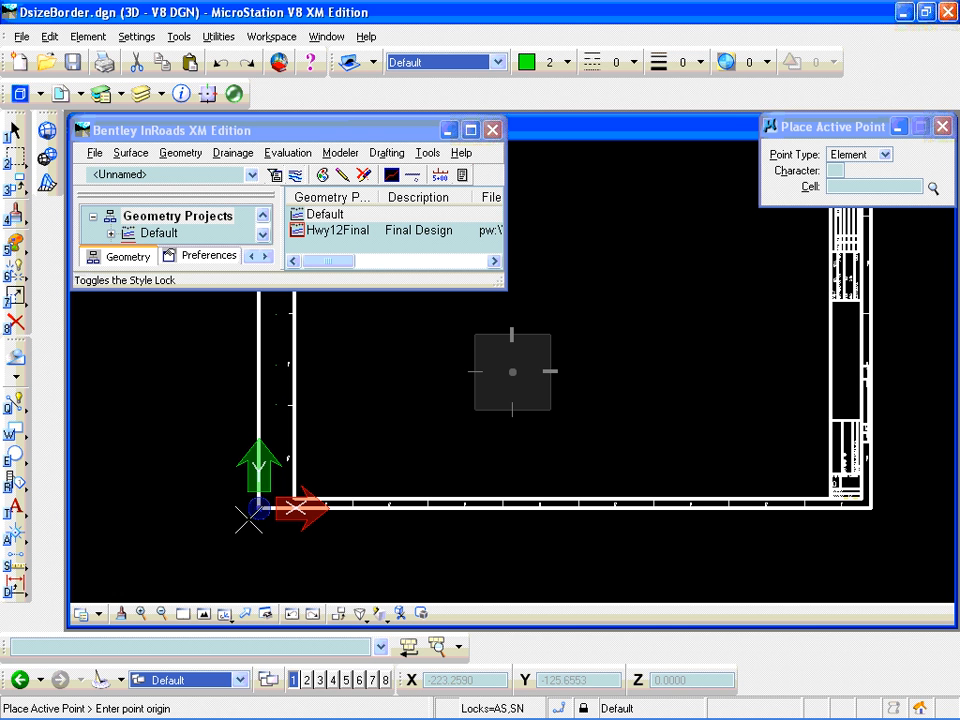
left_click(249, 519)
key("Escape")
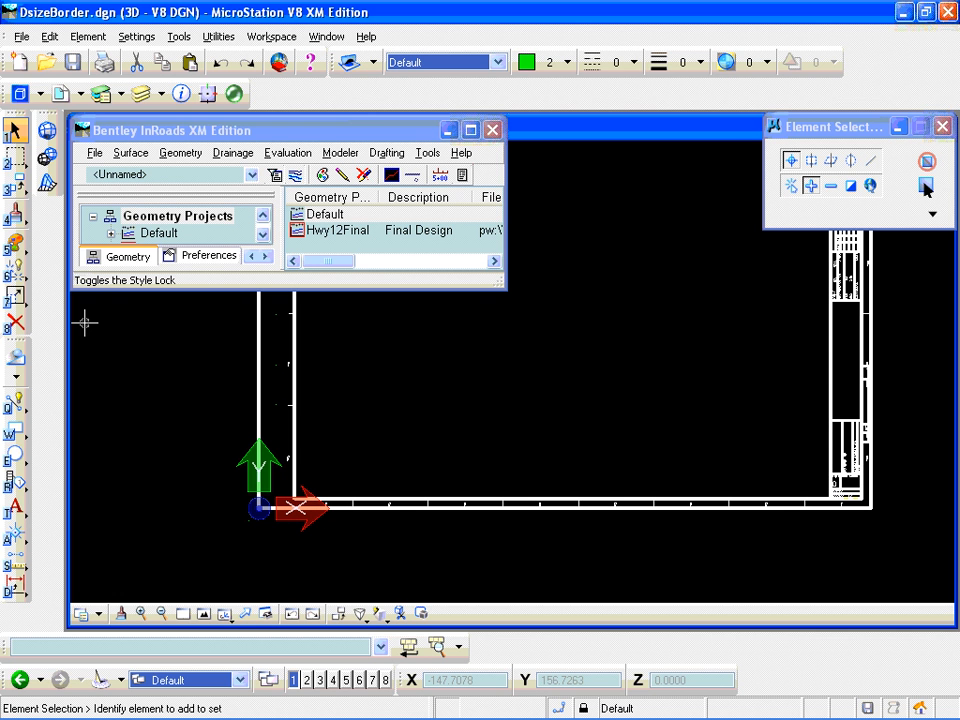
- Start attaching the PWTitle tag set to the point near the origin, with the Project tag's value set to Project
left_click(14, 356)
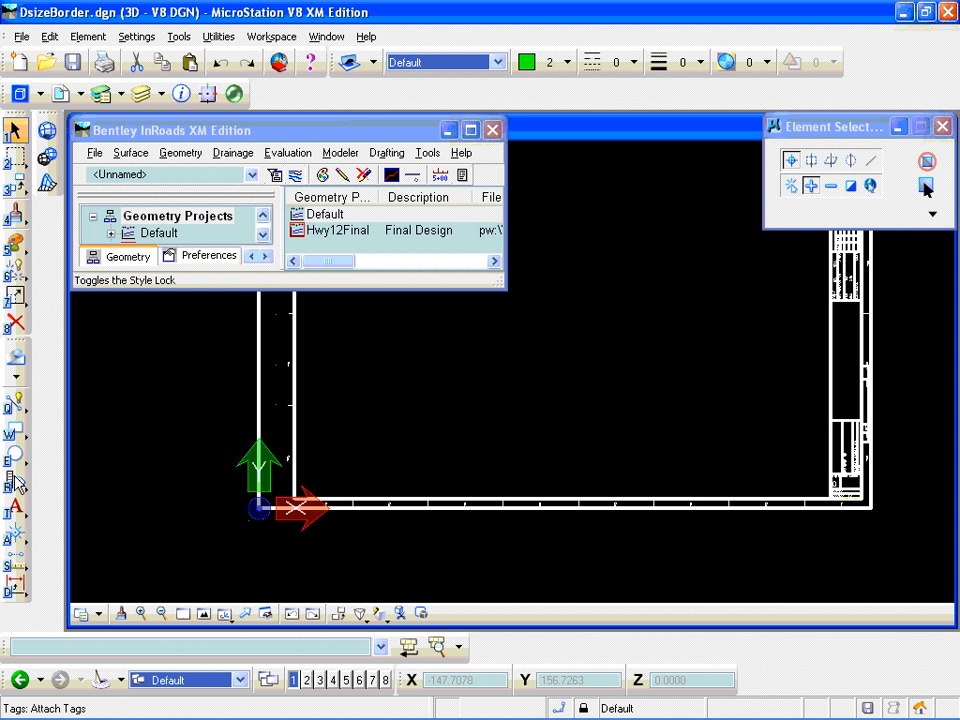
left_click(16, 483)
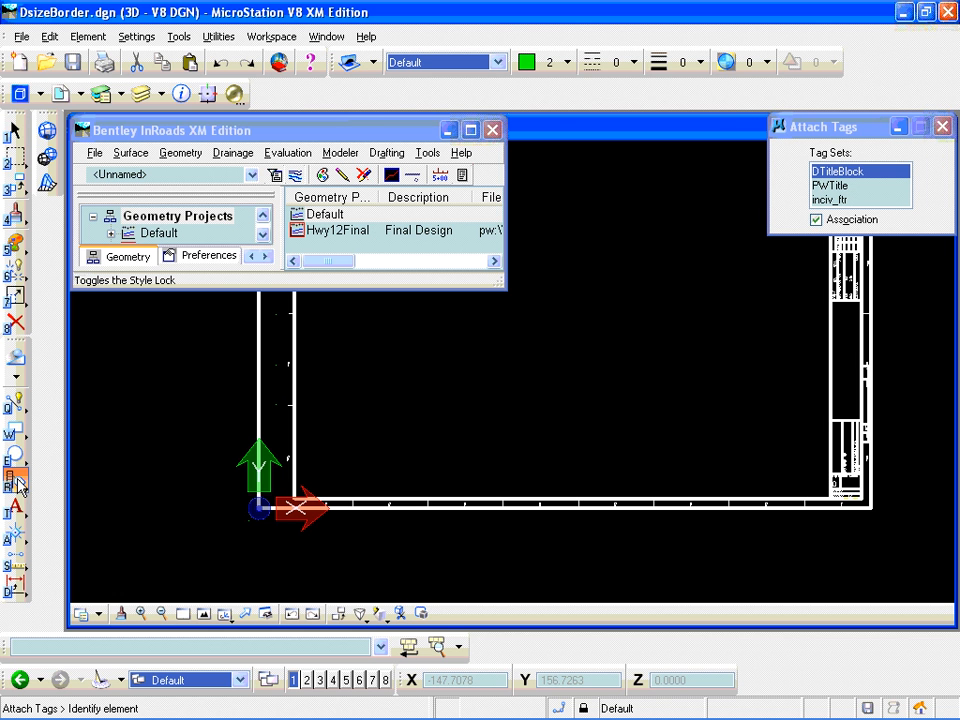
left_click(17, 484)
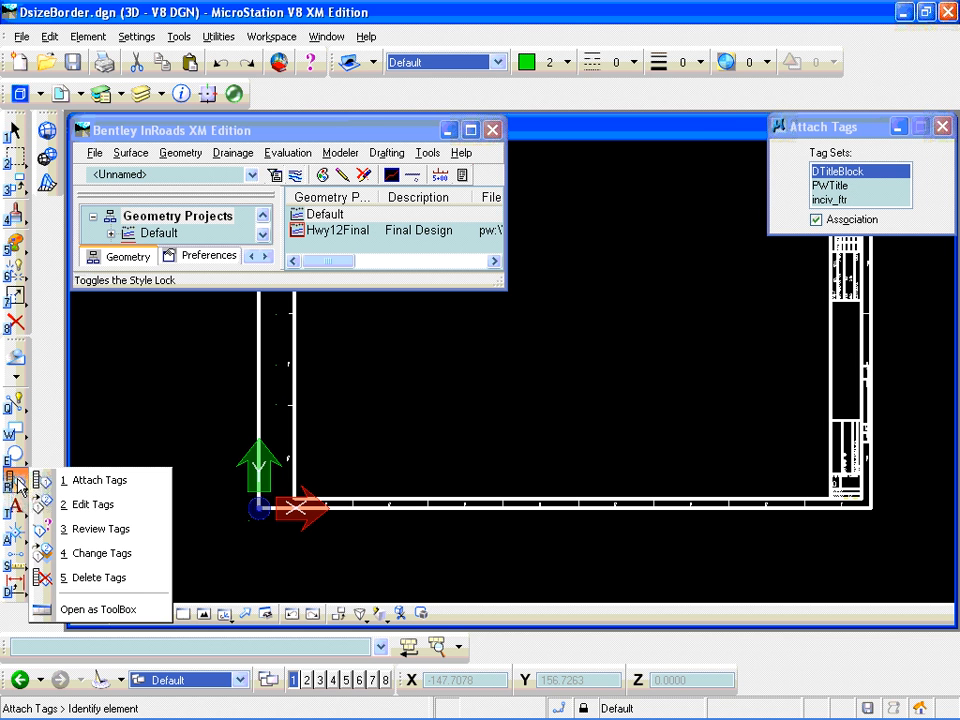
left_click(95, 487)
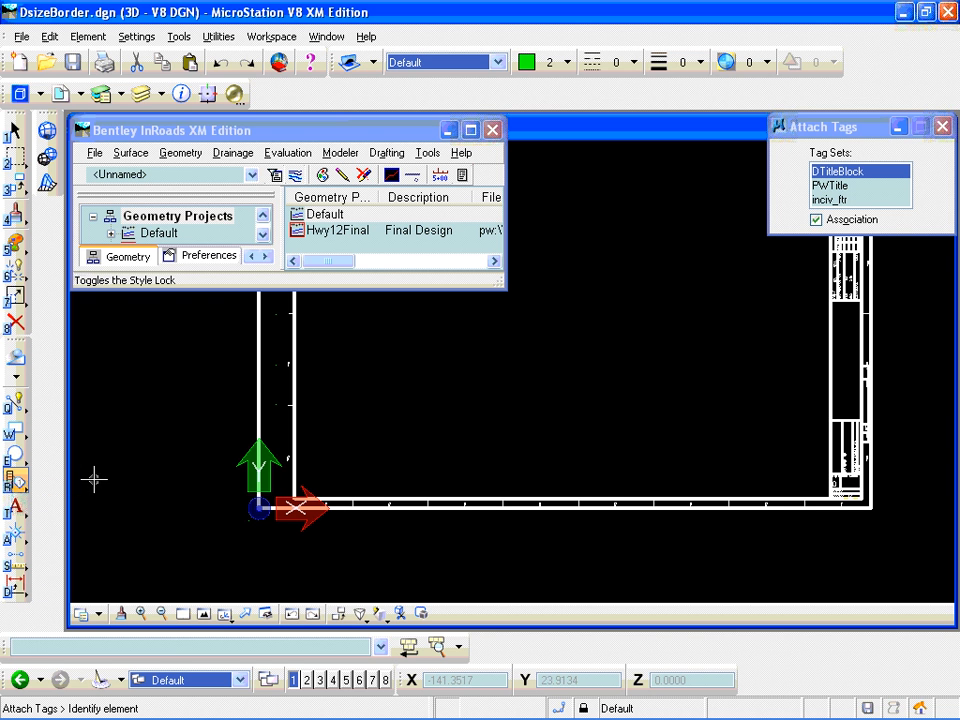
left_click(831, 186)
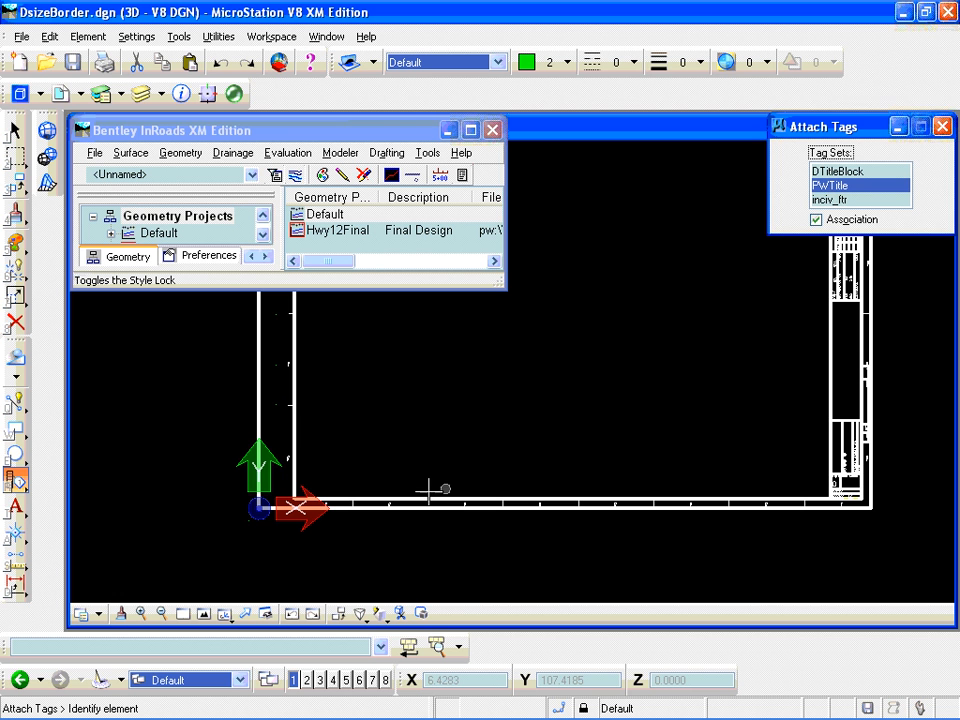
left_click(250, 520)
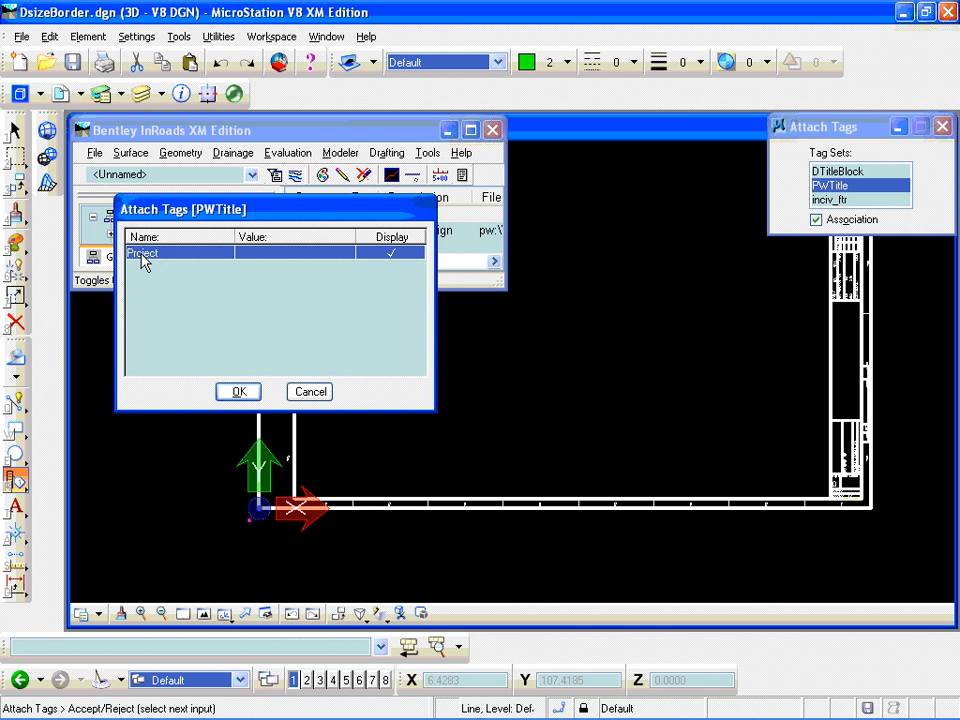
left_click(245, 256)
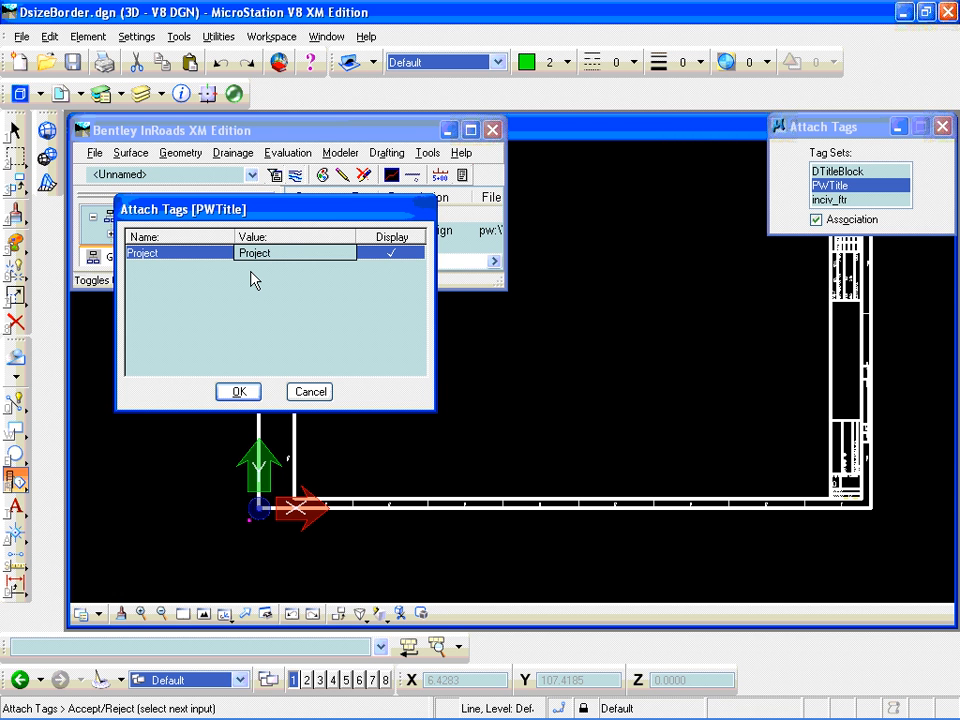
left_click(240, 391)
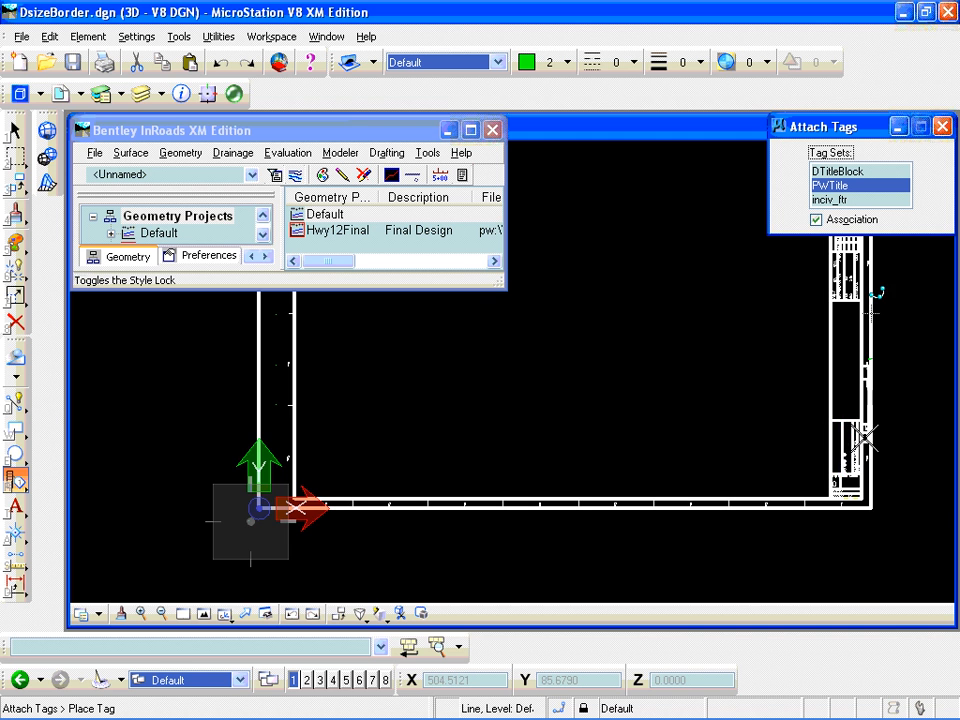
- Place the Project tag in the title block, just above the CONSTR CONTR NO label
scroll(860, 380, "up", 4)
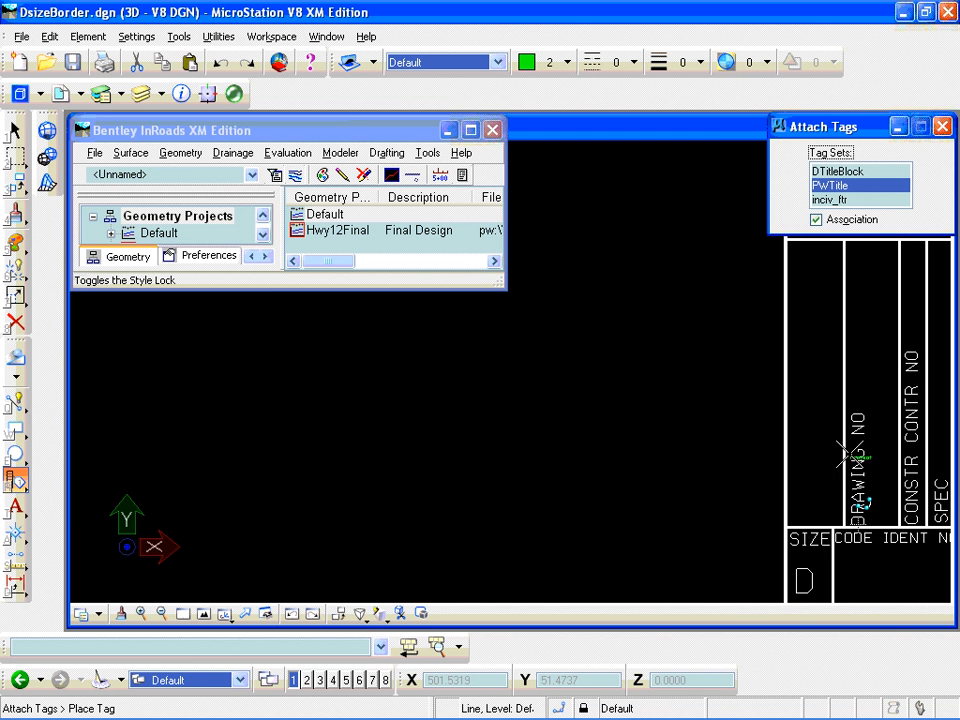
scroll(850, 455, "down", 2)
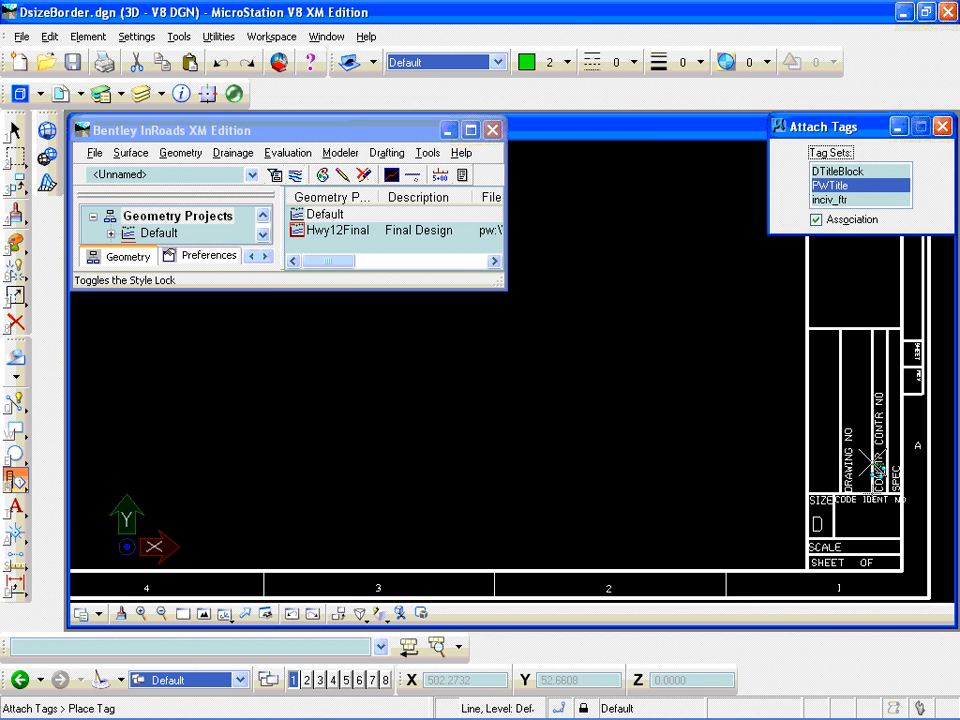
scroll(855, 458, "up", 3)
scroll(850, 313, "down", 2)
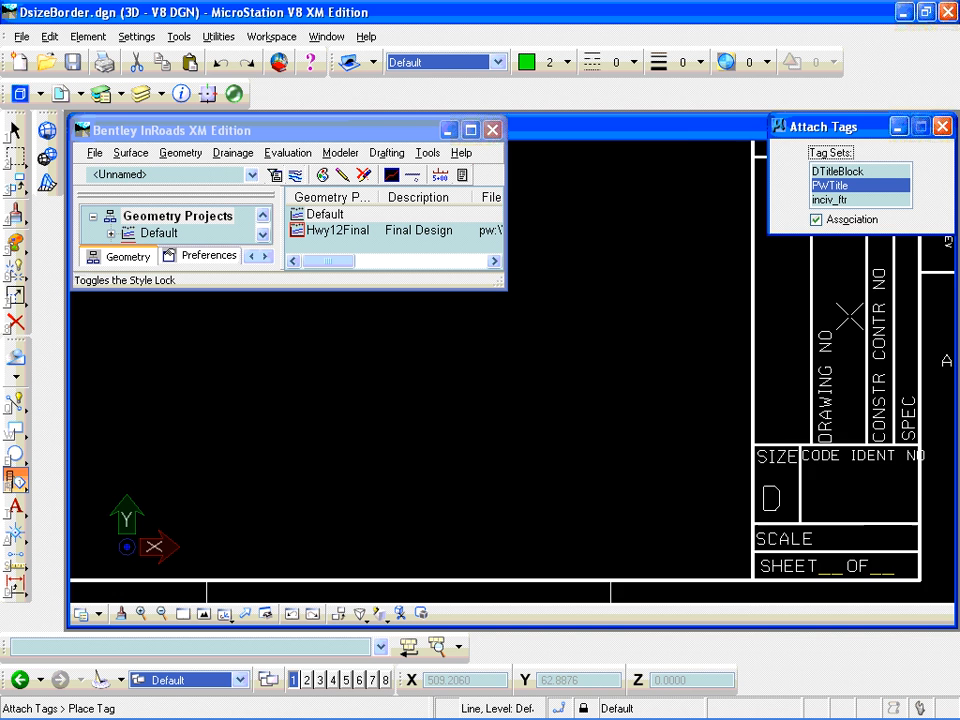
scroll(850, 313, "down", 2)
scroll(873, 280, "up", 2)
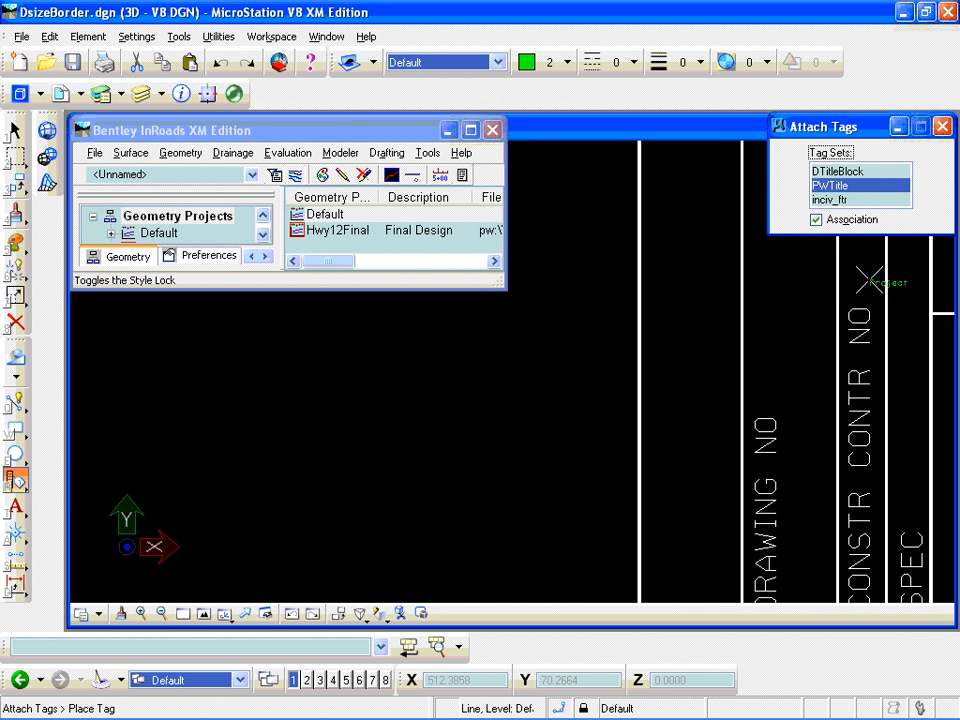
scroll(873, 280, "up", 2)
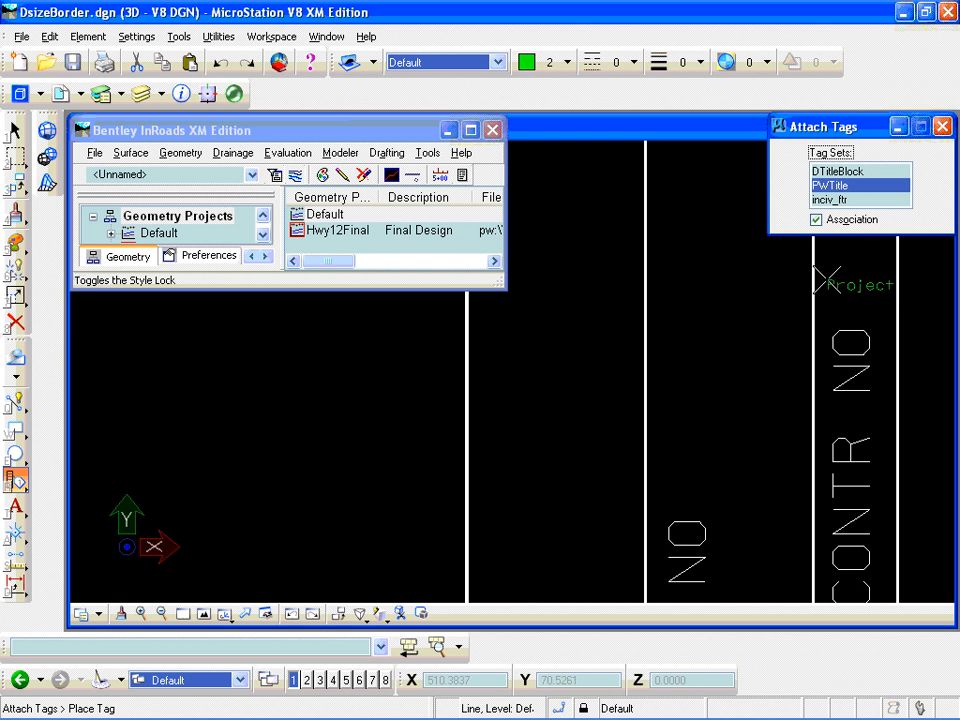
left_click(815, 427)
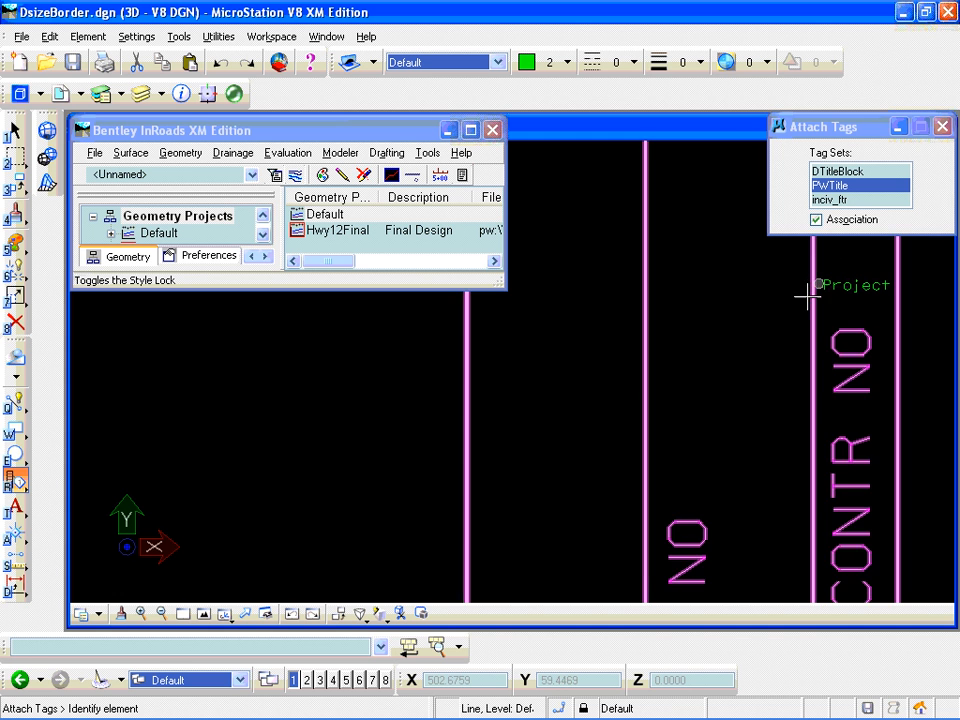
- Examine the placed Project tag in the title block and its location relative to the border and the origin point
scroll(812, 296, "down", 5)
scroll(808, 290, "down", 3)
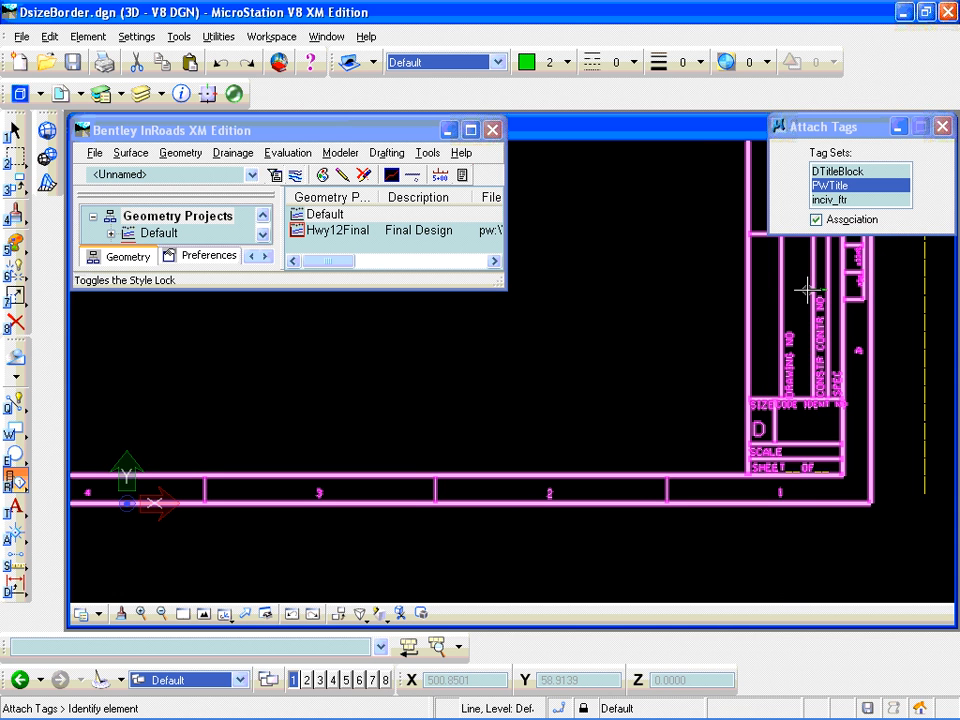
scroll(815, 289, "up", 5)
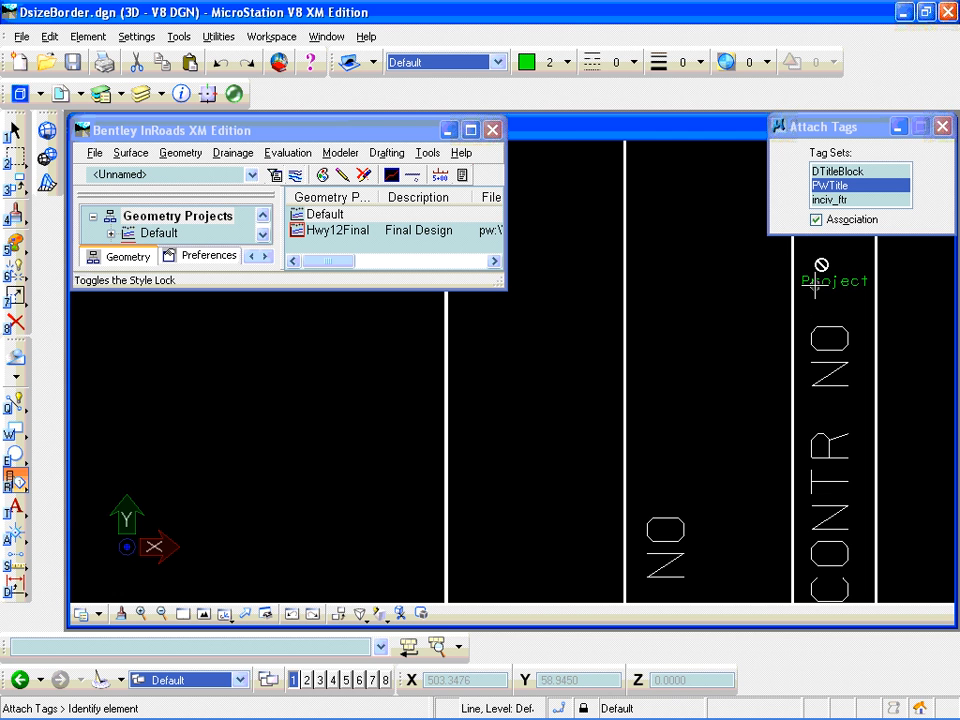
scroll(815, 285, "down", 6)
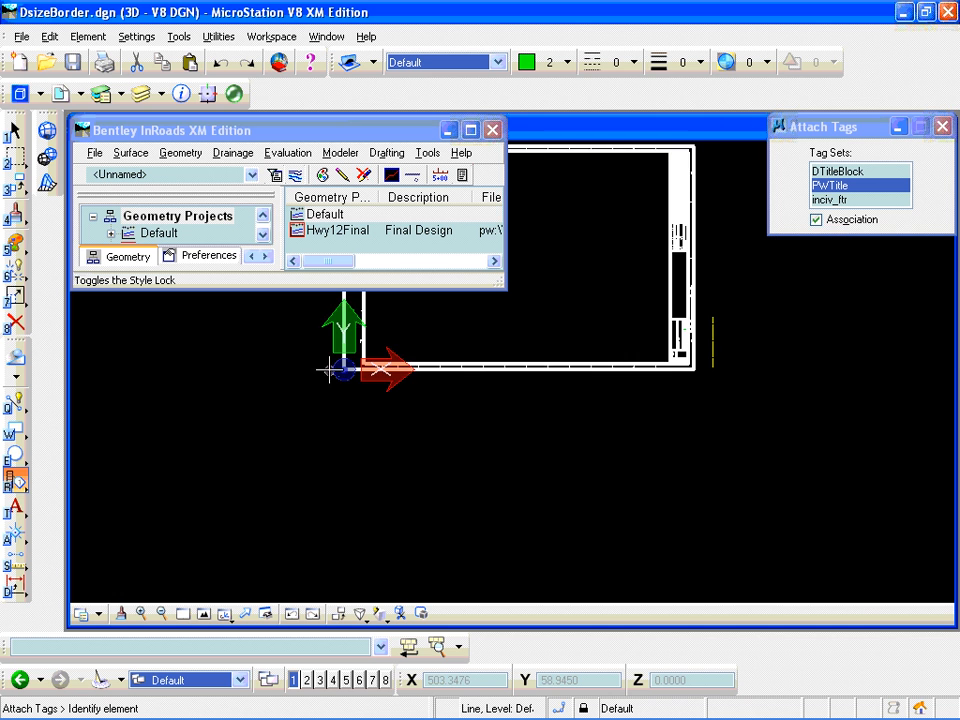
scroll(294, 373, "up", 5)
scroll(340, 378, "down", 2)
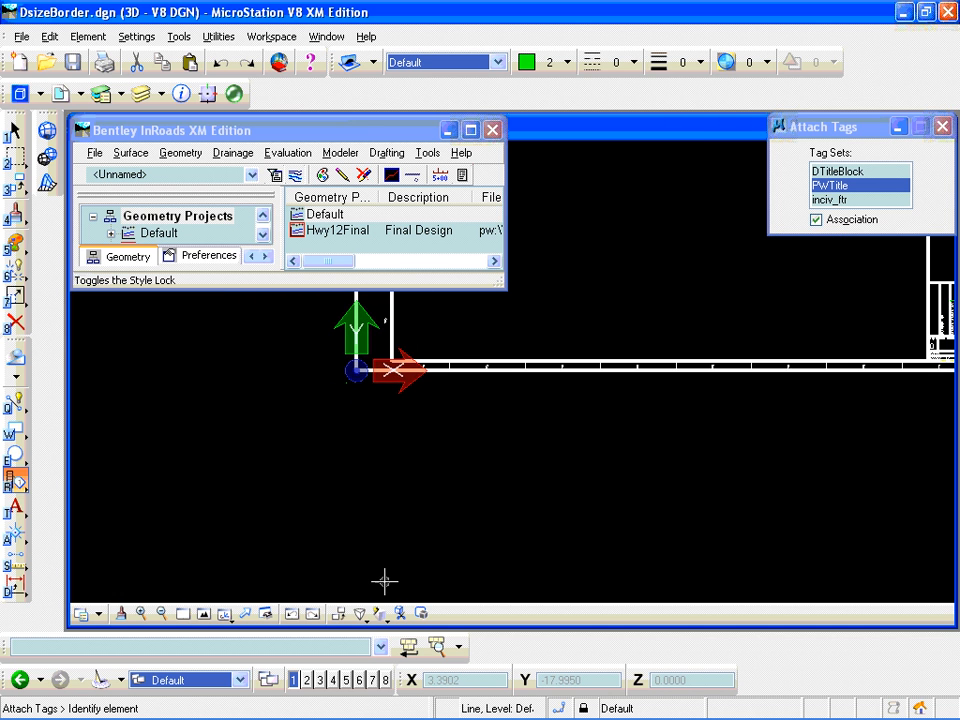
scroll(294, 431, "down", 1)
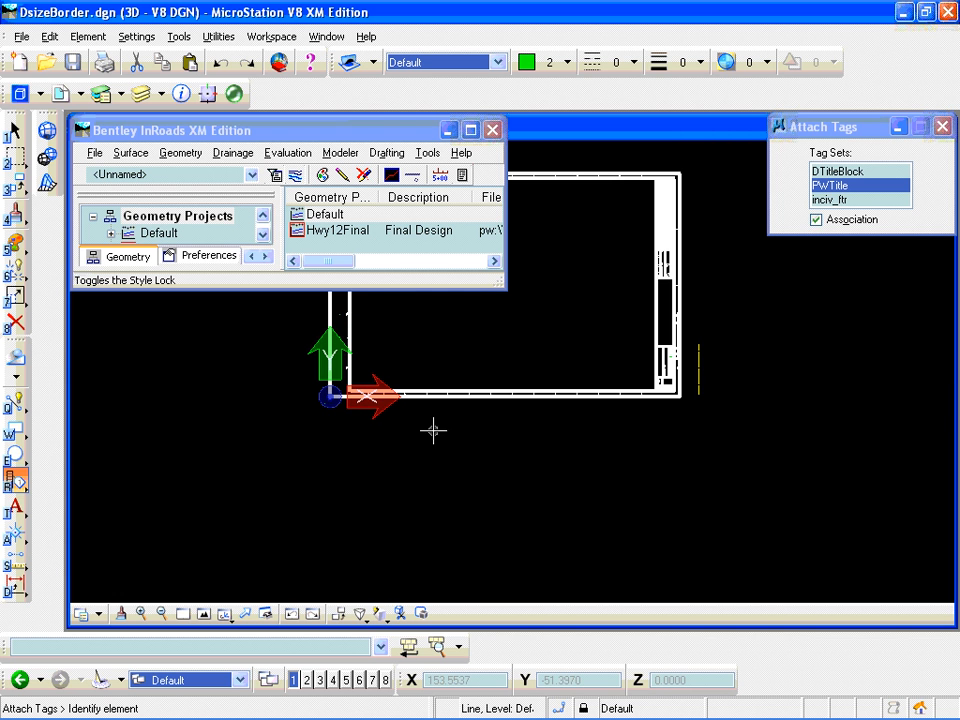
scroll(675, 322, "up", 2)
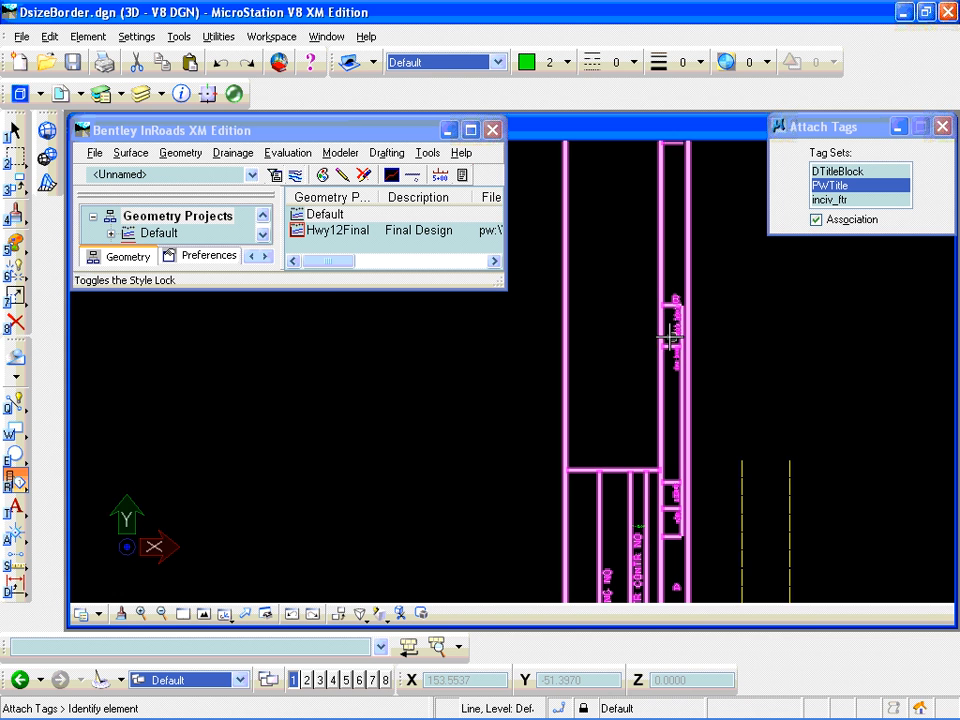
scroll(673, 325, "down", 2)
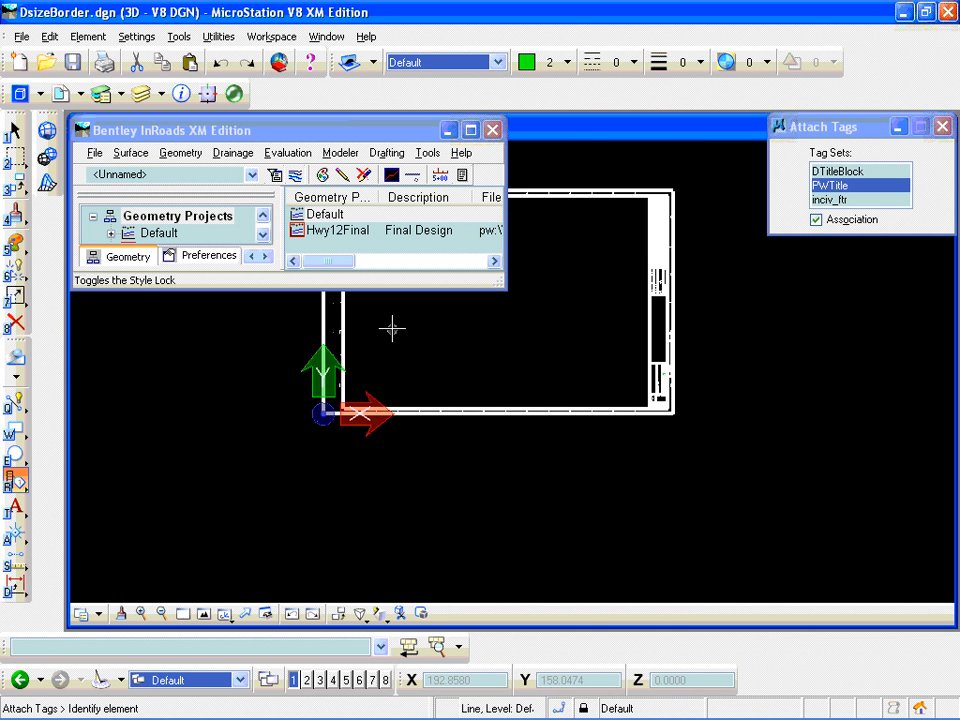
- Turn on the Graphic Group lock
left_click(15, 322)
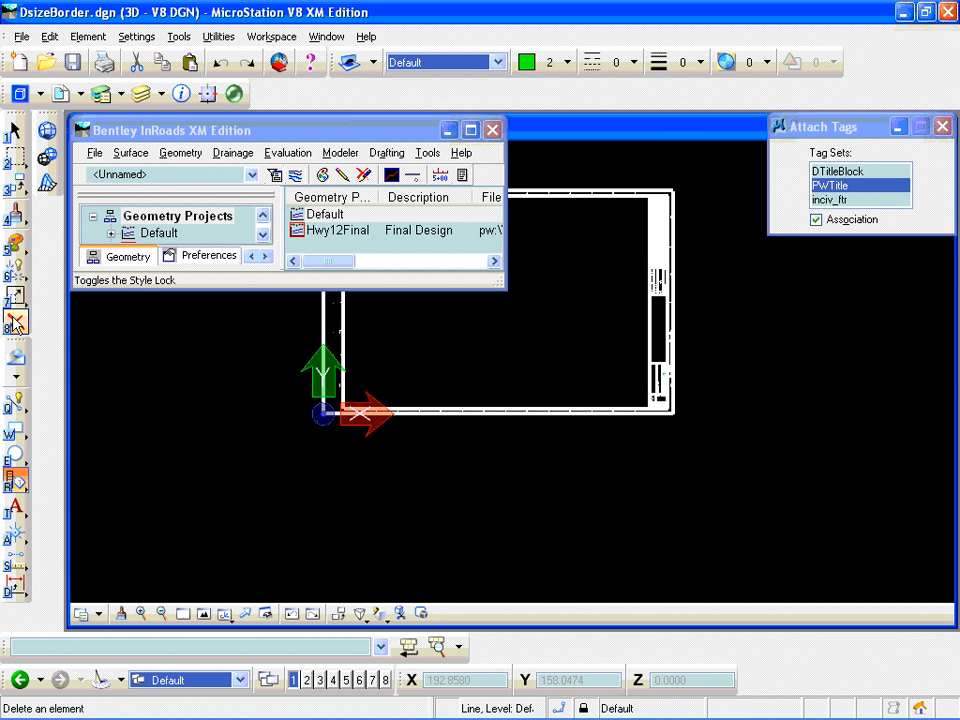
left_click(585, 709)
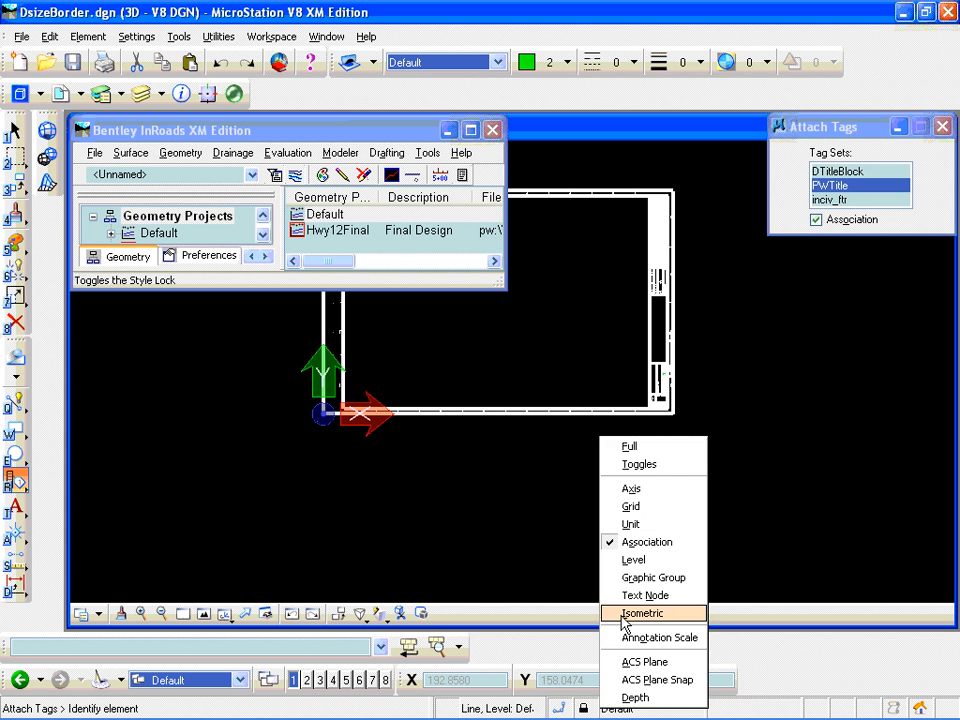
left_click(643, 574)
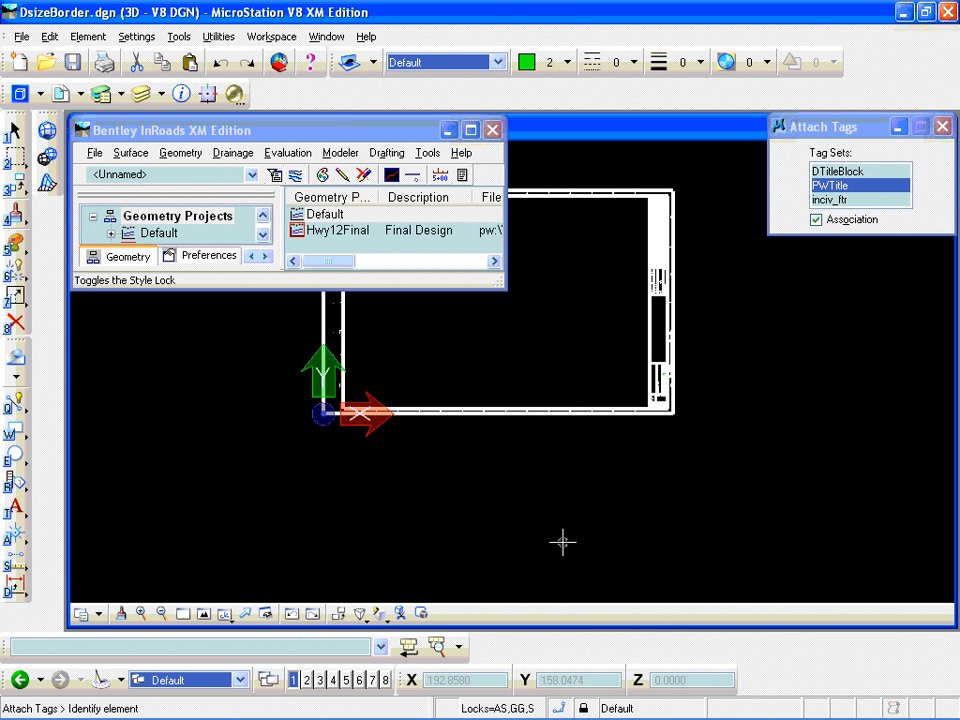
- Delete the border and title block graphics, keeping only the origin point and the Project tag
left_click(15, 322)
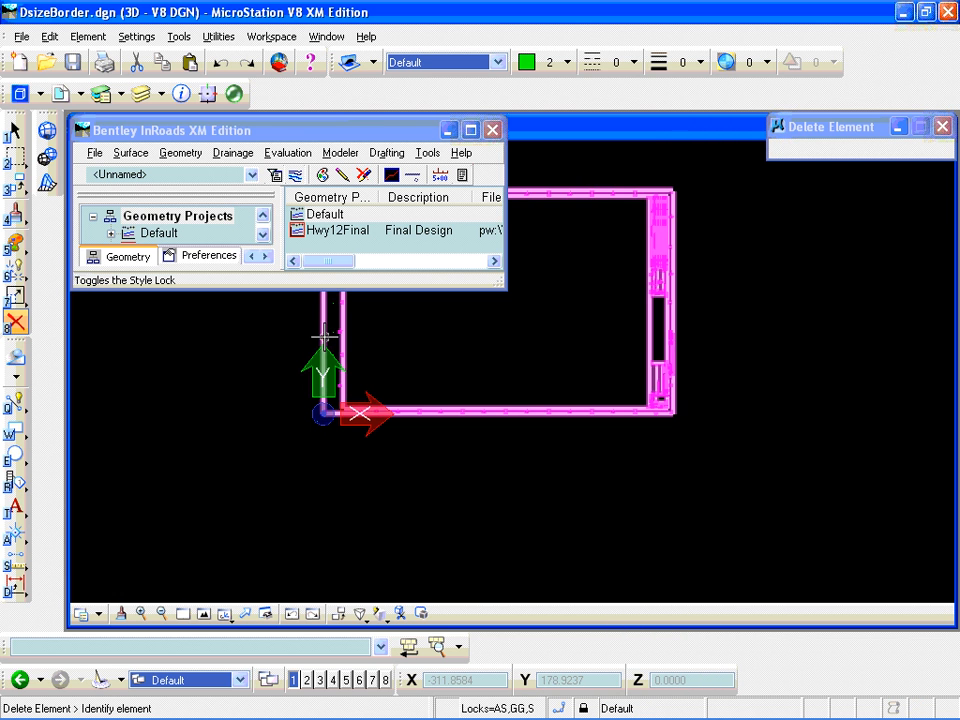
left_click(322, 340)
left_click(330, 332)
left_click(336, 330)
left_click(336, 330)
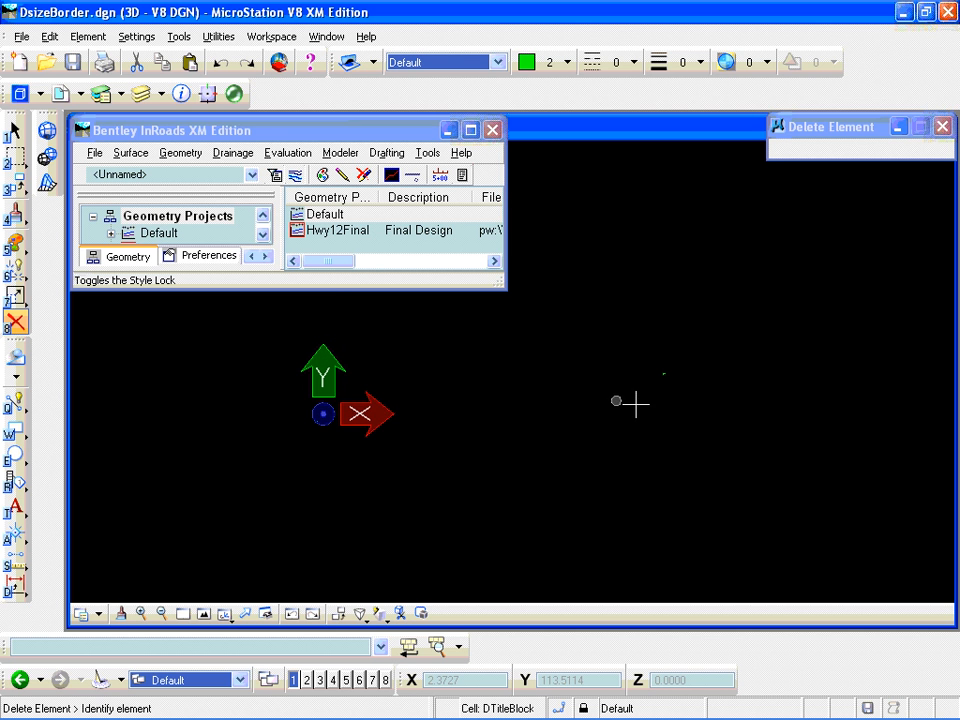
- Place a block fence in Inside mode around the origin point and the Project tag
scroll(310, 430, "down", 1)
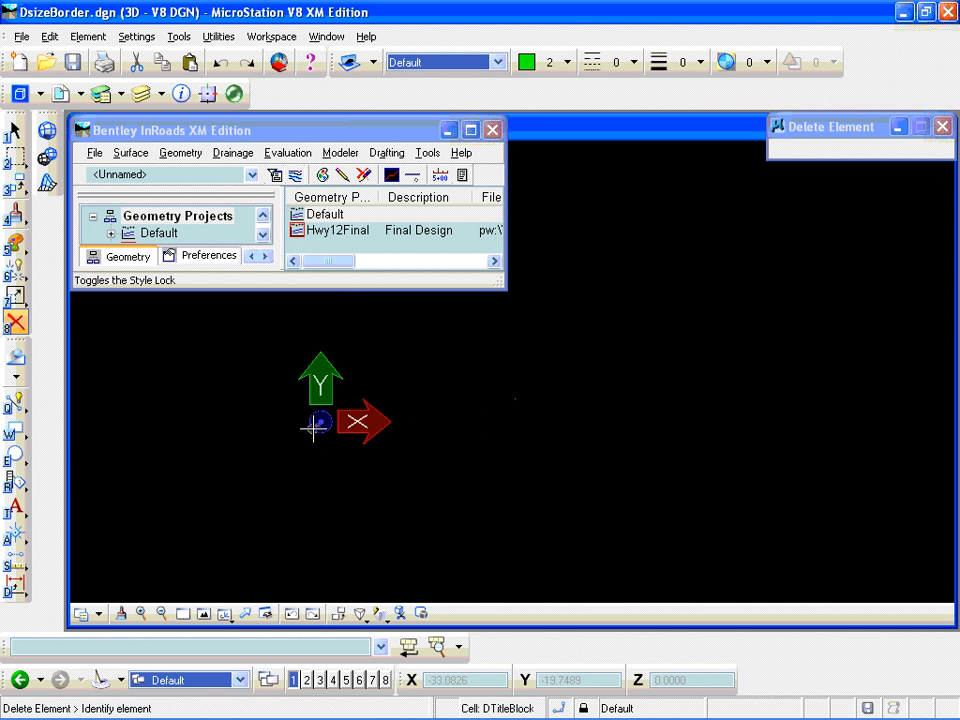
scroll(302, 424, "up", 1)
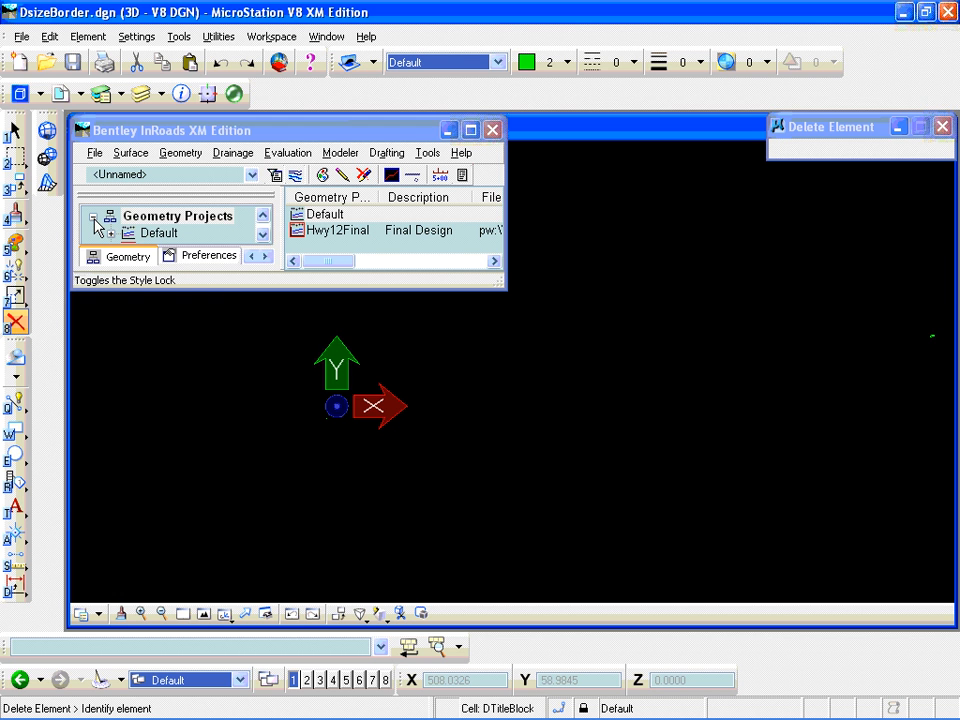
left_click(17, 162)
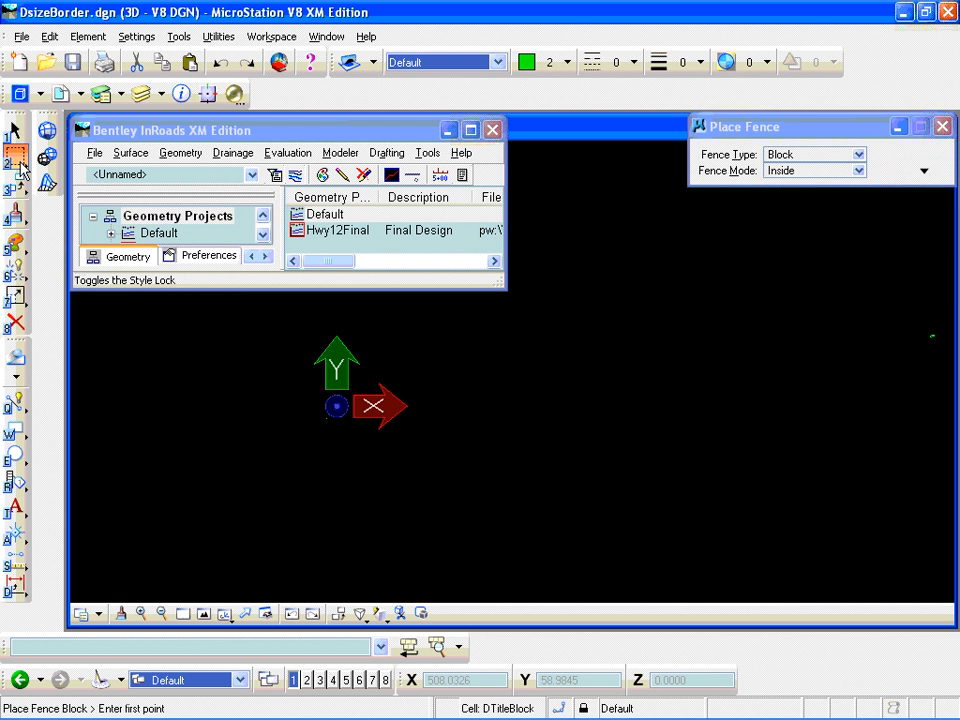
left_click(291, 306)
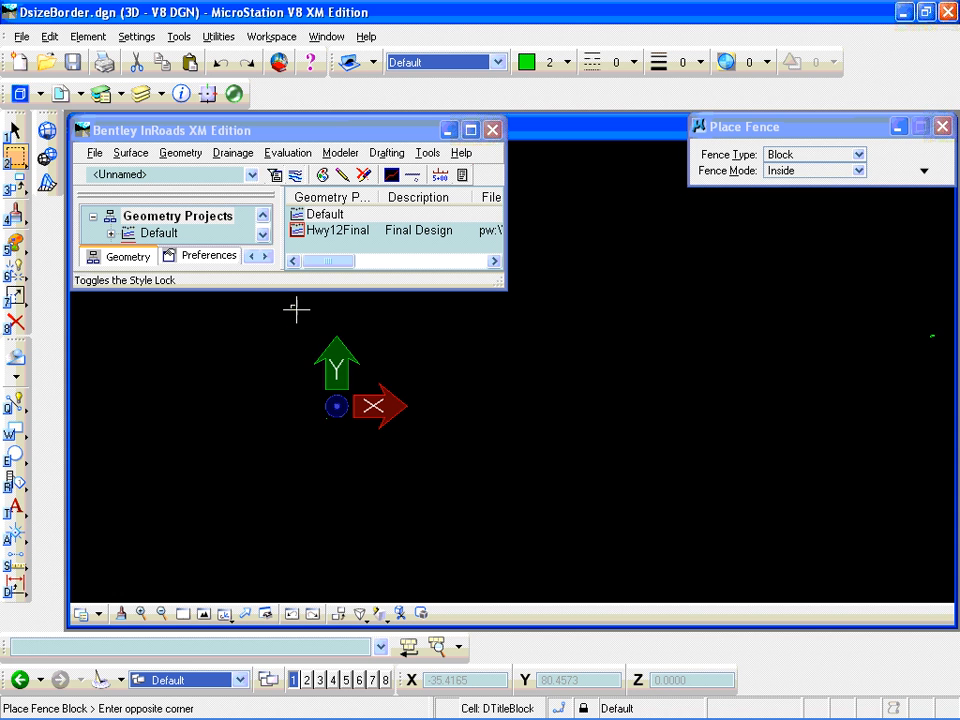
left_click(946, 461)
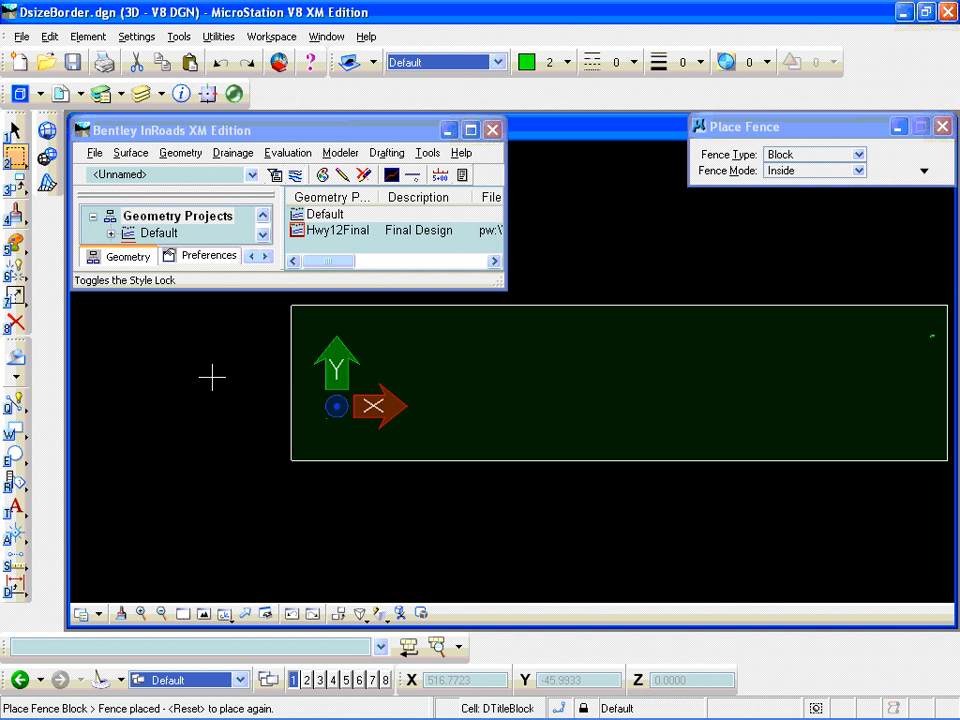
- Define the cell origin at the point near the origin and create a cell named Project with a key-in
left_click(18, 537)
left_click_drag(20, 541, 86, 390)
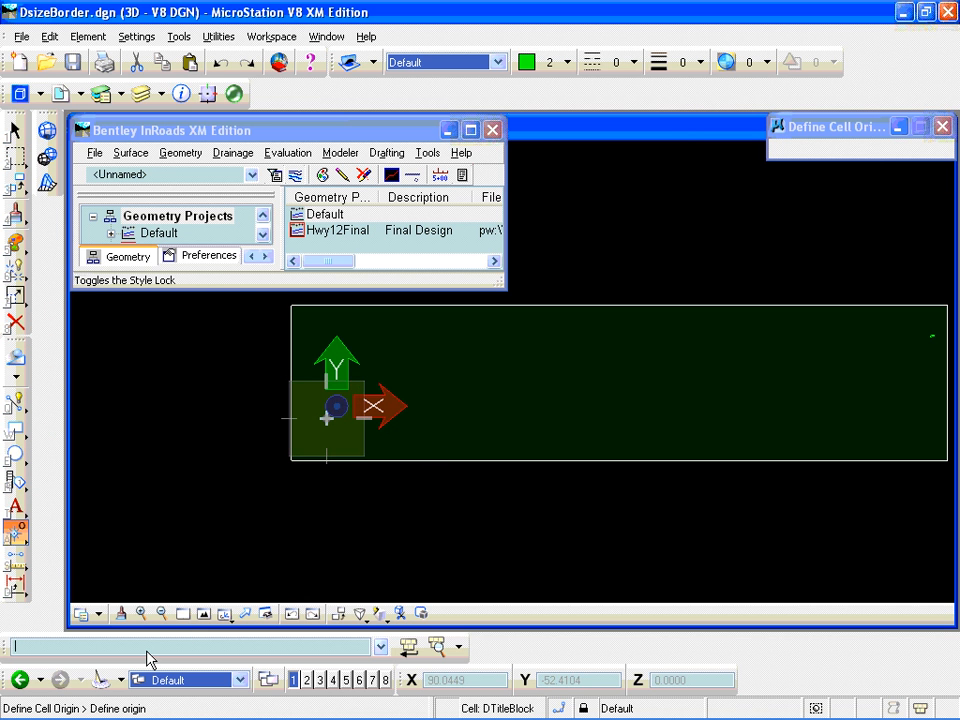
type("create cell Project")
key("Return")
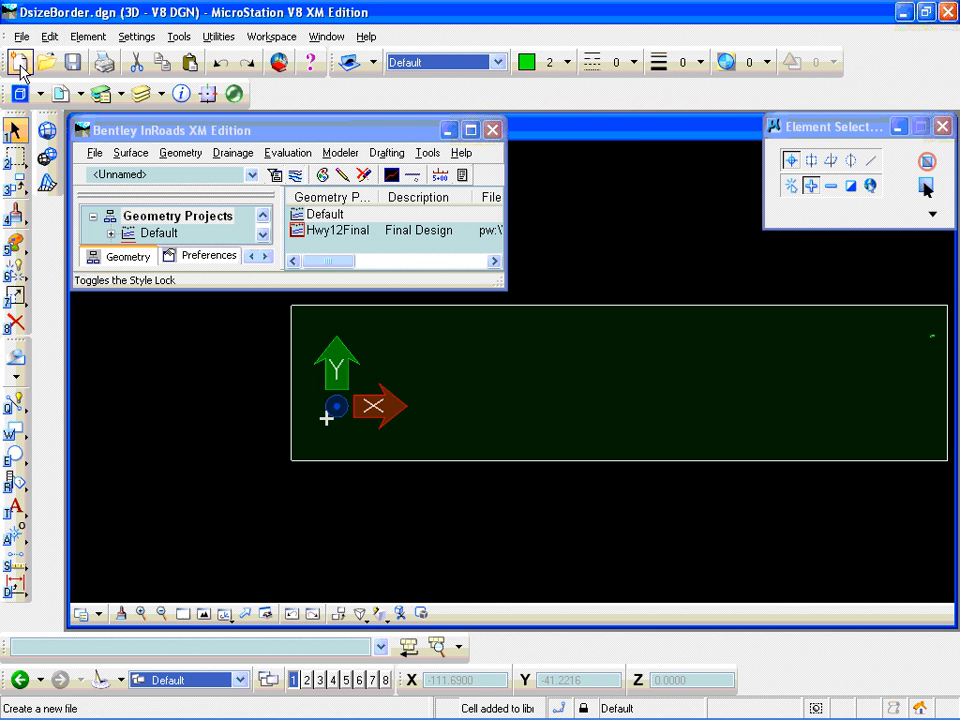
- Review the tag sets defined in the border file, including DTitleBlock and PWTitle, and close the list
left_click(131, 38)
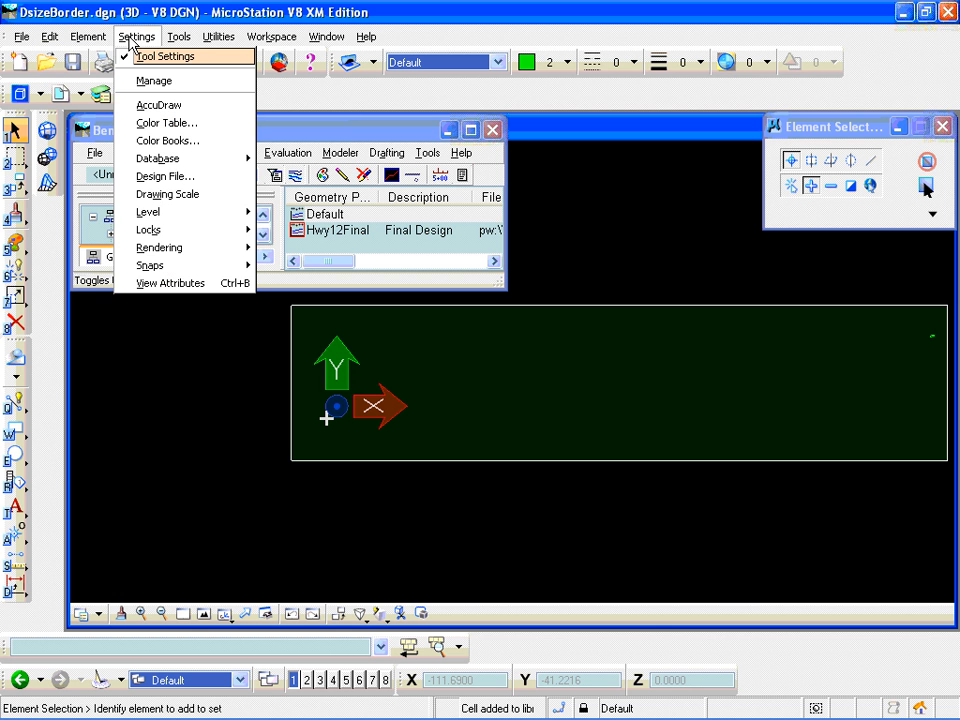
mouse_move(88, 36)
mouse_move(95, 170)
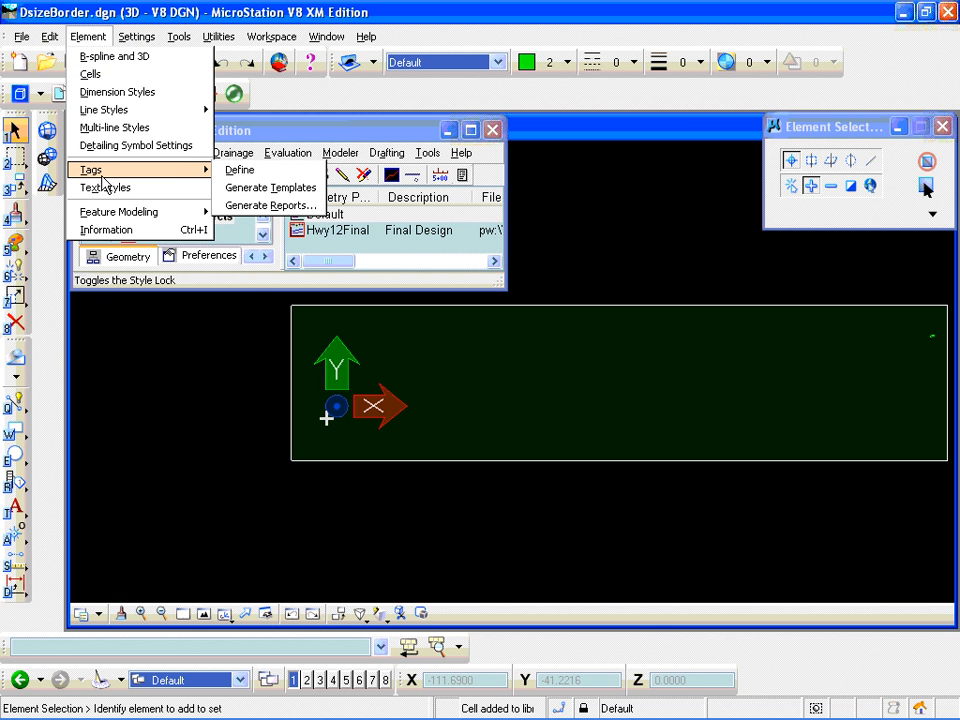
left_click(237, 171)
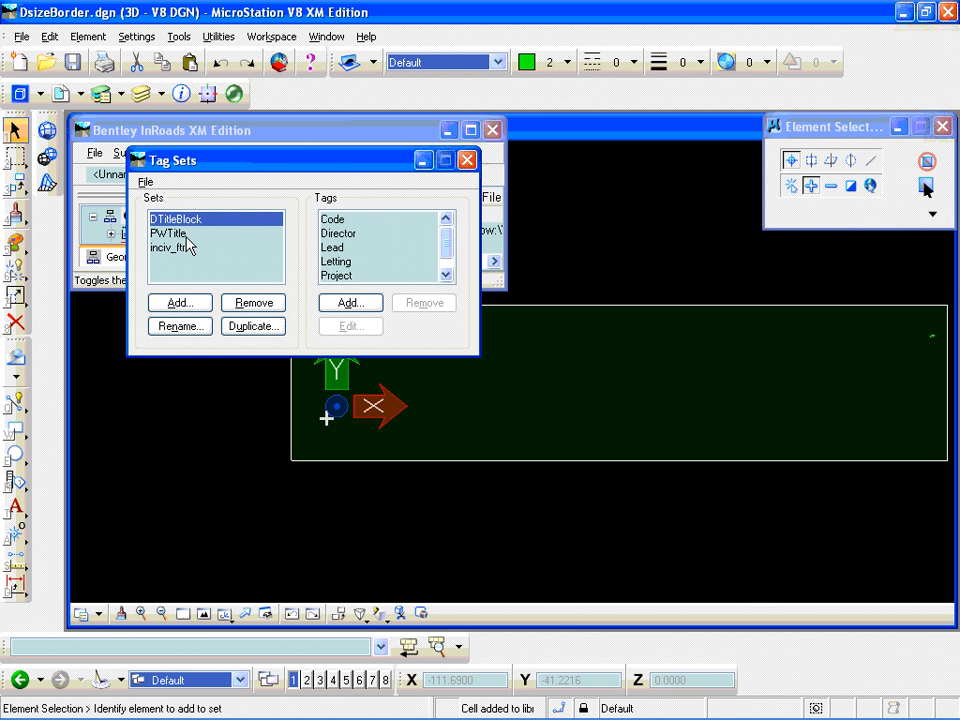
left_click(466, 160)
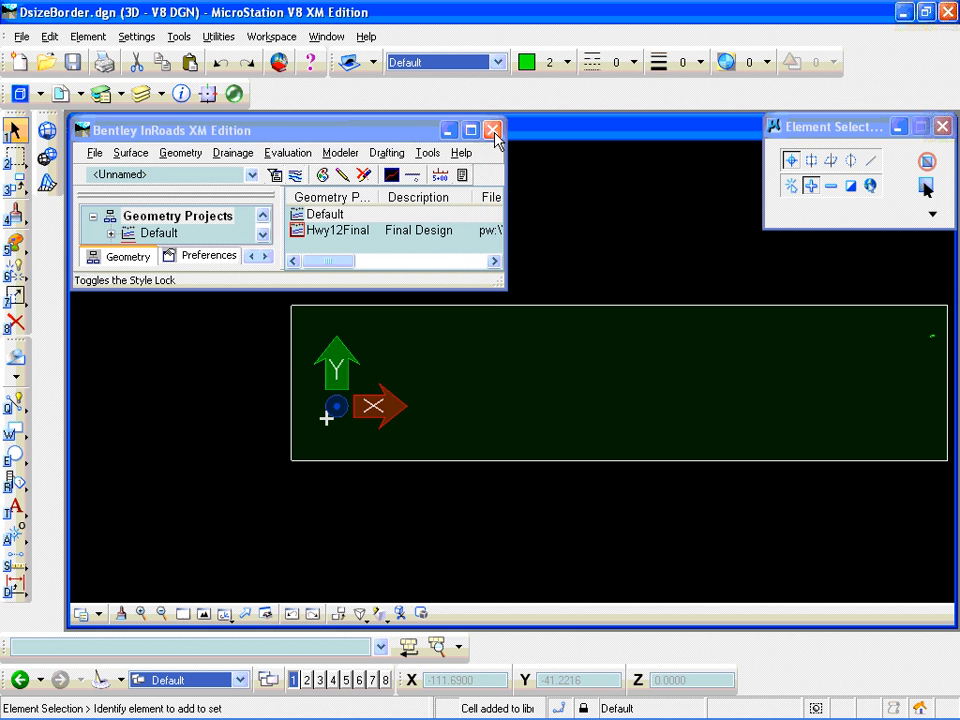
- Open survey.dgn from the Hwy12 folder, listing documents of all applications
left_click(20, 37)
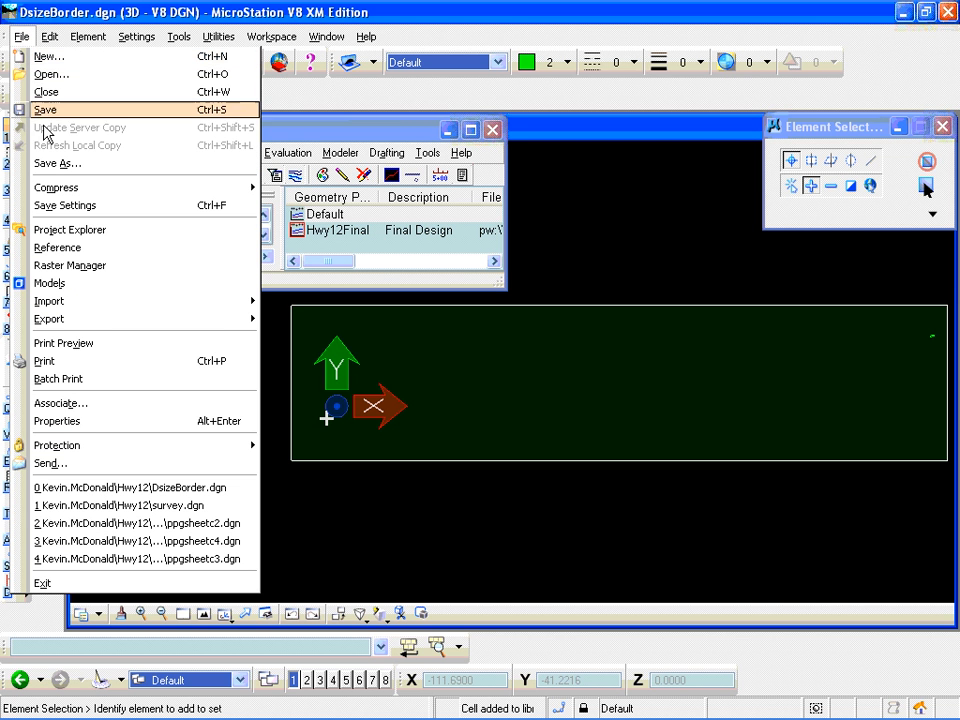
left_click(52, 75)
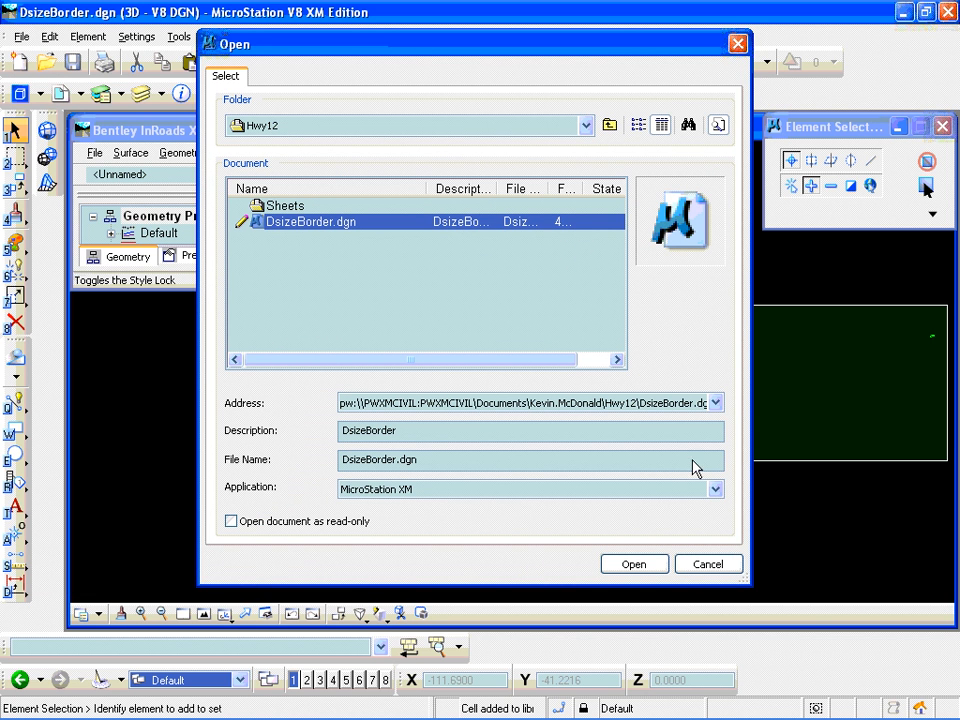
left_click(720, 497)
left_click_drag(718, 306, 696, 186)
left_click(452, 120)
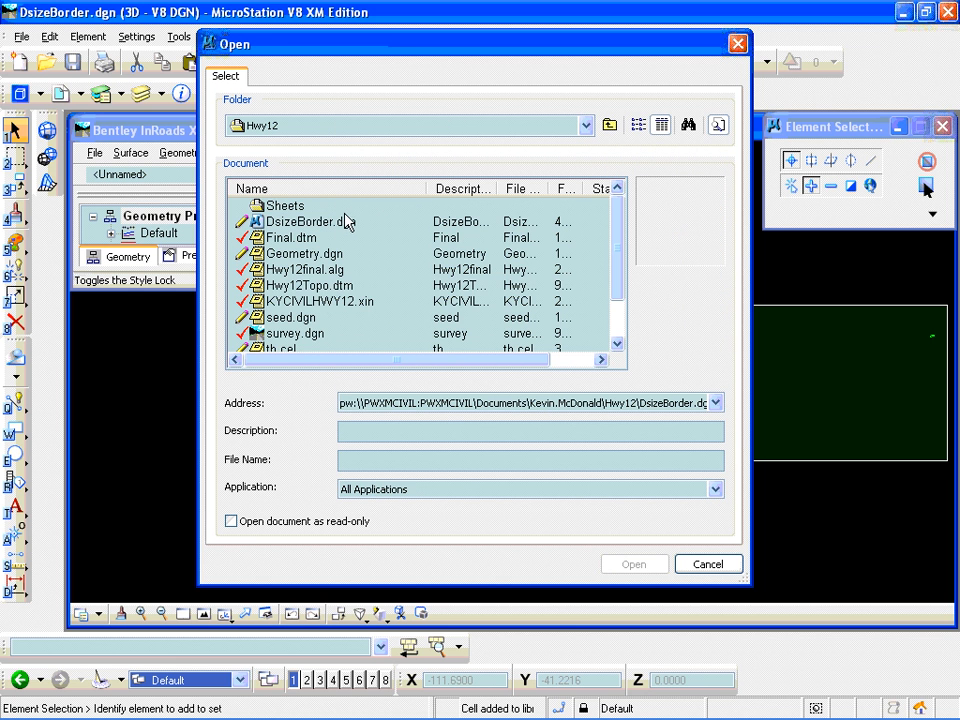
left_click(278, 334)
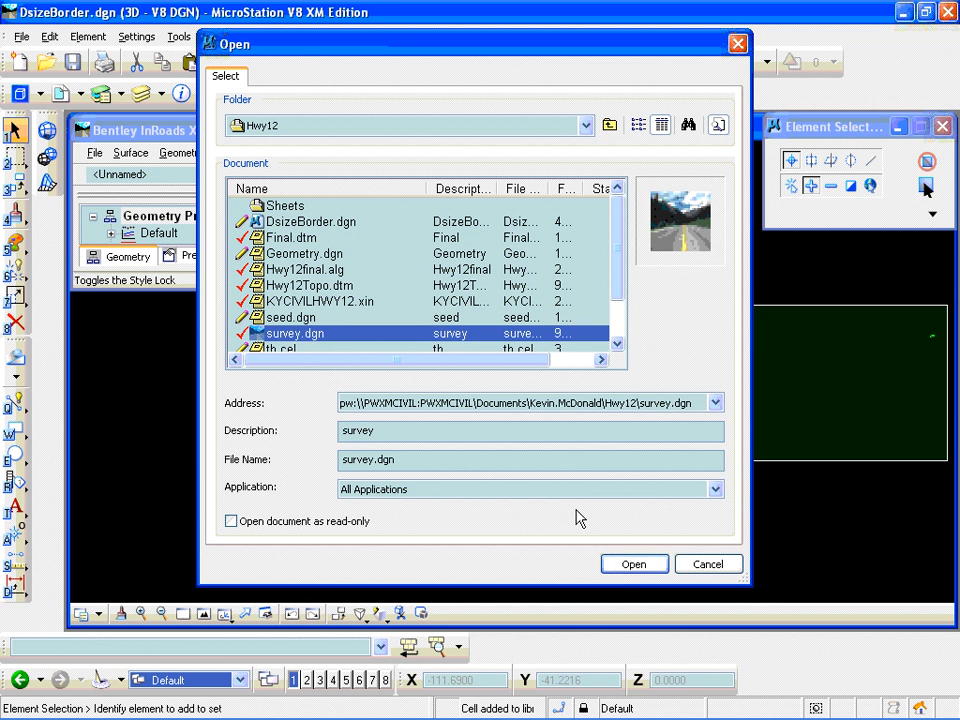
left_click(625, 565)
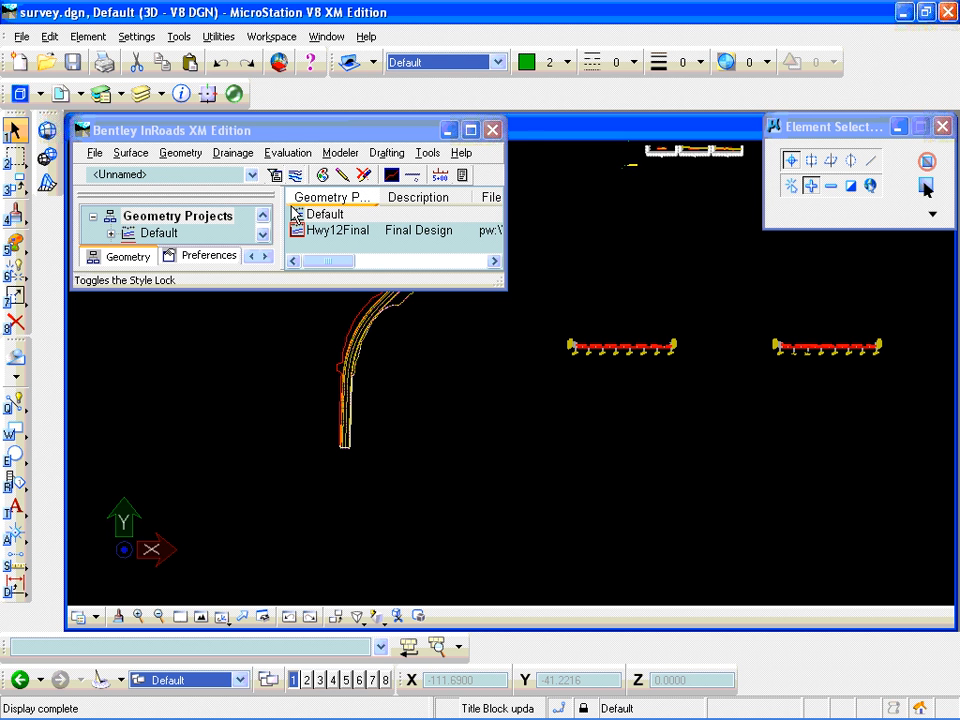
- Switch to ProjectWise Administrator and paste a copy of the Base environment into the PWXMCIVIL datasource's Environments
key("alt+Tab")
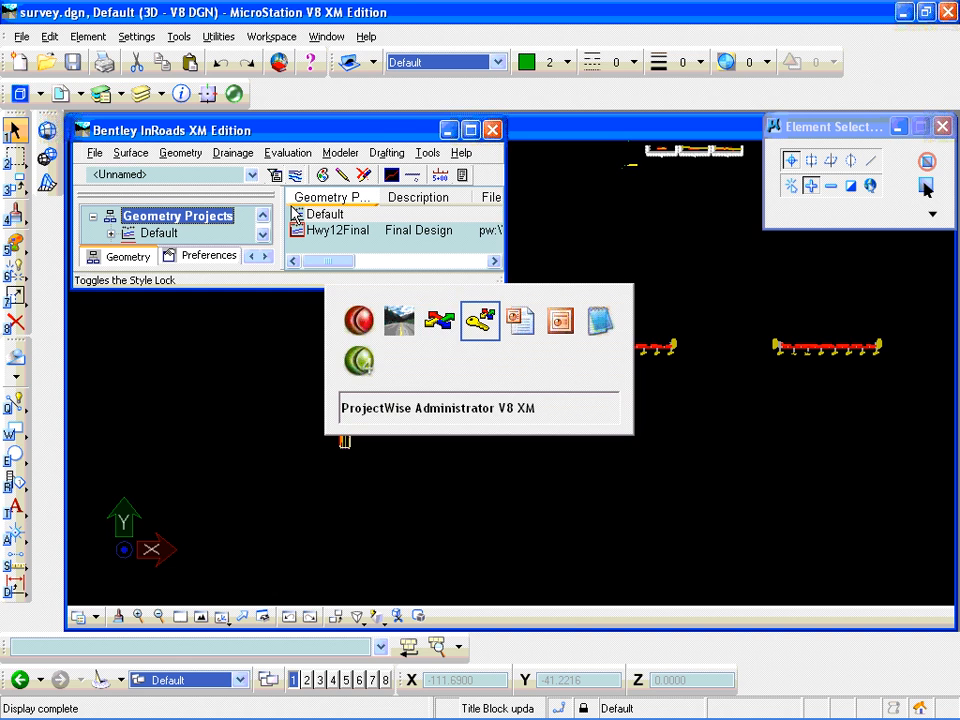
key("alt+Tab")
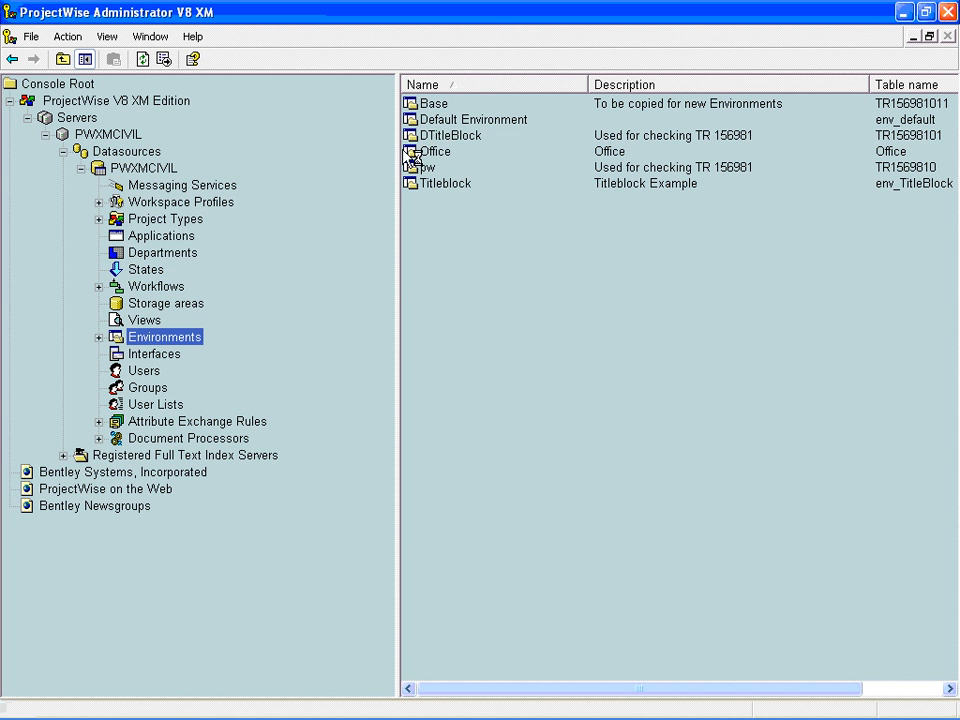
left_click(98, 337)
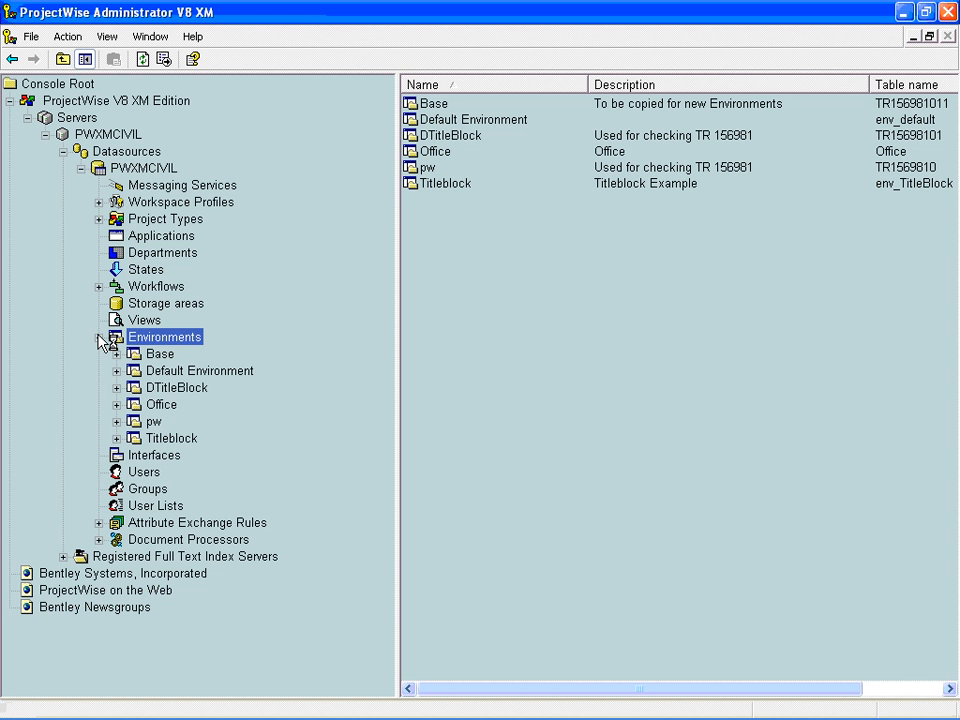
right_click(437, 113)
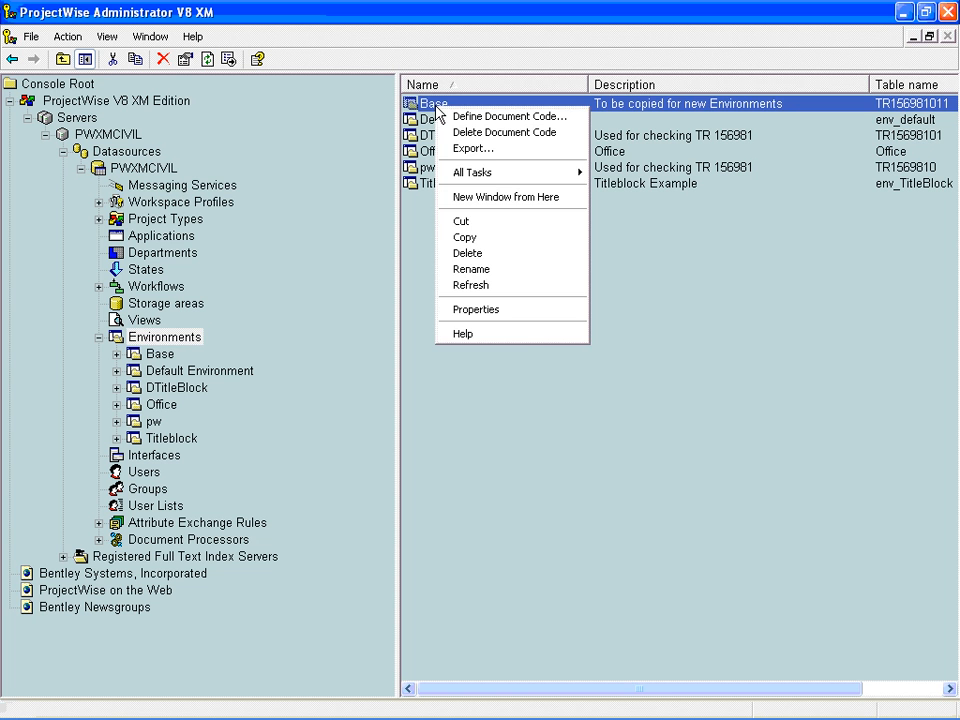
left_click(464, 238)
right_click(460, 244)
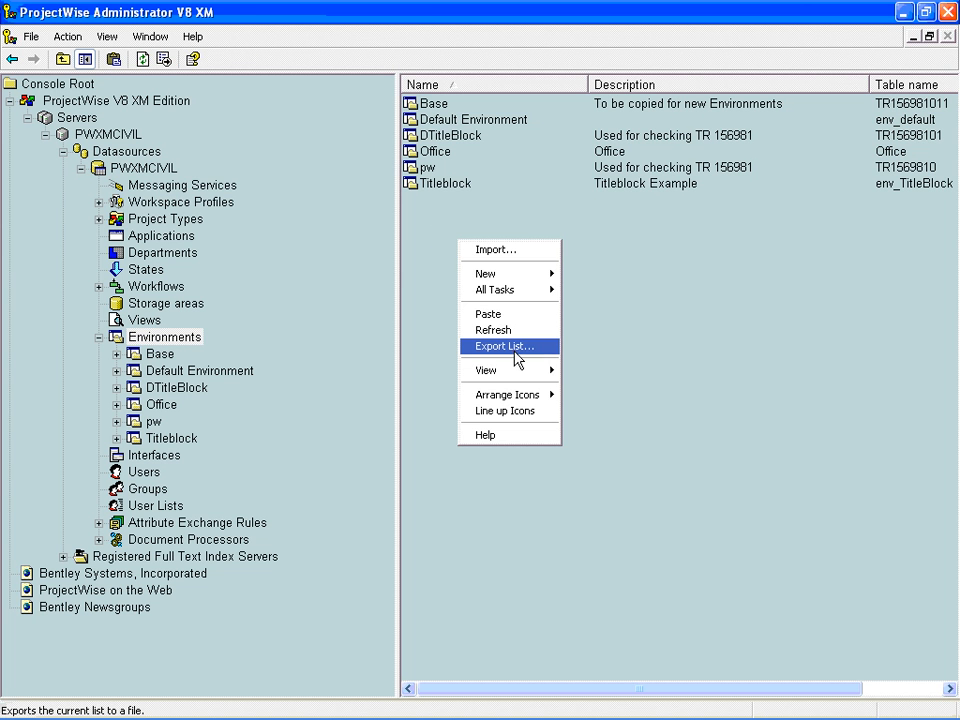
left_click(500, 314)
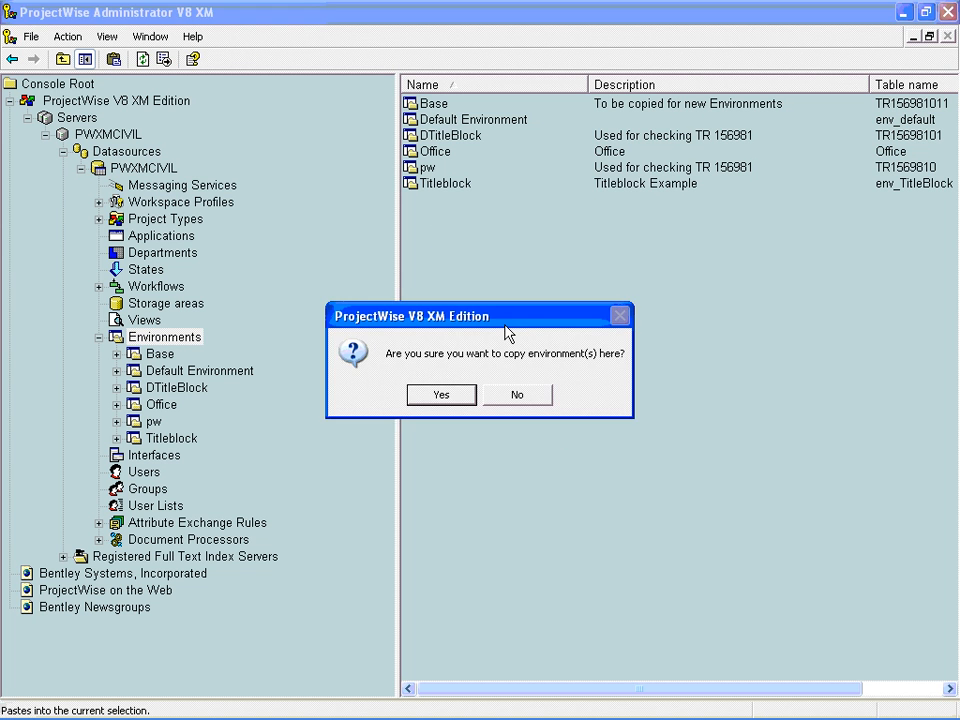
left_click(465, 396)
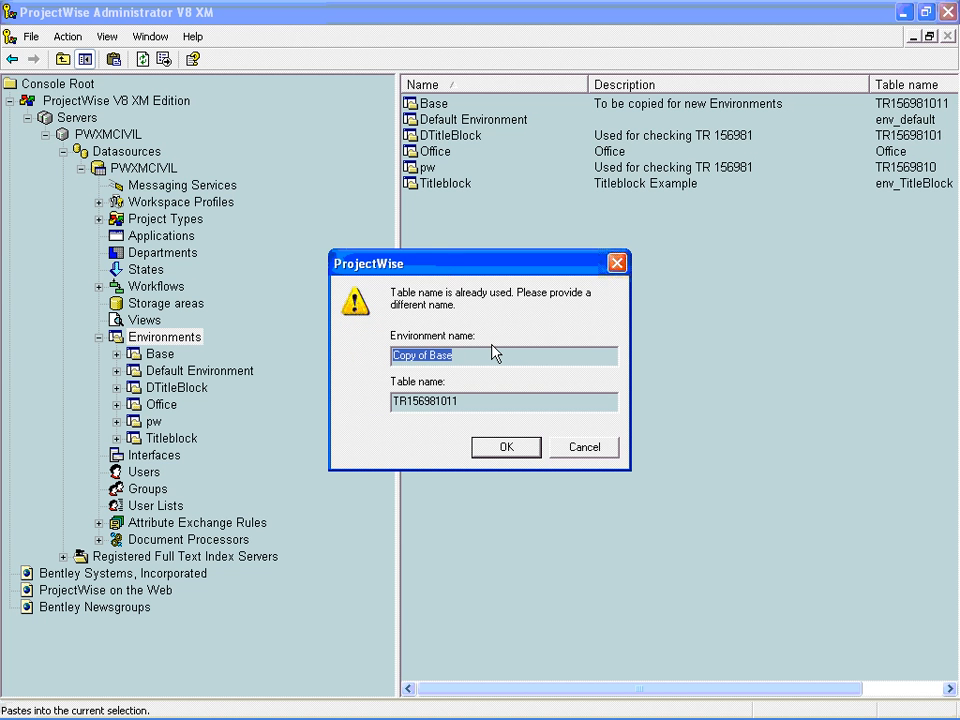
type("PW")
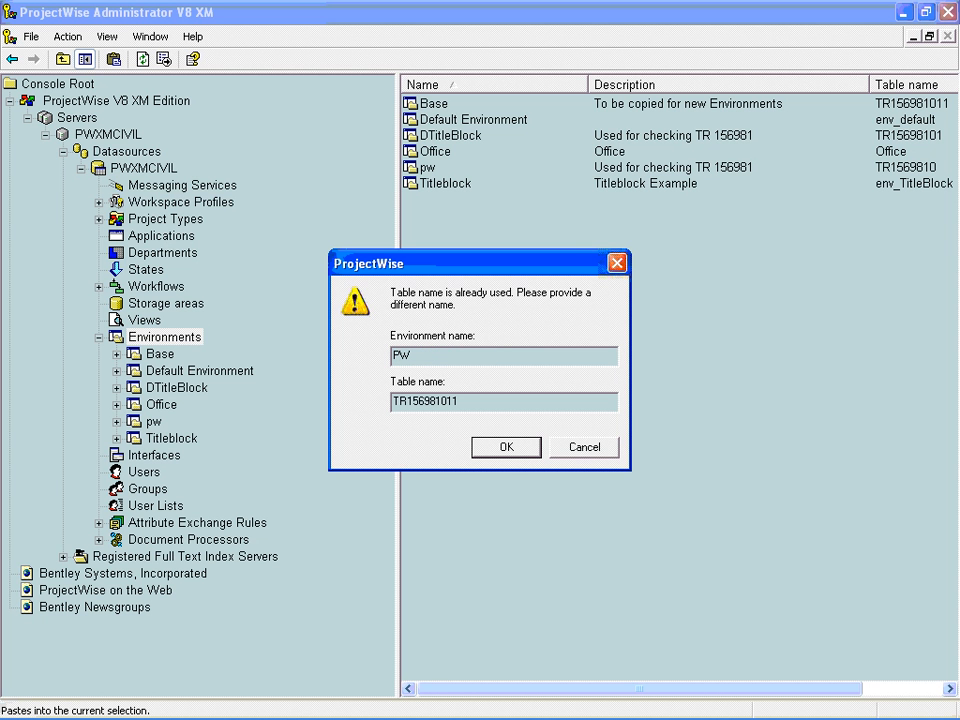
type("Title")
key("Tab")
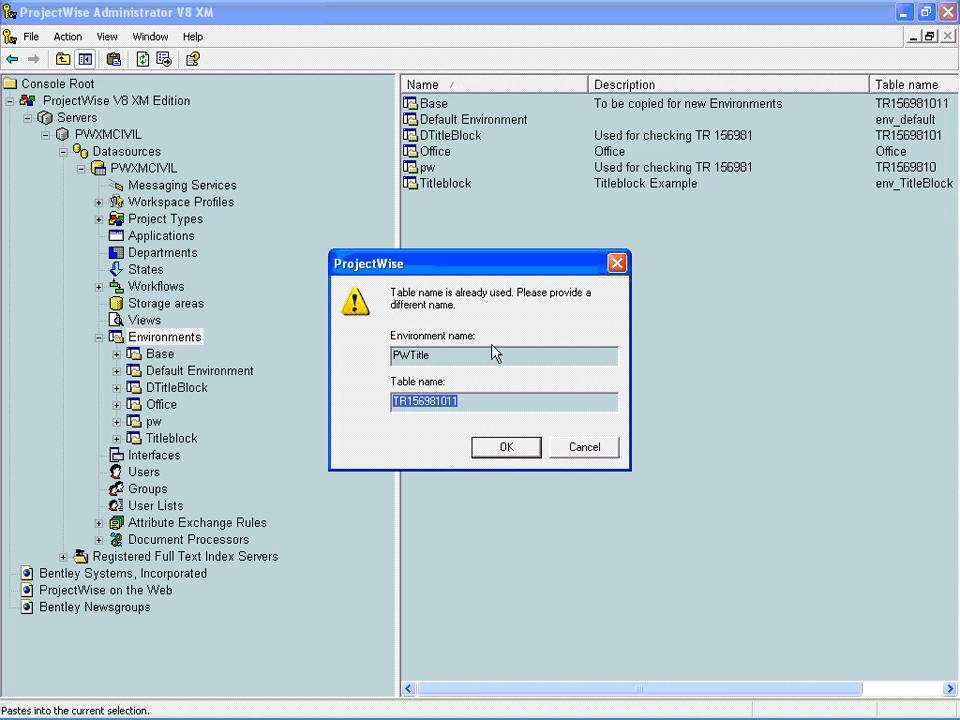
left_click(467, 400)
type("1")
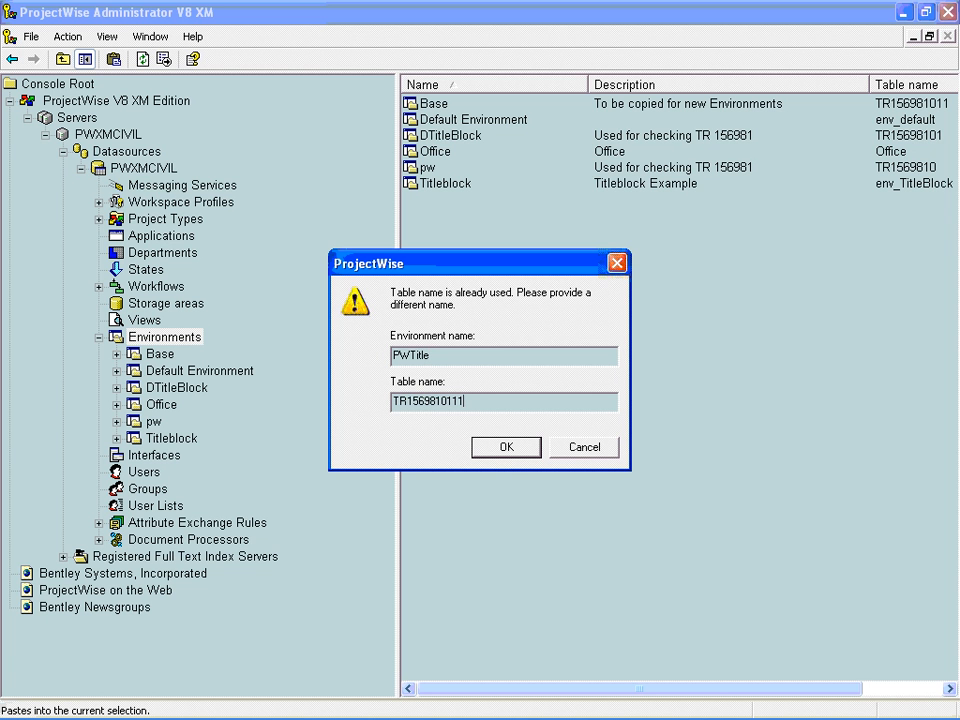
left_click(499, 448)
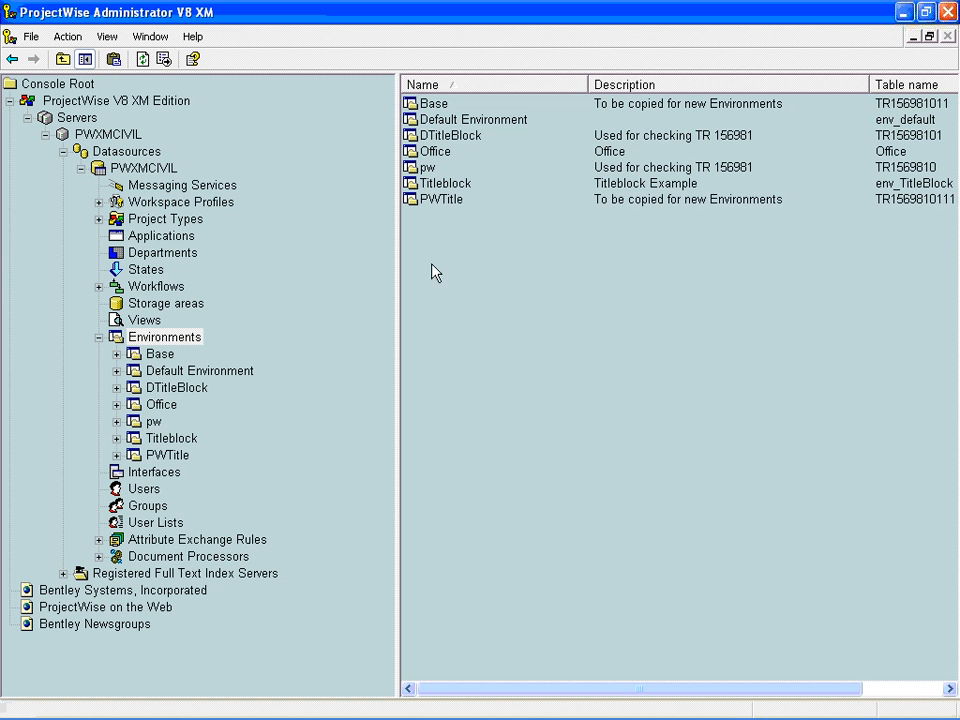
- Display the attributes of the PWTitle environment
left_click(439, 202)
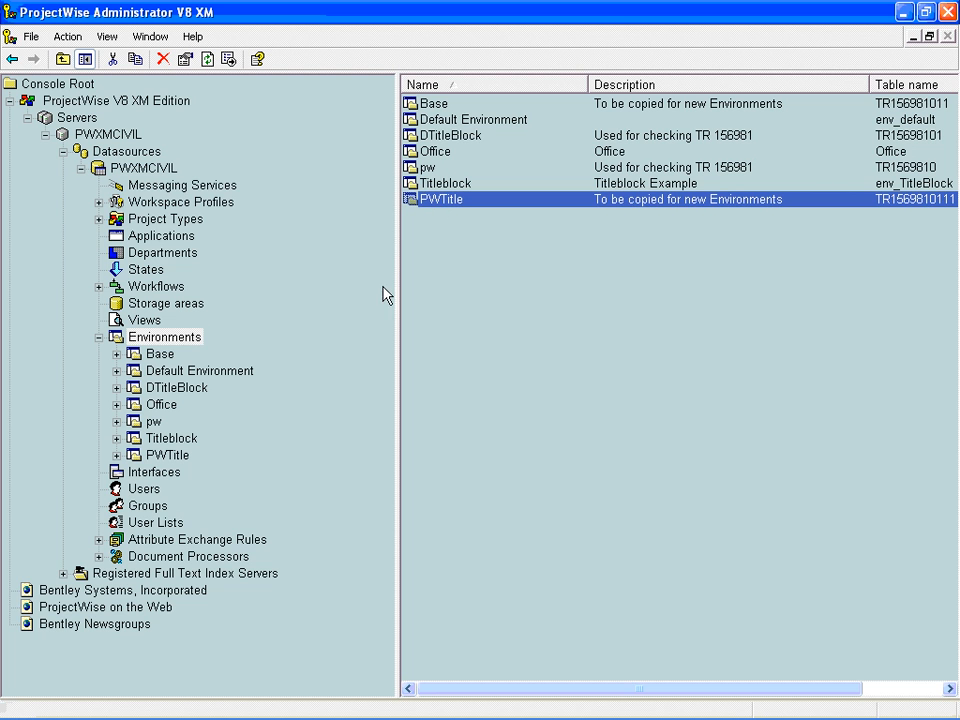
left_click(117, 456)
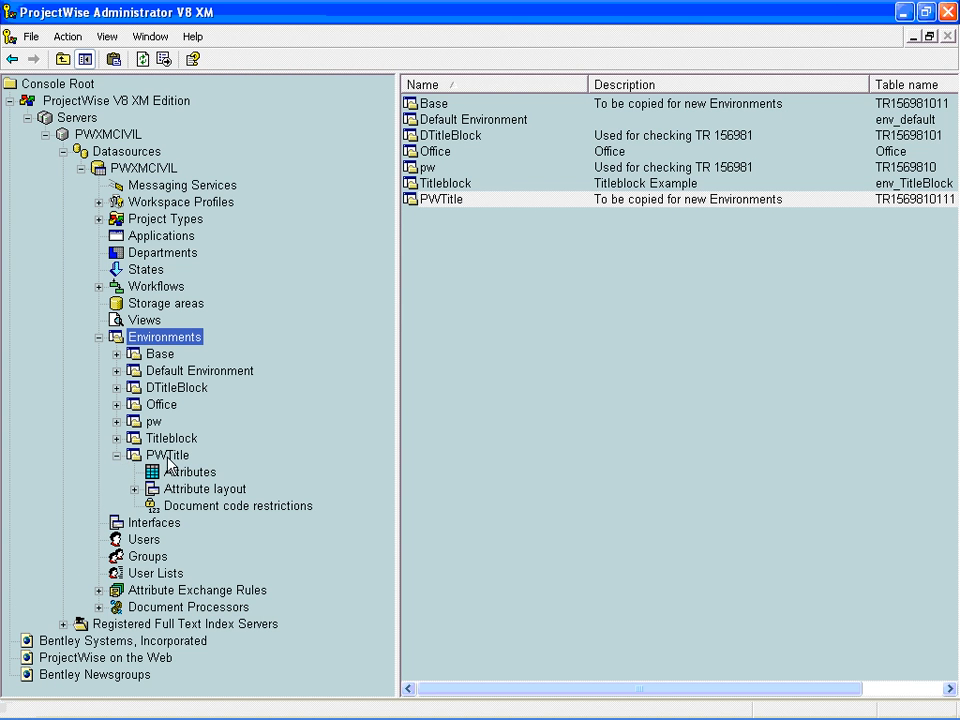
left_click(186, 471)
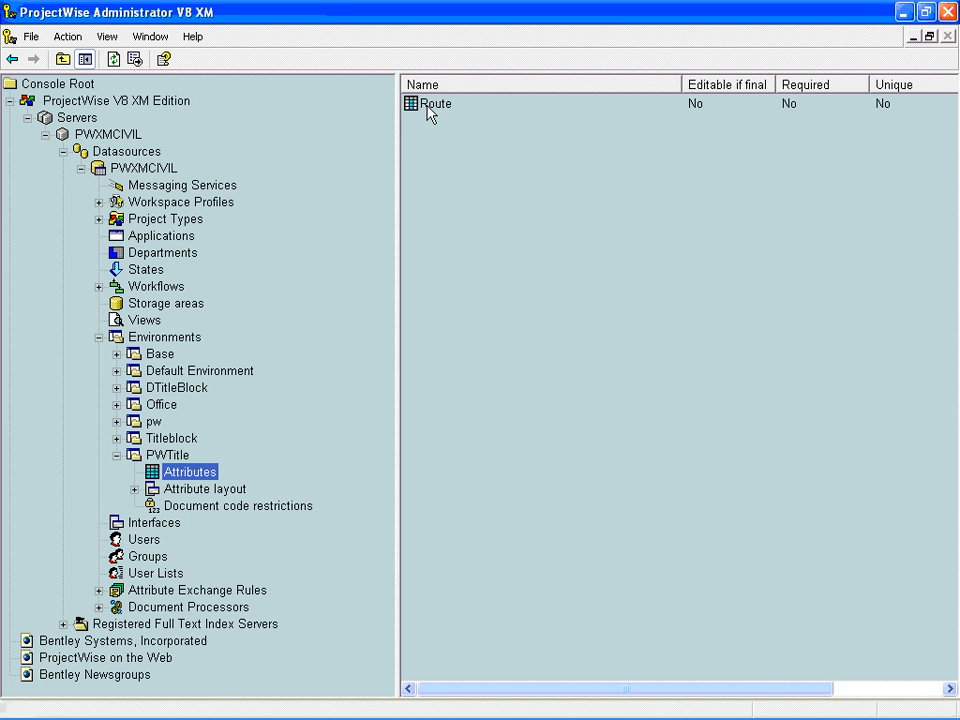
- Add a new attribute named Project to the PWTitle environment, with data type CHAR and length 32
right_click(430, 140)
mouse_move(441, 146)
left_click(555, 138)
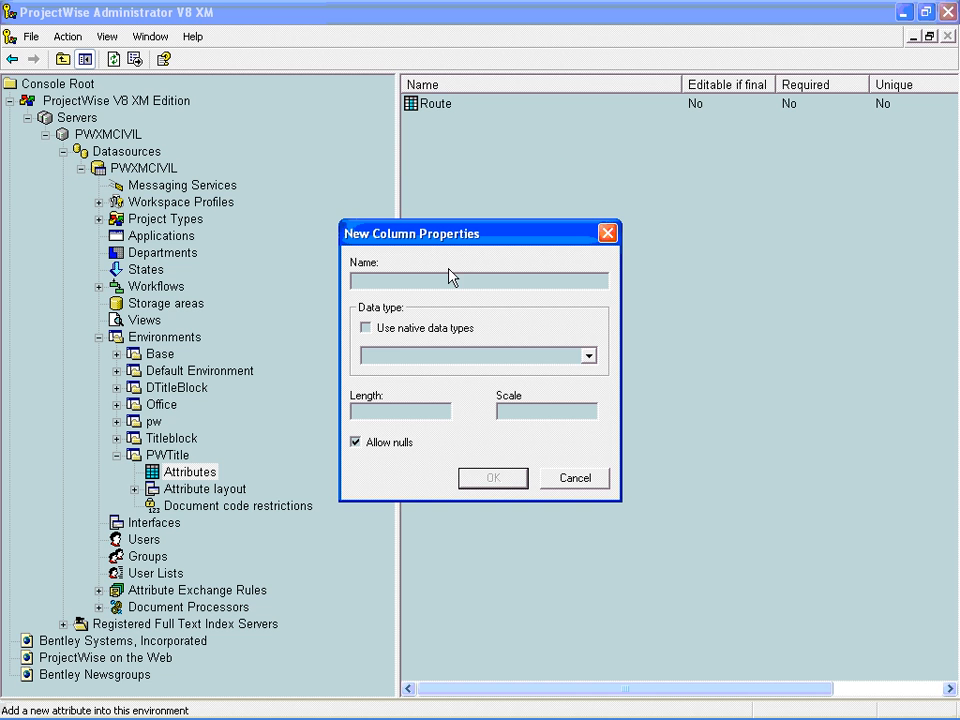
type("Project")
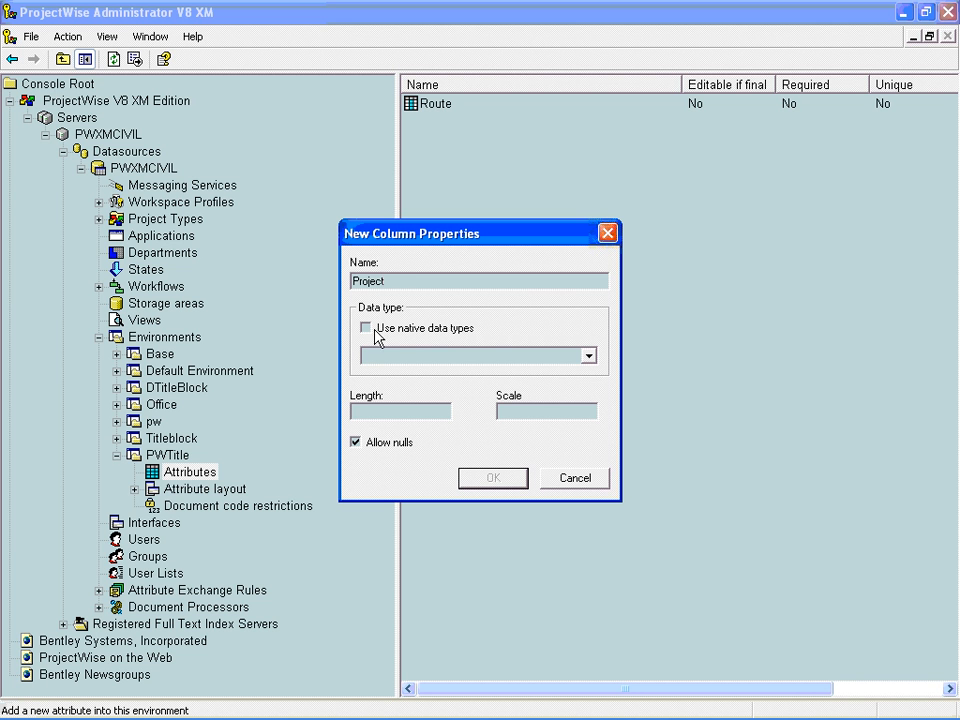
left_click(430, 356)
left_click(409, 387)
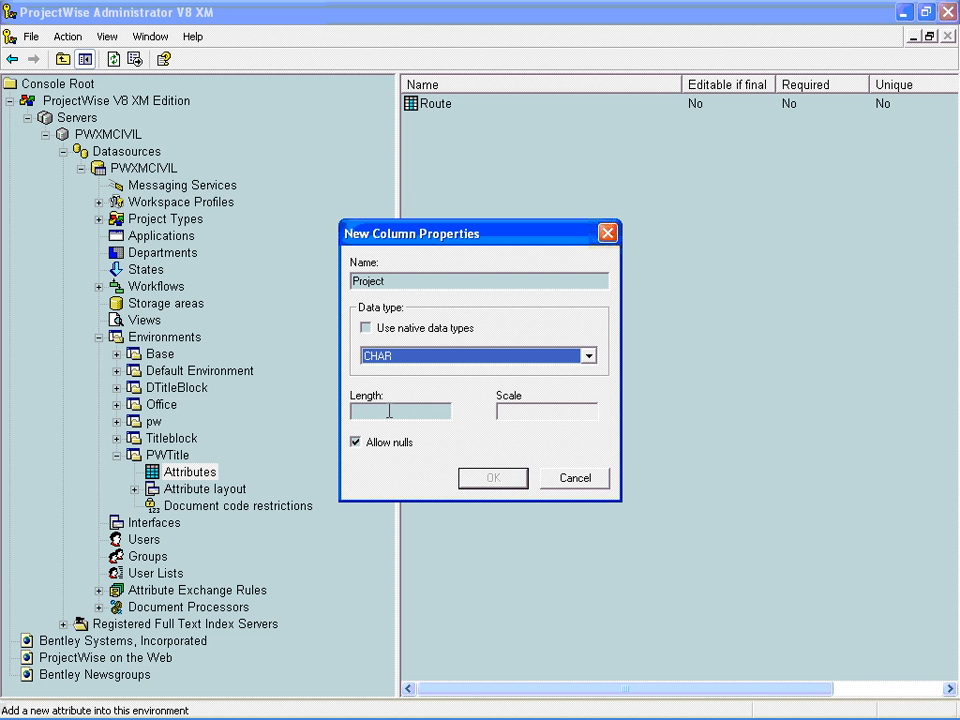
left_click(389, 411)
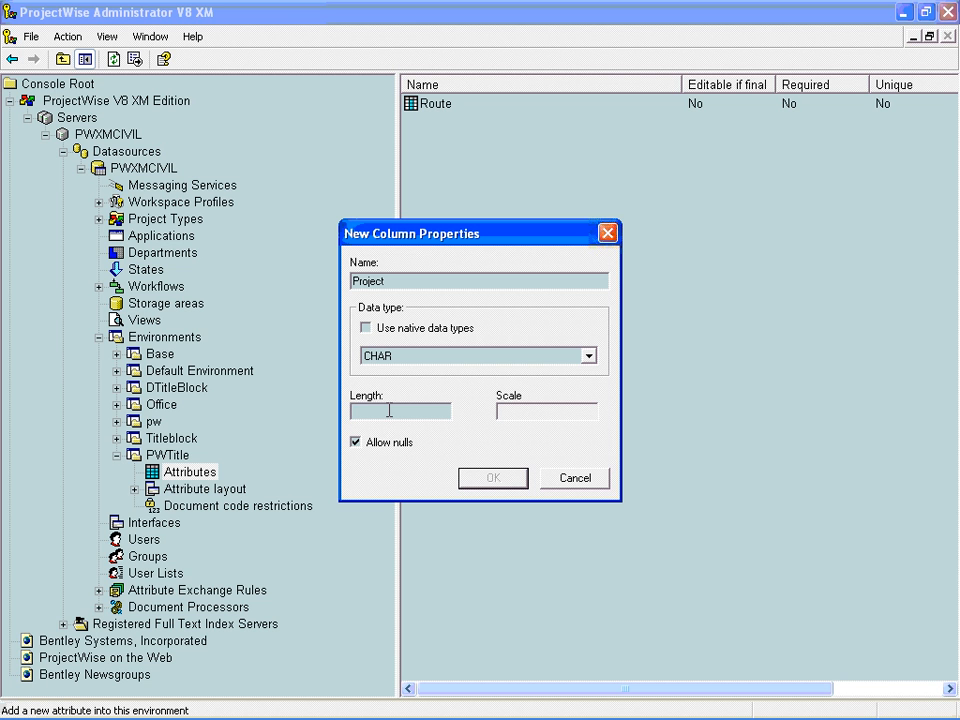
type("32")
key("Tab")
left_click(490, 478)
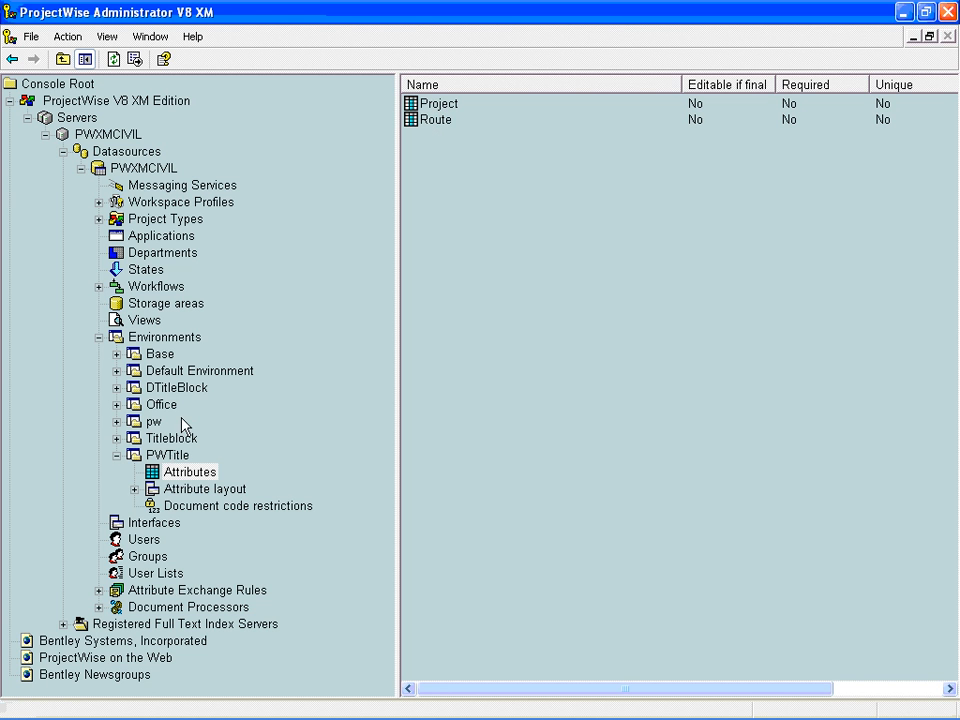
- Add the Project attribute to the 'Attributes' tab of PWTitle's Default attribute layout and select its input field
left_click(134, 489)
left_click(170, 490)
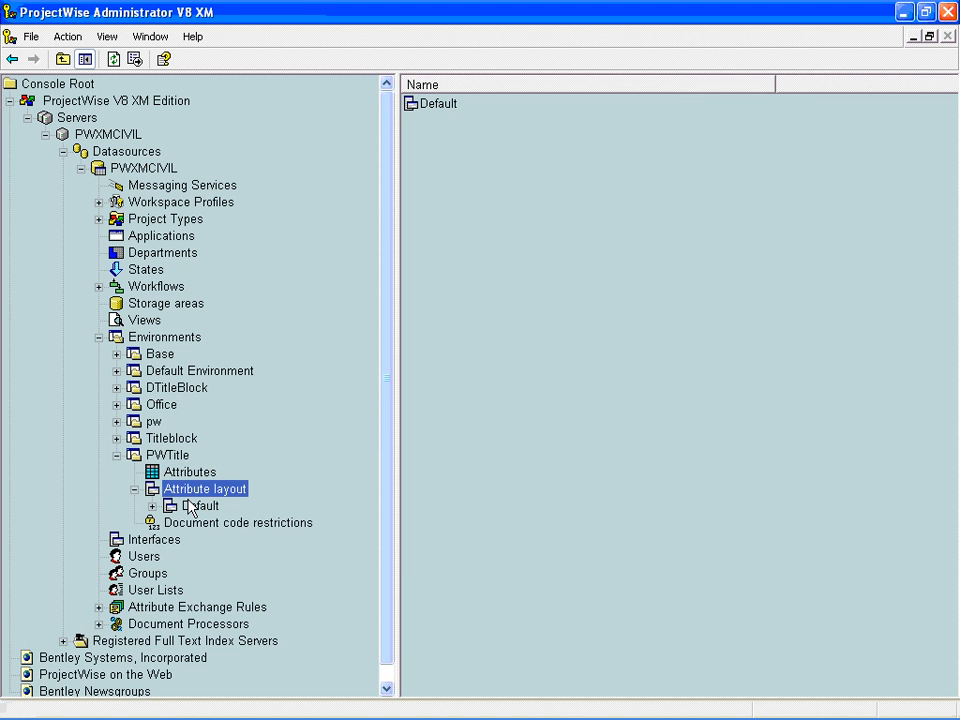
double_click(197, 507)
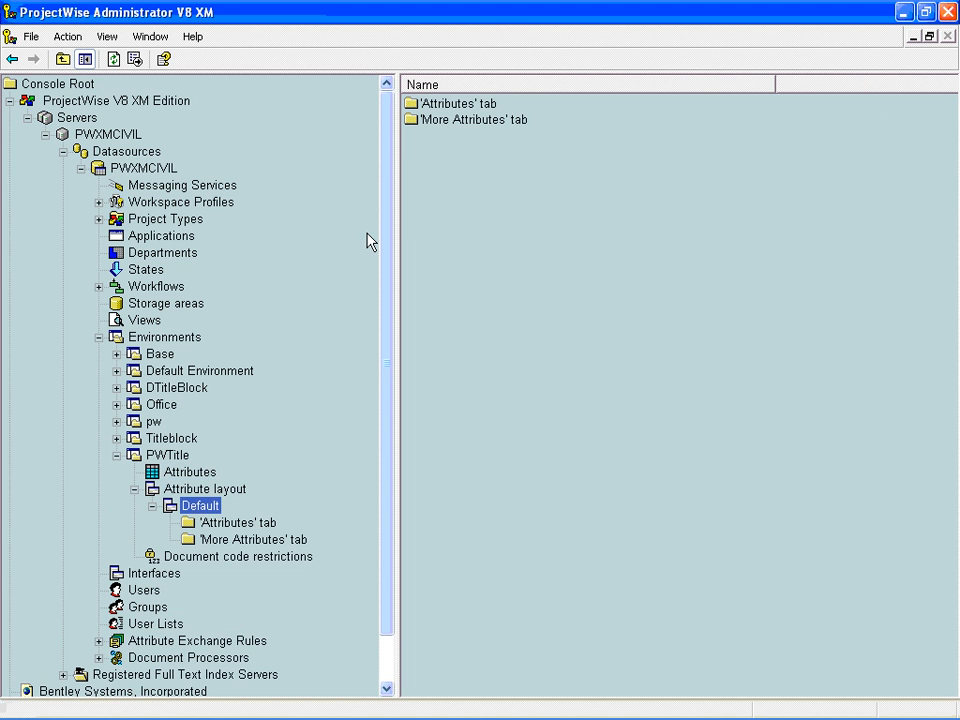
double_click(446, 111)
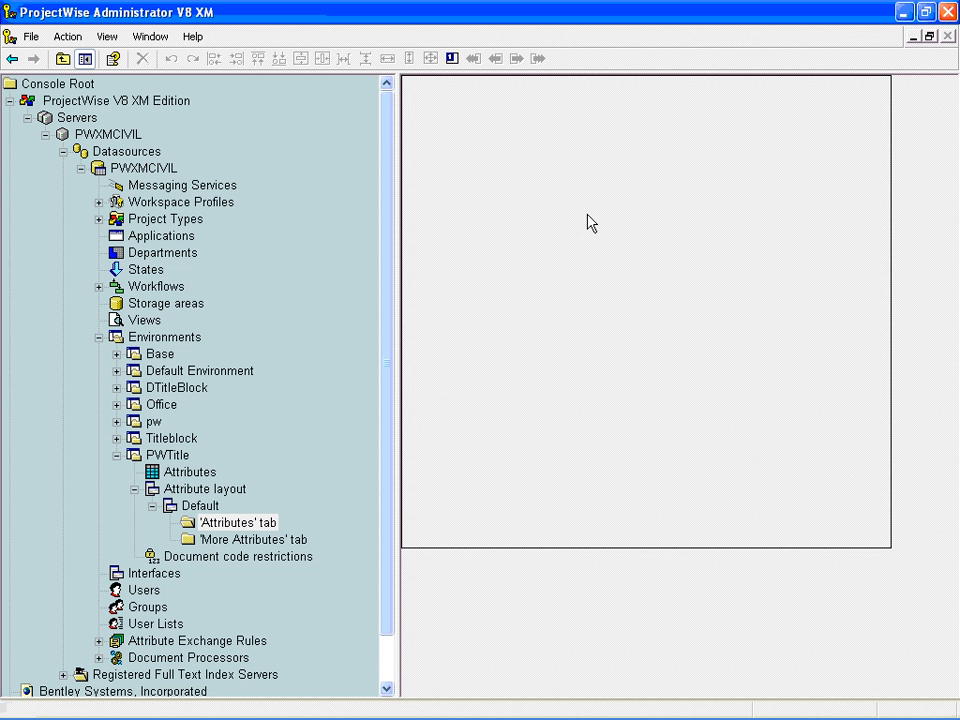
right_click(490, 138)
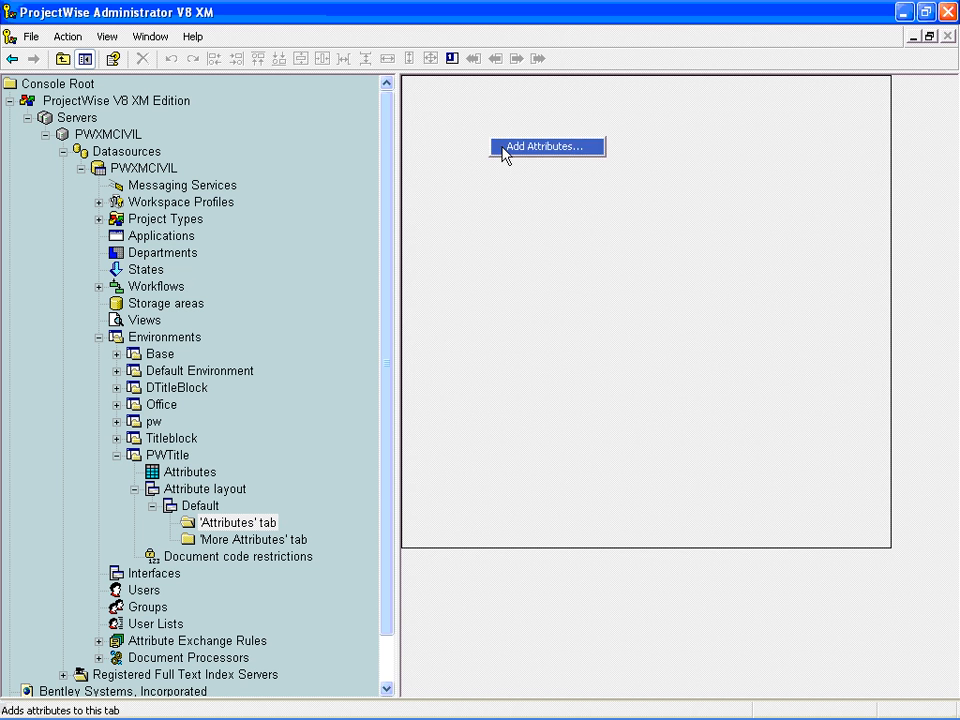
left_click(500, 150)
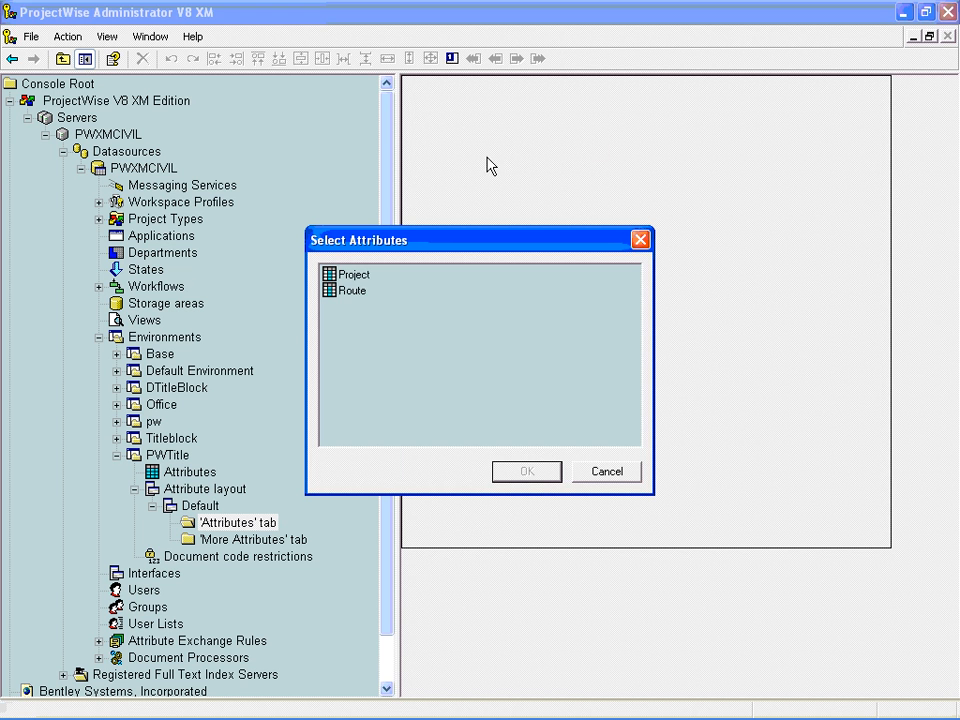
left_click(356, 277)
left_click(527, 472)
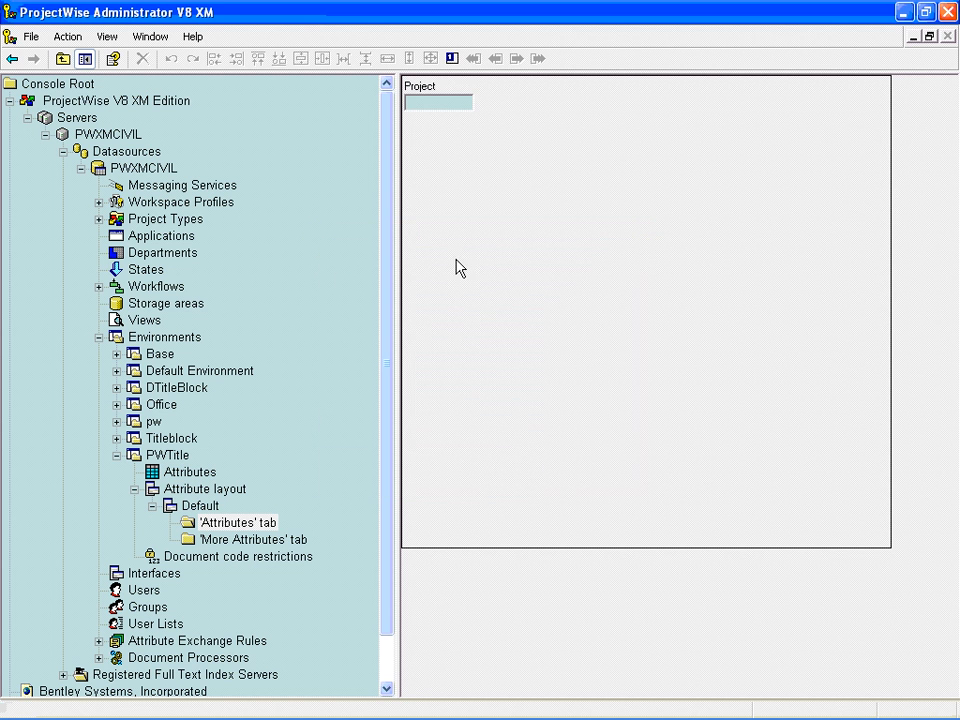
left_click(471, 105)
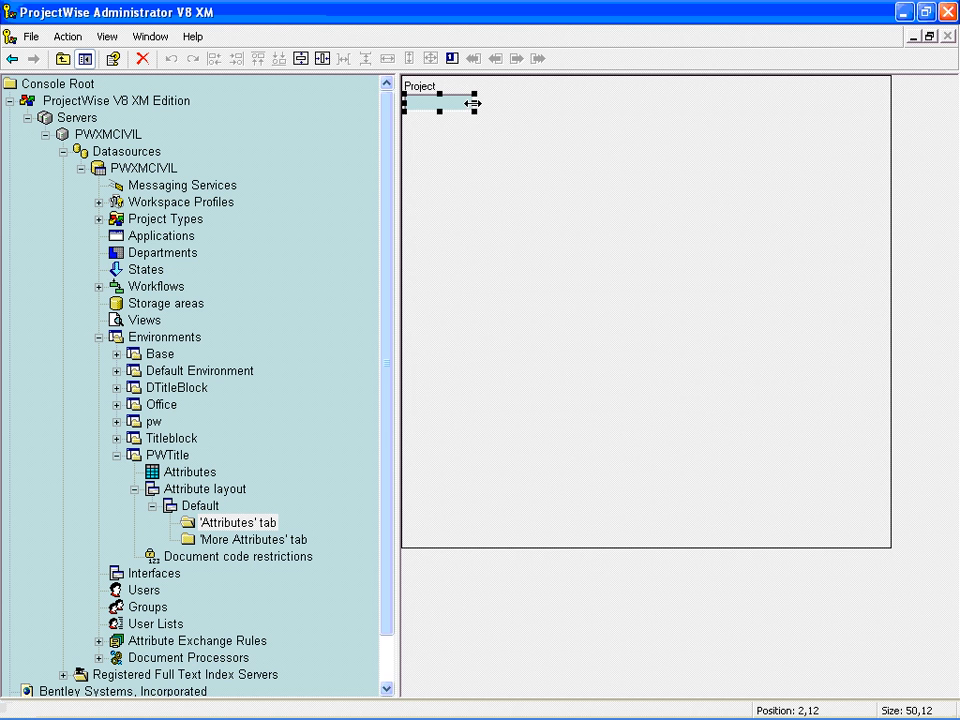
- Widen the Project input field on the PWTitle 'Attributes' tab layout to about 117 units
left_click_drag(471, 104, 568, 104)
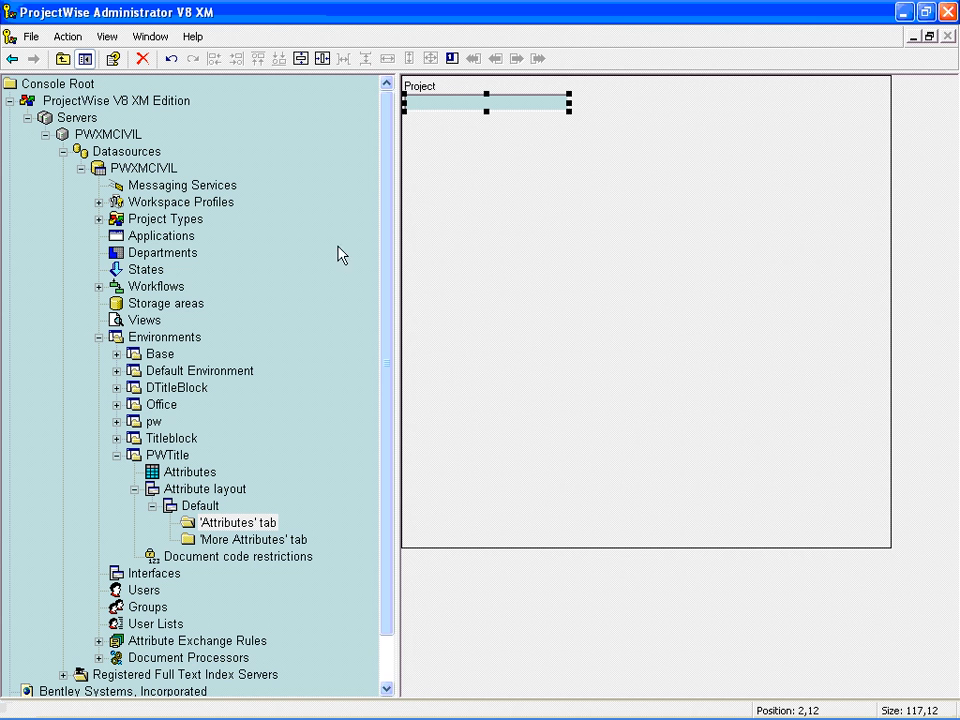
- Create a new attribute class named PWTitle under MicroStation Title Blocks in the Attribute Exchange Rules
left_click(163, 642)
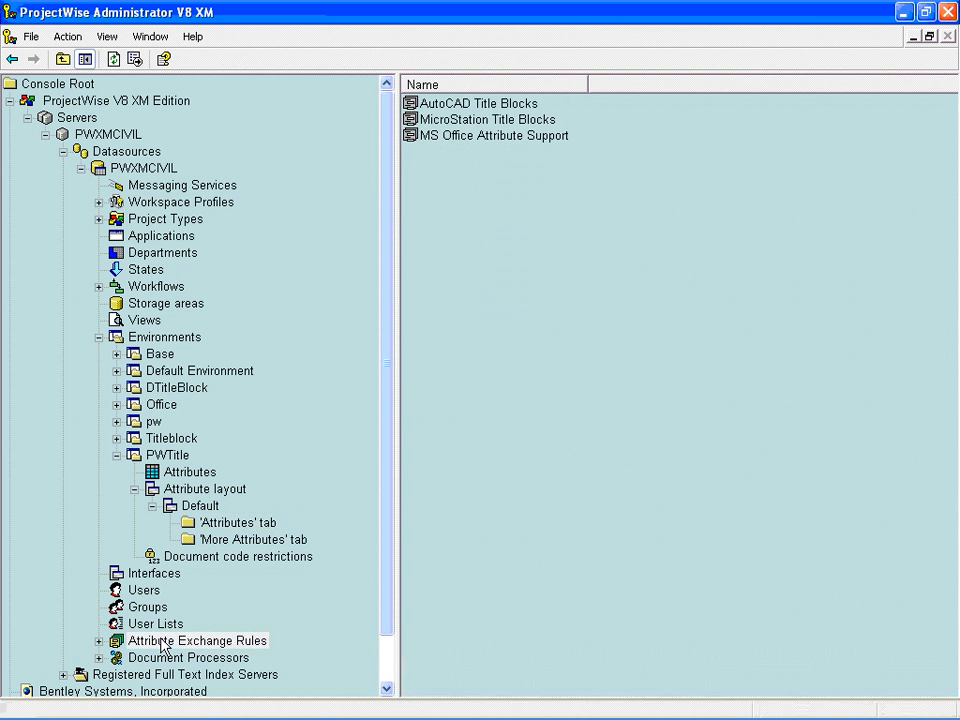
left_click(98, 641)
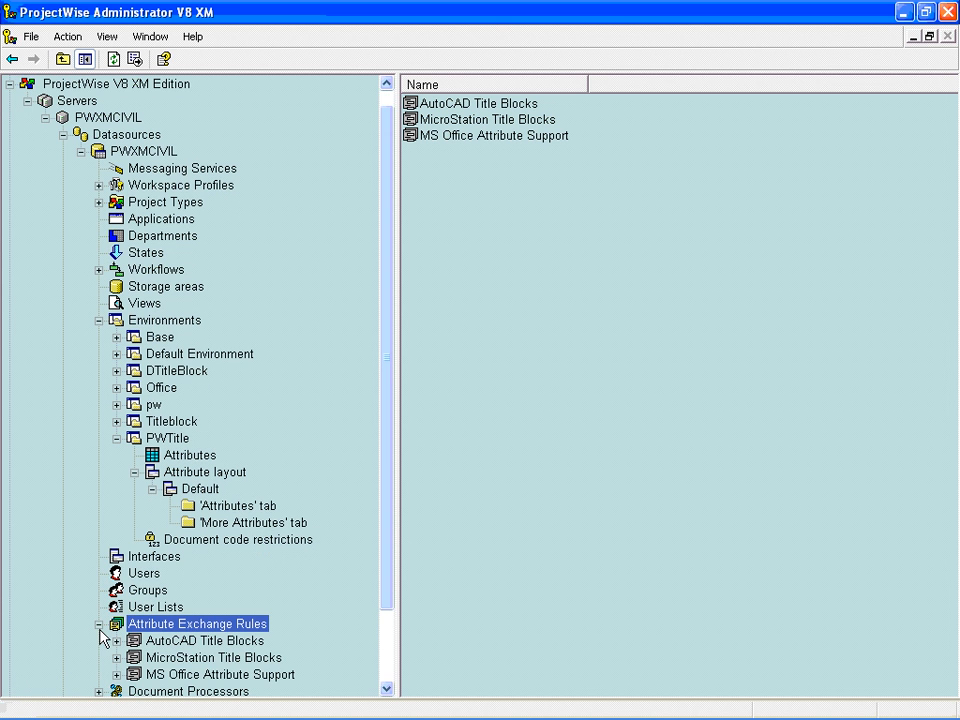
double_click(163, 660)
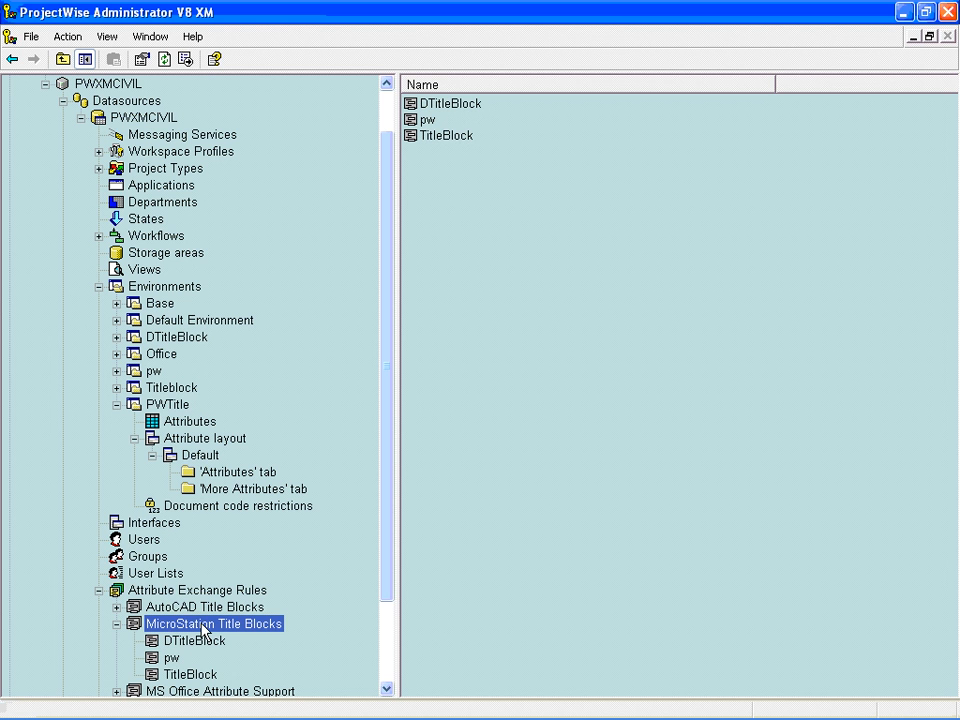
right_click(450, 294)
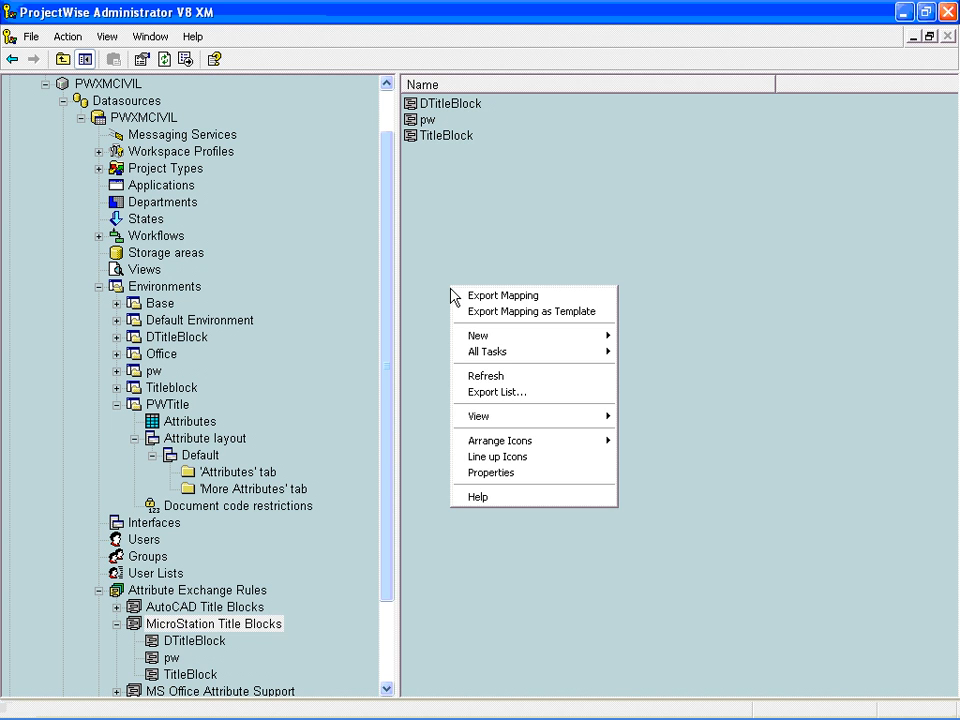
mouse_move(598, 338)
left_click(652, 340)
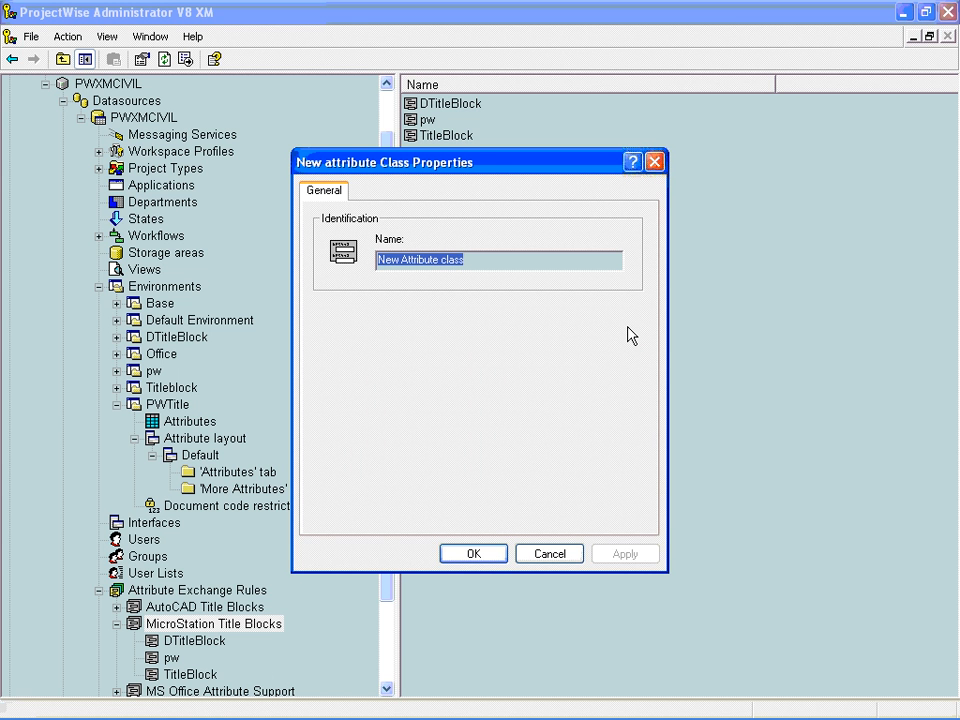
type("PWTitle")
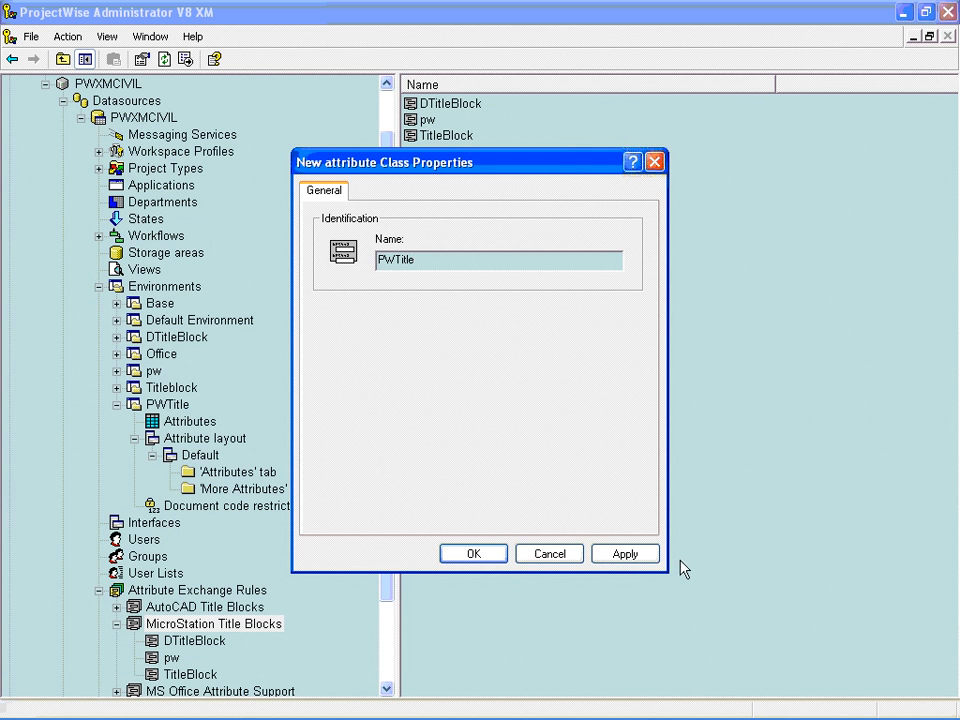
left_click(622, 554)
left_click(484, 556)
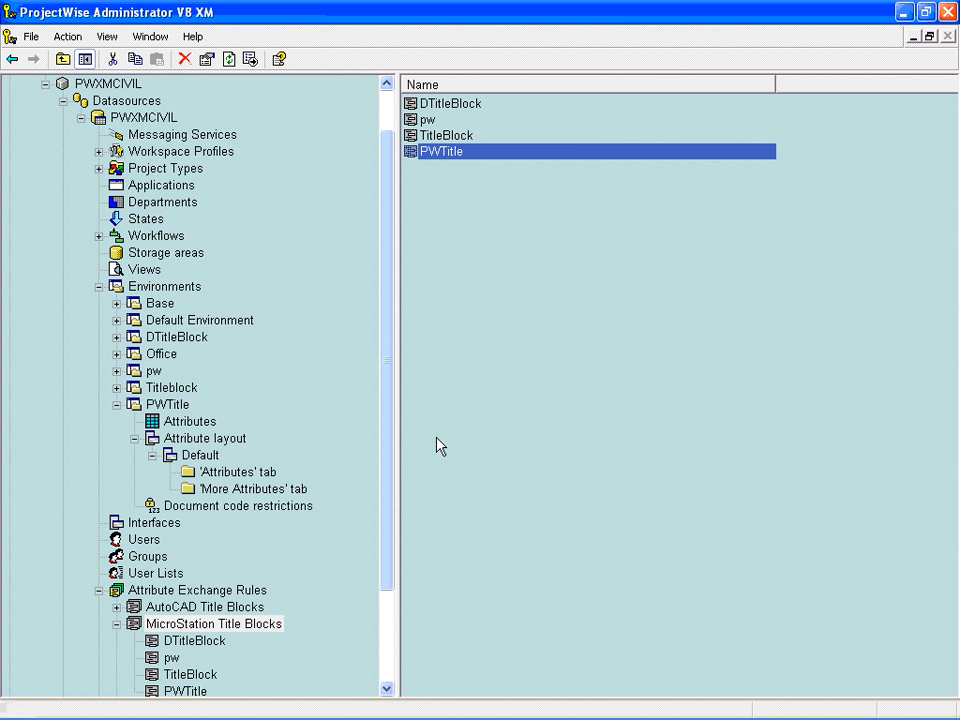
- Check the properties of the new PWTitle attribute class
right_click(438, 155)
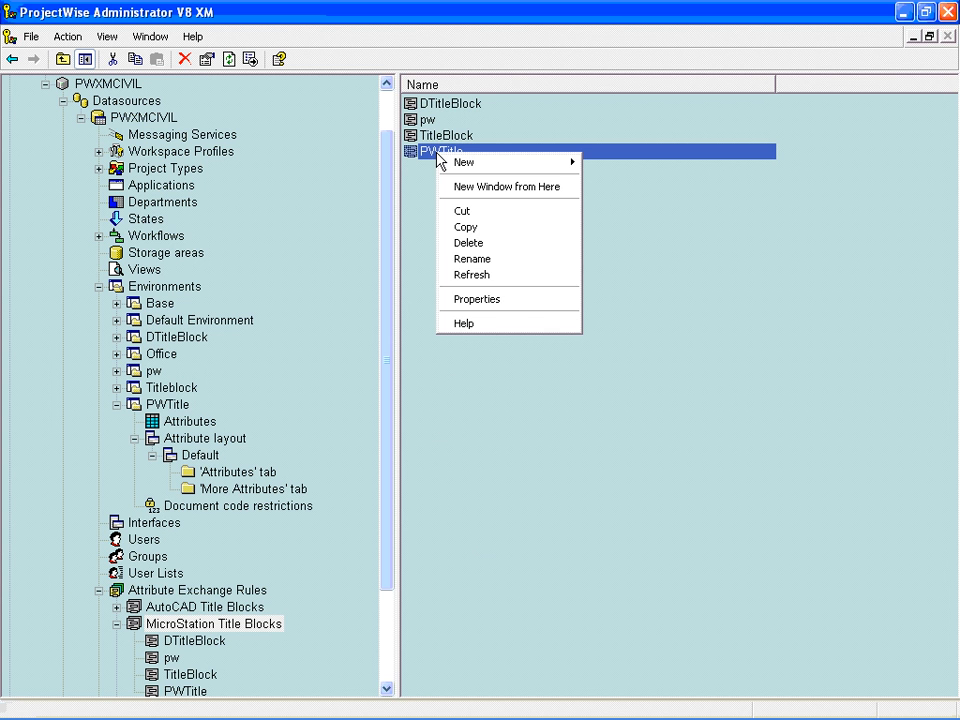
left_click(476, 300)
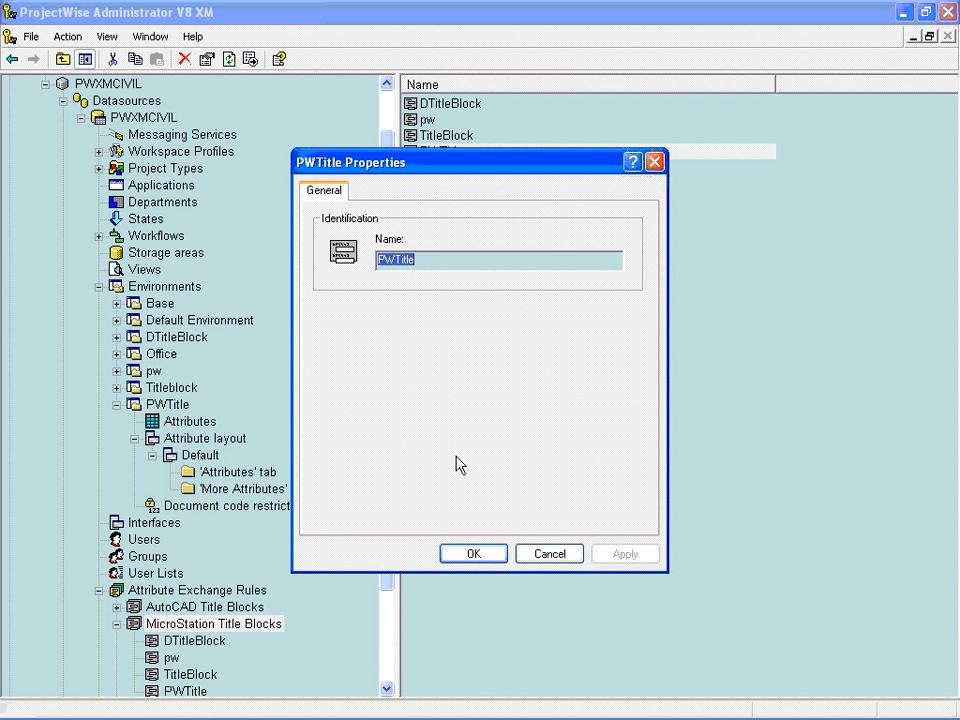
left_click(482, 557)
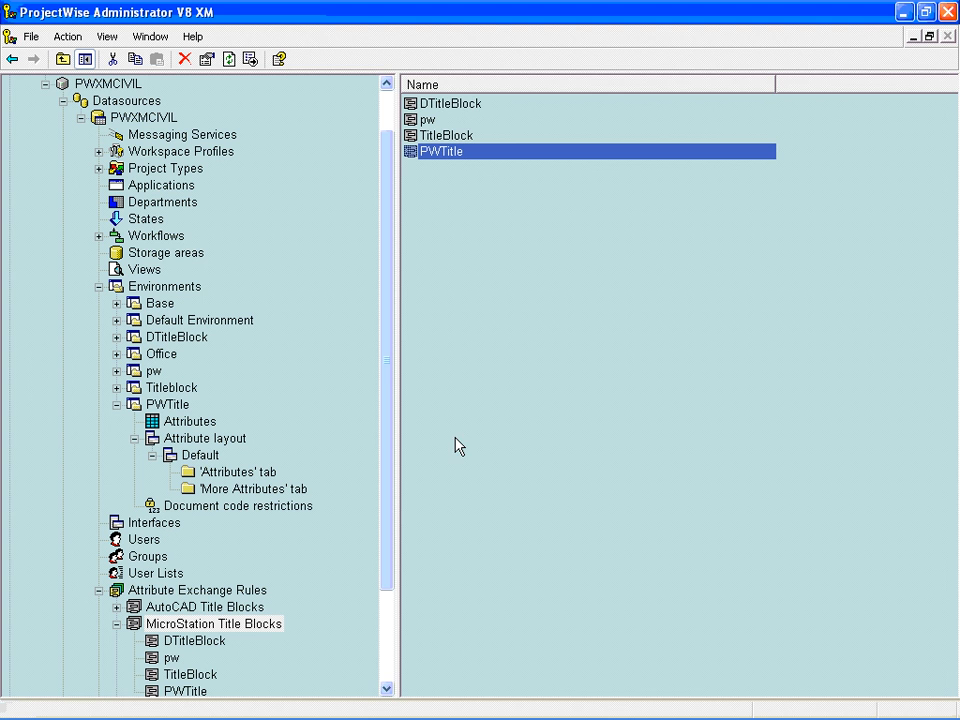
- Start a new attribute in the PWTitle attribute class and name it Project
double_click(440, 152)
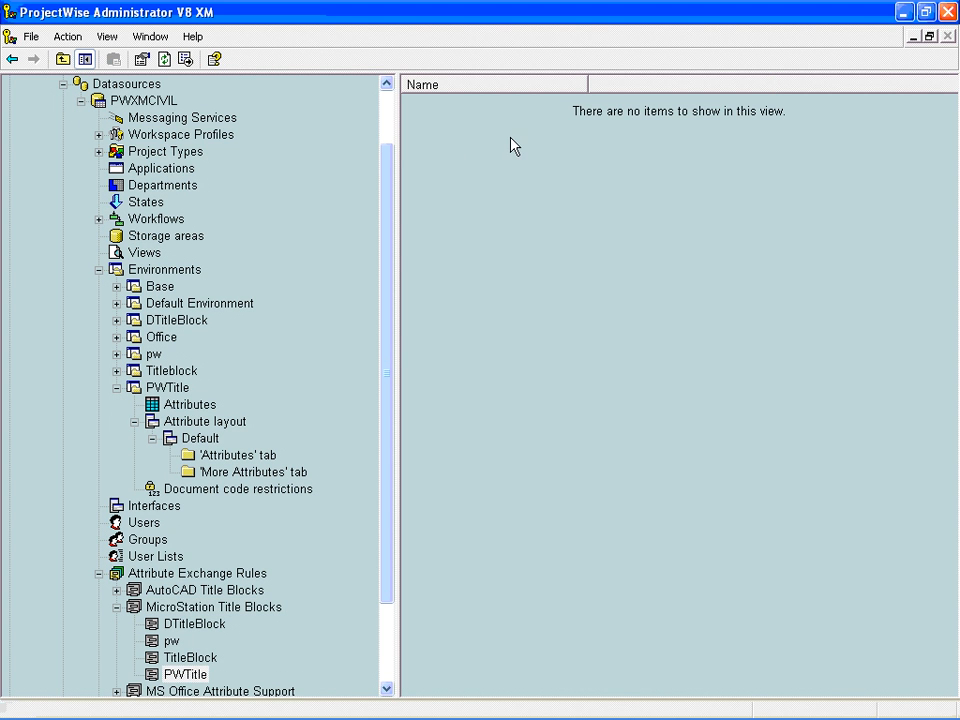
right_click(475, 231)
mouse_move(488, 244)
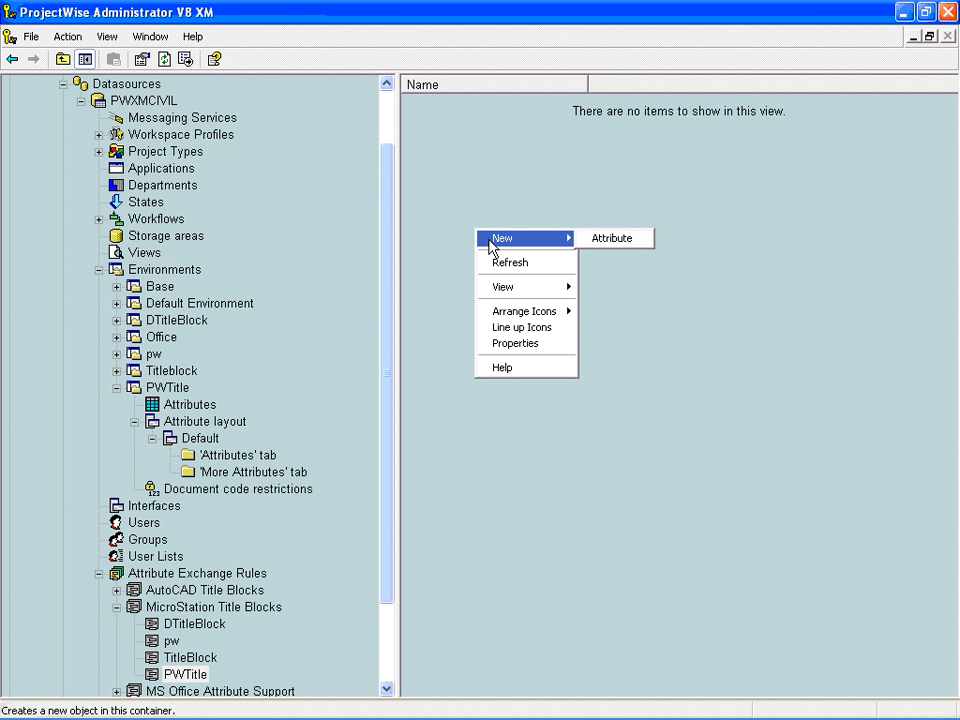
left_click(600, 243)
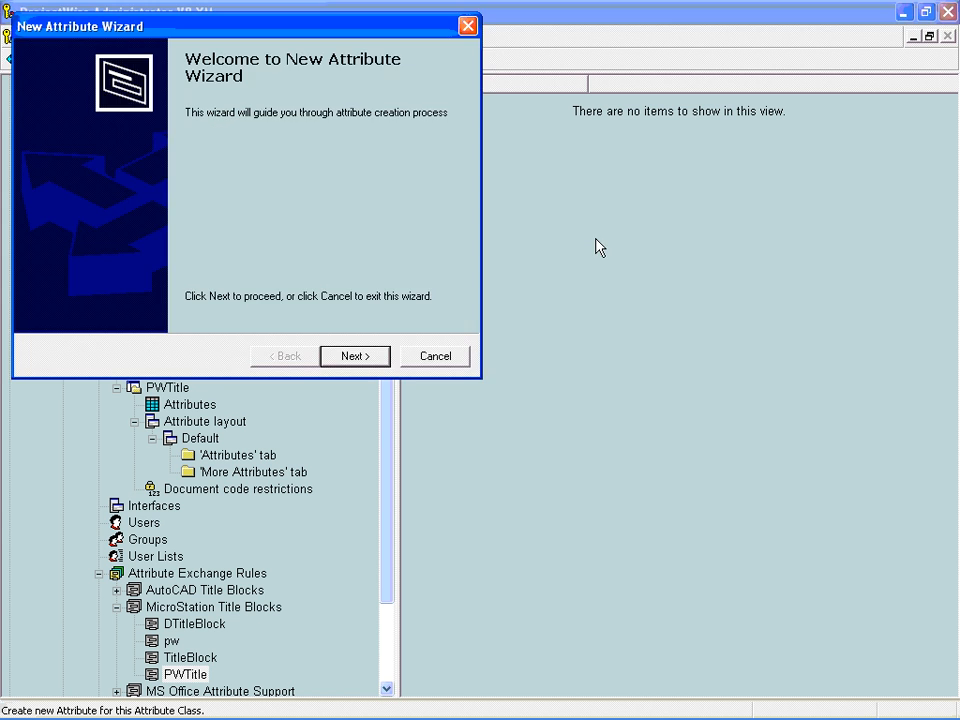
left_click(355, 357)
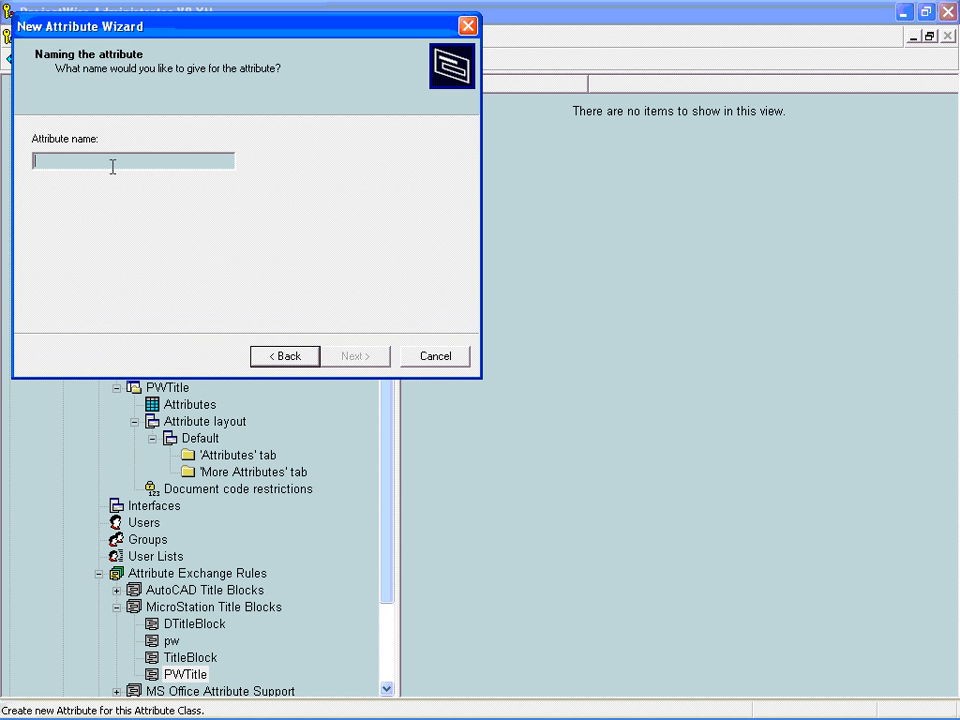
type("Pr")
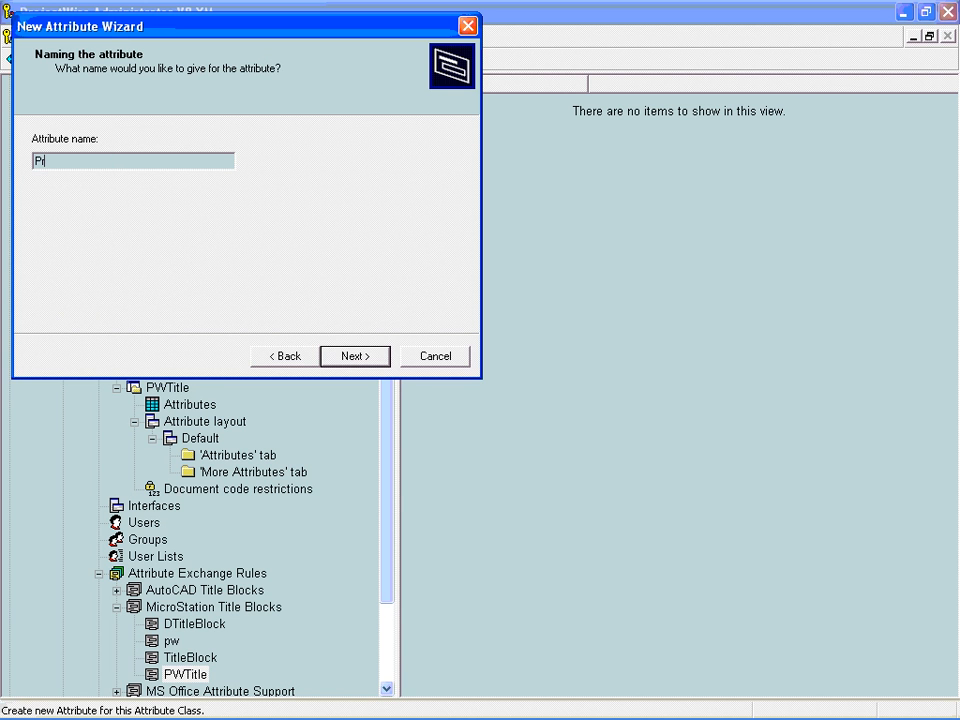
type("oject")
left_click(340, 366)
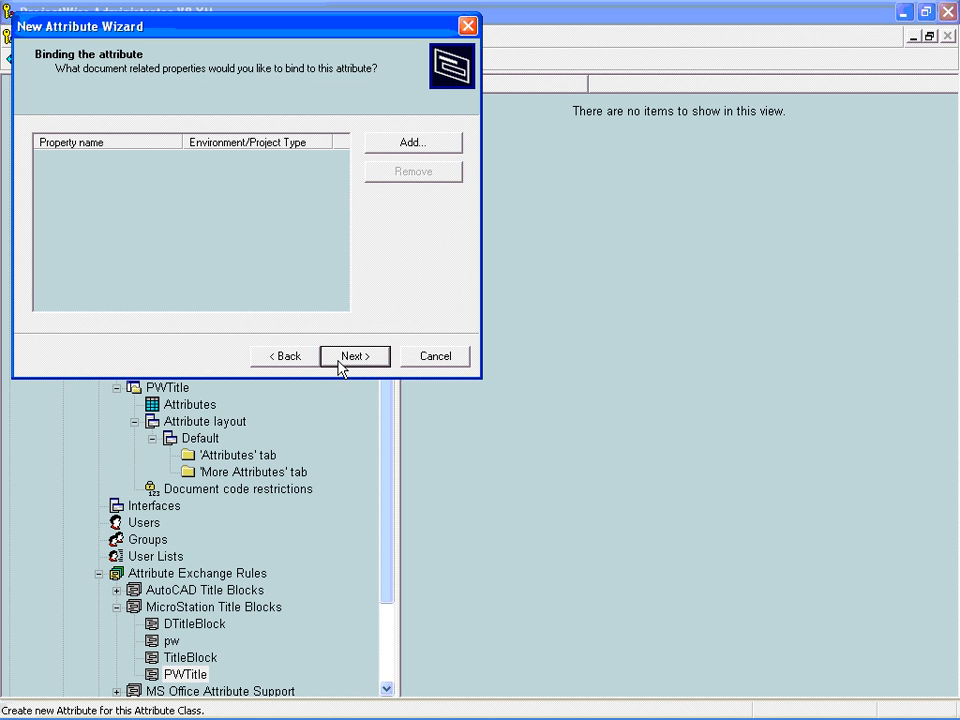
- Bind the attribute to the Project environment property of the PWTitle environment and complete the wizard with the default format
left_click(381, 150)
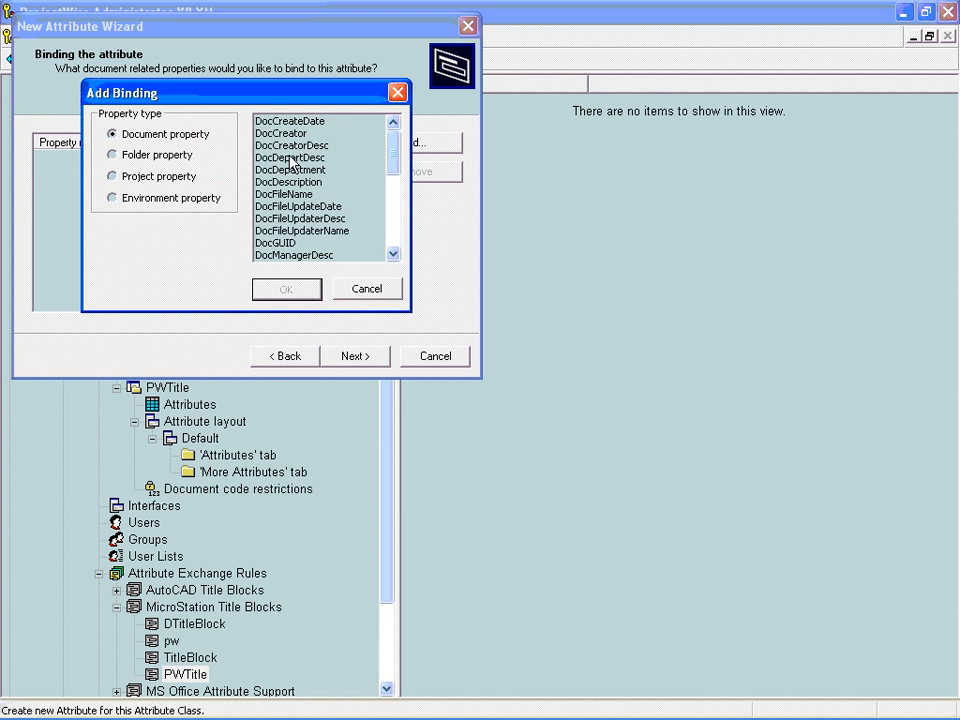
left_click(125, 200)
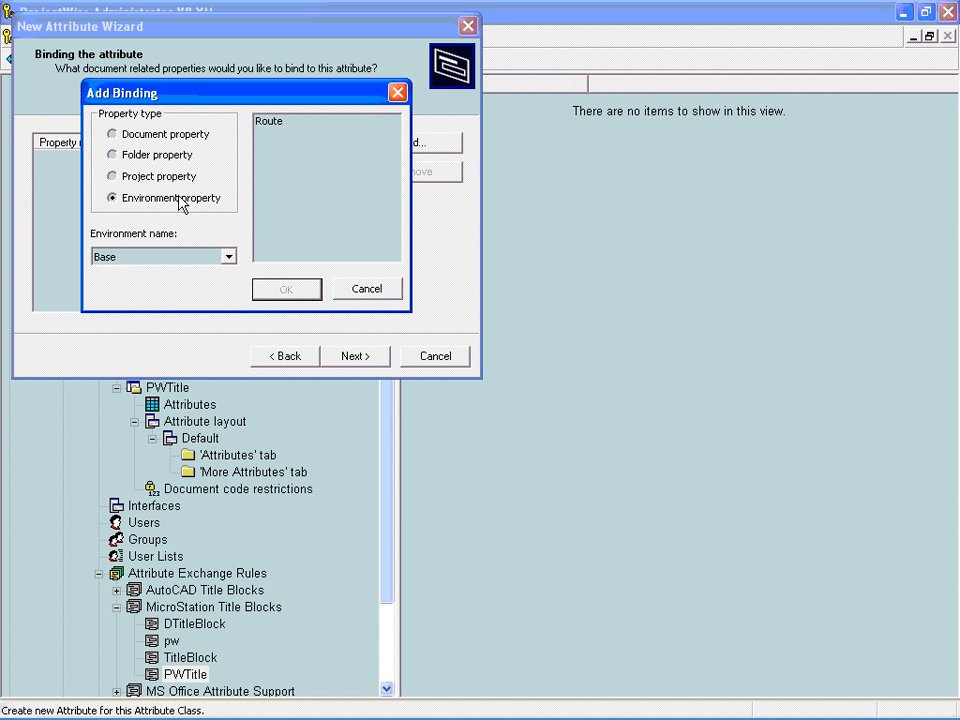
left_click(228, 256)
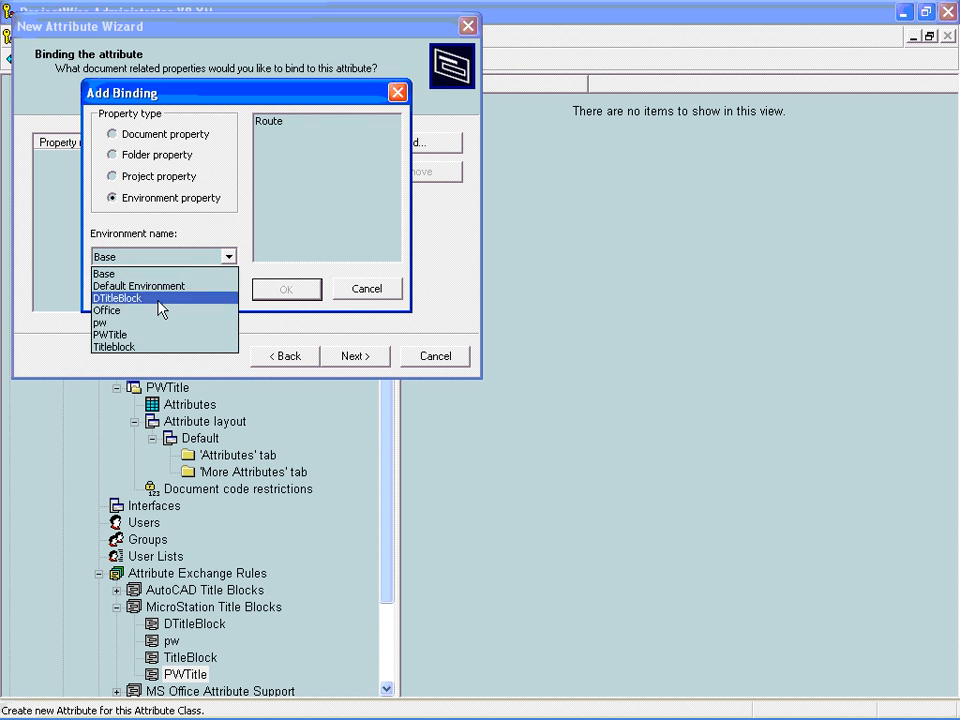
left_click(137, 334)
left_click(268, 122)
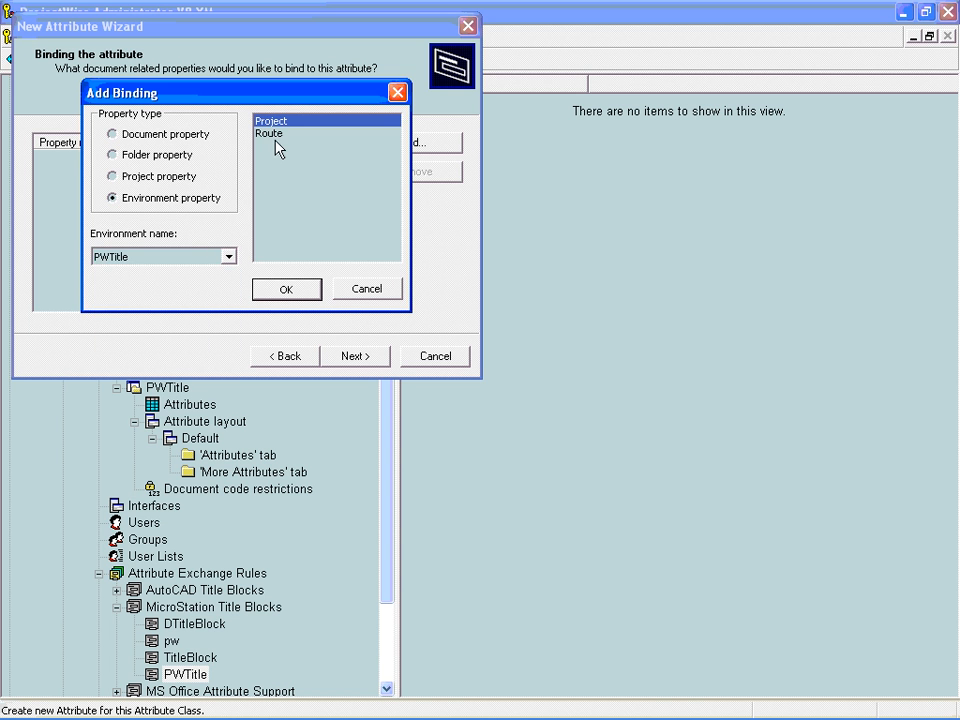
left_click(310, 293)
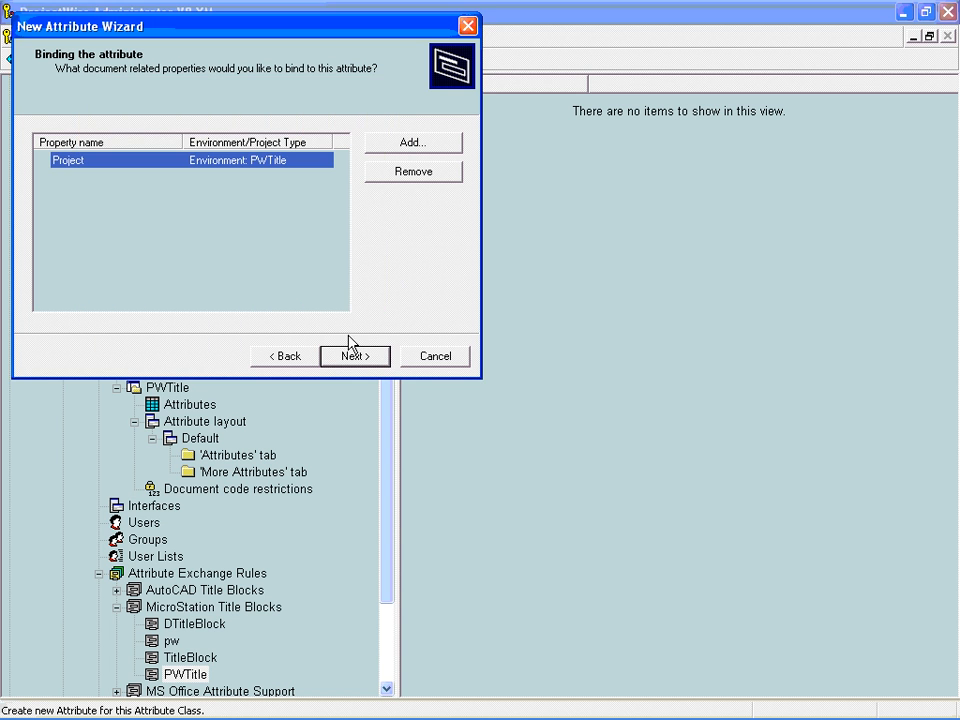
left_click(355, 356)
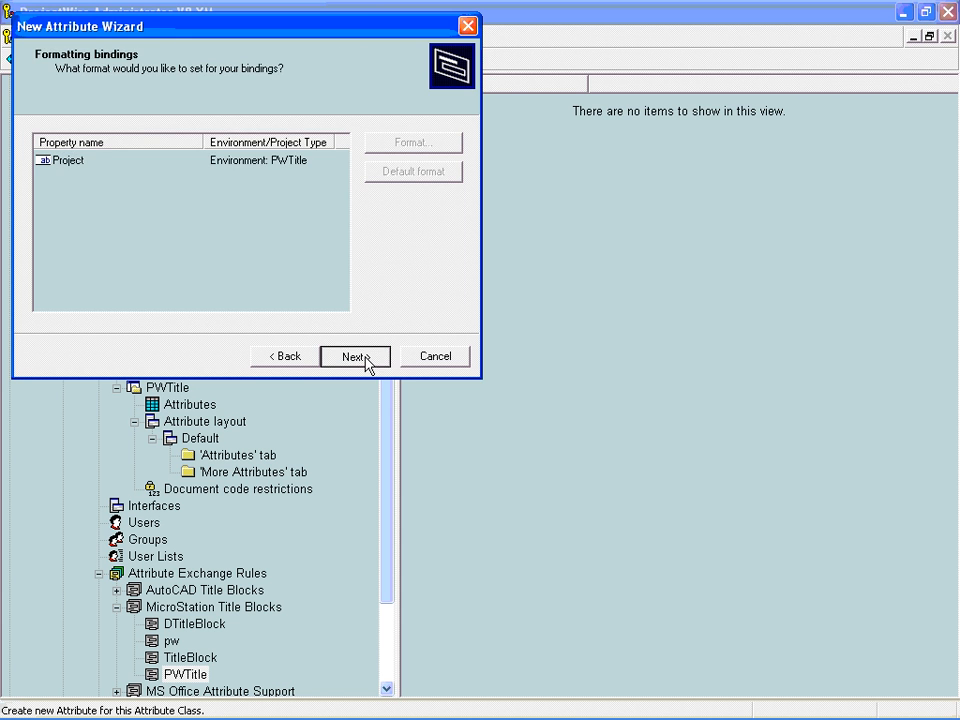
left_click(362, 361)
left_click(362, 362)
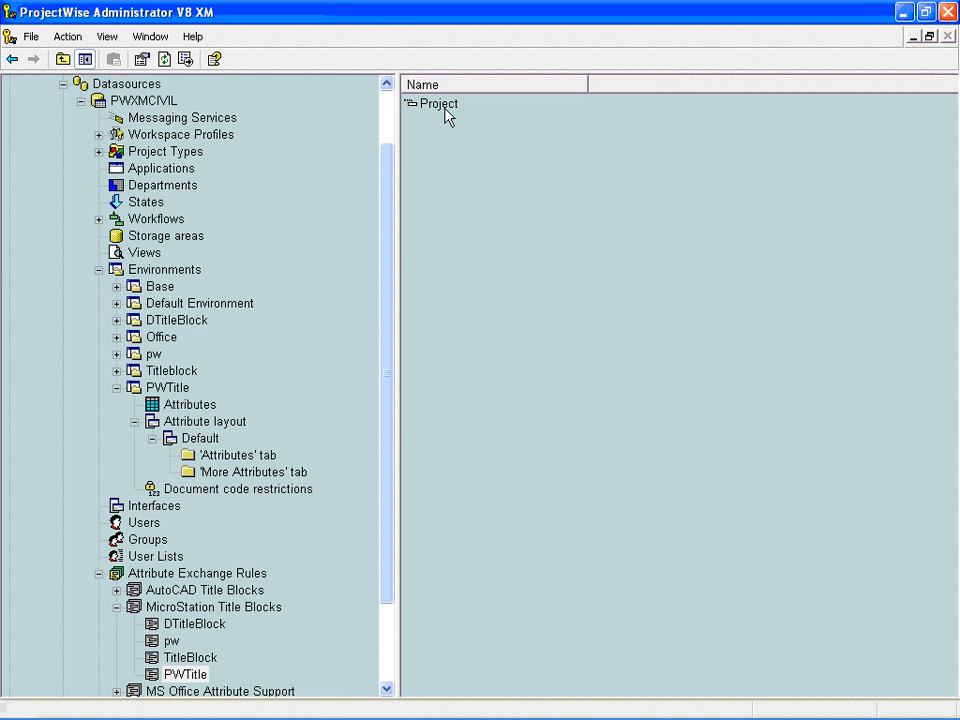
- Switch to ProjectWise Explorer and begin a new folder named PWTitle in the personal folder that contains Hwy12
key("alt+Tab")
key("alt+Tab")
key("alt+Tab")
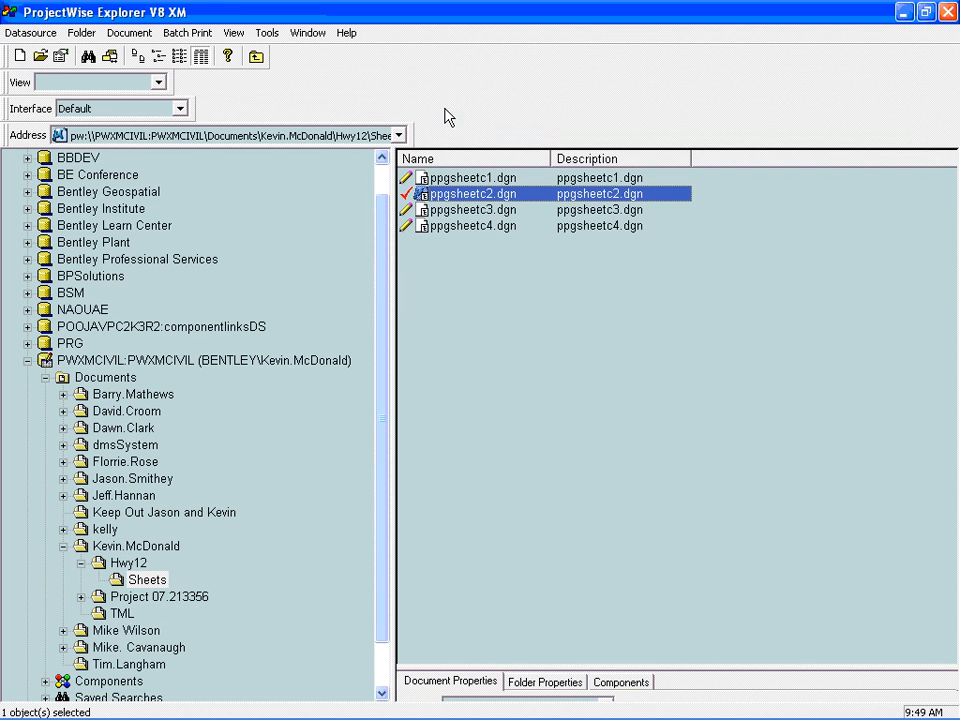
right_click(128, 546)
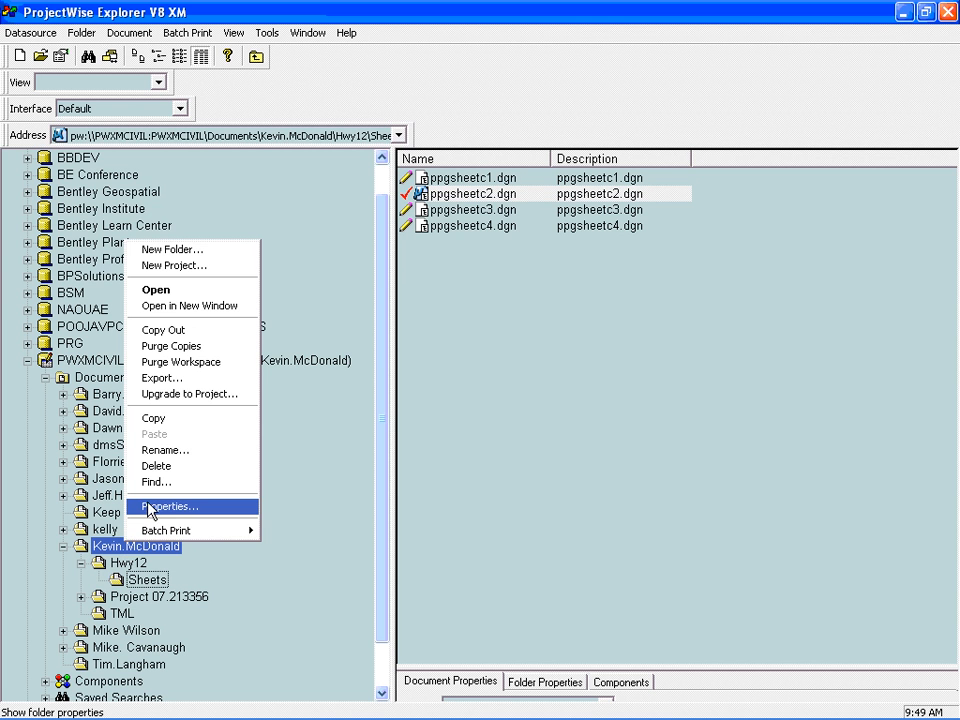
left_click(171, 249)
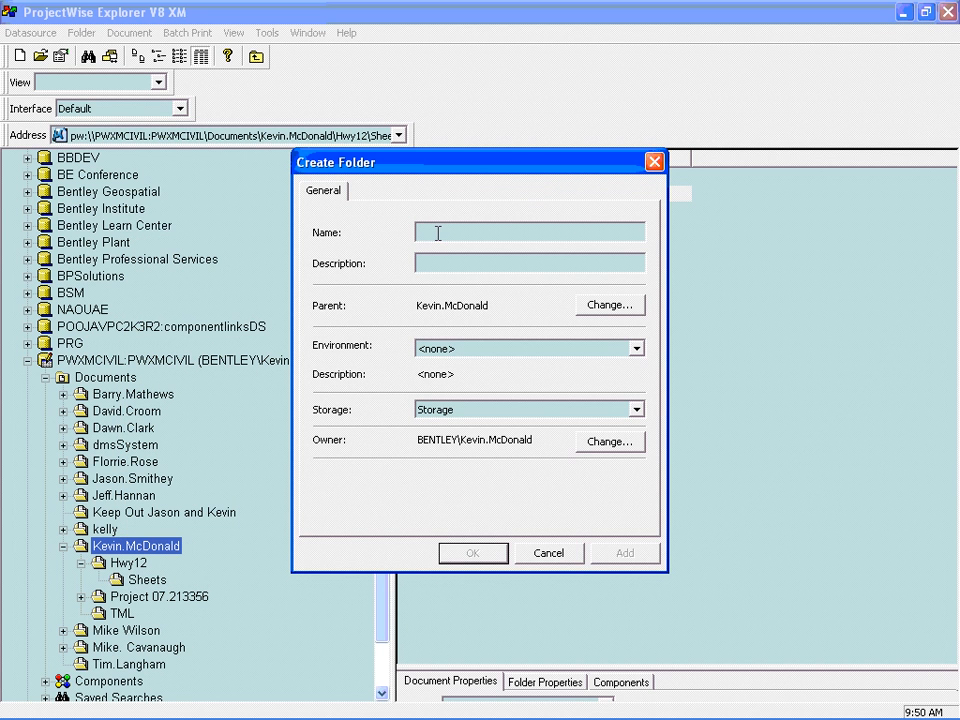
type("PWTITLE")
key("BackSpace")
key("BackSpace")
key("BackSpace")
key("BackSpace")
type("itle")
left_click(626, 553)
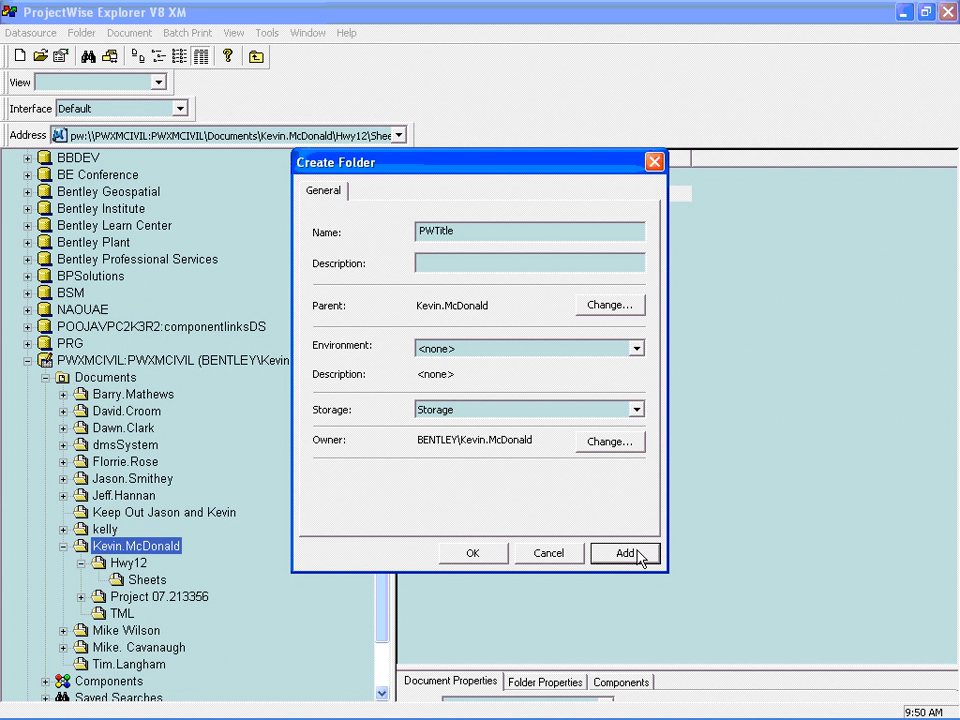
- Assign the PWTitle environment to the new folder and create it
left_click(465, 349)
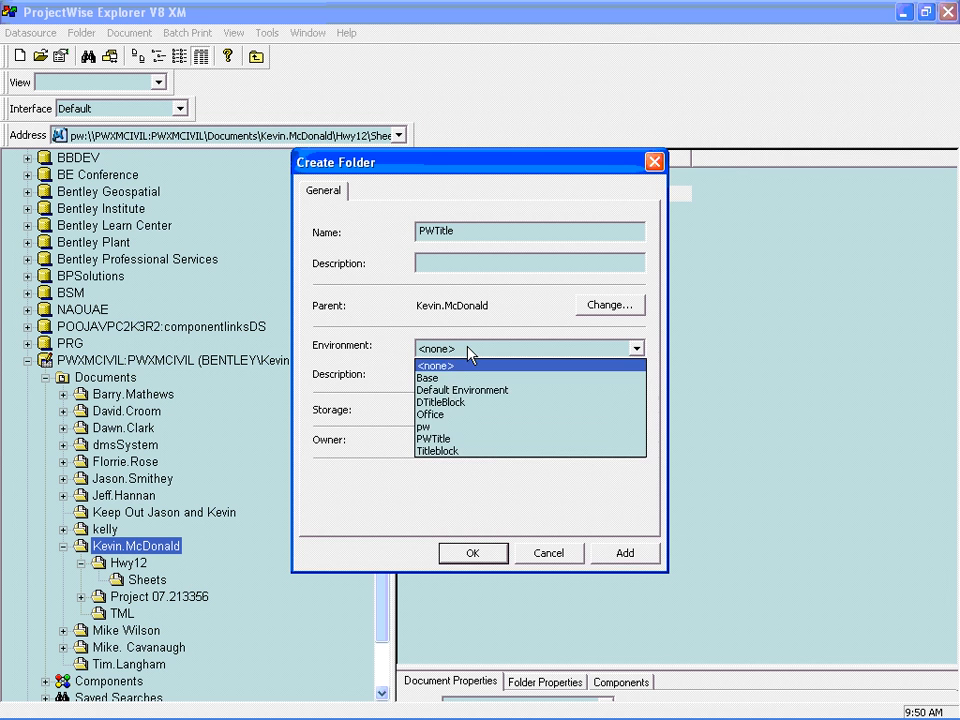
left_click(440, 438)
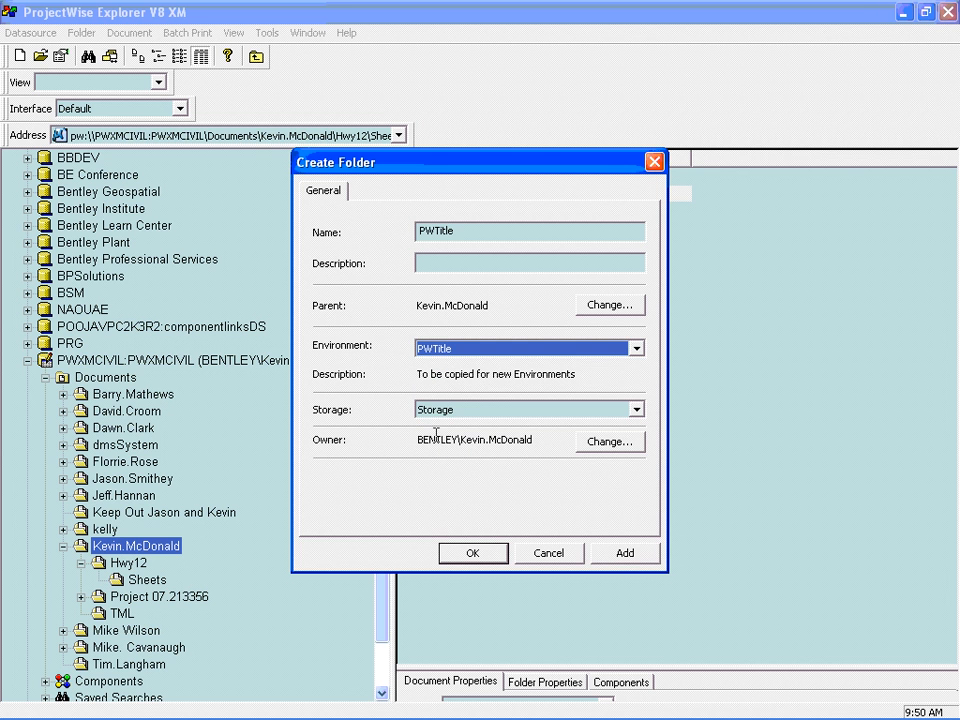
left_click(472, 553)
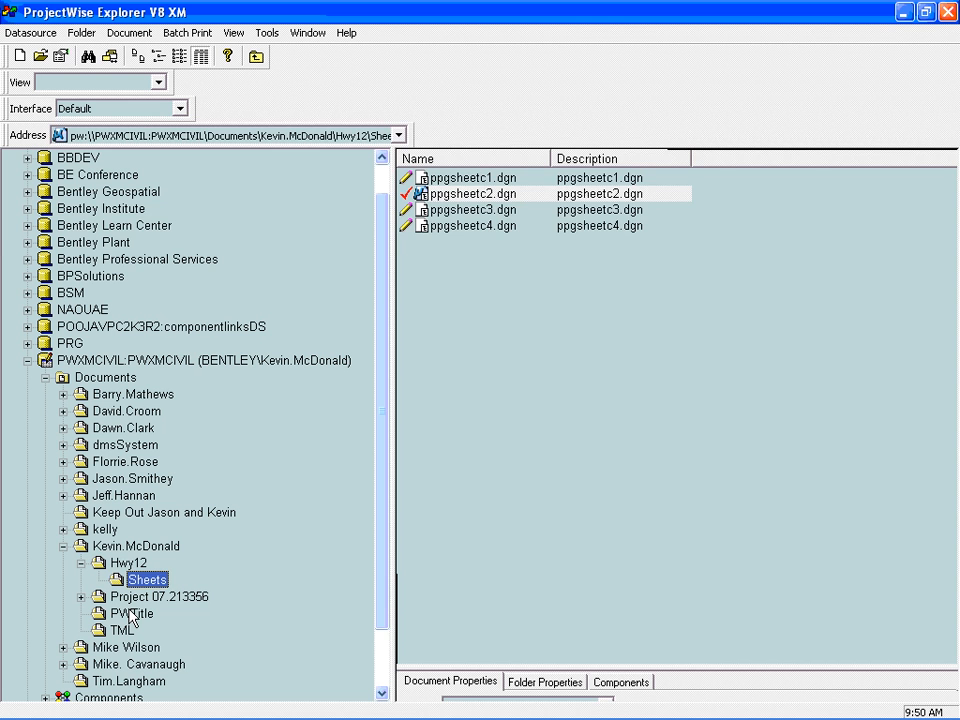
- Copy Final.dtm, Hwy12final.alg, Hwy12Topo.dtm, KYCIVILHWY12.xin, seed.dgn, survey.dgn and titledata.dat from the Hwy12 folder into the PWTitle folder
left_click(128, 563)
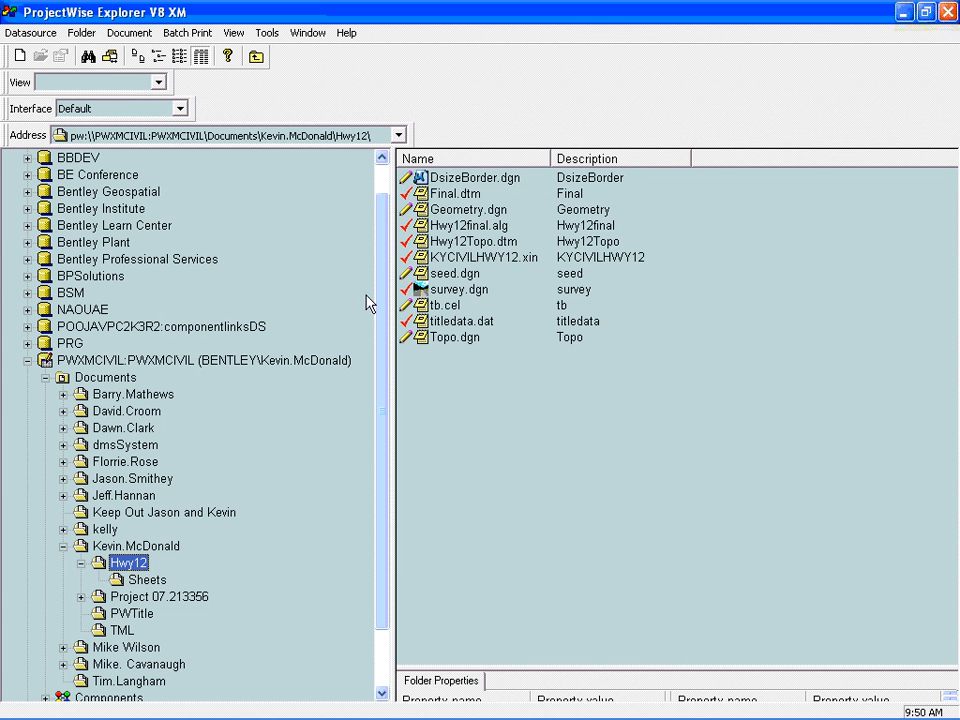
left_click(452, 182)
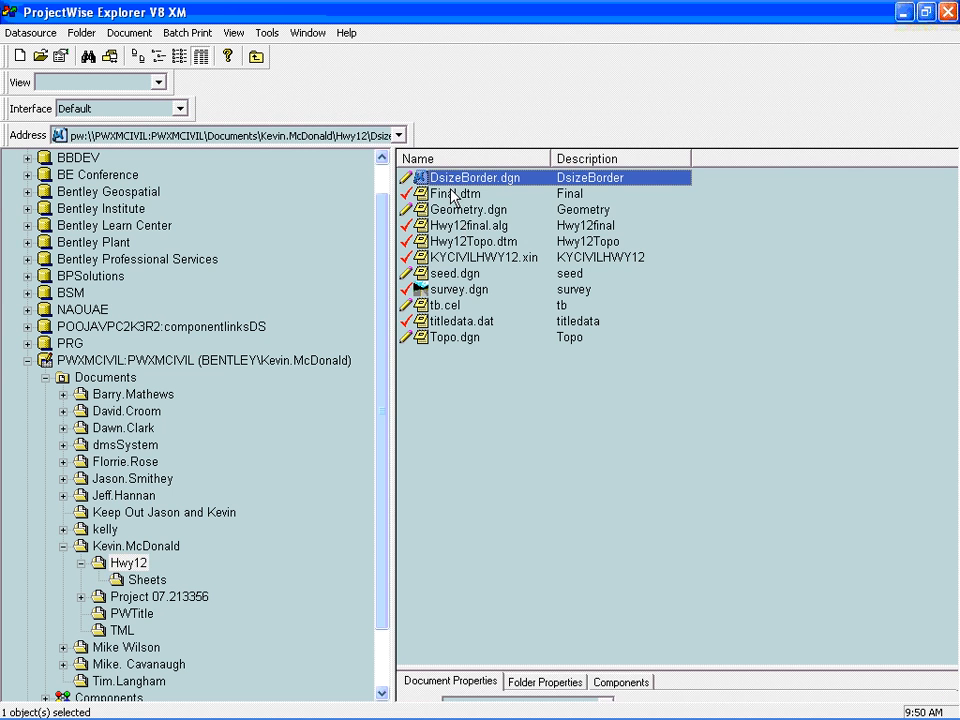
left_click(452, 195, "ctrl")
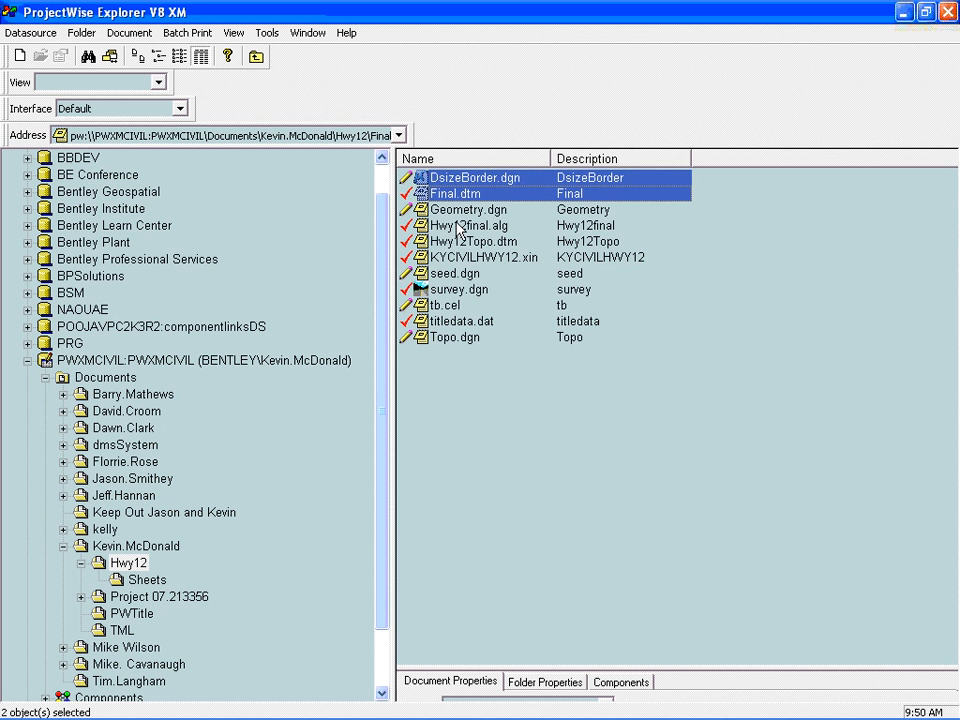
left_click(458, 226, "ctrl")
left_click(459, 243, "ctrl")
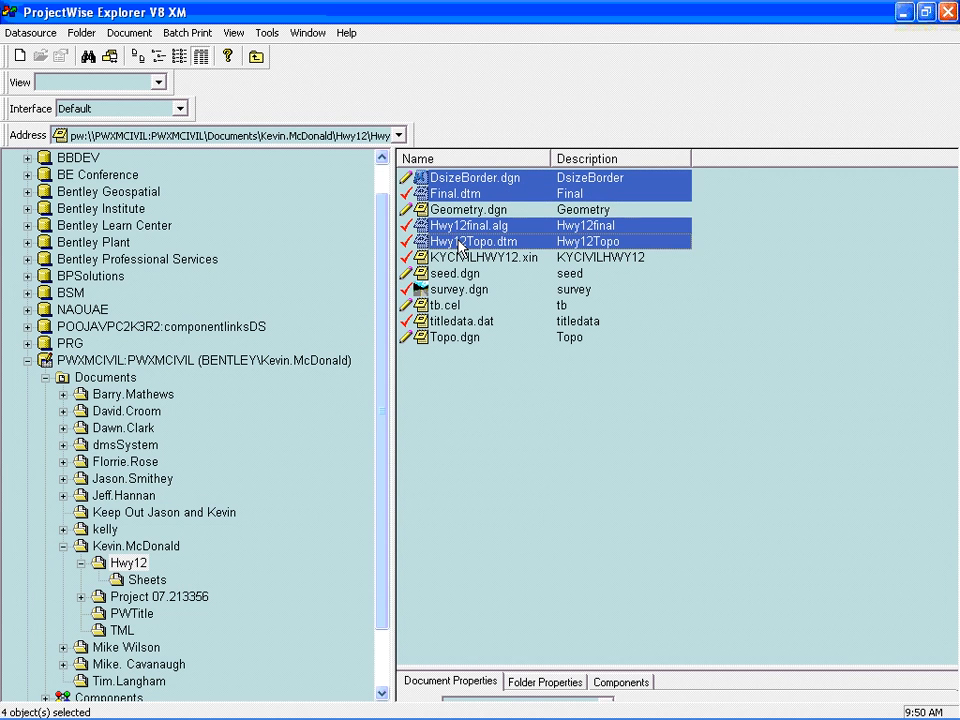
left_click(462, 260, "ctrl")
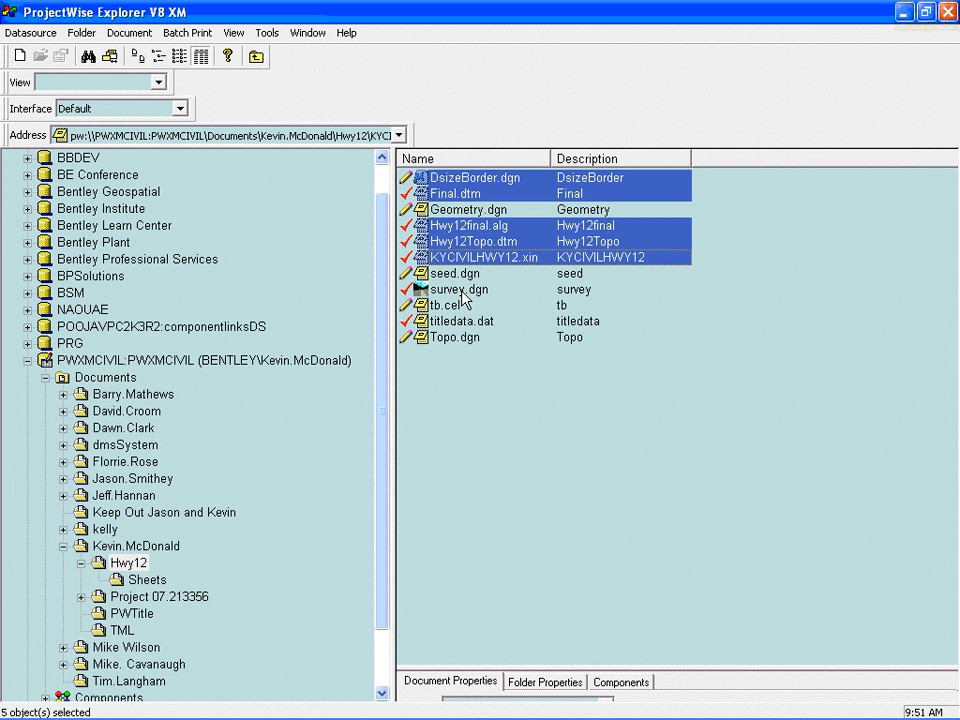
left_click(462, 290, "ctrl")
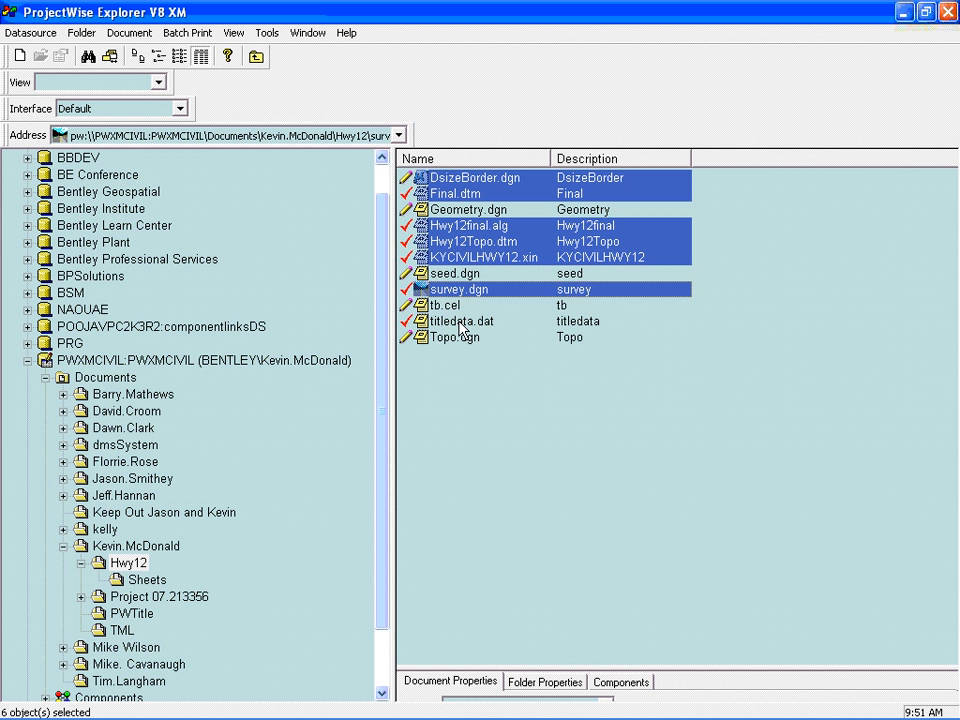
left_click(459, 322, "ctrl")
left_click(445, 273, "ctrl")
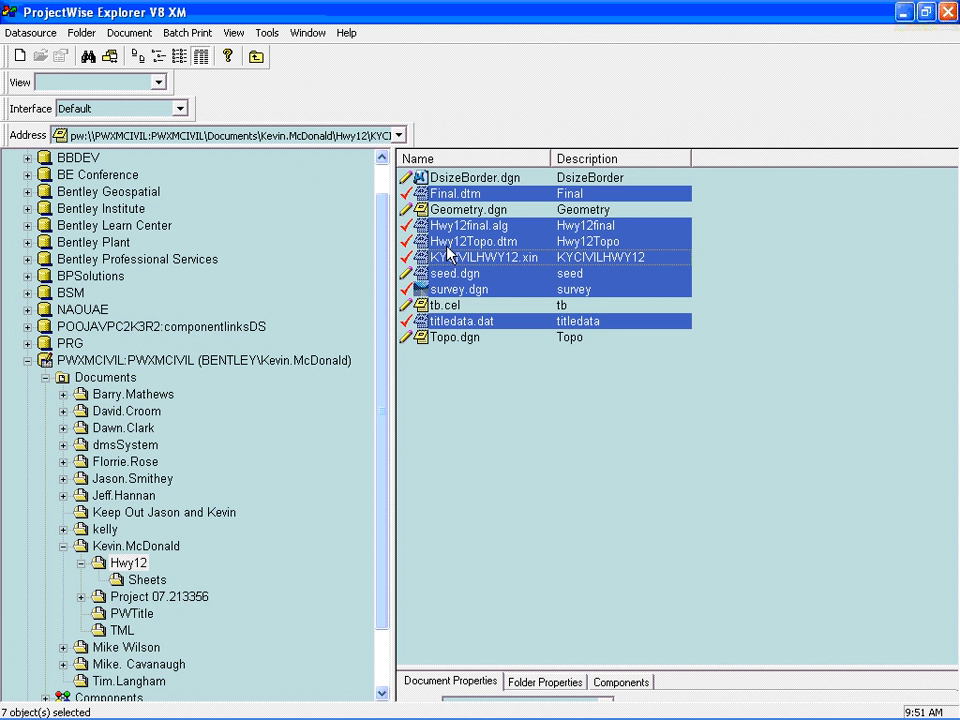
left_click_drag(448, 255, 146, 612)
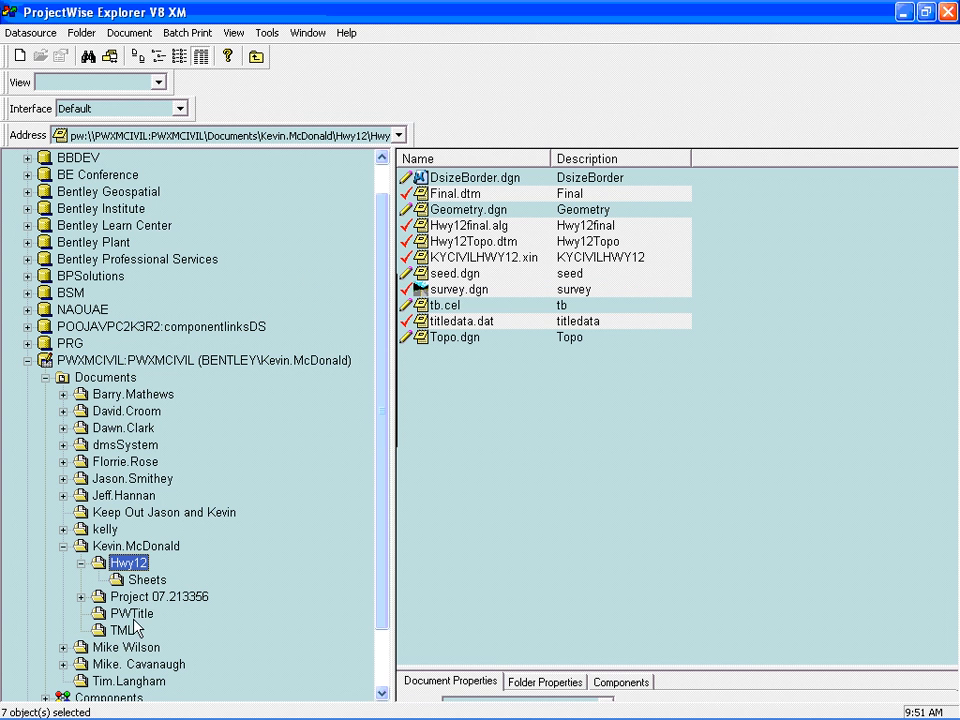
- Clear the Project attribute of survey.dgn in the PWTitle folder, save the change and close its properties
left_click(118, 614)
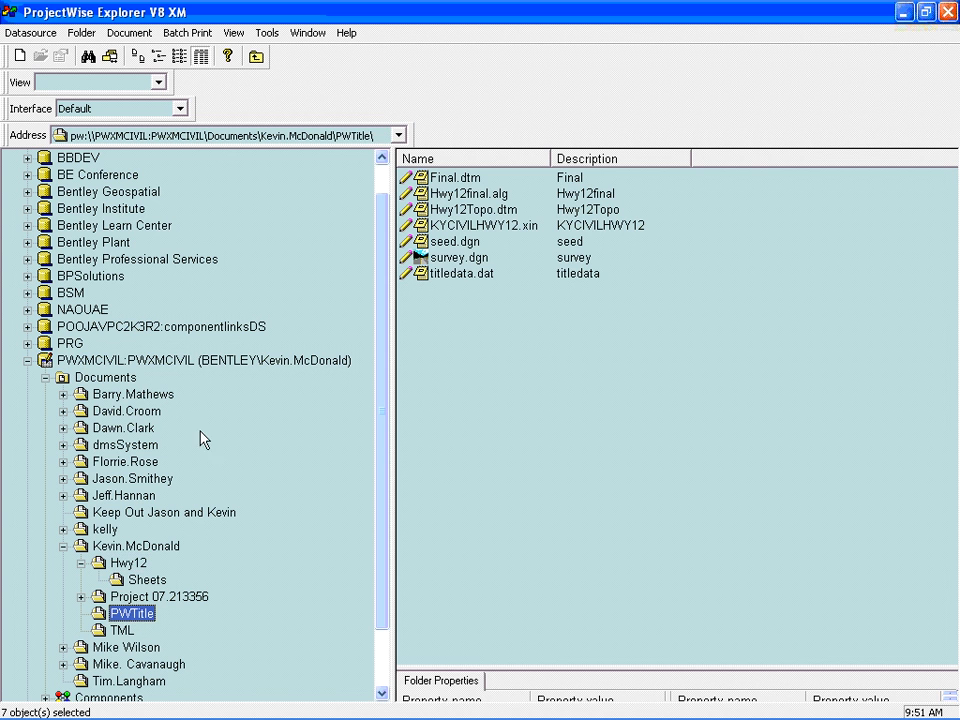
right_click(436, 258)
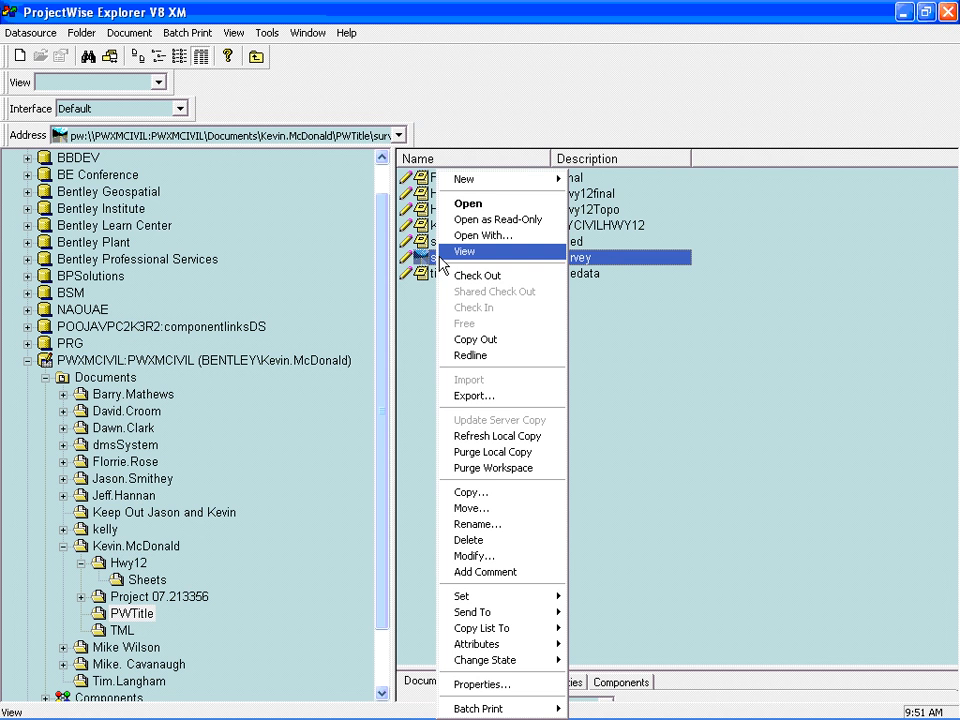
left_click(470, 684)
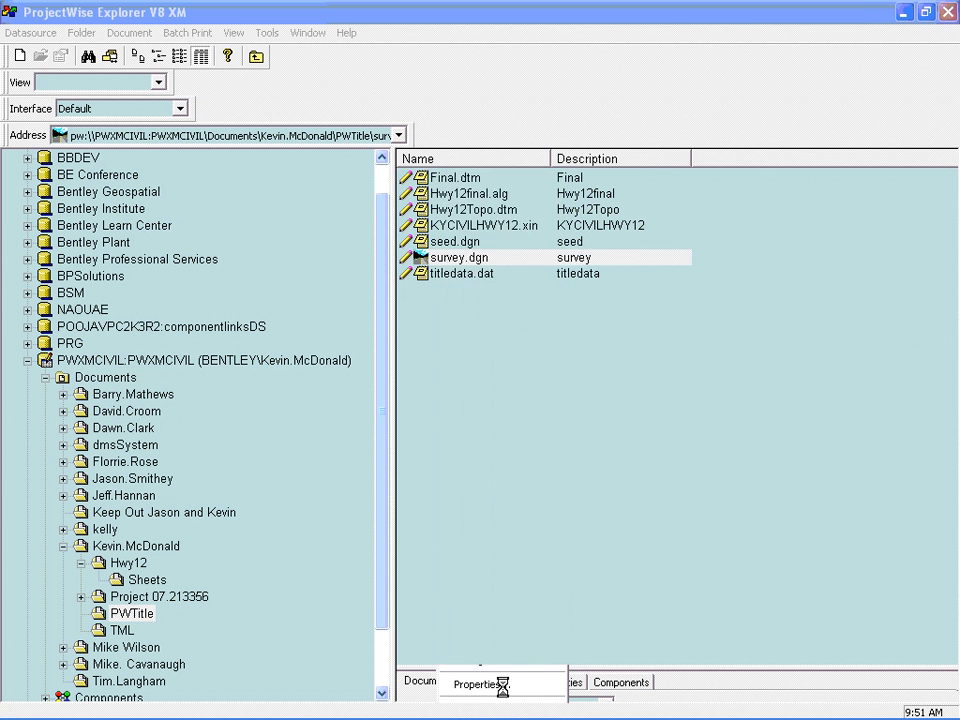
left_click(507, 47)
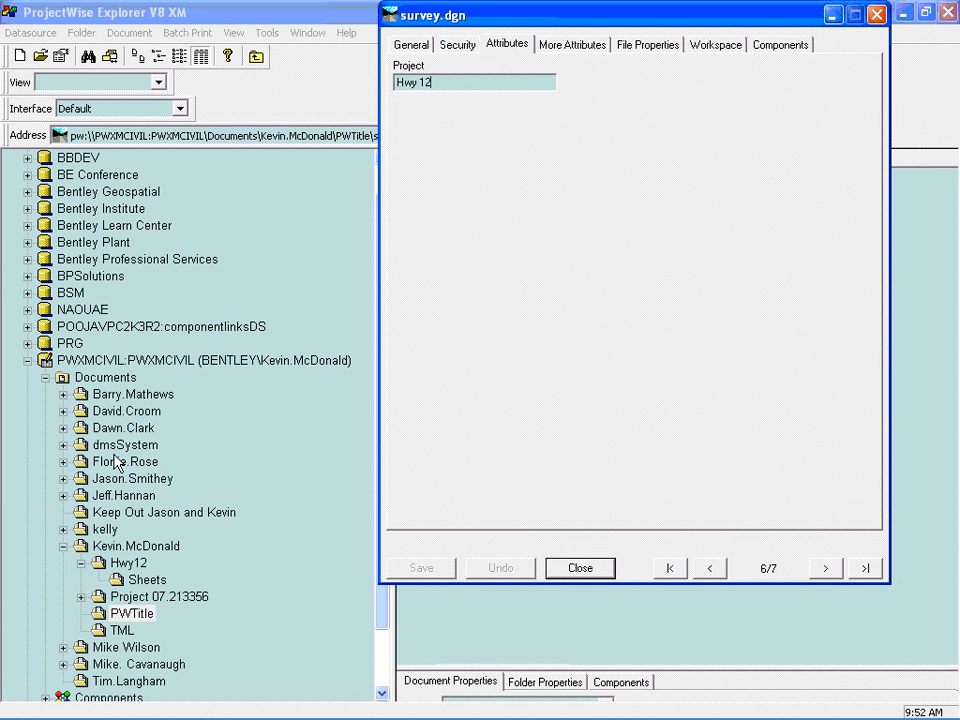
key("Tab")
key("Delete")
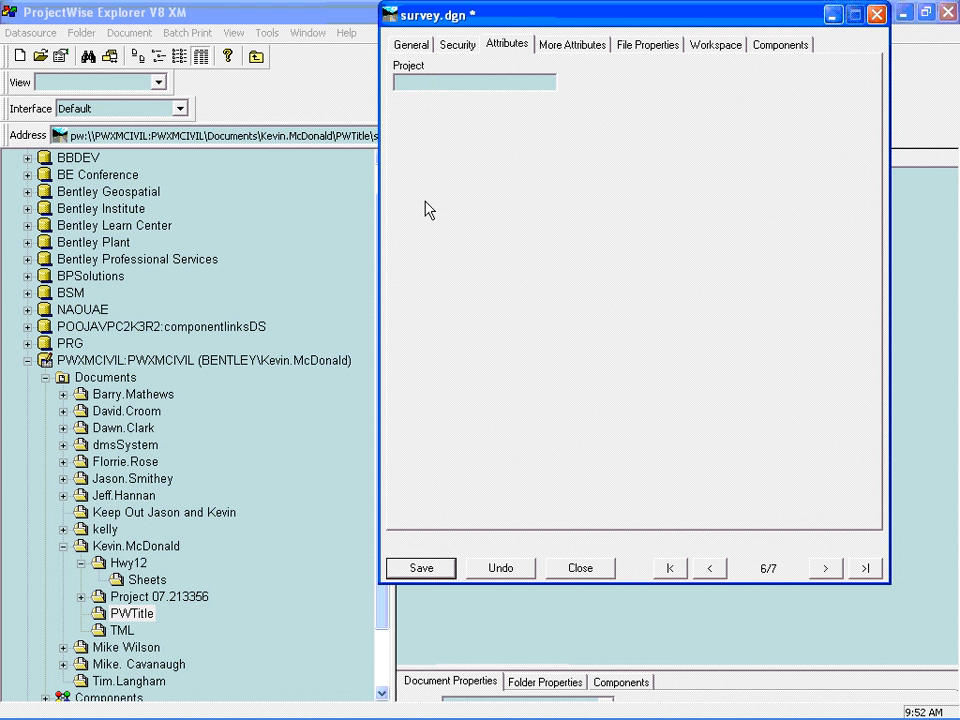
left_click(425, 568)
left_click(565, 568)
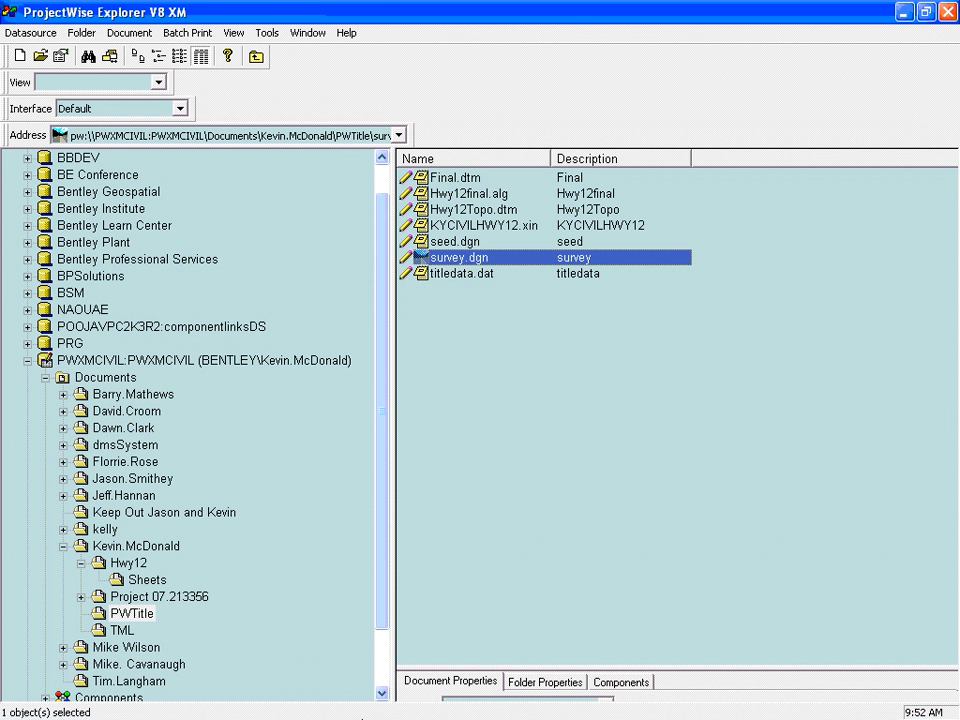
- Switch to MicroStation and open survey.dgn from the PWTitle folder, listing documents for All Applications
key("alt+Tab")
key("alt+Tab")
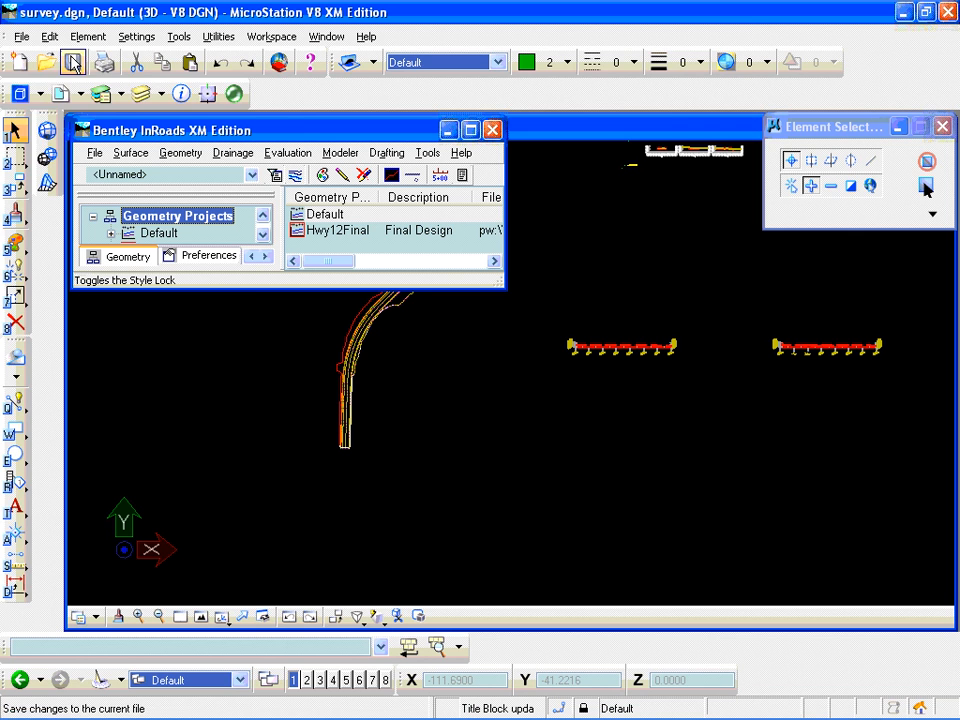
left_click(18, 36)
left_click(45, 80)
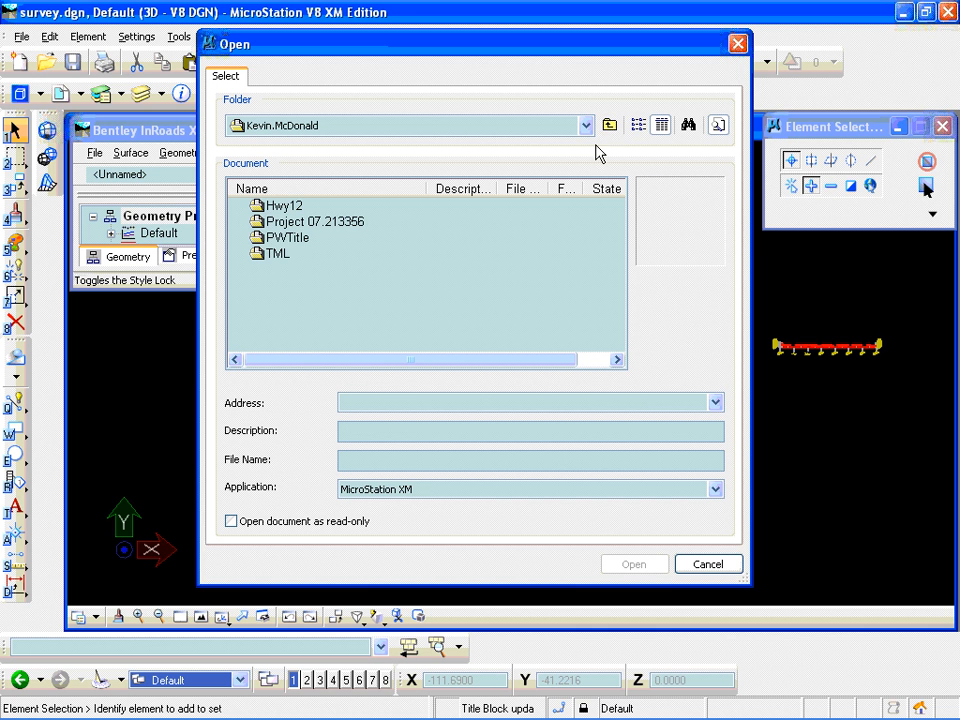
double_click(322, 237)
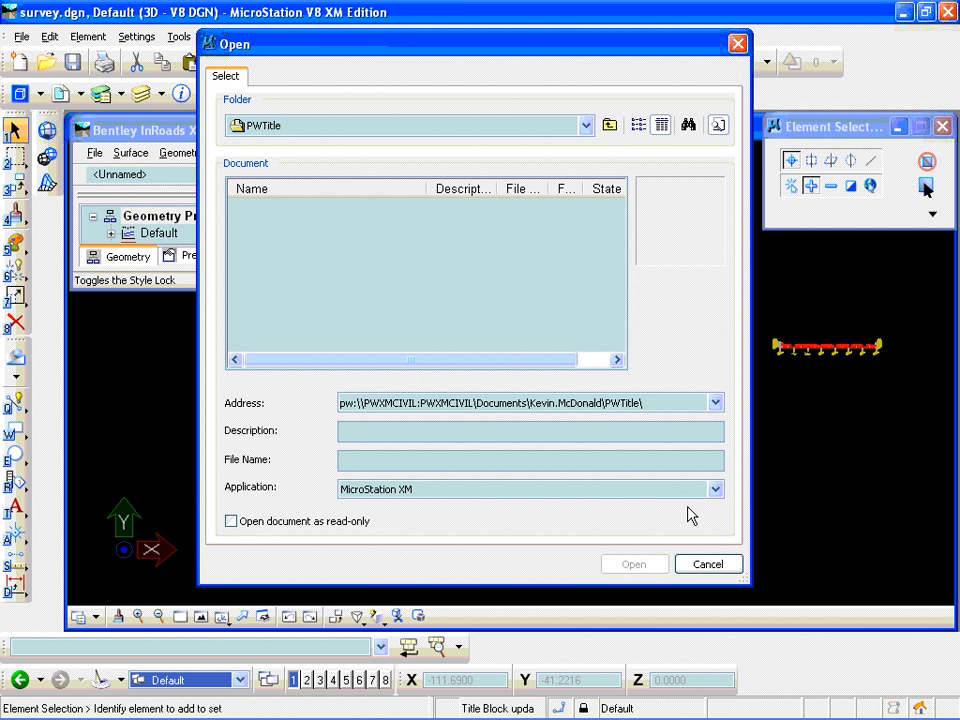
left_click(715, 489)
left_click_drag(708, 302, 715, 243)
left_click(720, 489)
left_click_drag(713, 338, 691, 139)
left_click(456, 120)
left_click(295, 287)
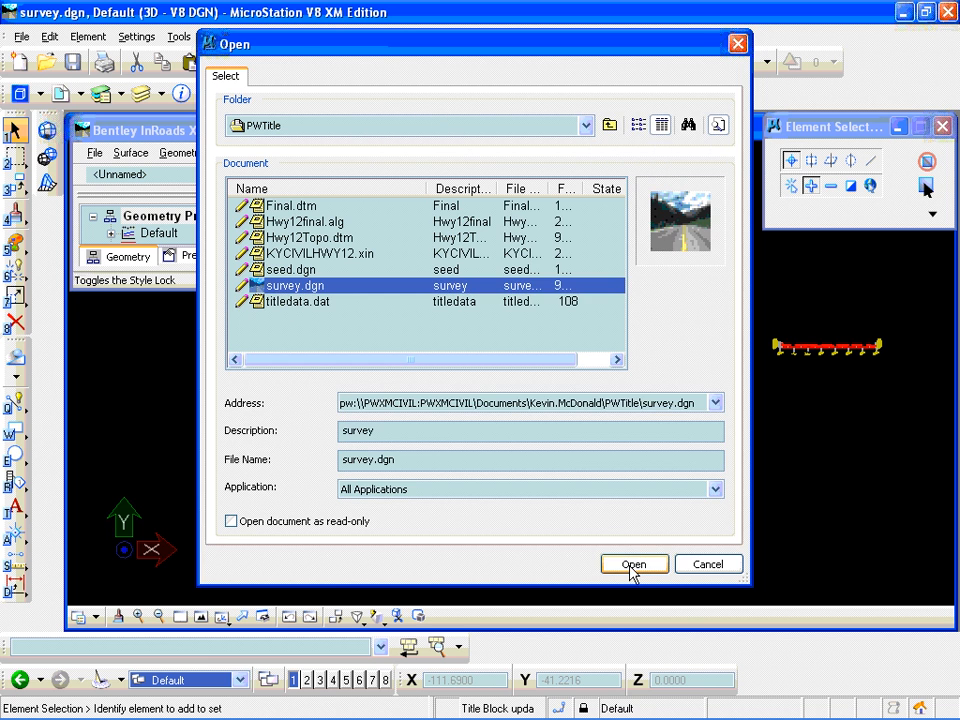
left_click(631, 566)
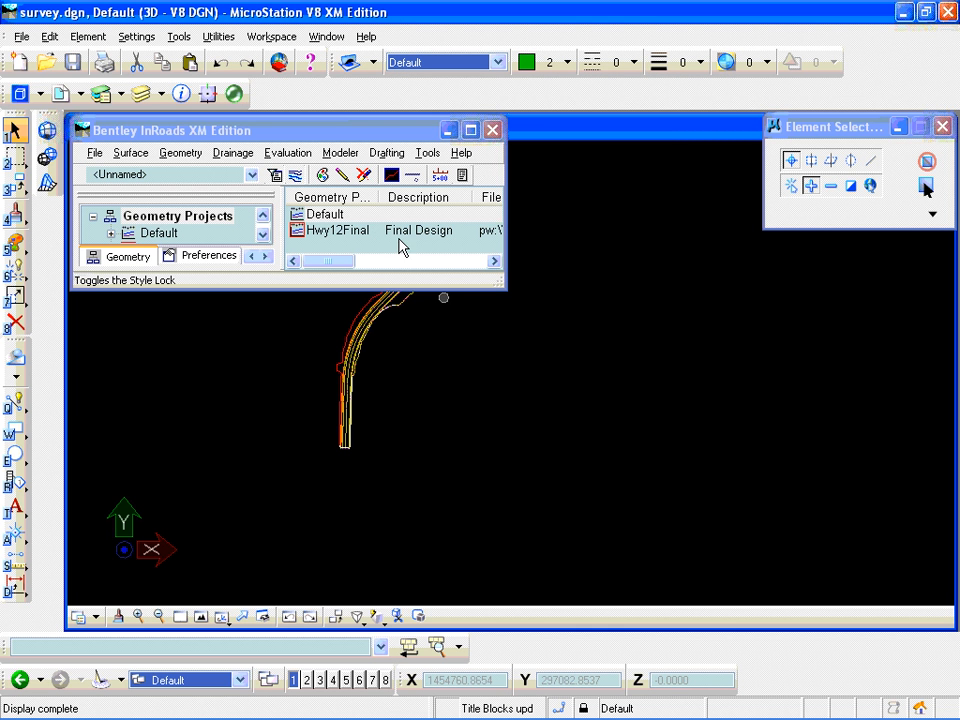
- Start Create Cross Section in InRoads and load the ReferenceBorder preference
left_click(288, 152)
mouse_move(298, 194)
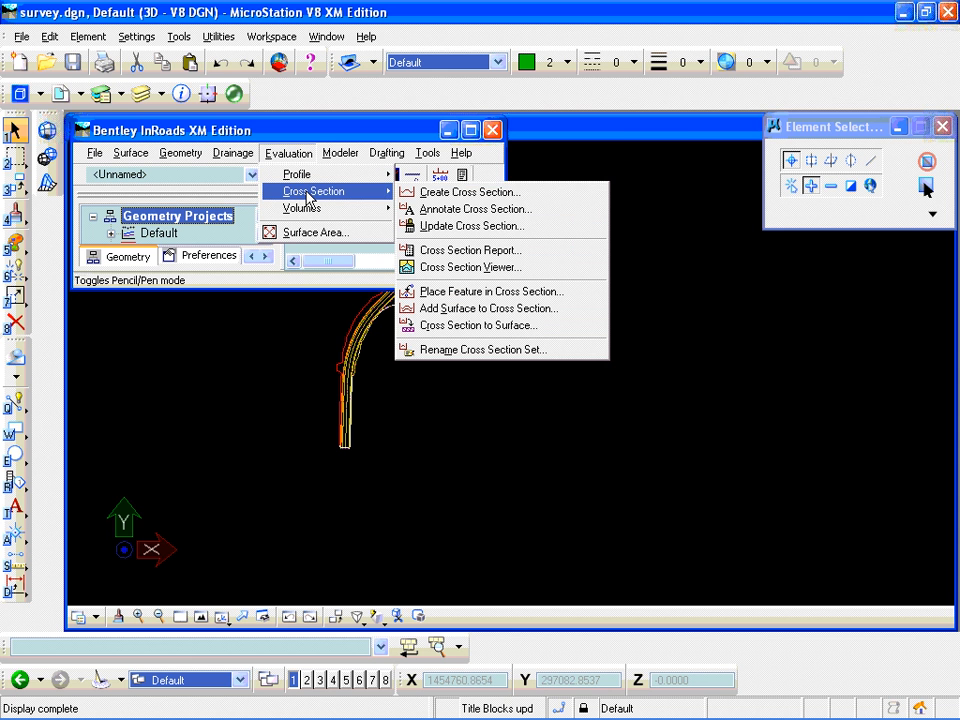
left_click(440, 193)
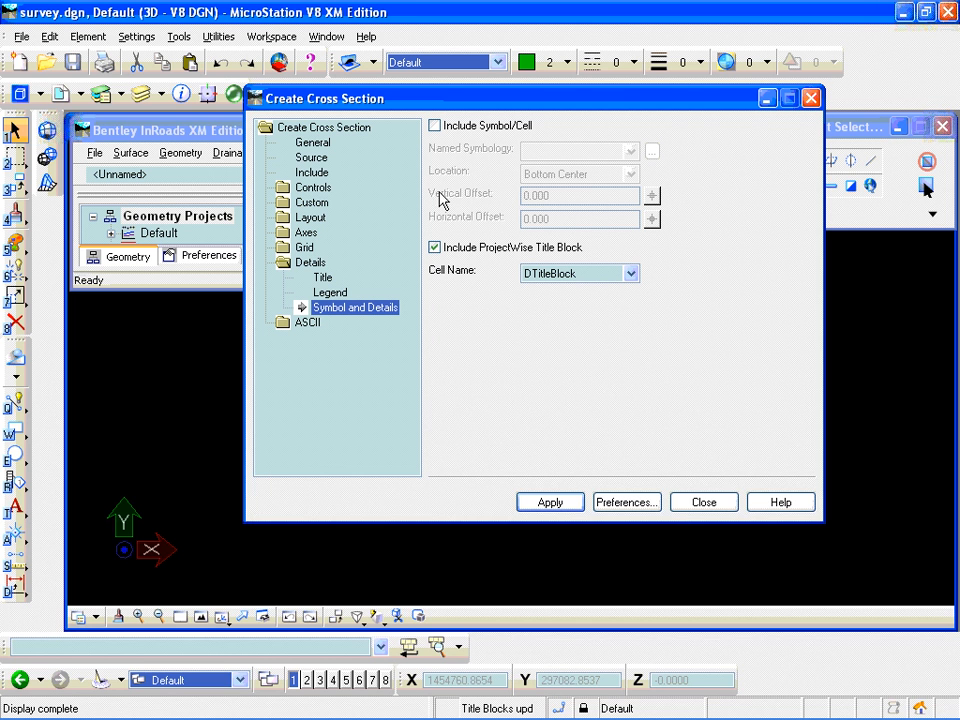
left_click(626, 502)
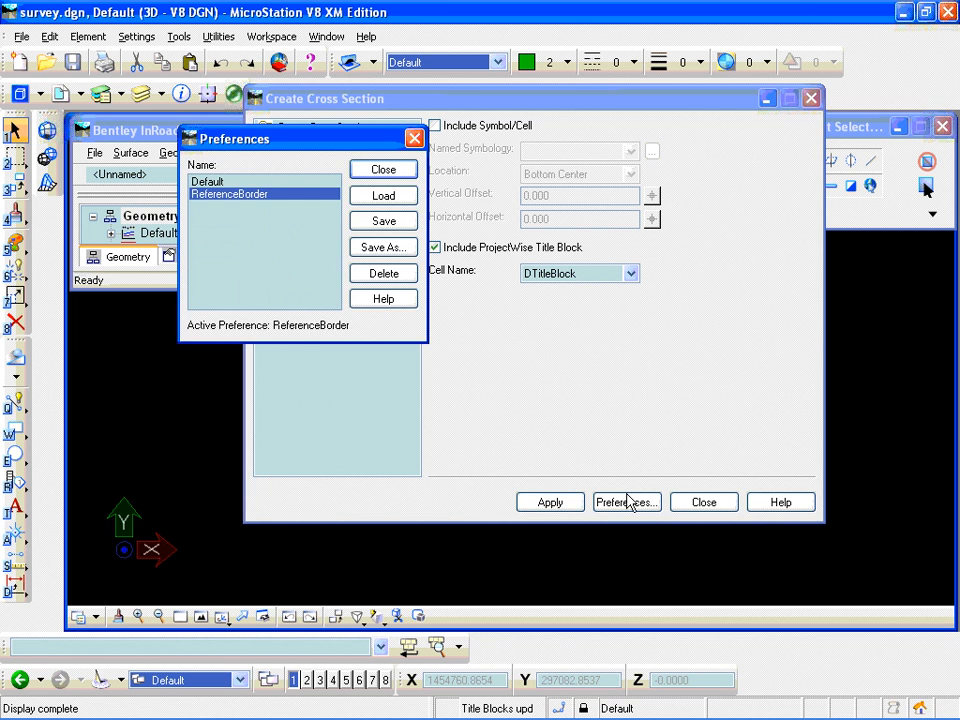
left_click(381, 196)
left_click(385, 170)
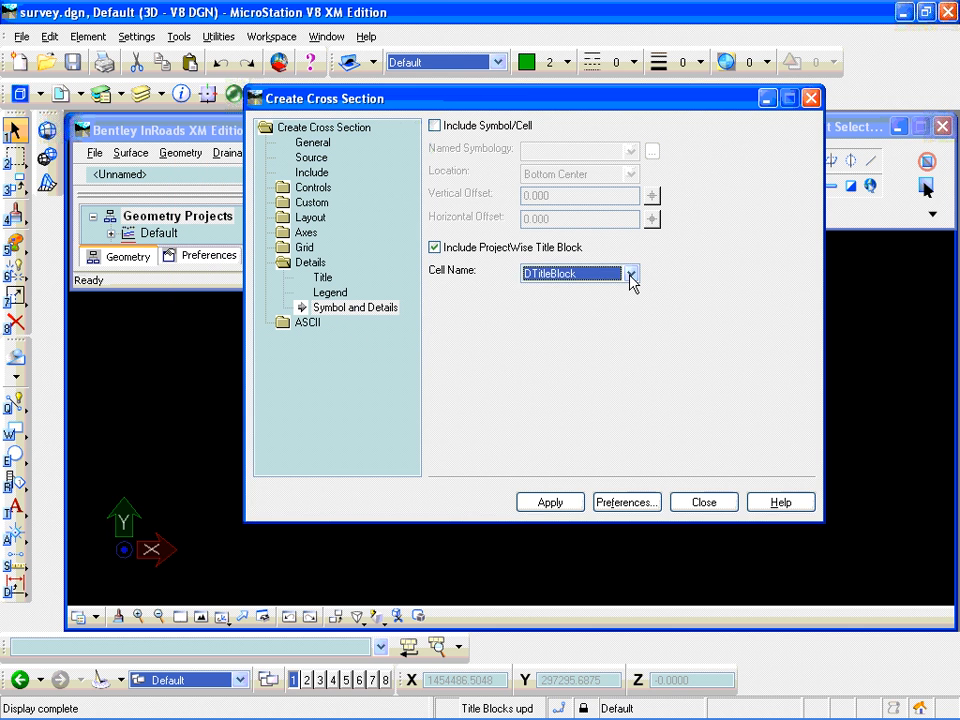
- Choose Project as the ProjectWise title block cell and place the cross section sheets in the empty area beside the alignment
left_click(631, 276)
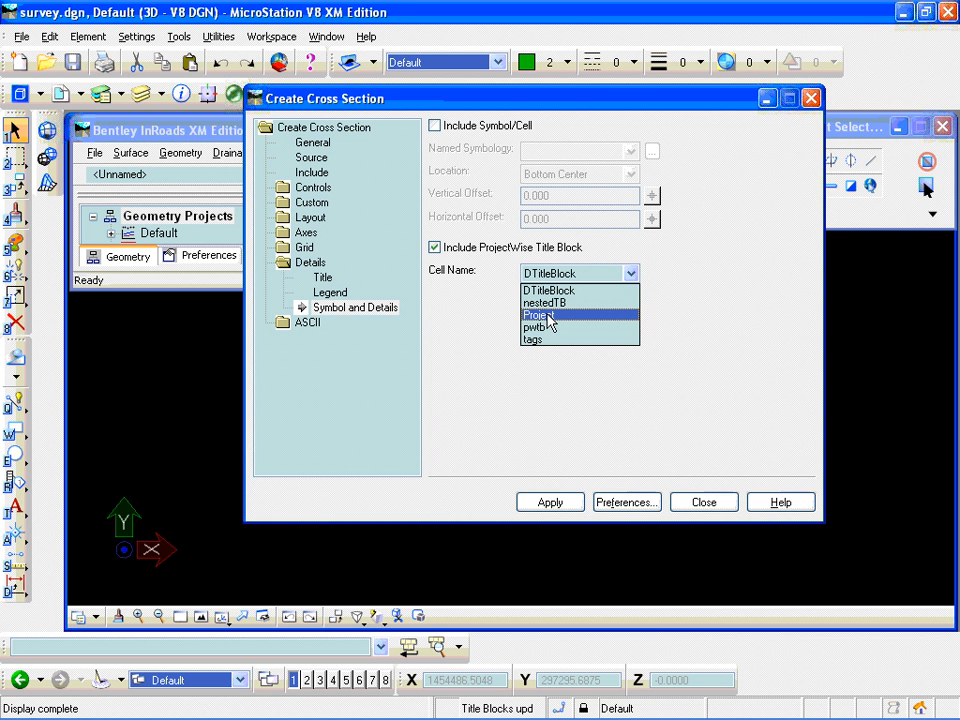
left_click(548, 316)
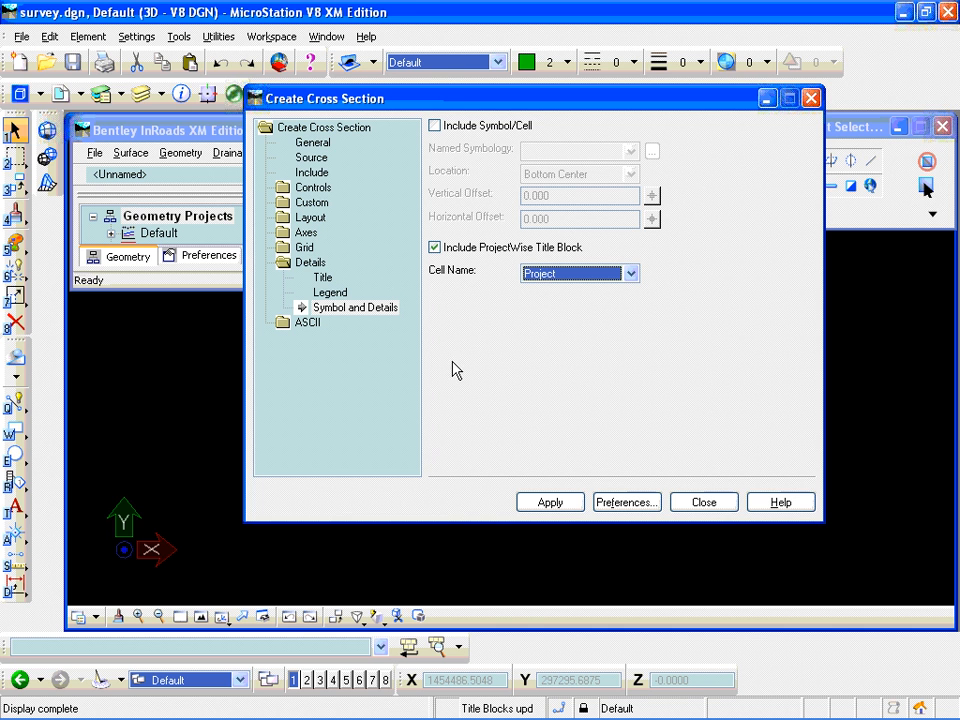
left_click(558, 504)
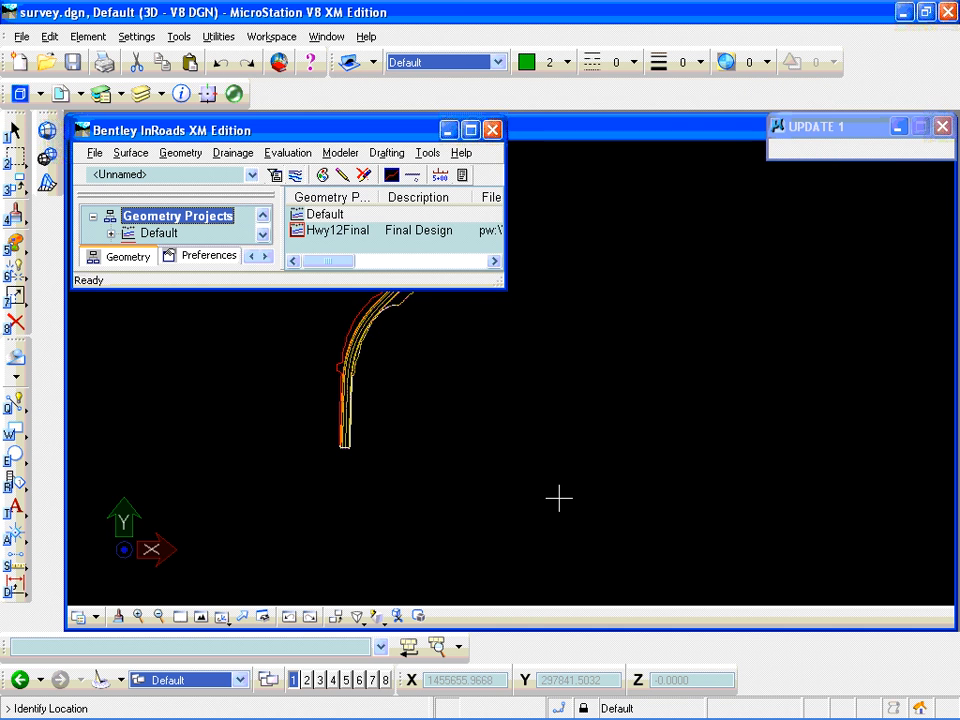
left_click(567, 405)
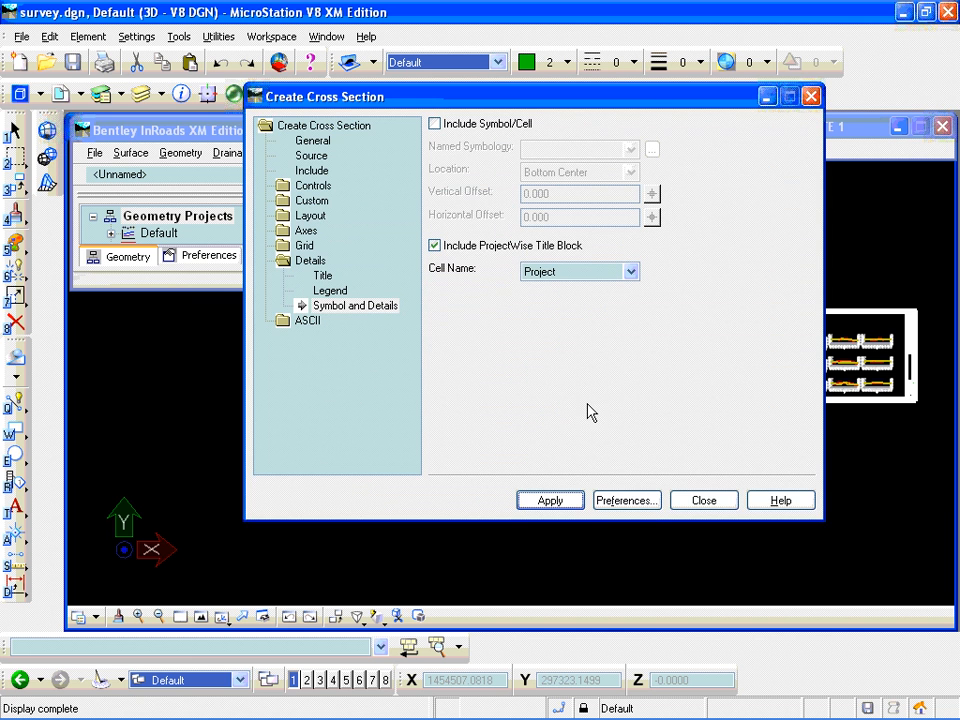
left_click(706, 502)
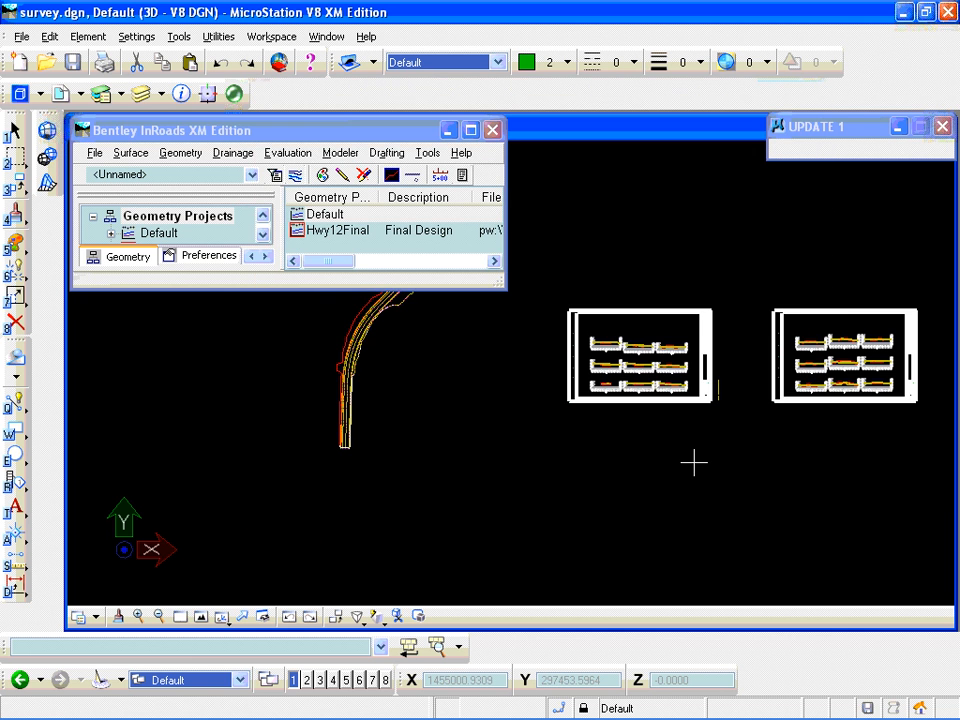
- Run the titleblock modify key-in to open the document properties of survey.dgn
scroll(703, 399, "up", 4)
scroll(716, 340, "up", 3)
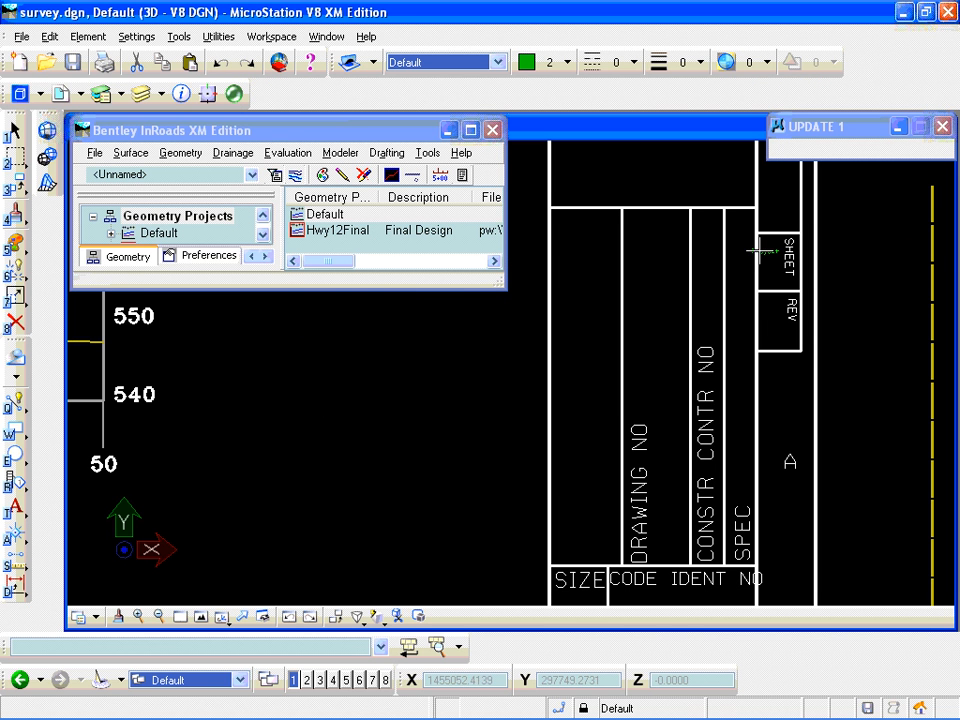
scroll(763, 252, "down", 2)
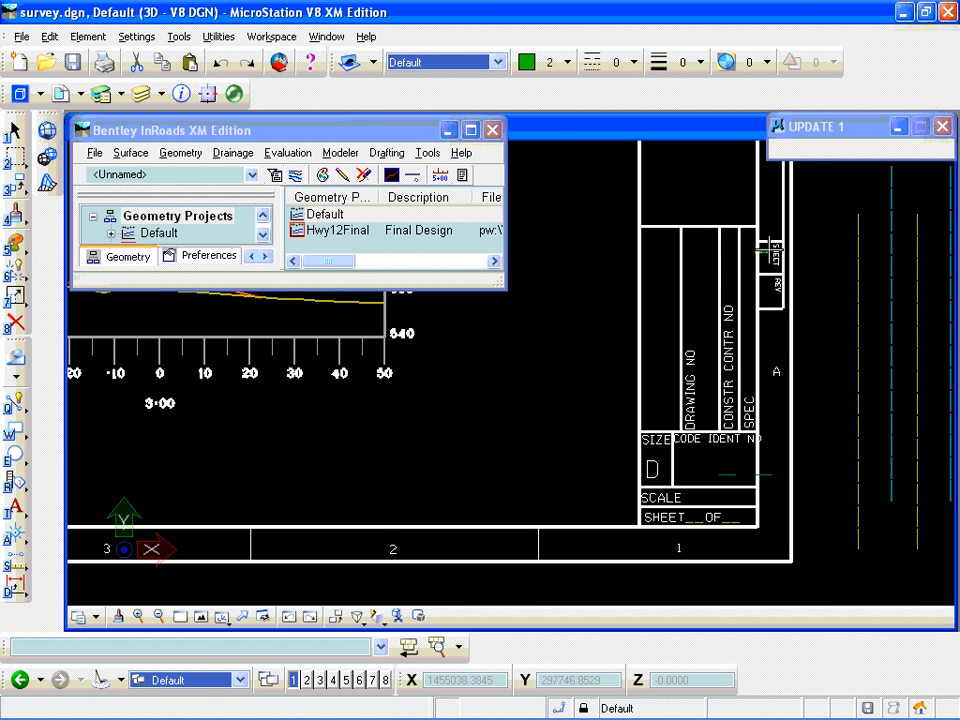
scroll(778, 247, "up", 2)
scroll(779, 244, "up", 2)
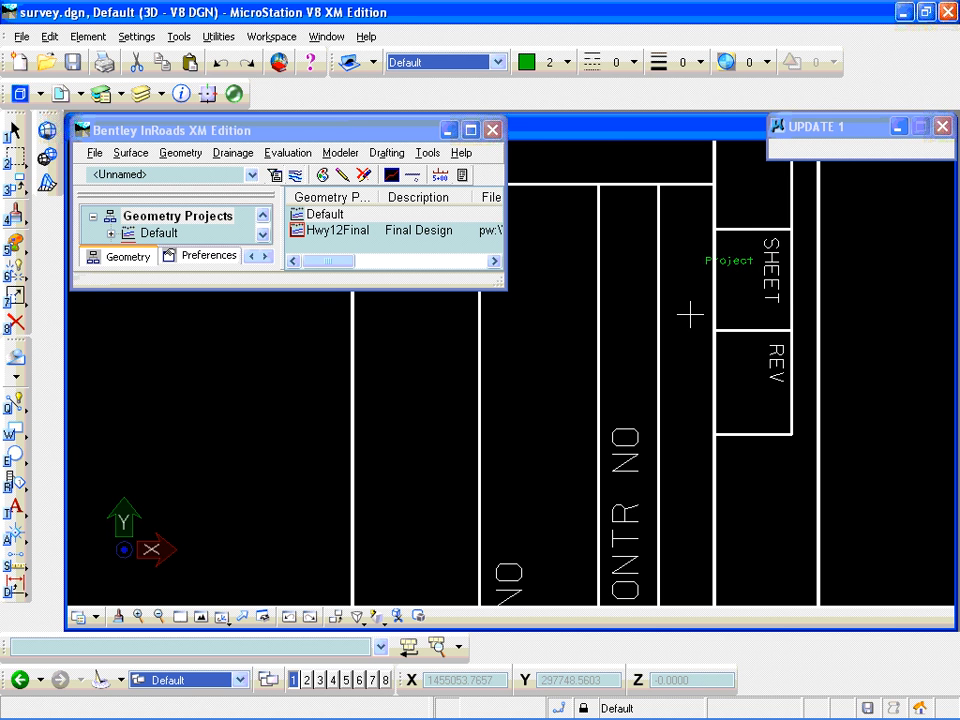
left_click(293, 652)
type("create cell Project")
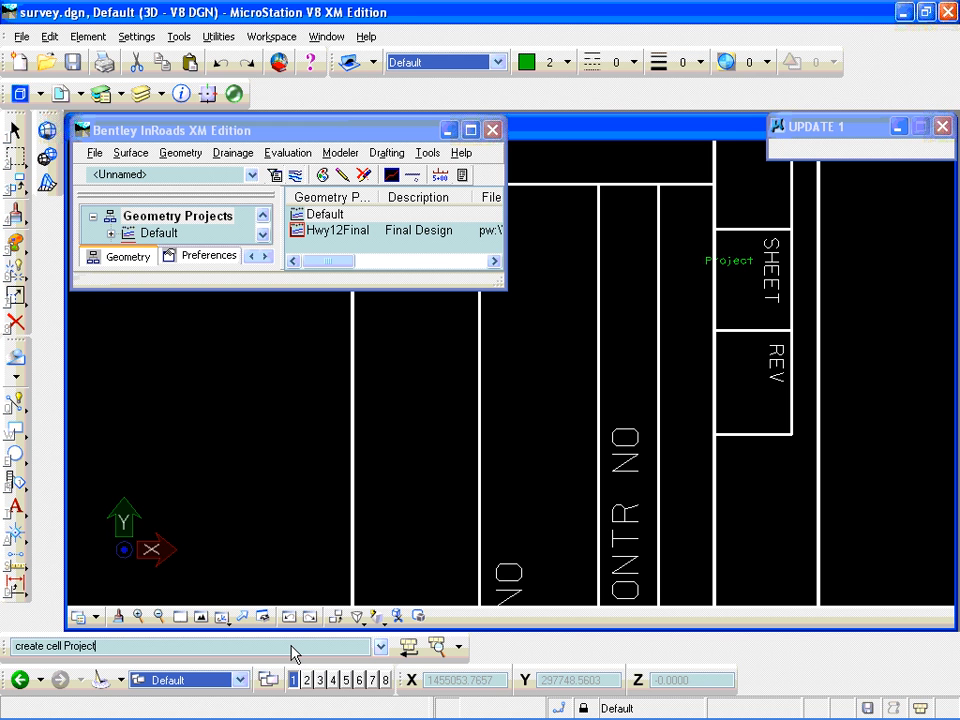
key("Up")
key("Up")
key("Up")
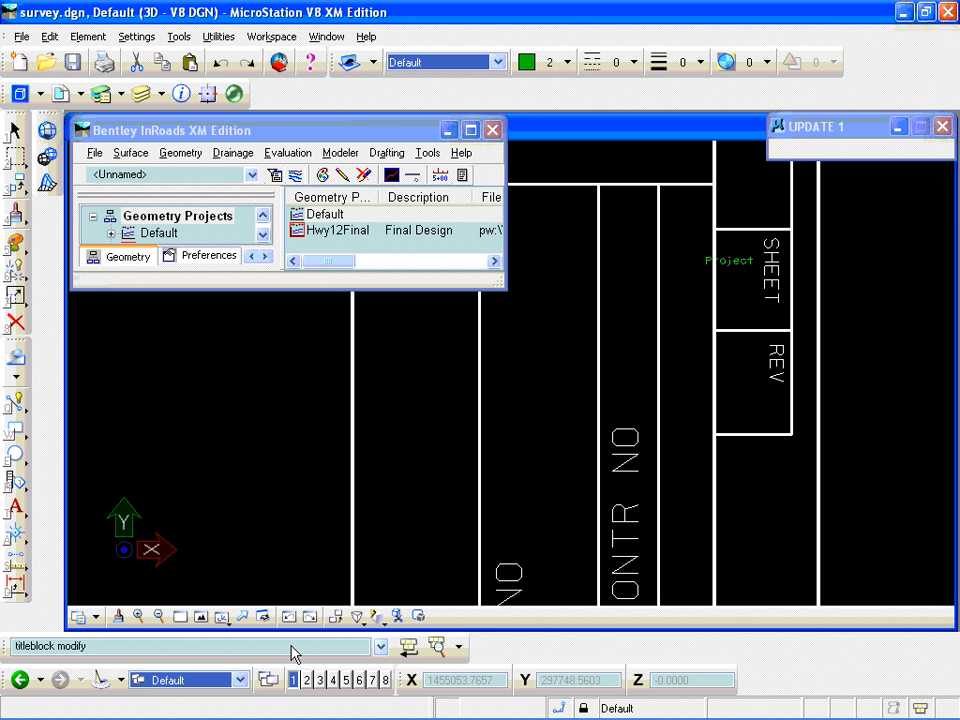
key("Return")
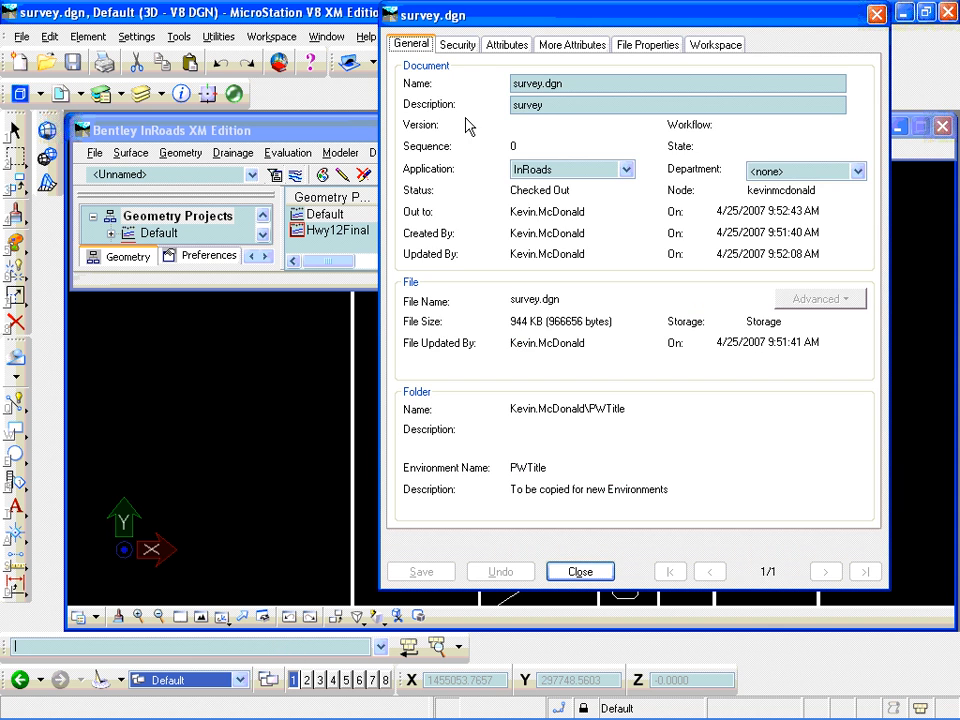
- Set the Project attribute of survey.dgn to John Rd., save it and close the properties to update the title block
left_click(503, 46)
left_click(469, 80)
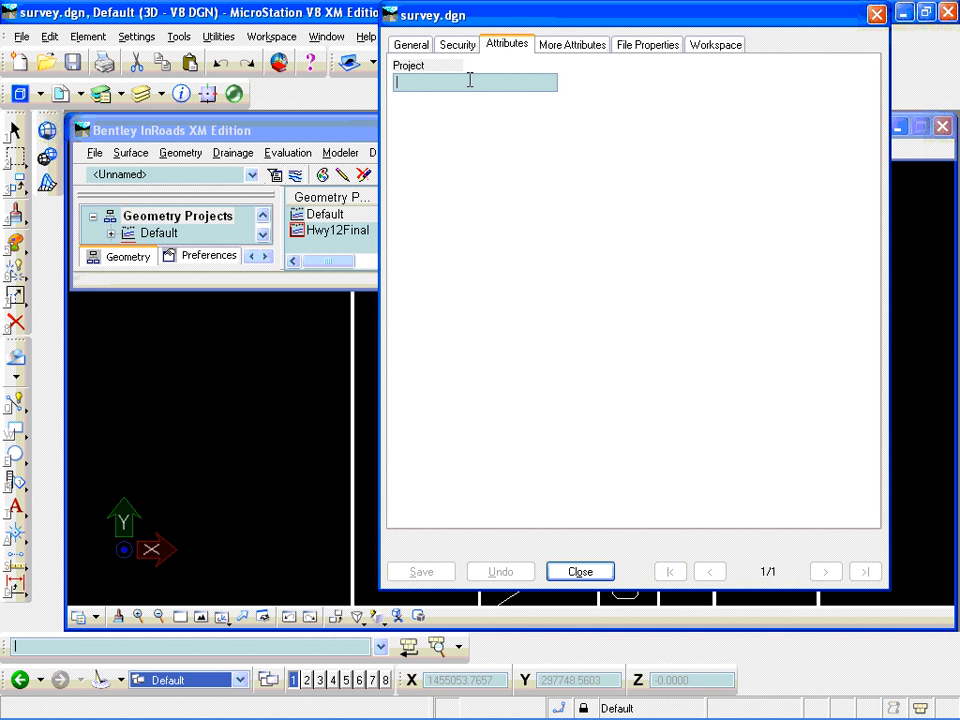
type("John Rd.")
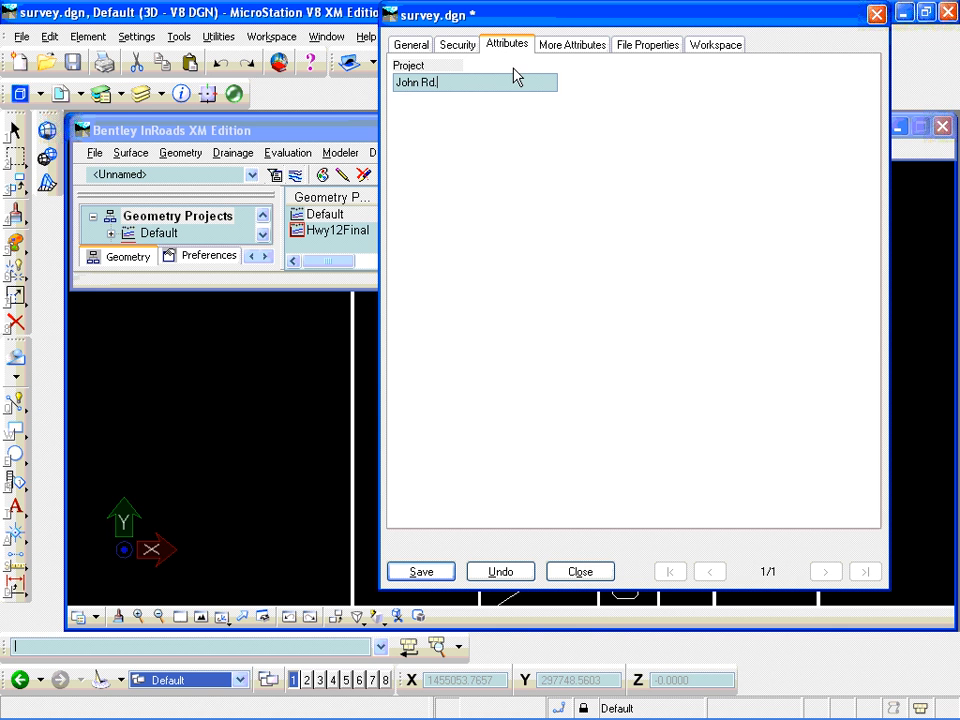
left_click(435, 572)
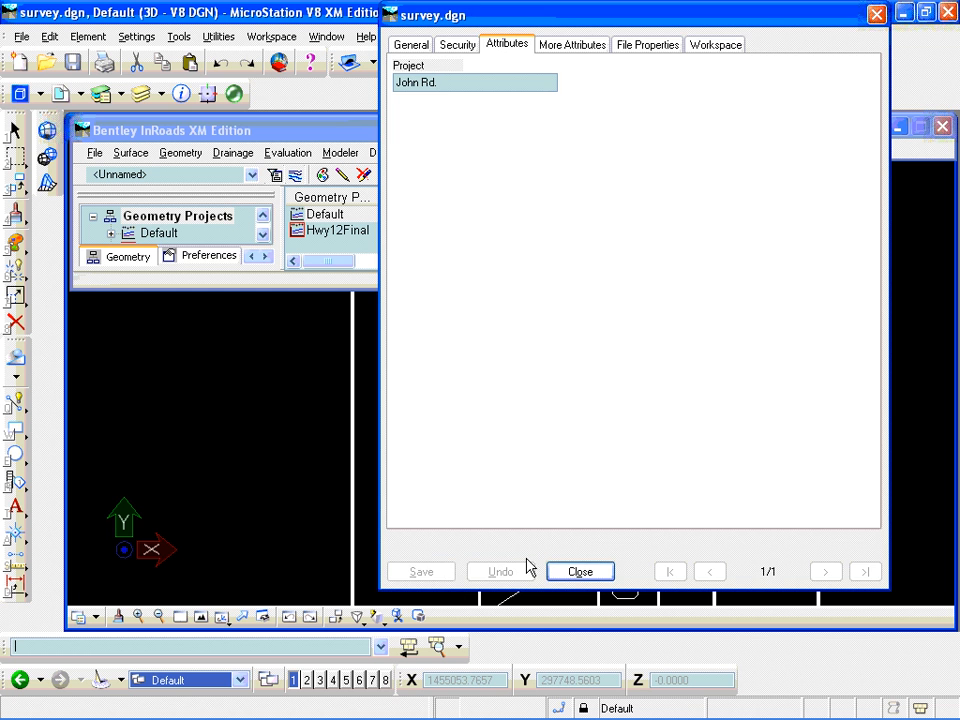
left_click(580, 571)
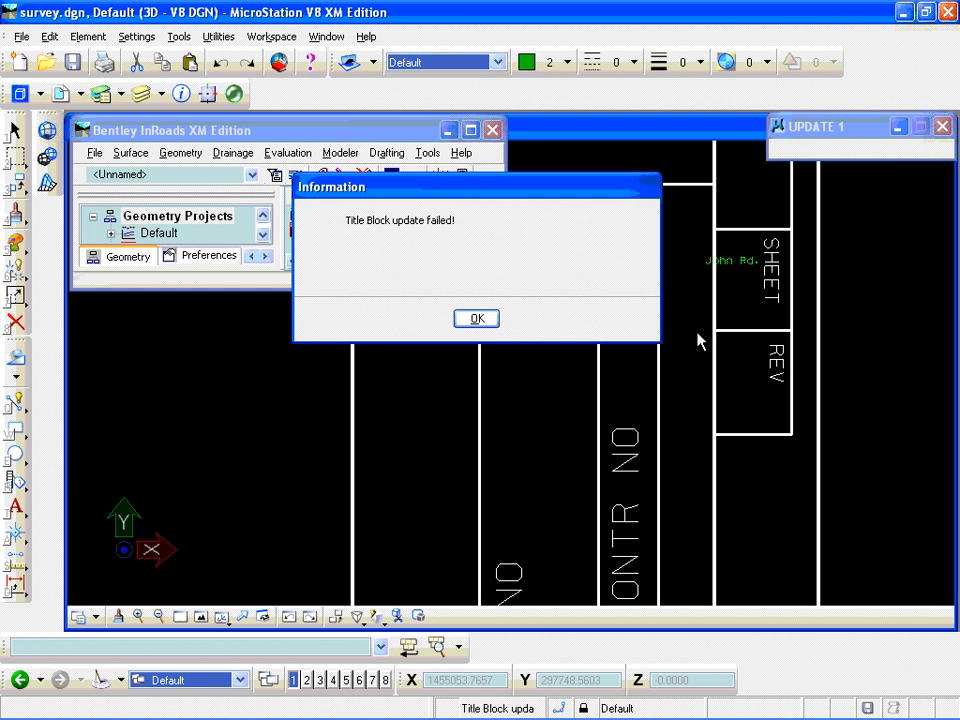
left_click(477, 318)
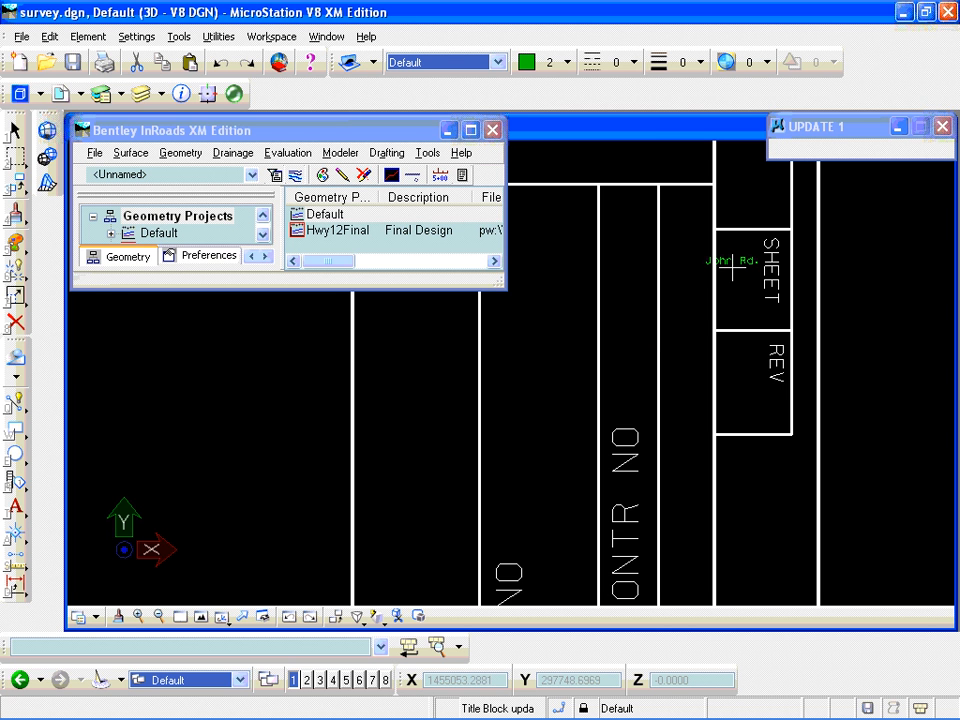
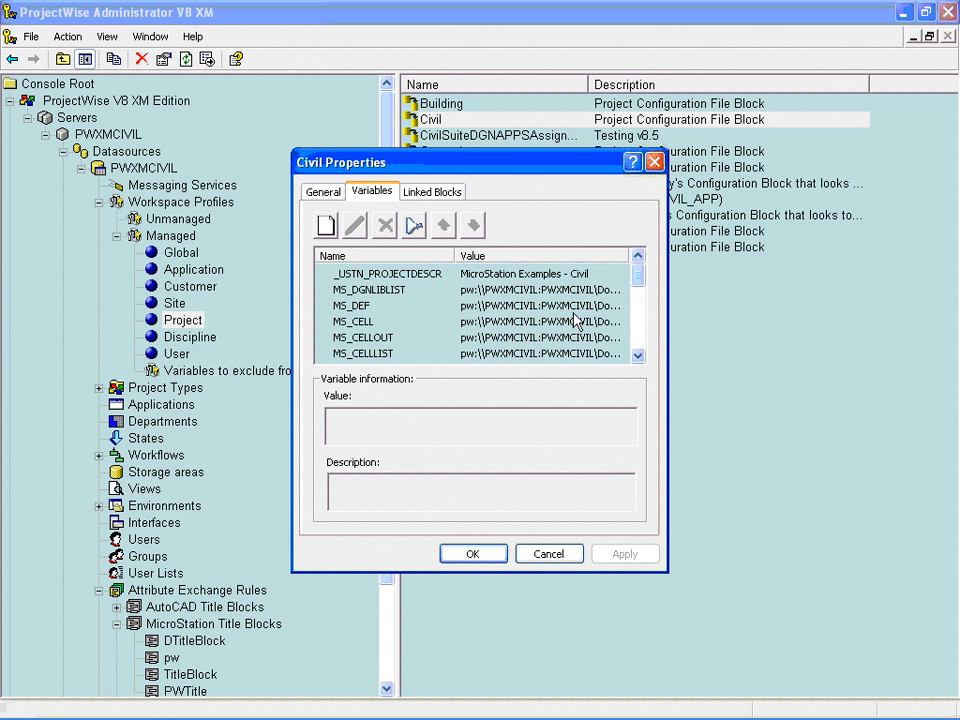
- Examine the MS_DGNAPPS variable in the Civil configuration block, review PW.CFG in Notepad and close that file
left_click_drag(636, 279, 636, 337)
left_click(410, 353)
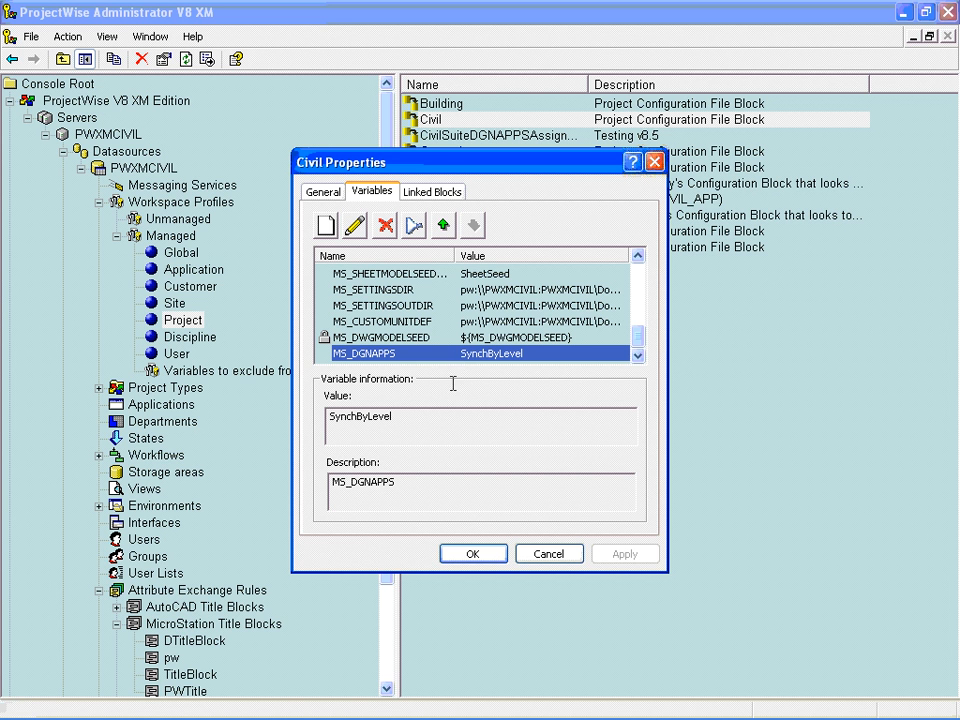
mouse_move(452, 716)
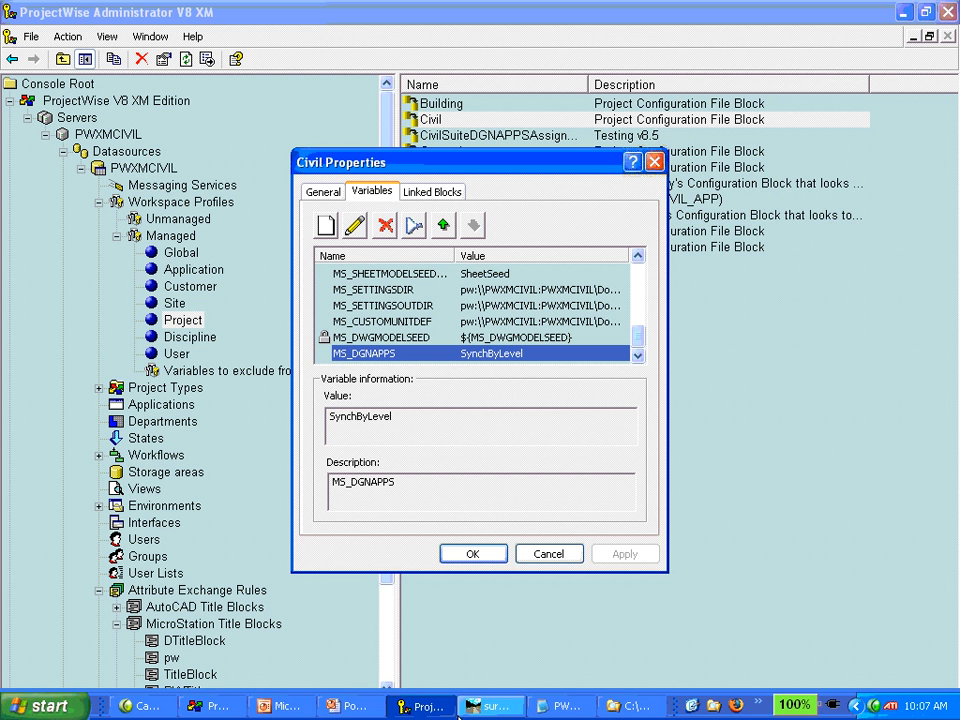
left_click(560, 706)
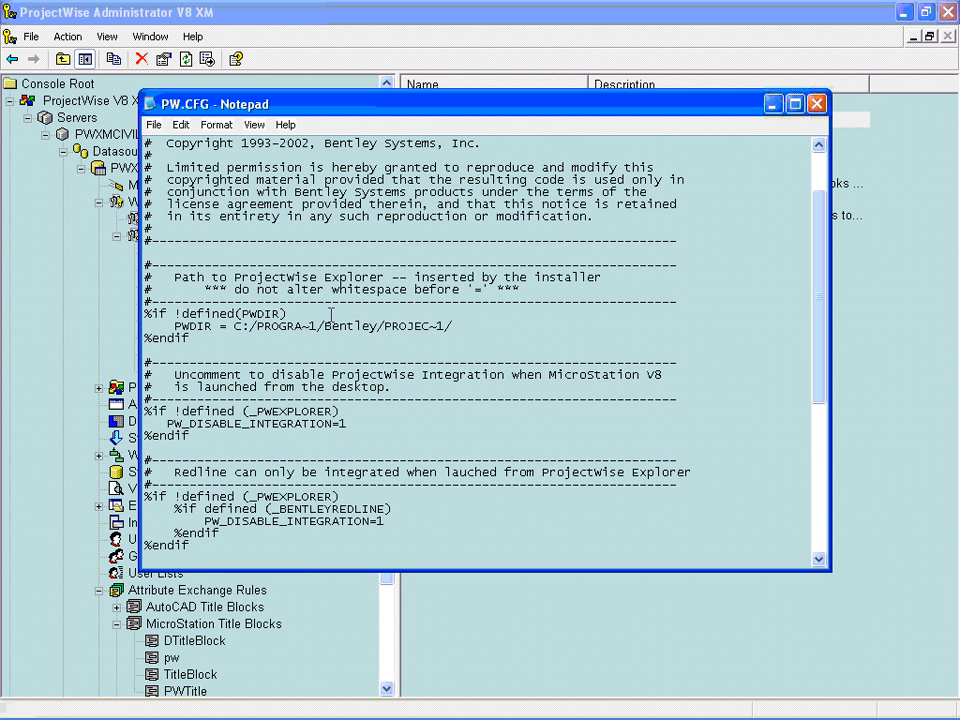
left_click(816, 104)
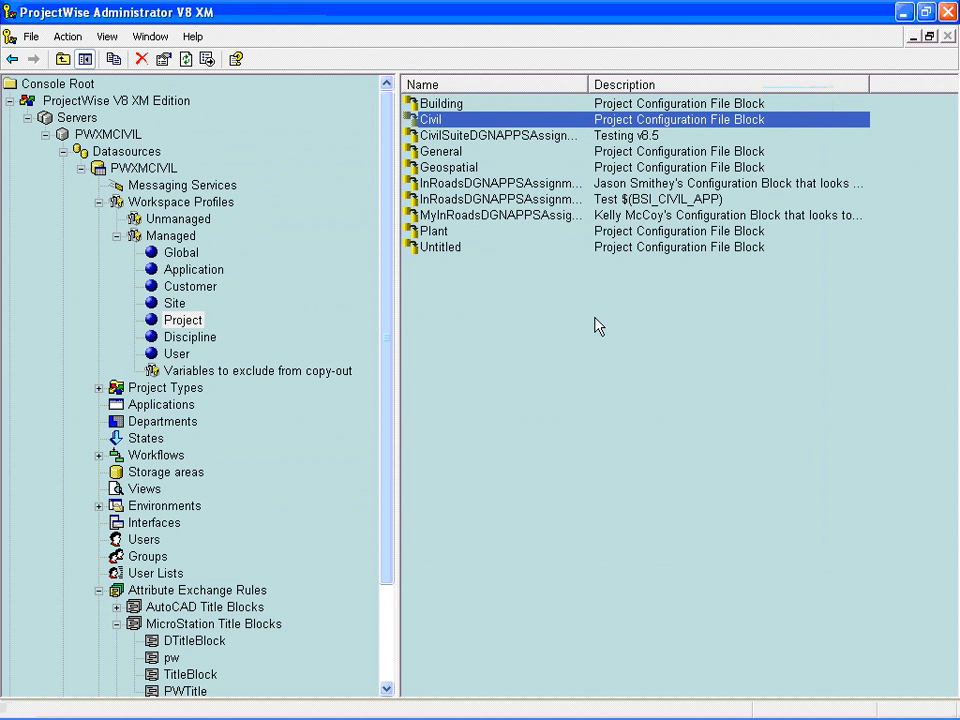
- Create a new Project-level configuration block named LaunchInRoads under the managed workspace profiles and apply it
right_click(453, 296)
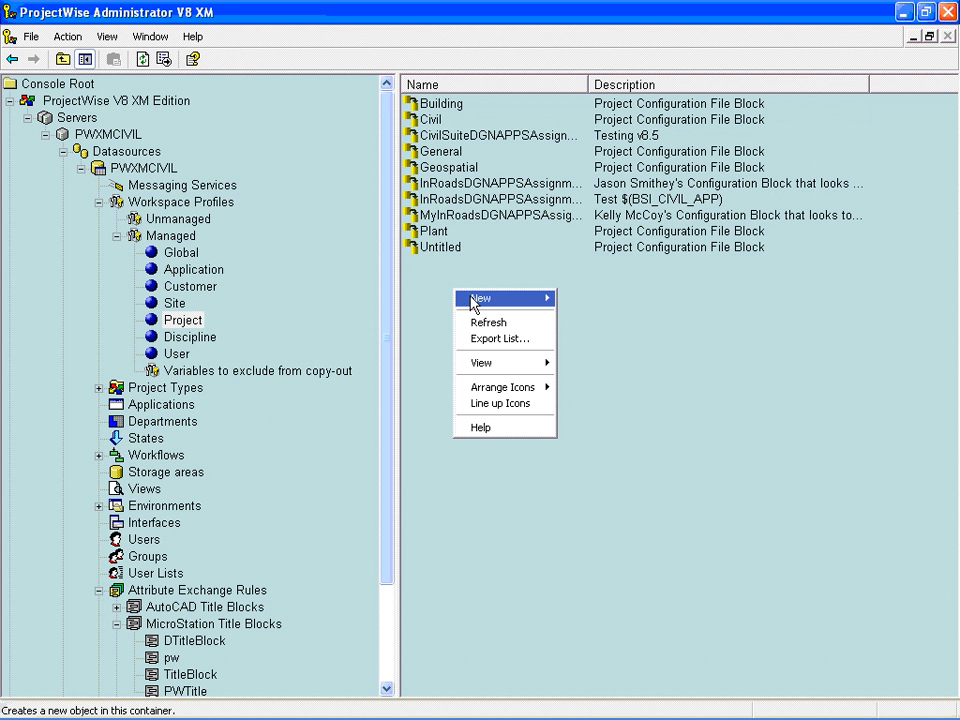
mouse_move(545, 306)
left_click(580, 300)
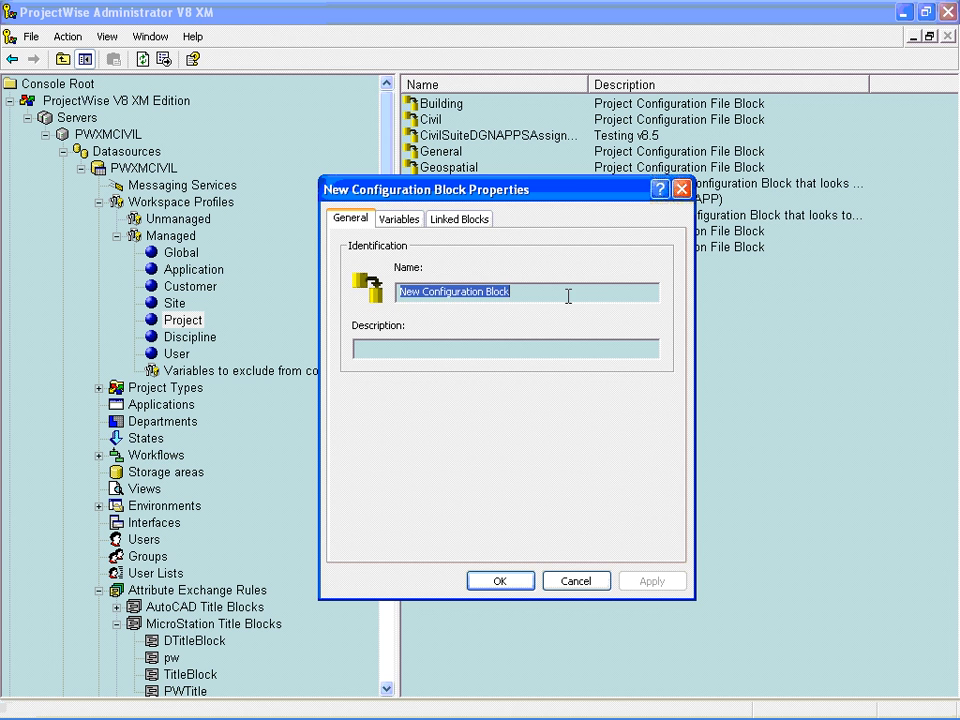
type("Launch")
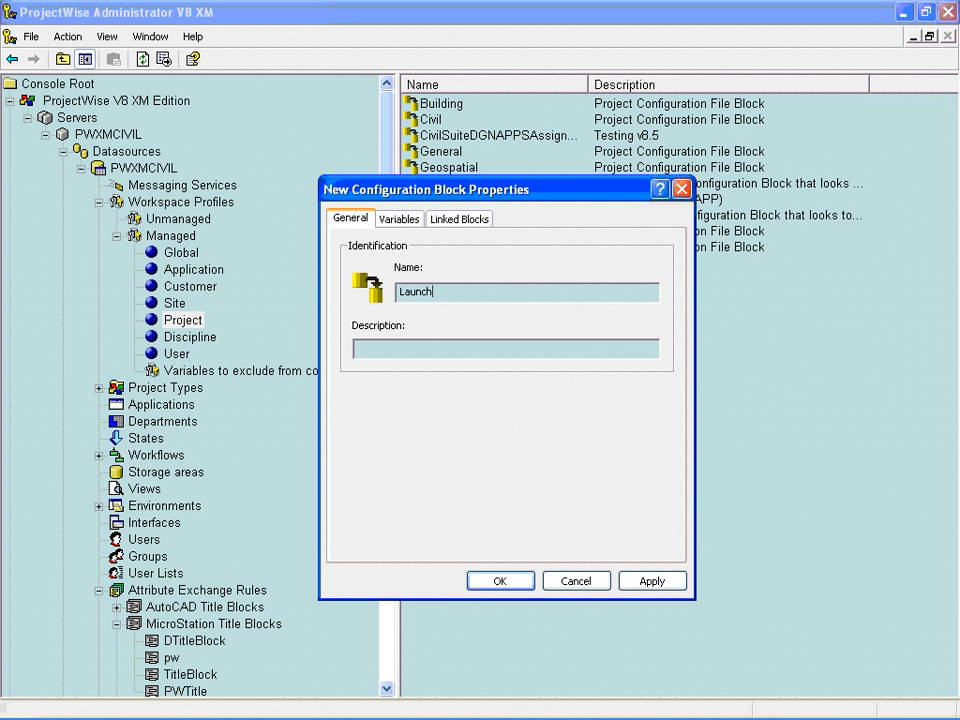
type("InRoads")
left_click(650, 580)
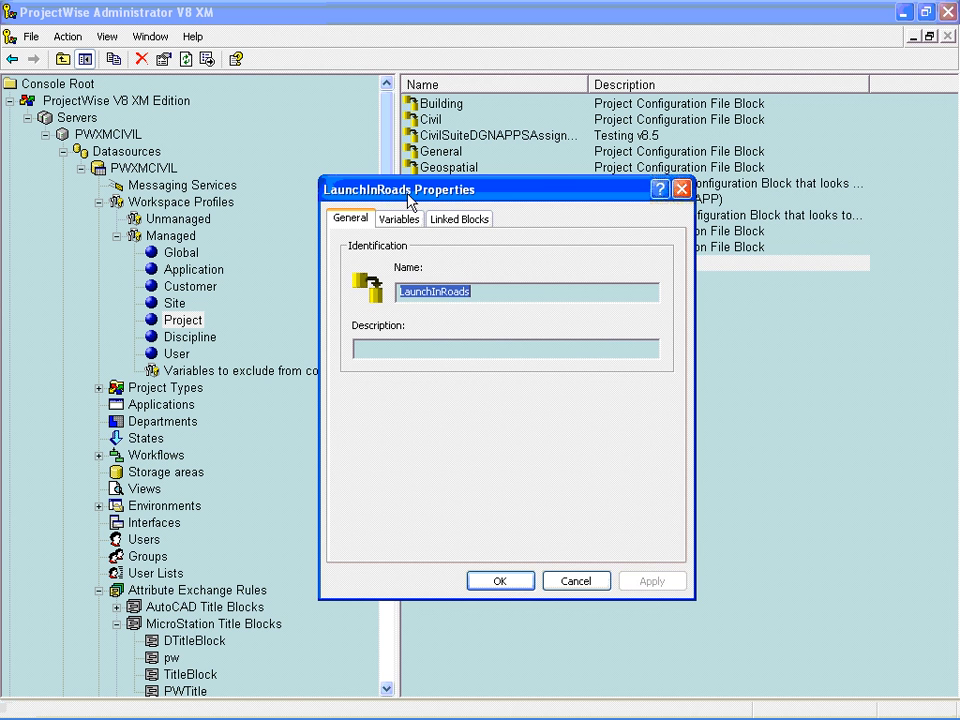
- Start a new variable in the LaunchInRoads configuration block and name it MS_DGNAPPS
left_click_drag(407, 197, 424, 244)
left_click(420, 268)
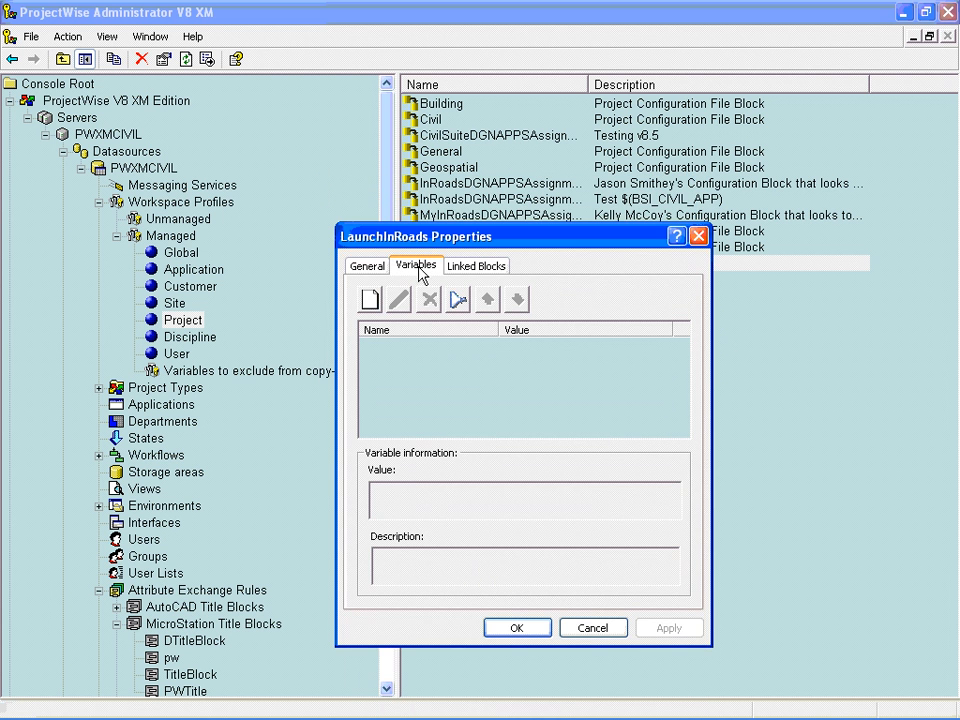
left_click(370, 302)
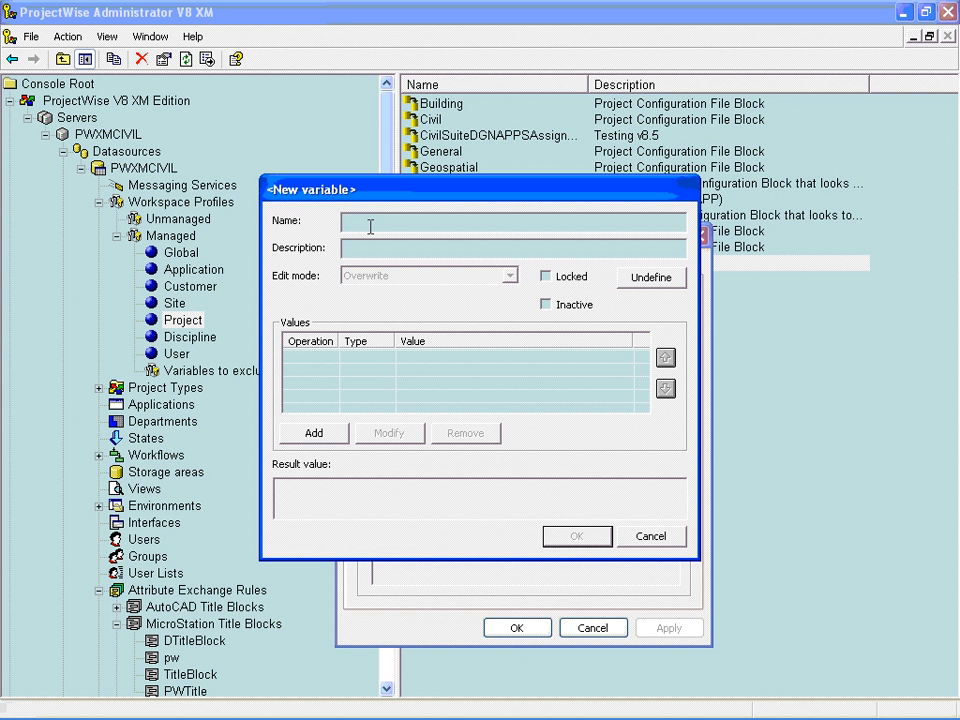
type("MS_DGNAPPS")
- Assign the string value $(BSI_CIVIL_APP) to the new variable and save the LaunchInRoads block
left_click(313, 434)
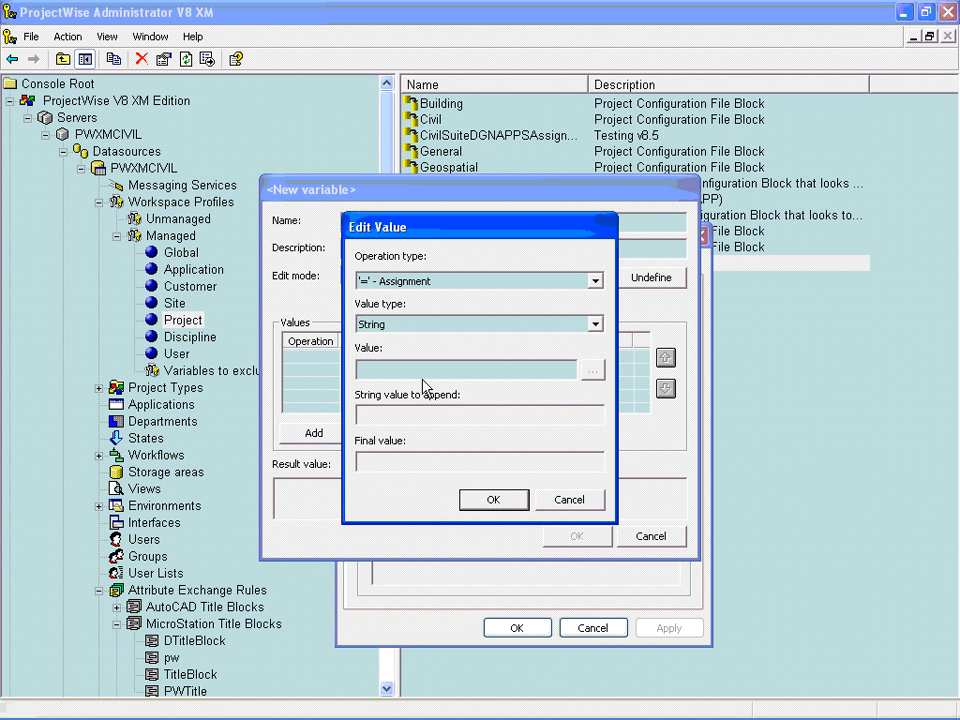
type("$(BSI_CIVIL_")
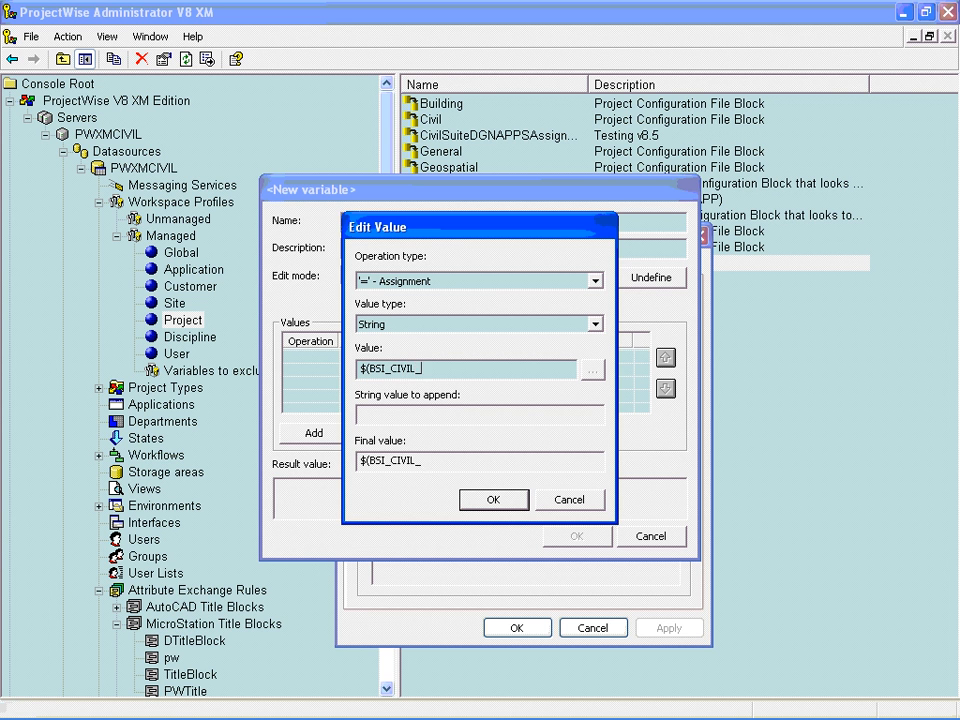
type("APP)")
left_click(474, 499)
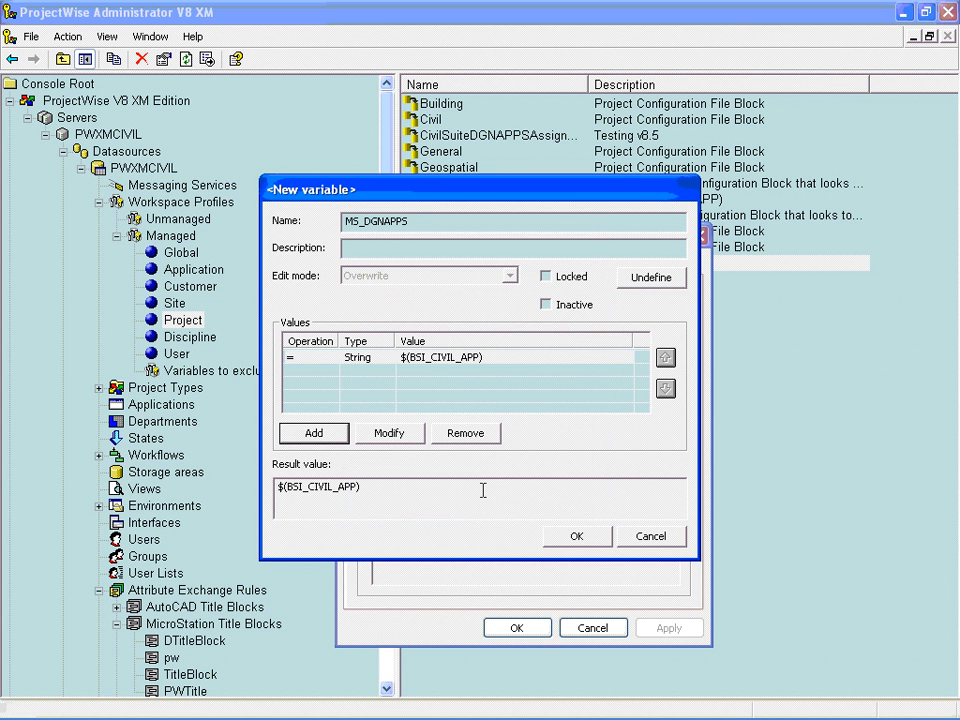
left_click(577, 538)
left_click(660, 630)
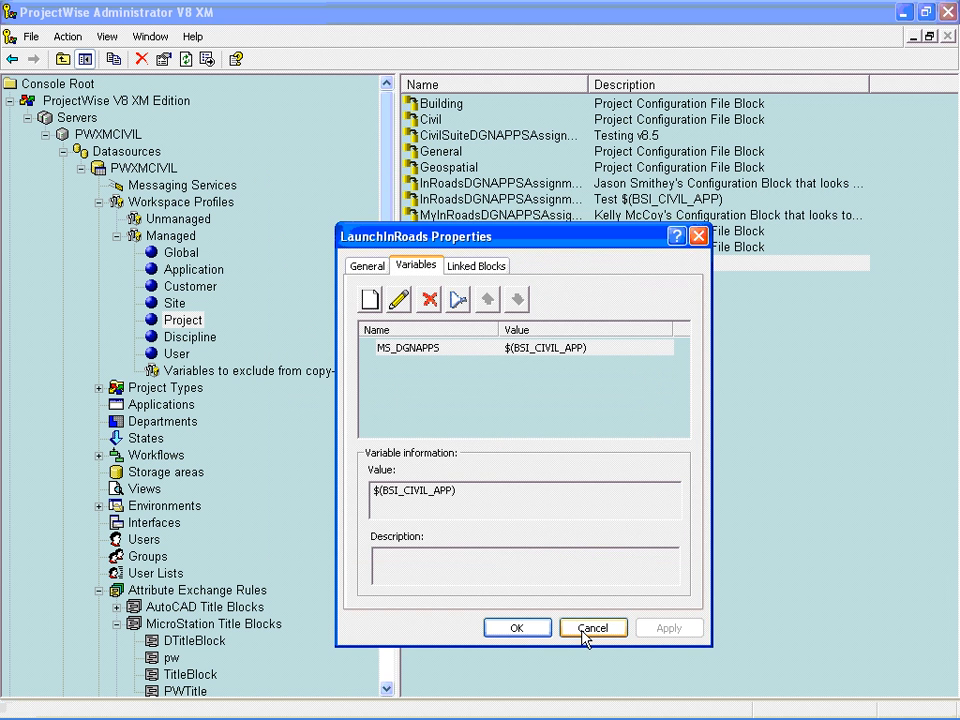
left_click(532, 628)
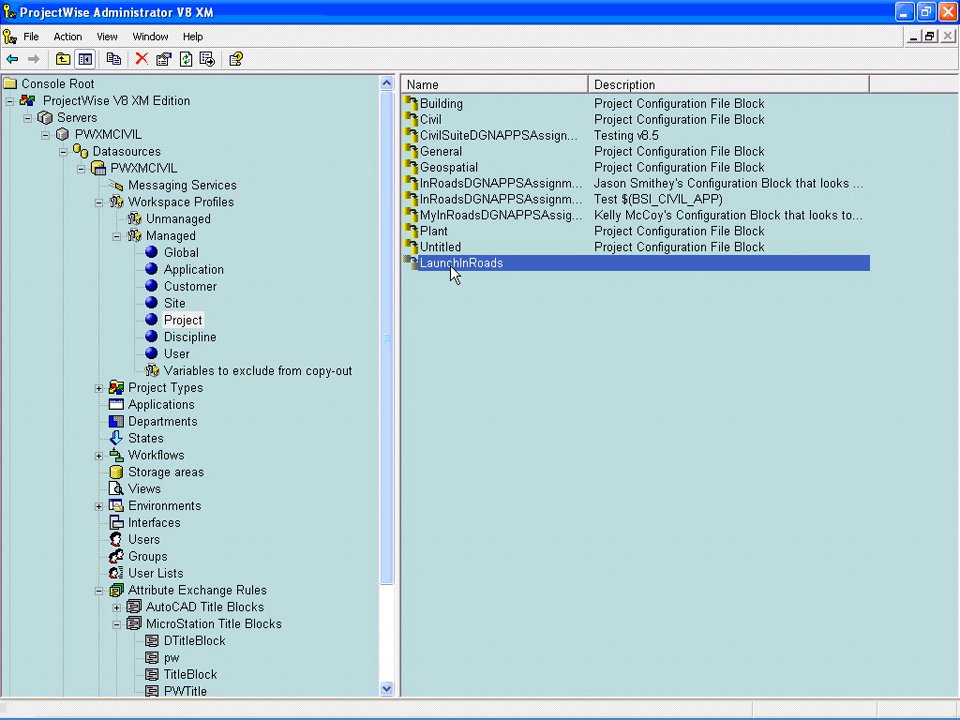
- Assign the LaunchInRoads configuration block to the Project level of the InRoads application's managed workspace and save
left_click(182, 404)
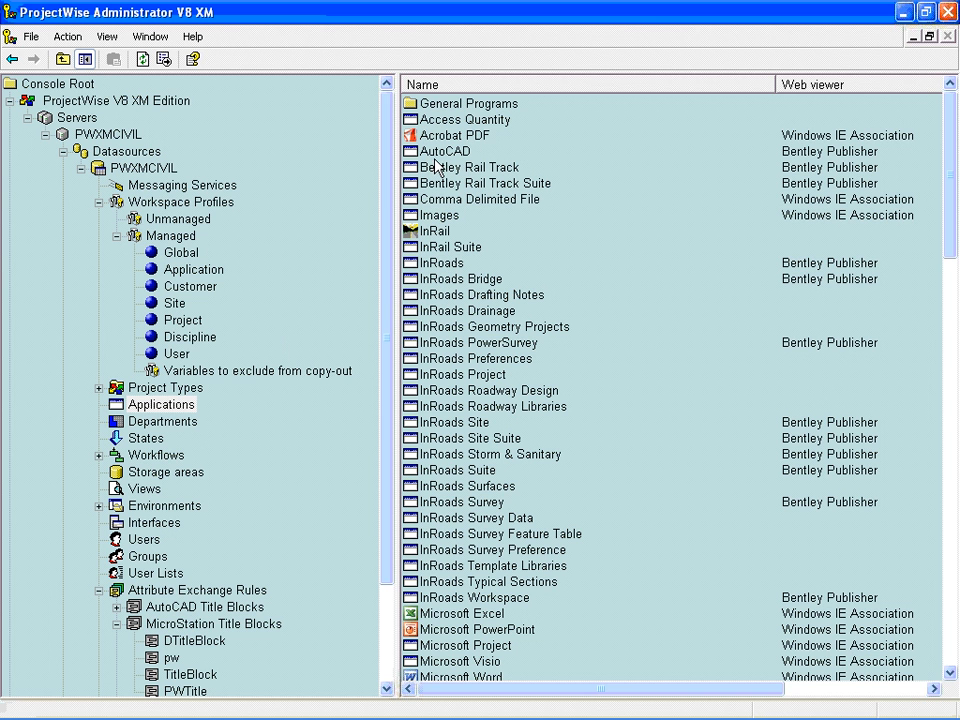
left_click(446, 266)
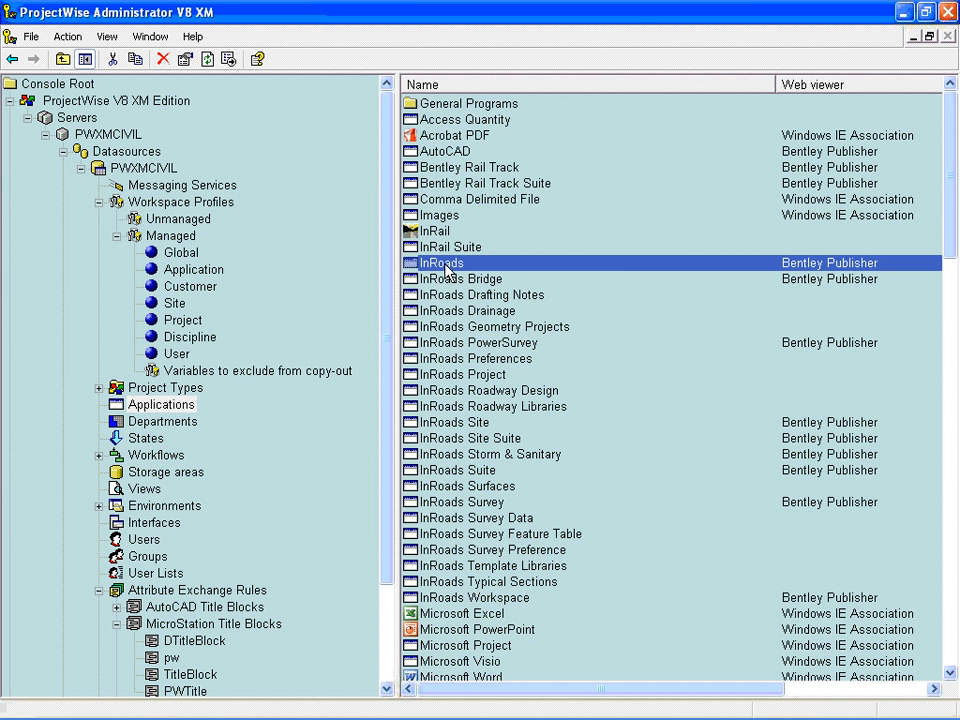
right_click(446, 266)
left_click(445, 363)
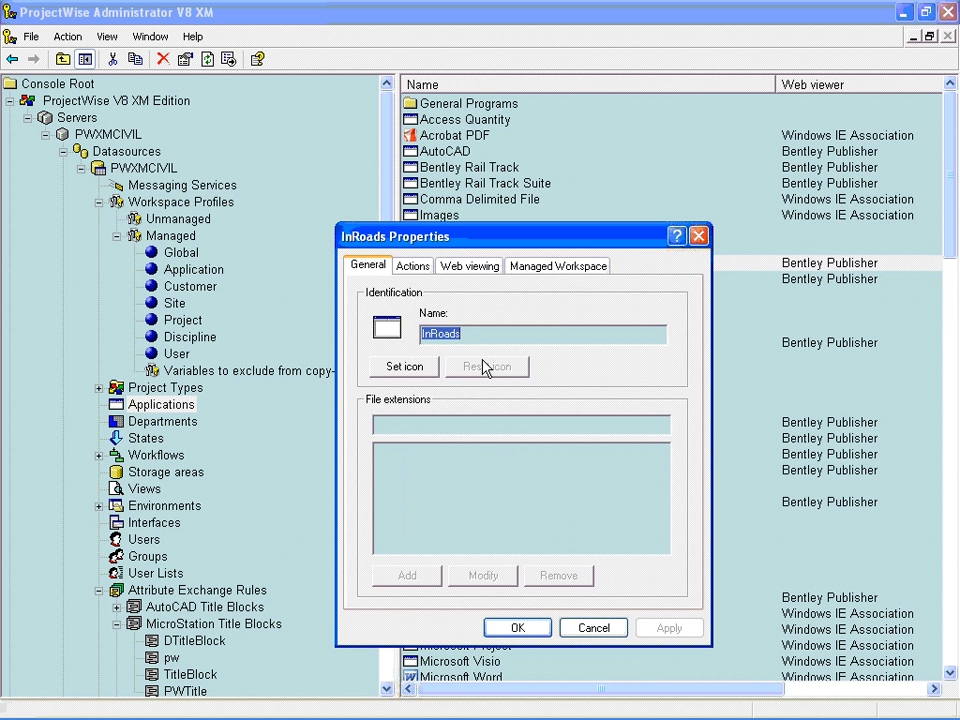
left_click(547, 268)
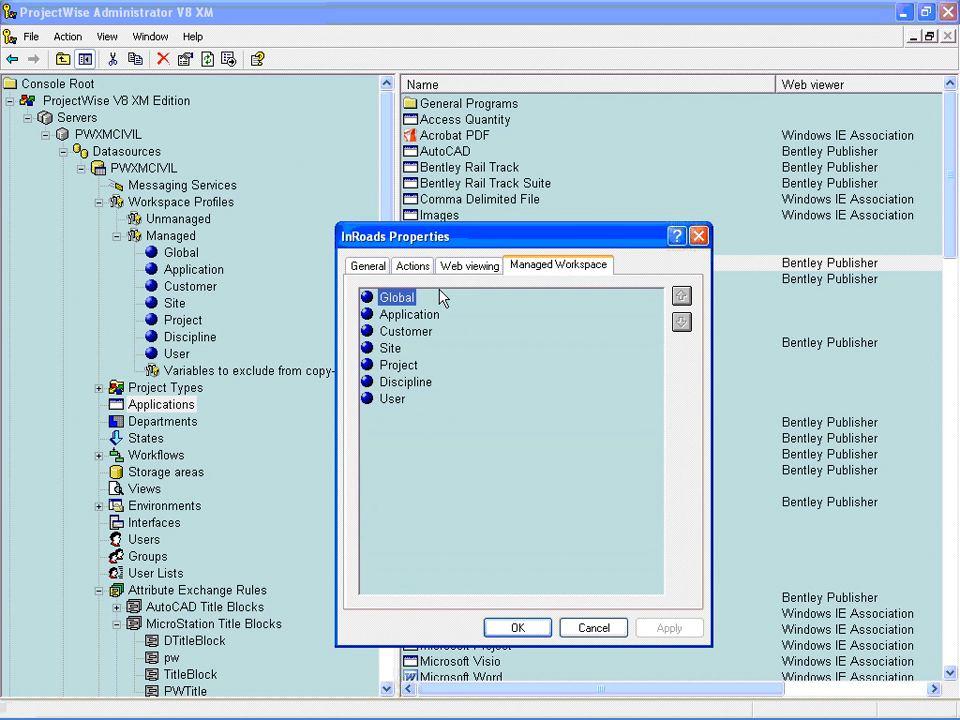
left_click(400, 366)
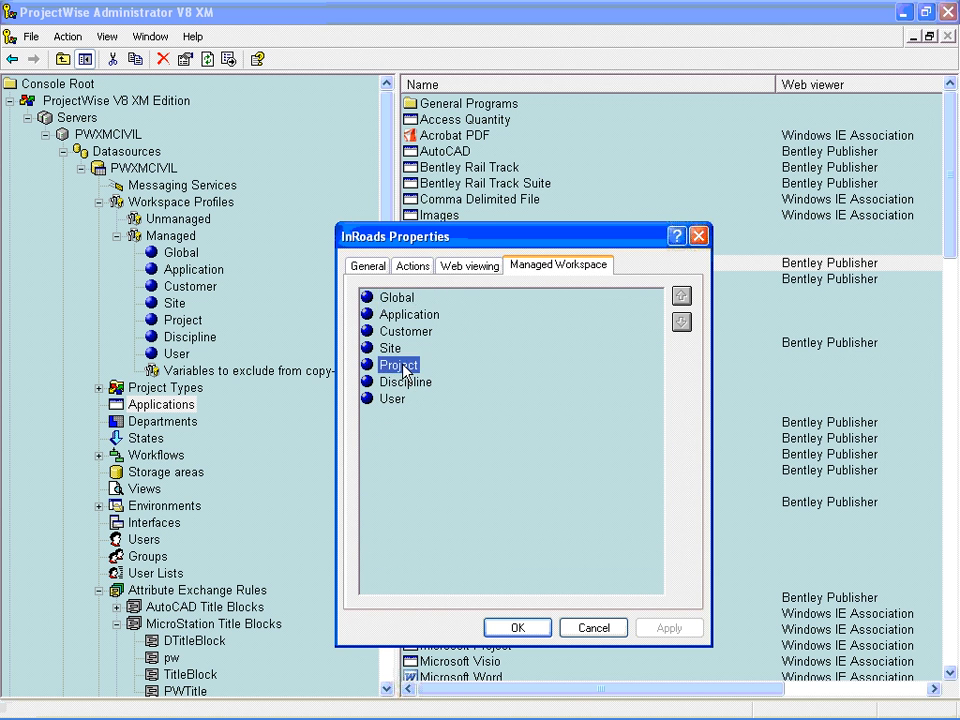
right_click(408, 367)
left_click(420, 376)
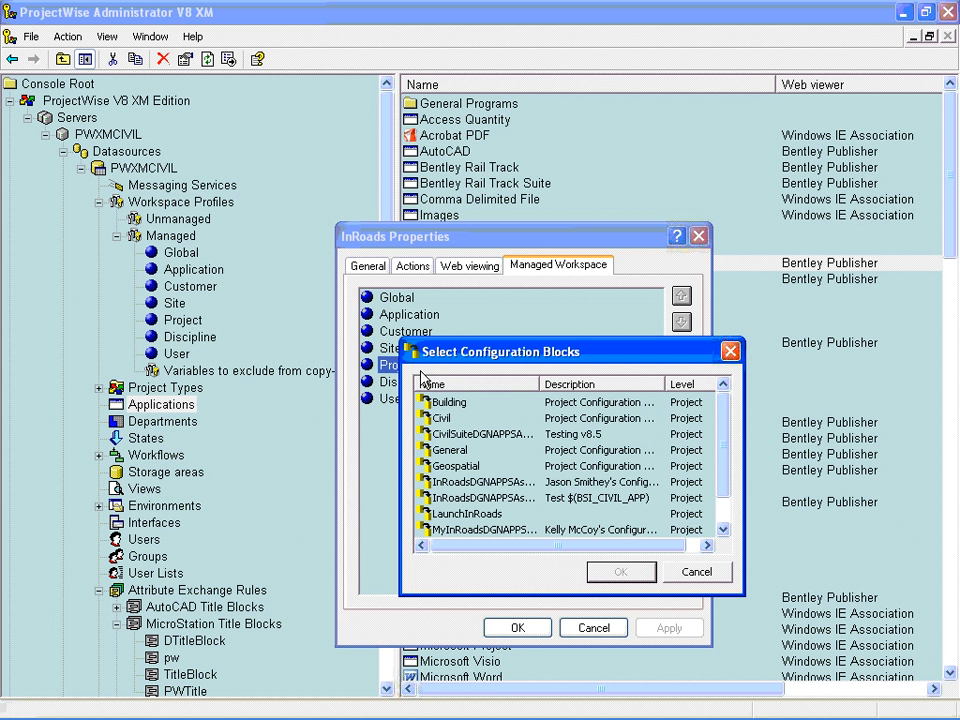
left_click(464, 515)
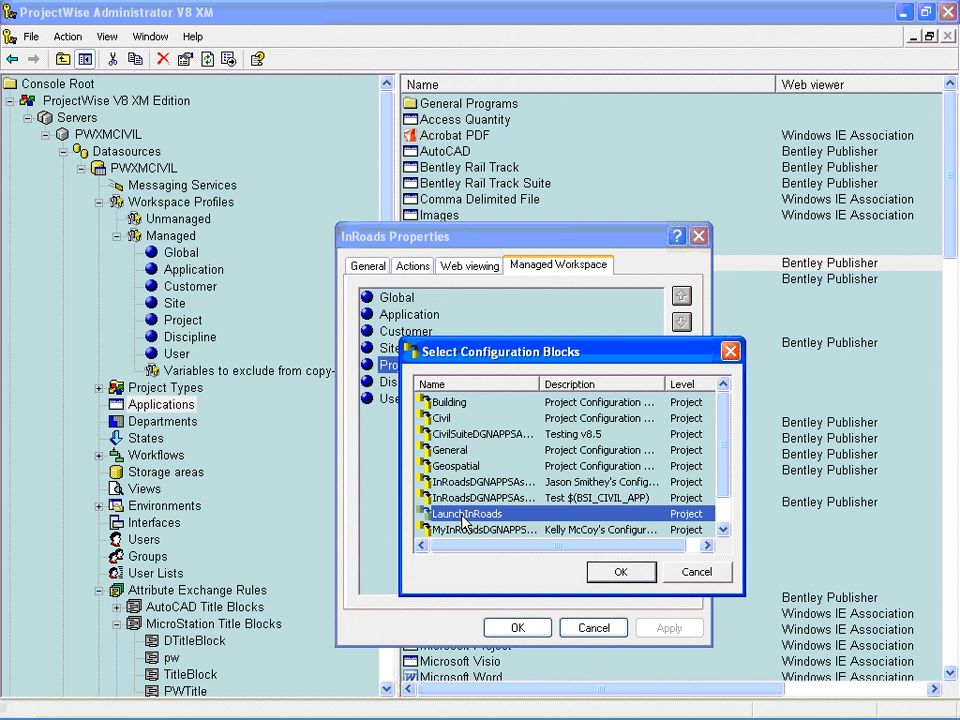
left_click(603, 574)
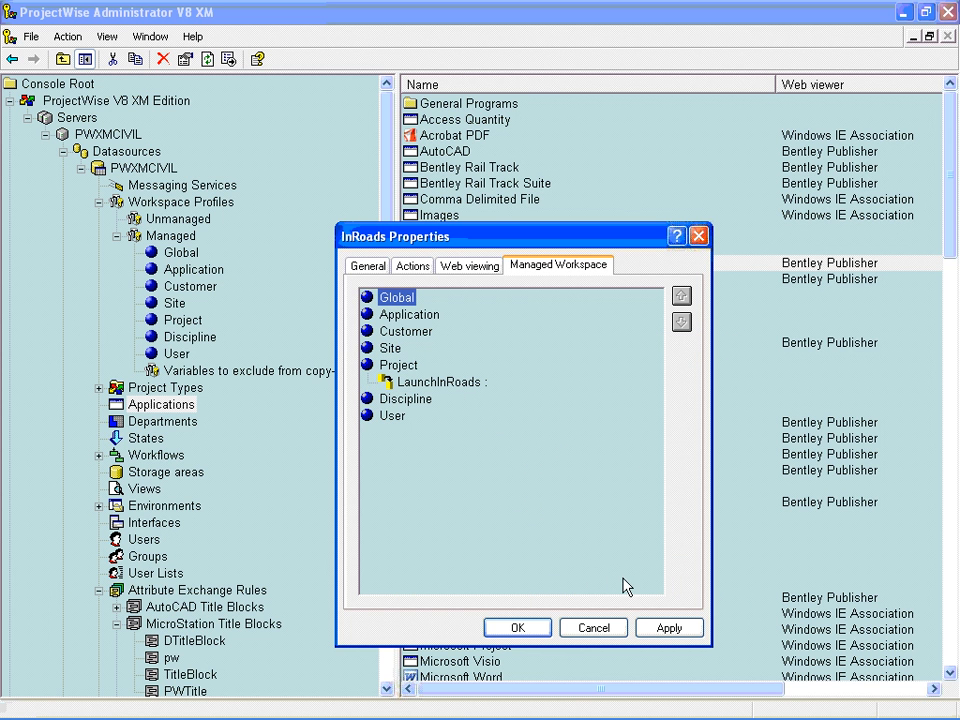
left_click(669, 628)
left_click(540, 630)
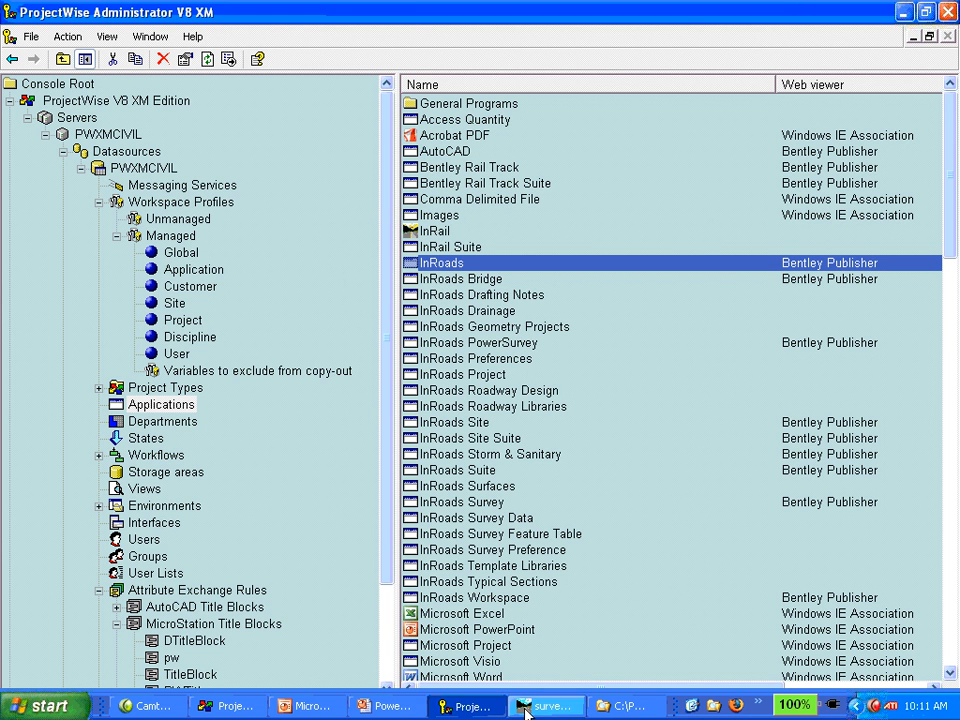
- Cancel the open Civil configuration block properties and switch to ProjectWise Explorer
left_click(486, 709)
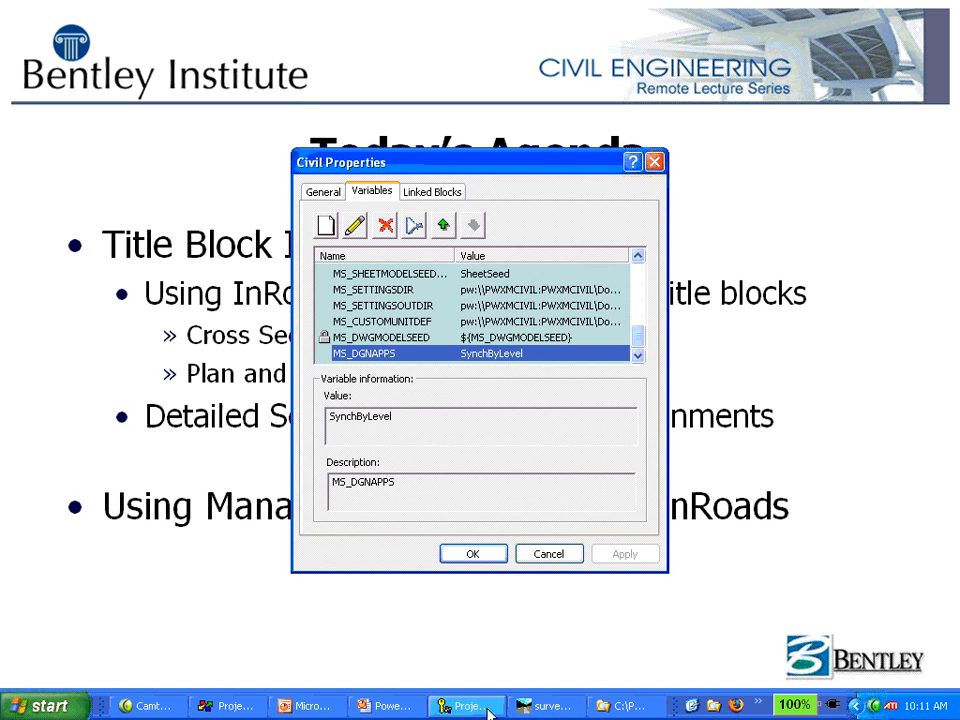
left_click(549, 556)
key("alt+Tab")
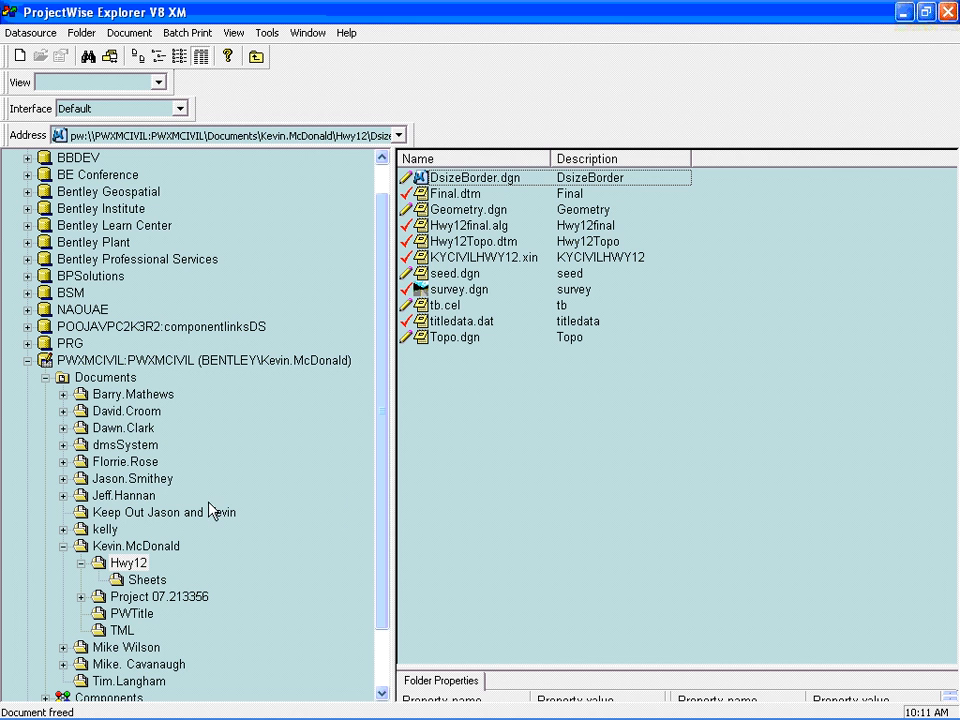
- Free the checked-out survey.dgn document in the Hwy12 folder and confirm
left_click(436, 289)
right_click(437, 290)
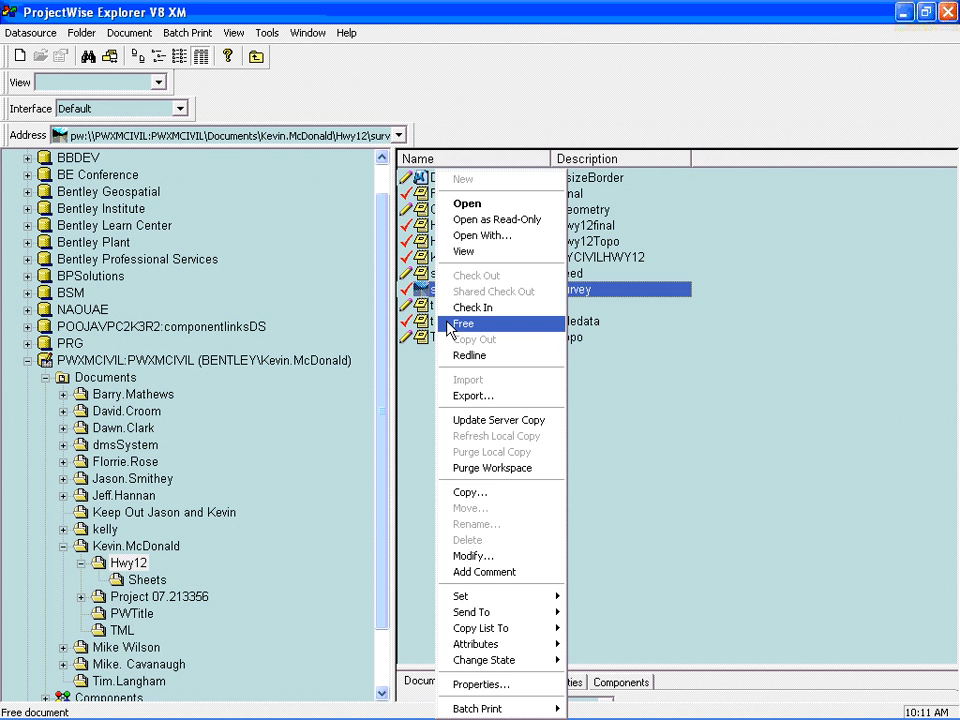
left_click(450, 324)
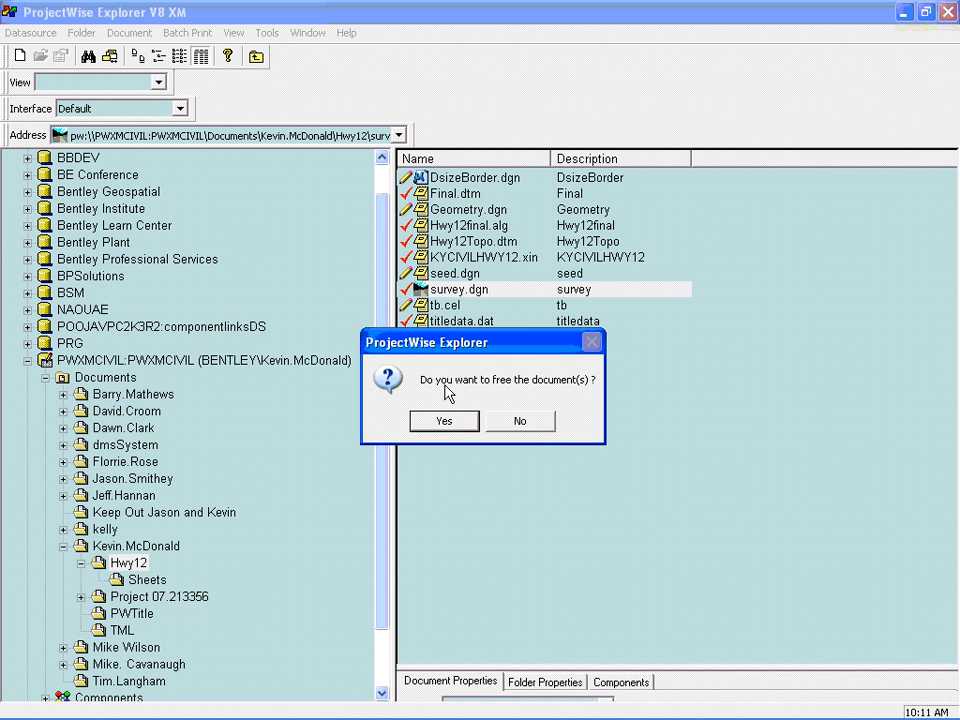
left_click(445, 421)
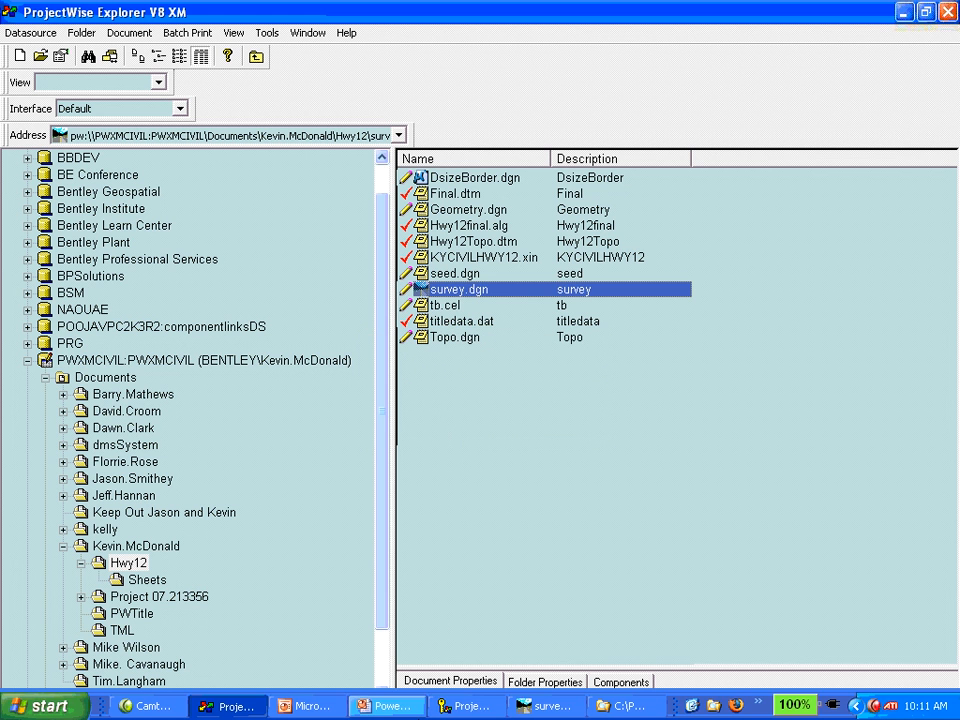
- Switch to MicroStation, exit it and release all the listed checked-out documents, from Final.dtm to titledata.dat
left_click(542, 705)
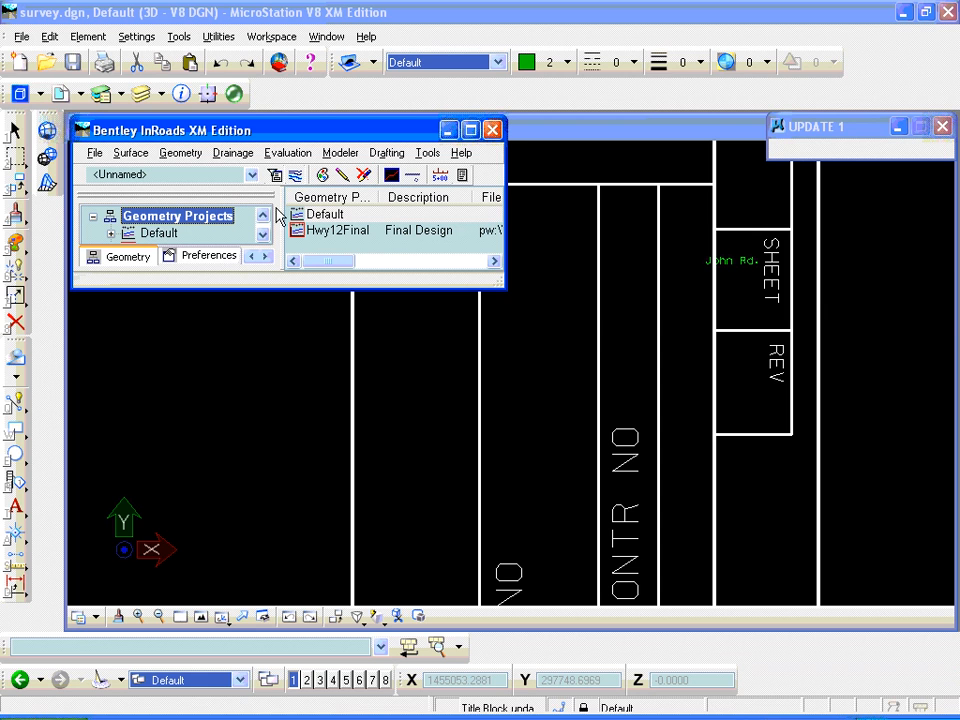
left_click(20, 38)
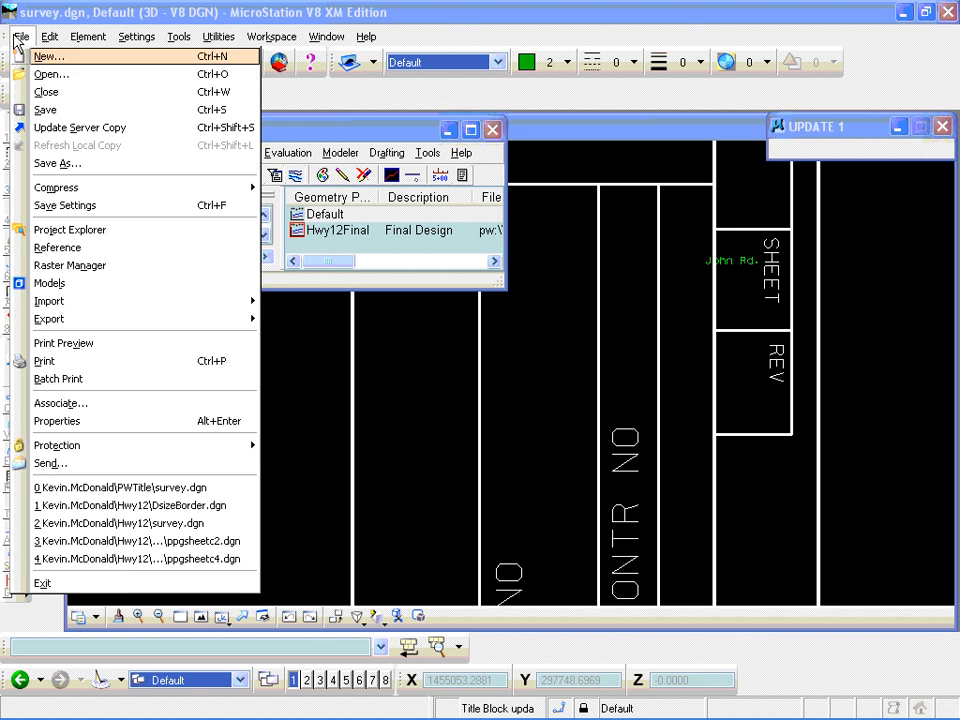
left_click(122, 583)
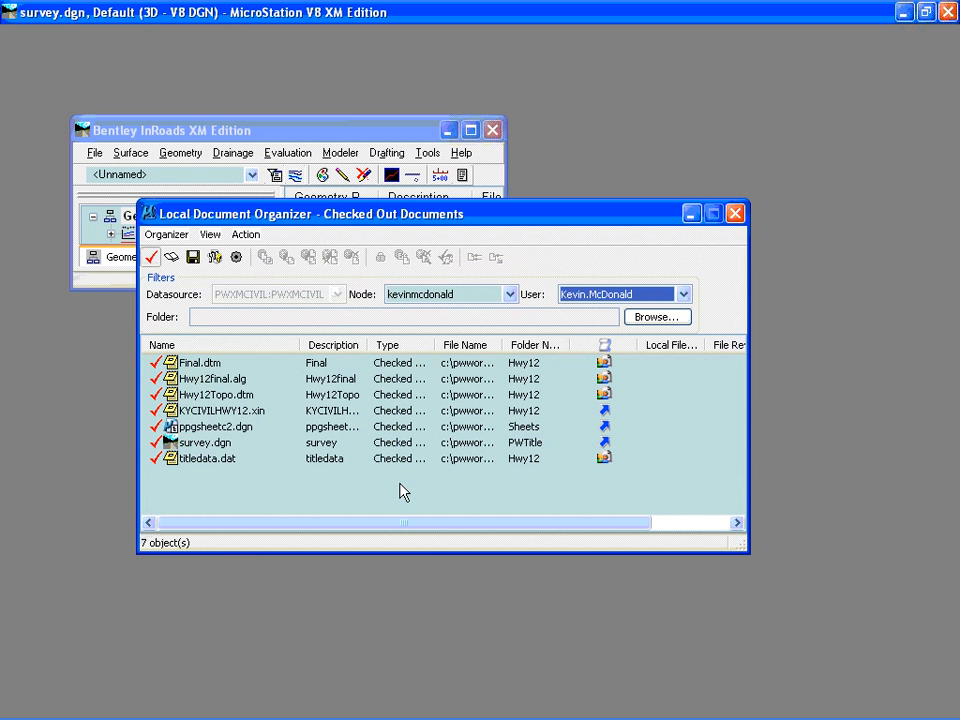
left_click(203, 366)
left_click(193, 460, "shift")
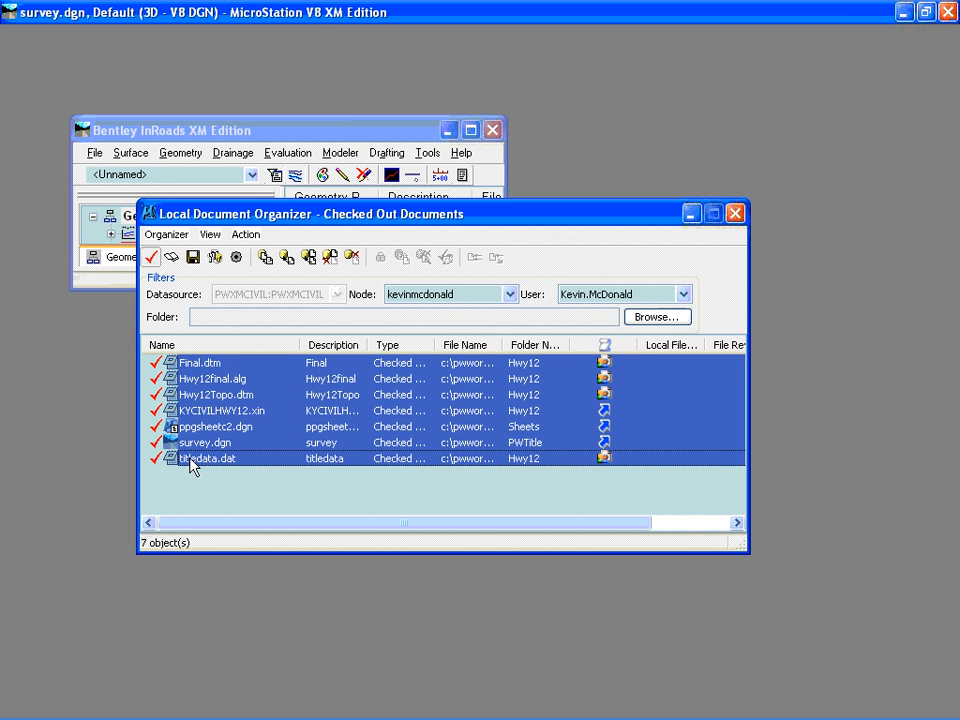
left_click(310, 262)
left_click(736, 213)
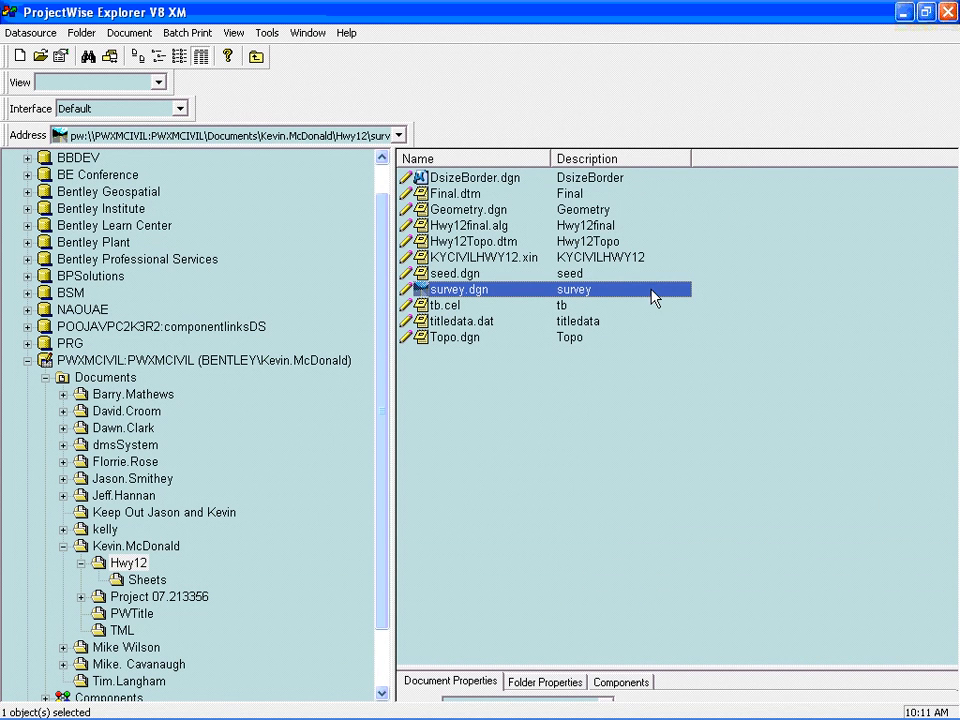
- Check the application assigned to survey.dgn in its document properties and close them
right_click(489, 290)
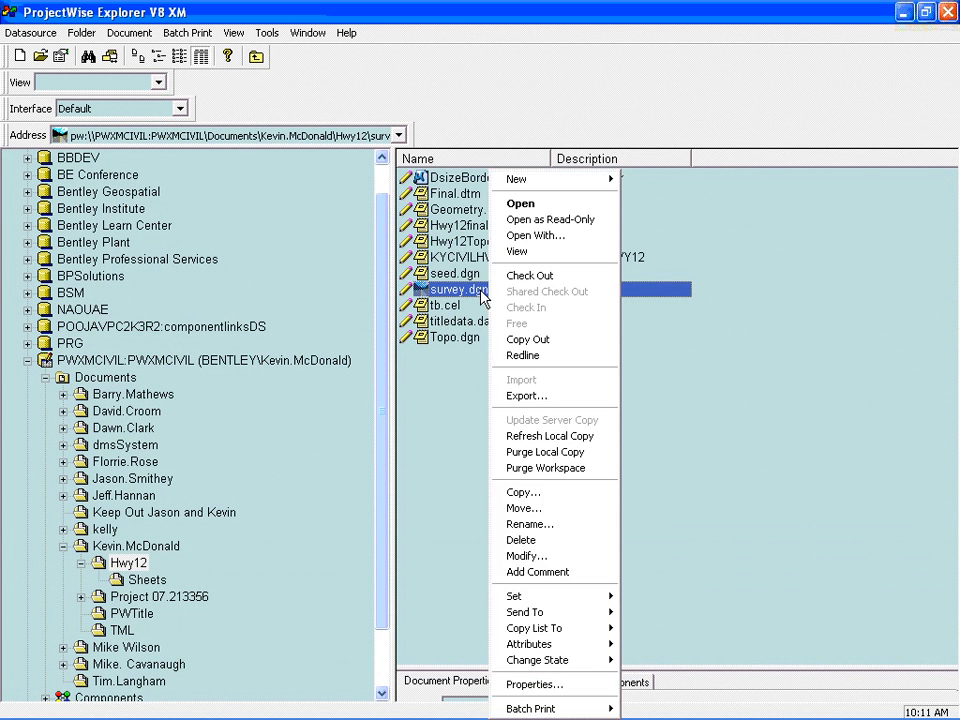
left_click(576, 689)
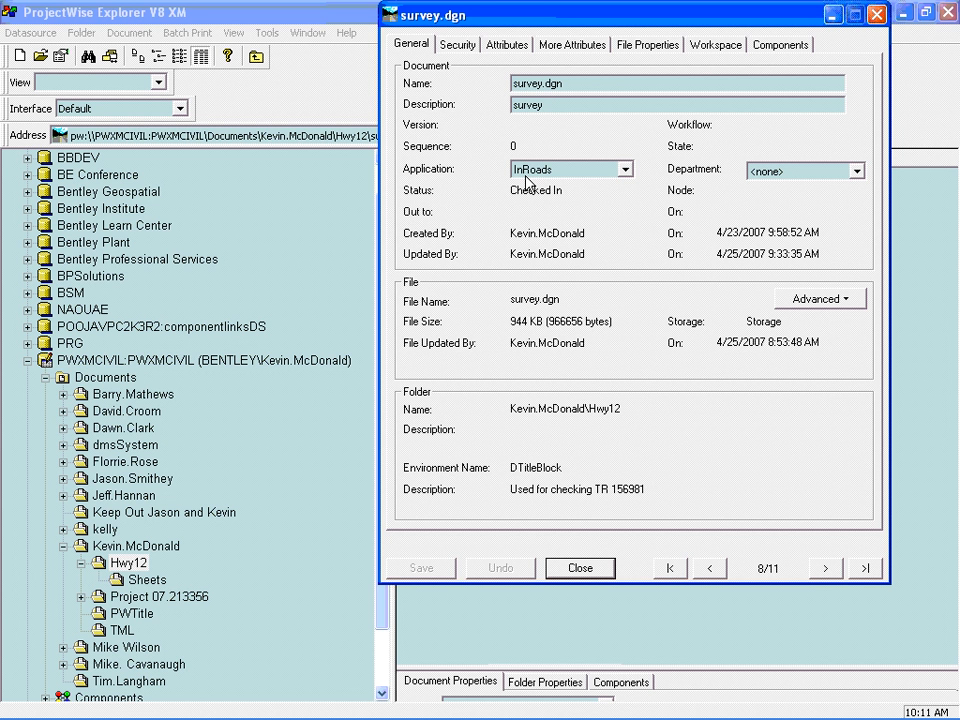
left_click(581, 568)
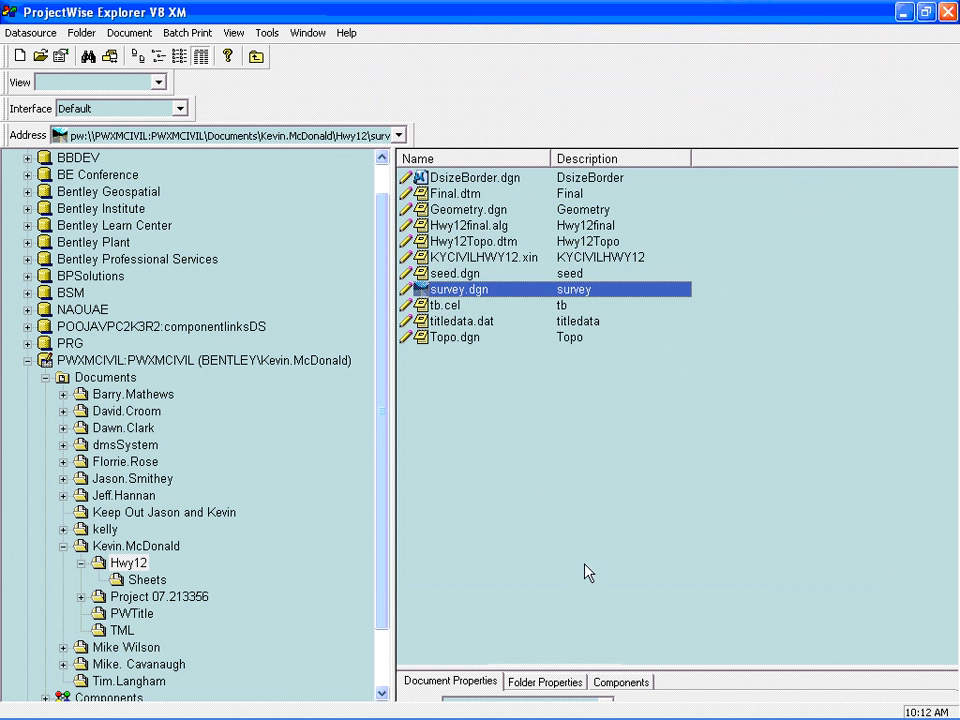
- Open survey.dgn in MicroStation with InRoads and check the Project-level managed configuration blocks in the workspace information, closing it when done
double_click(460, 289)
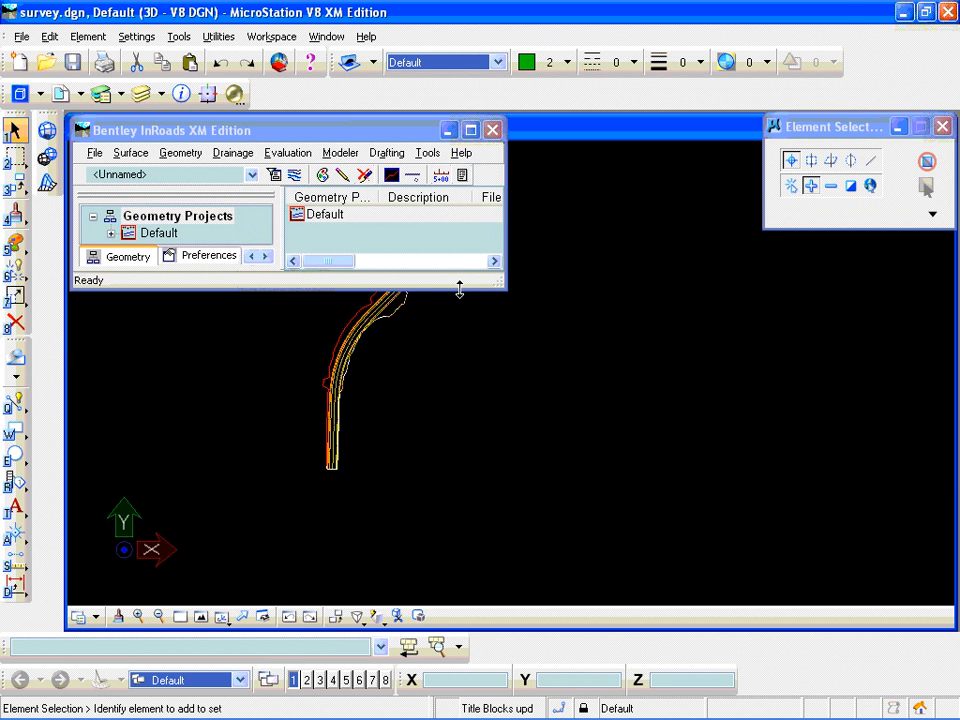
left_click(272, 37)
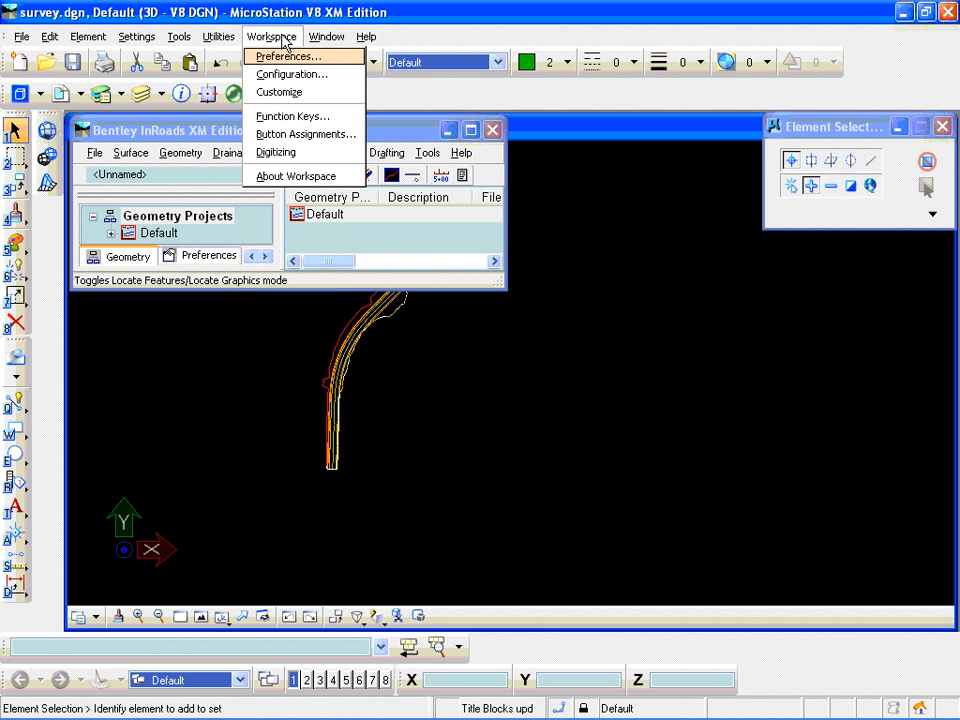
left_click(295, 177)
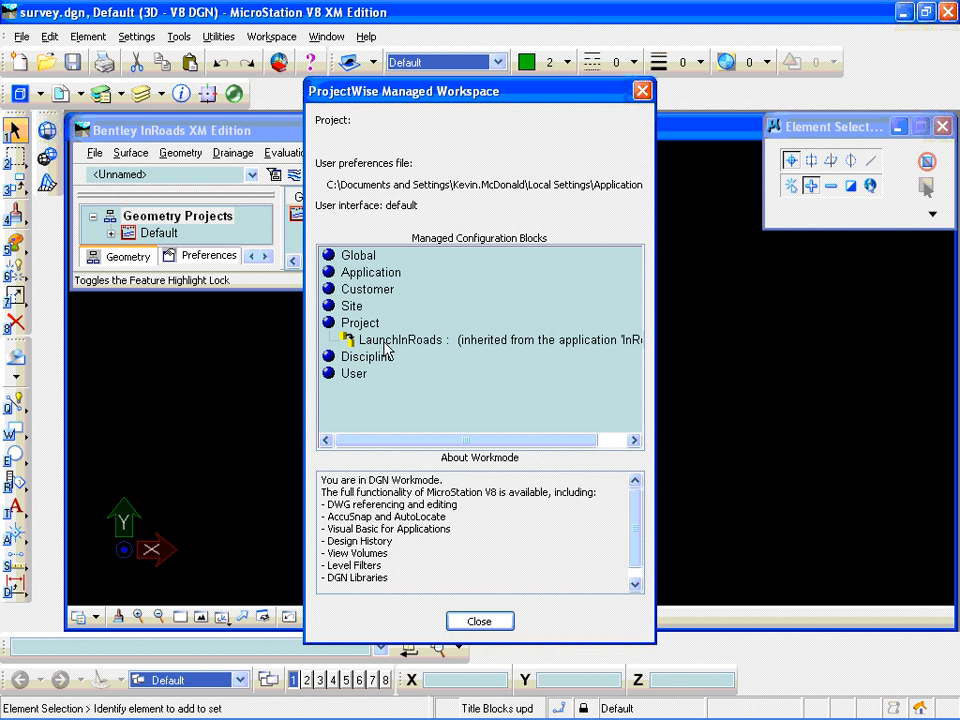
left_click(477, 622)
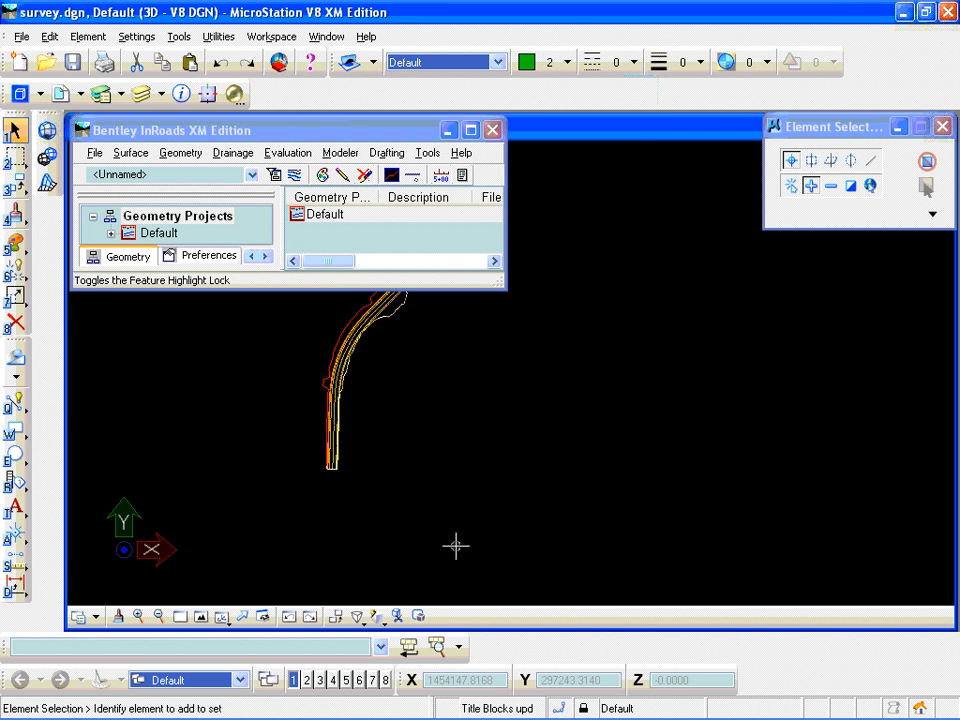